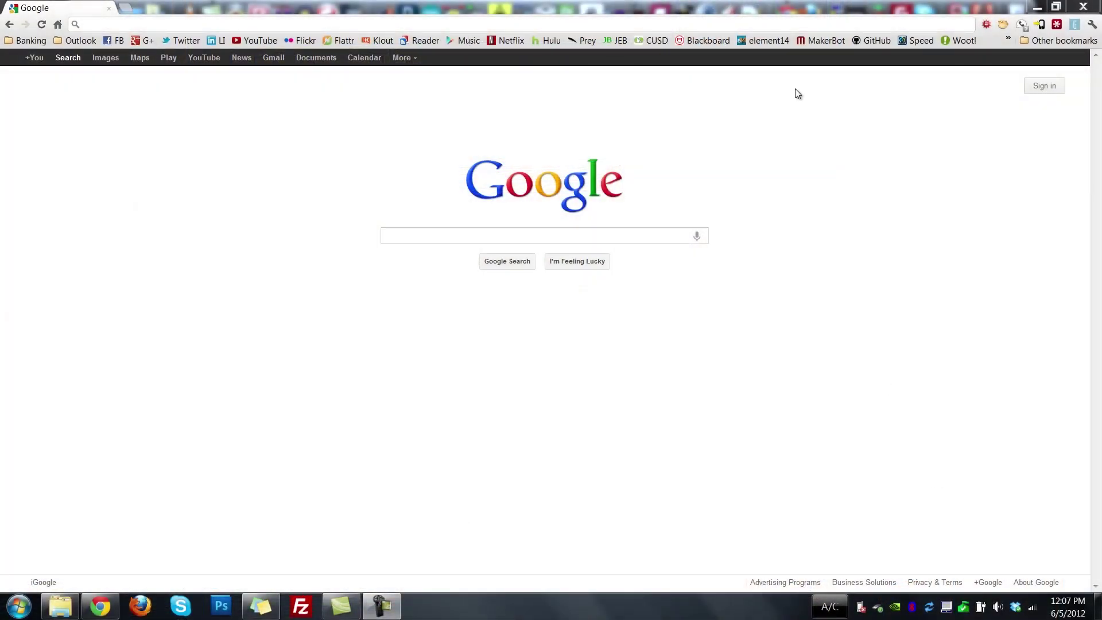
Go to cadsoftusa.com and open the site's EAGLE downloads page
click(784, 26)
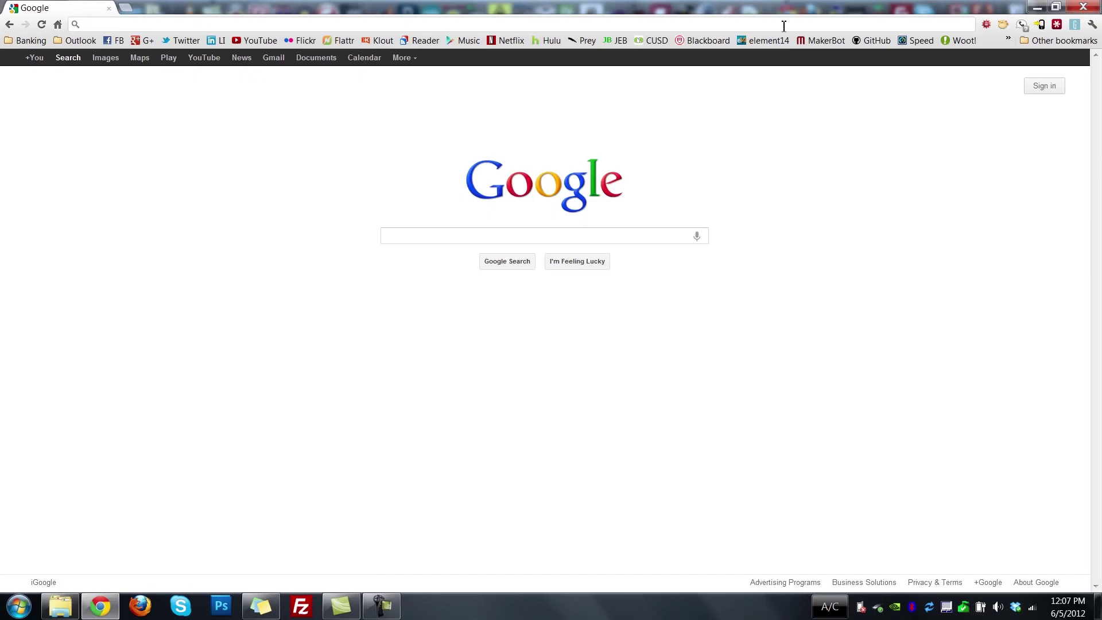
text(cadsoftusa.com)
key(Return)
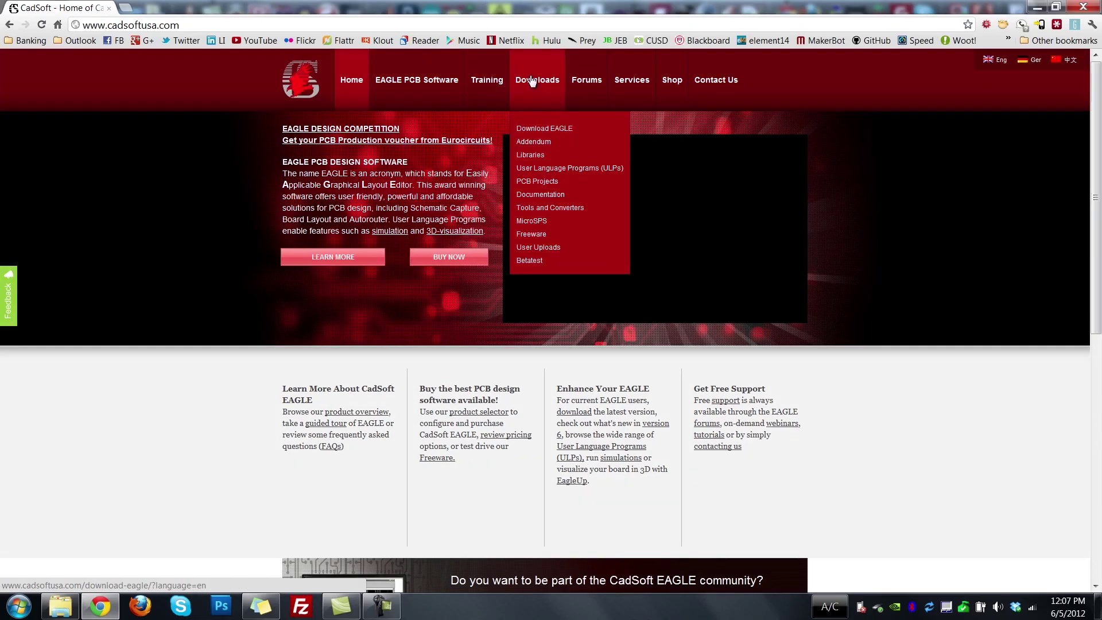
click(531, 81)
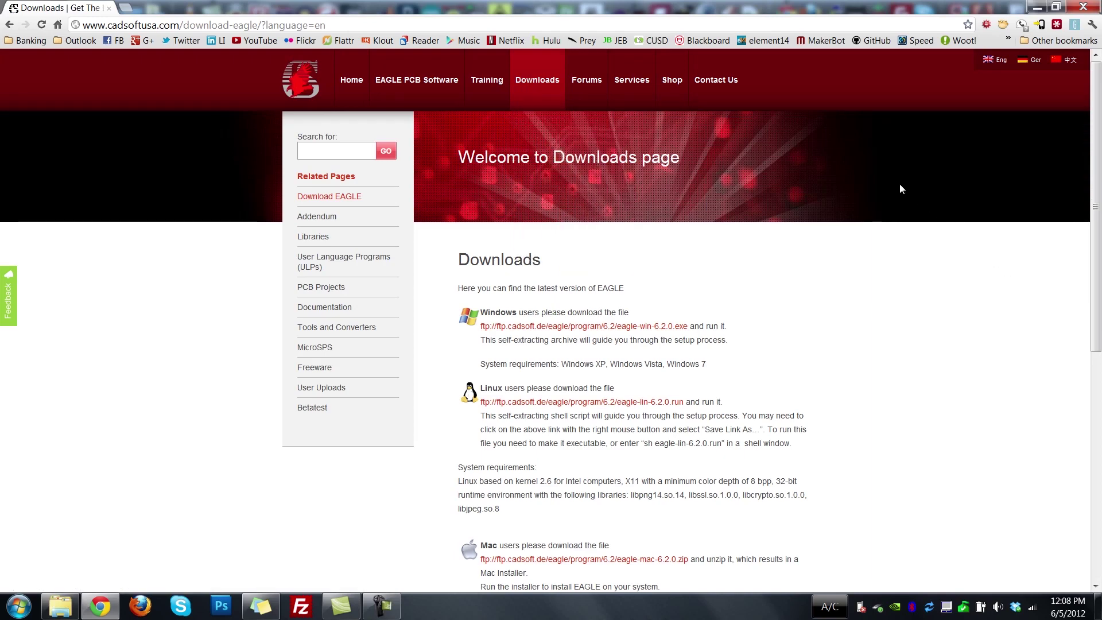
Download the Windows installer eagle-win-6.2.0.exe and choose to run EAGLE as Freeware during setup
scroll(899, 184, down, 1)
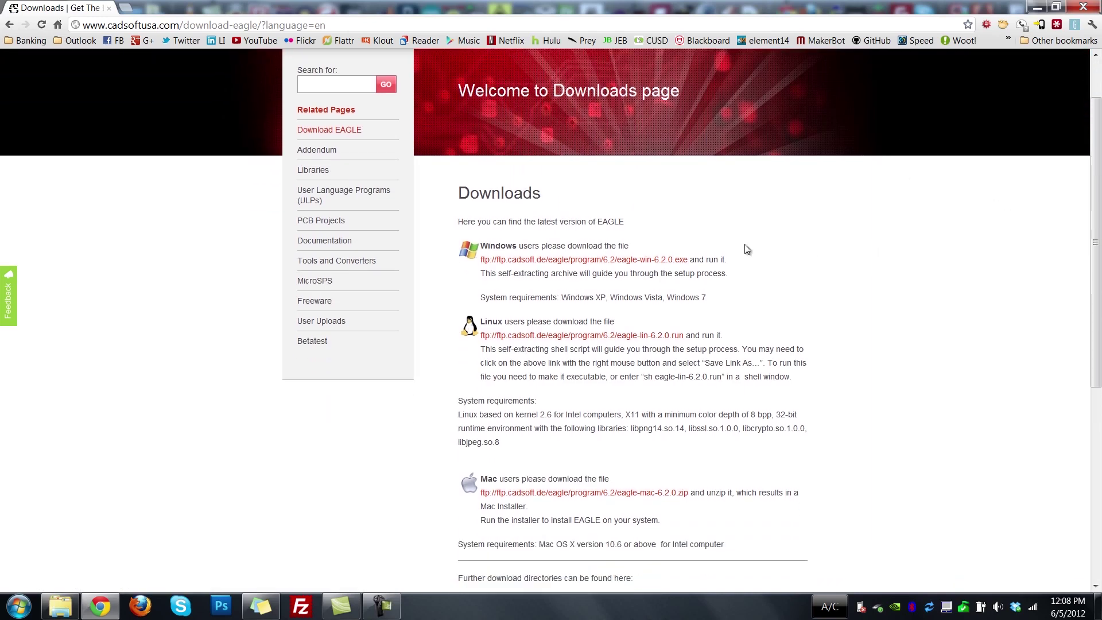
click(655, 264)
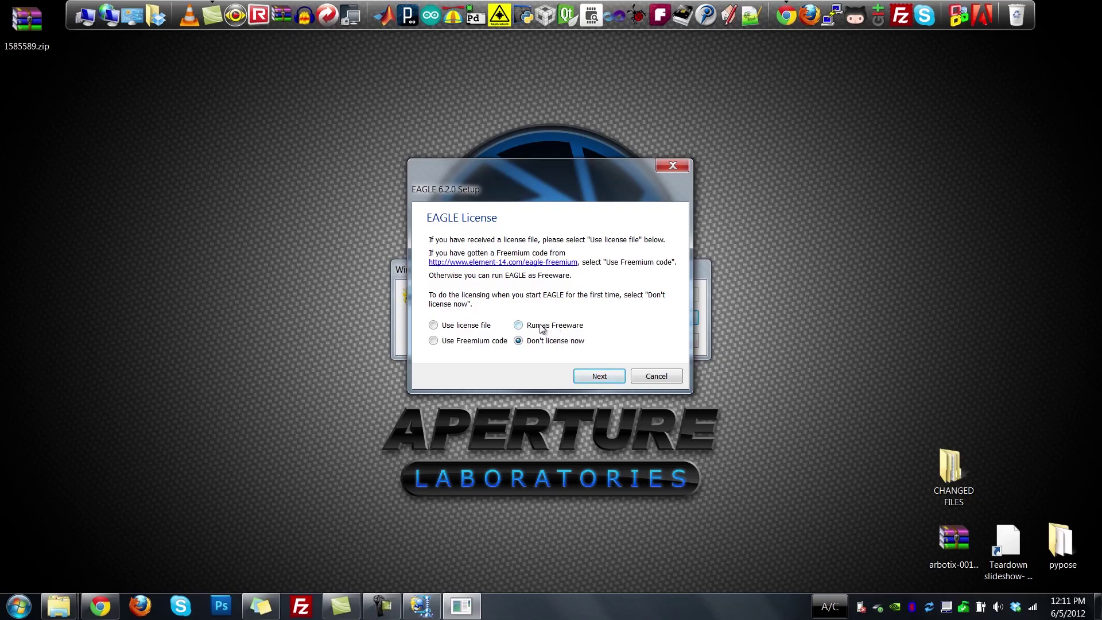
key(Up)
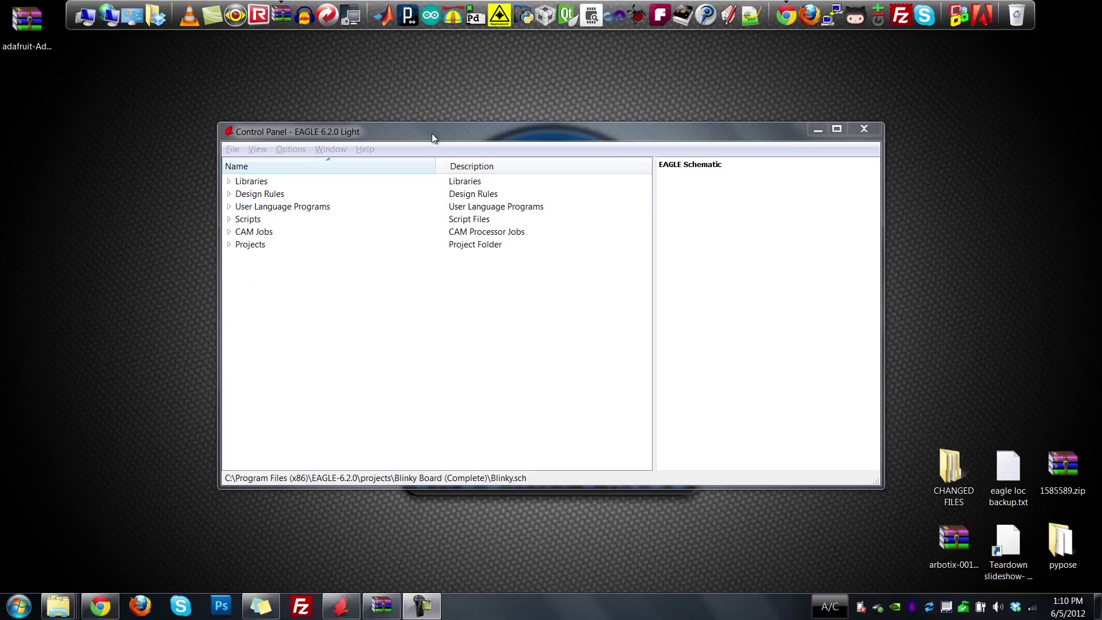
Review the library list and the descriptions of Libraries, Design Rules, User Language Programs, Scripts and CAM Jobs
click(290, 182)
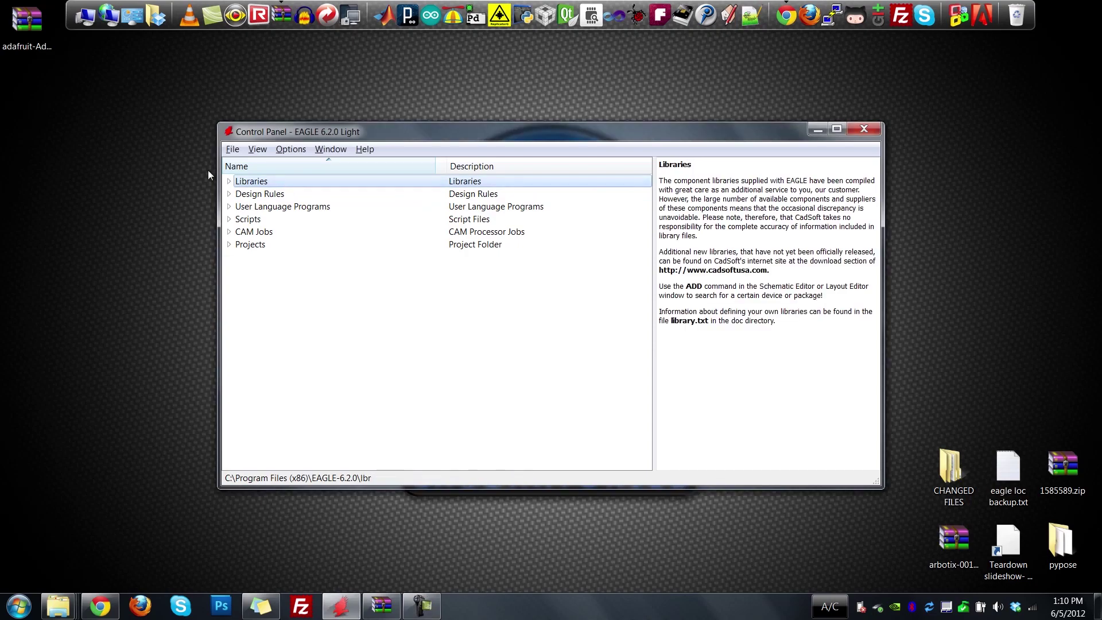
click(228, 181)
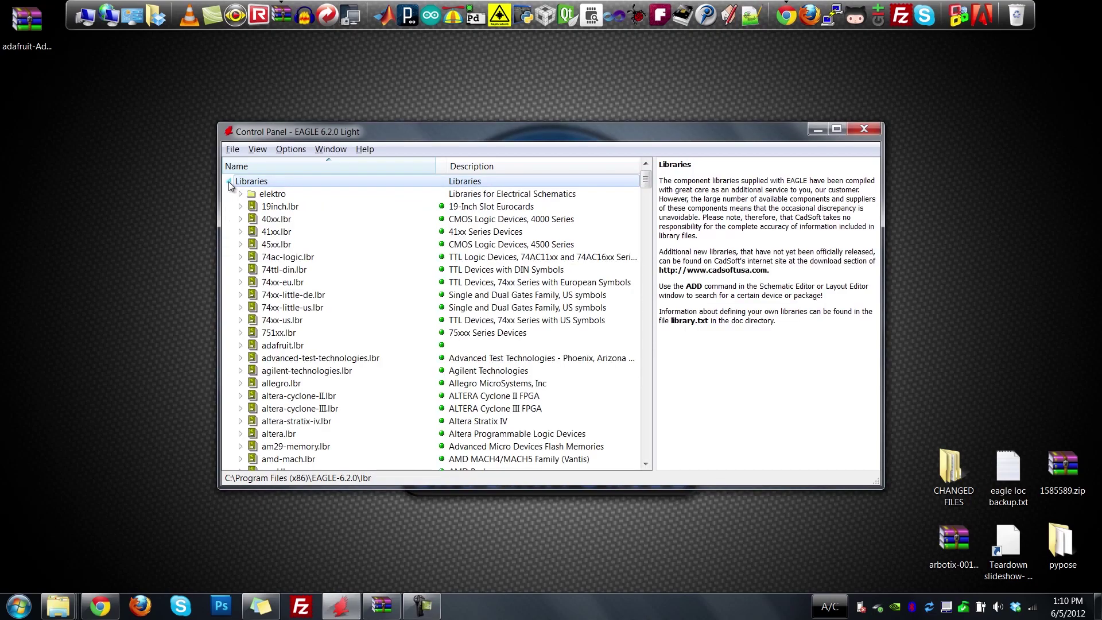
click(229, 182)
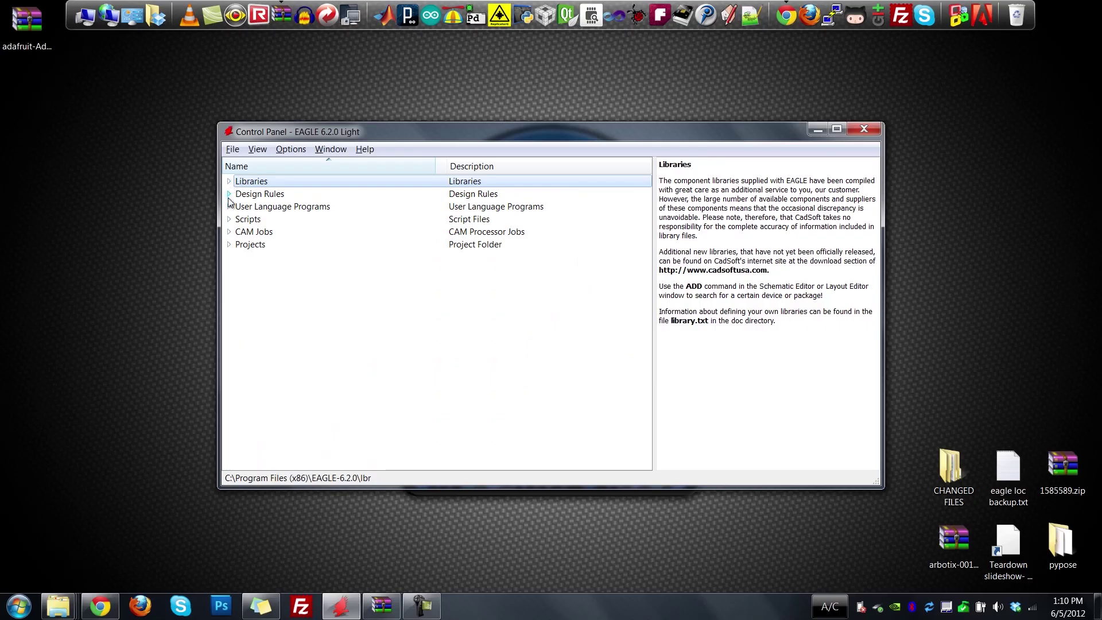
click(313, 197)
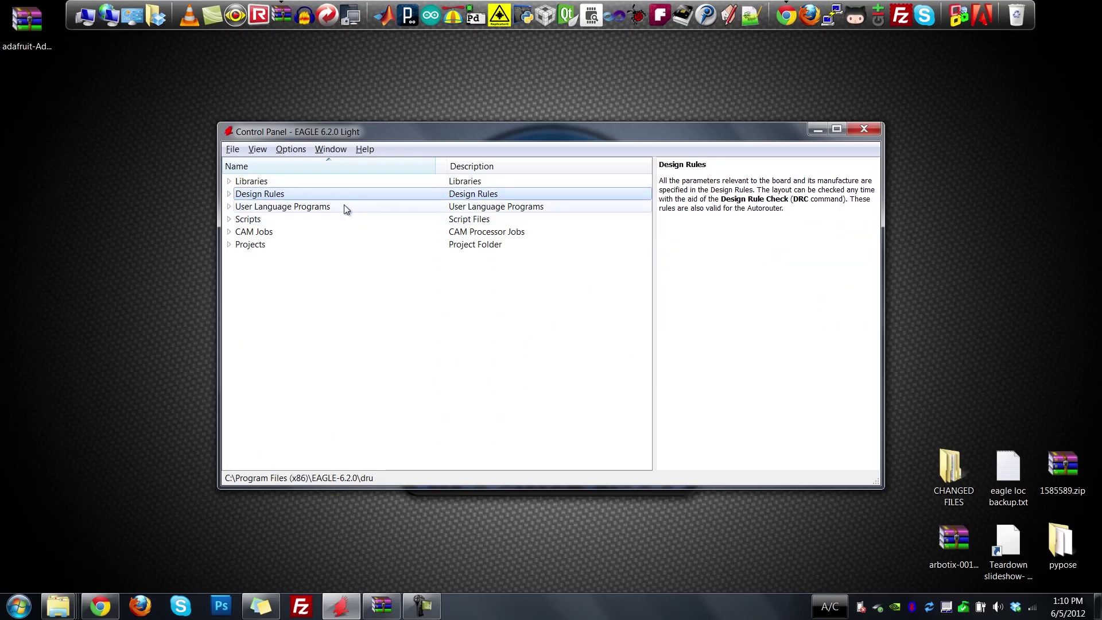
click(339, 207)
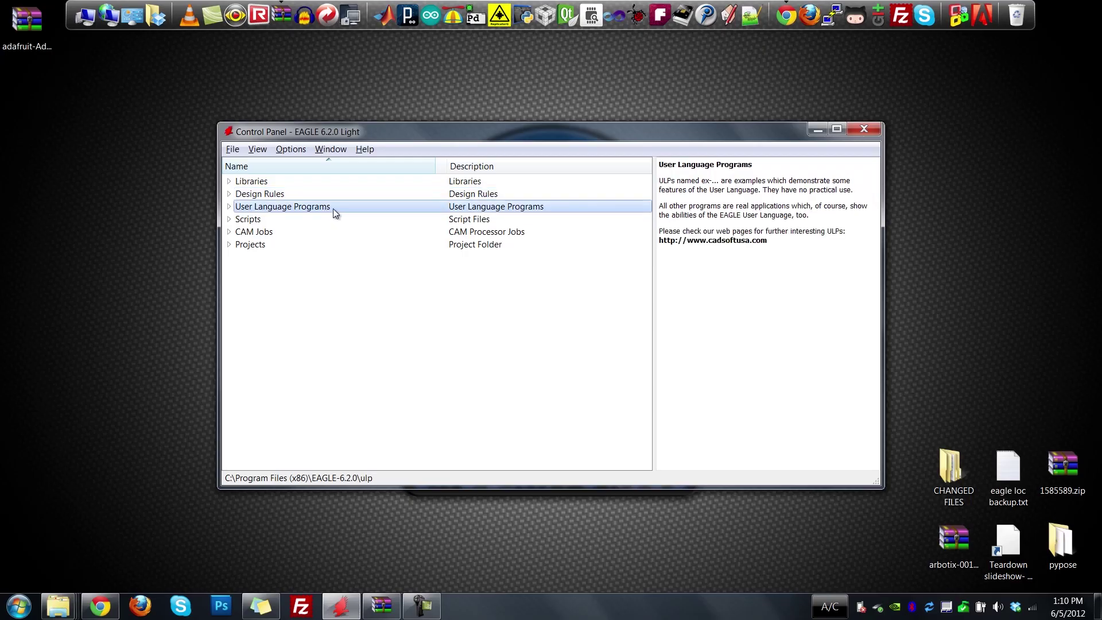
click(325, 220)
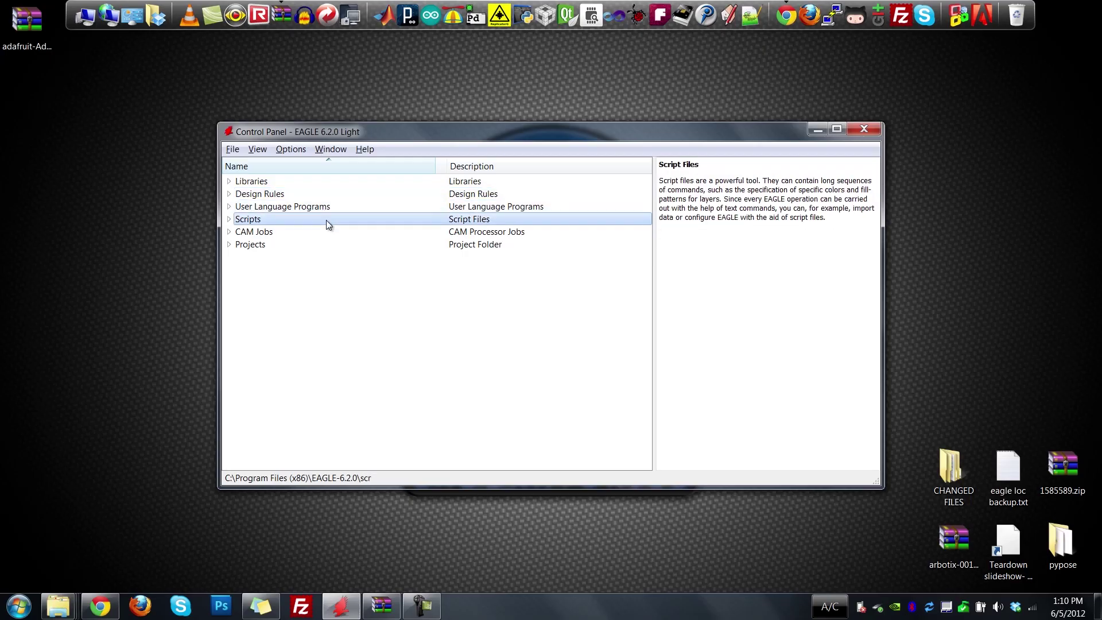
click(244, 233)
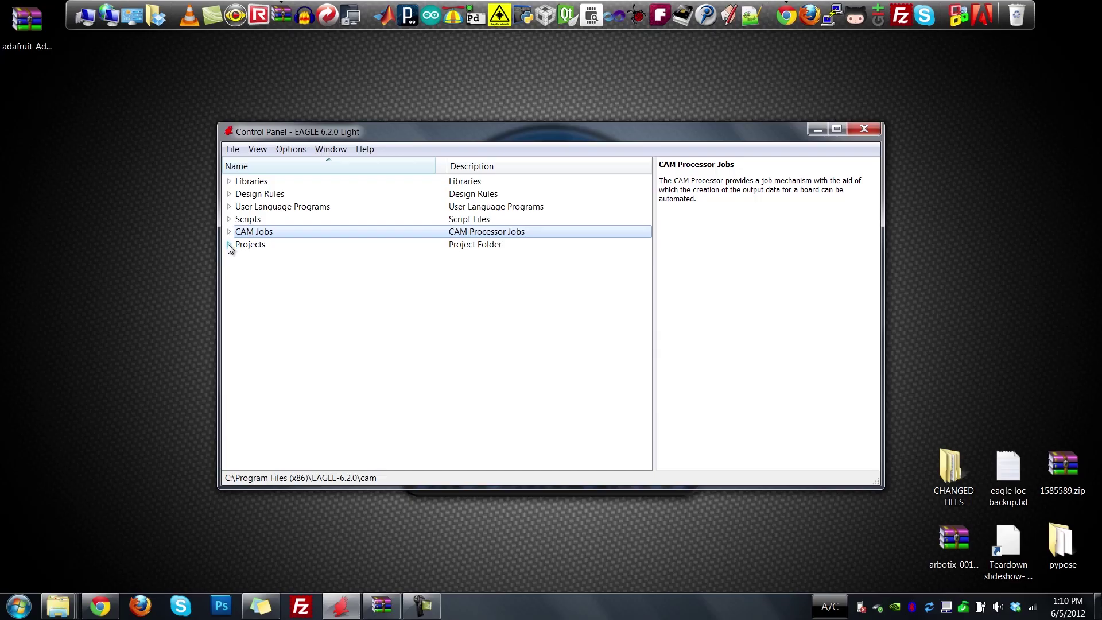
Open Blinky.sch from the Blinky Board (Complete) project and its board layout, viewing both in maximized windows
click(229, 244)
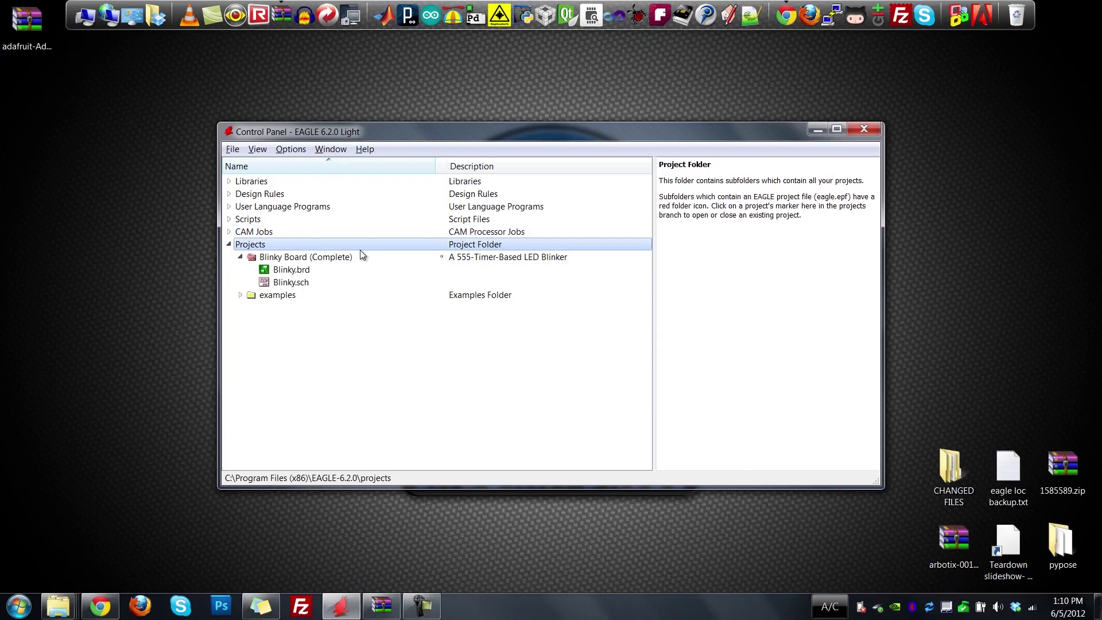
double_click(291, 282)
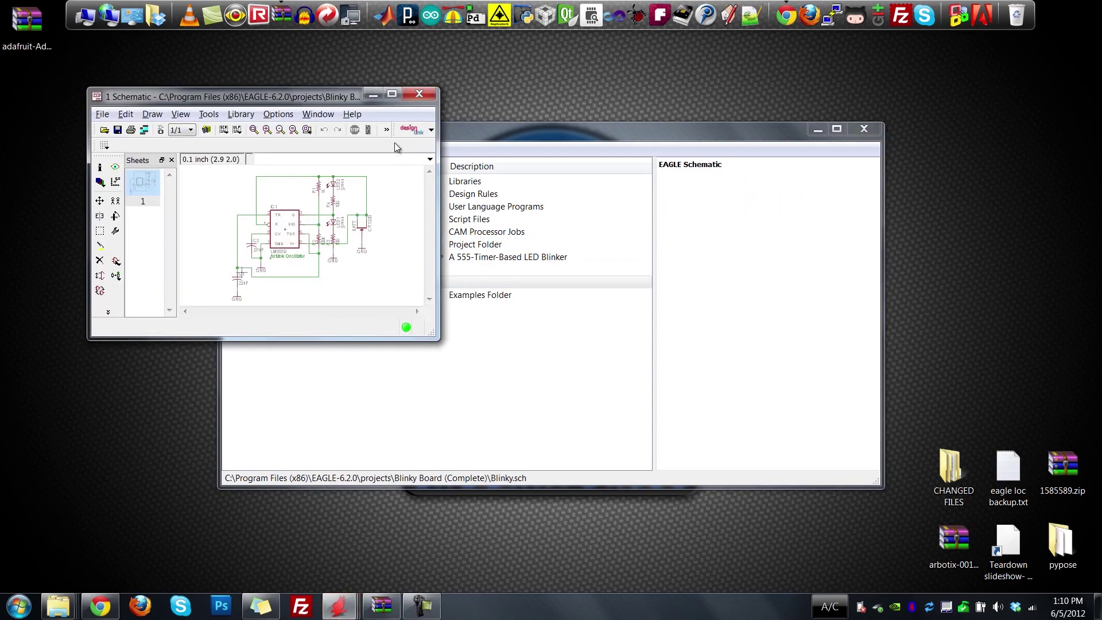
click(393, 95)
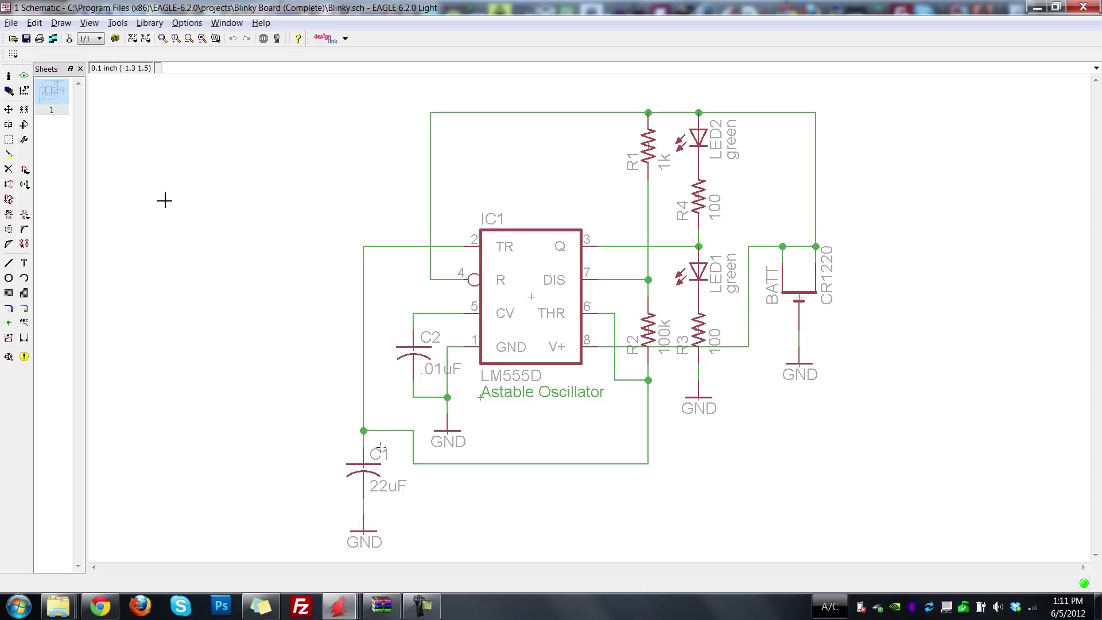
click(68, 41)
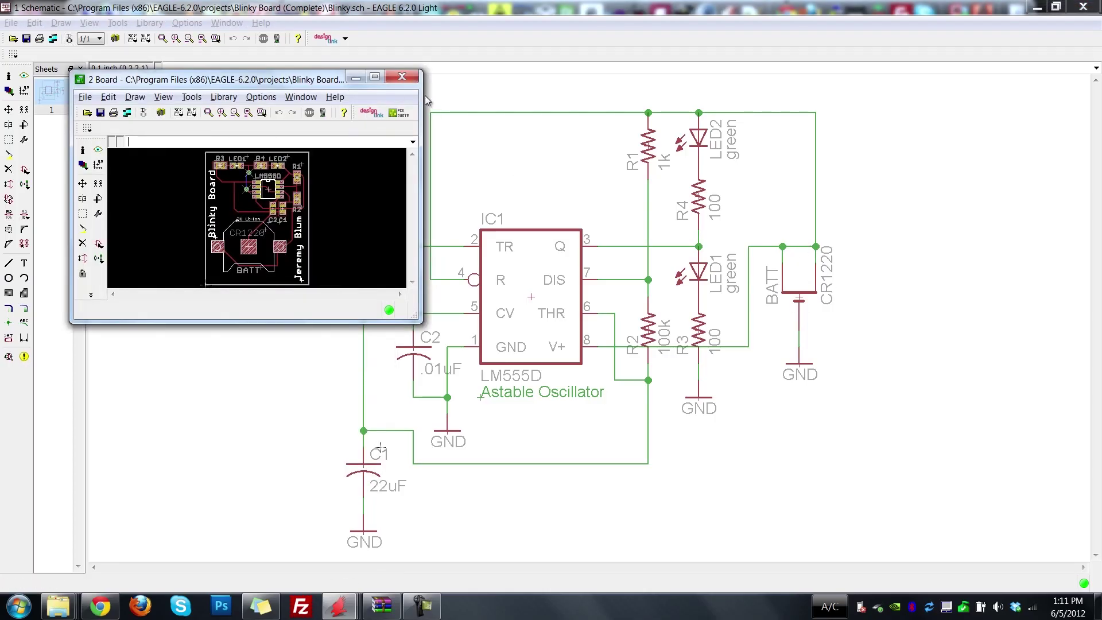
click(375, 76)
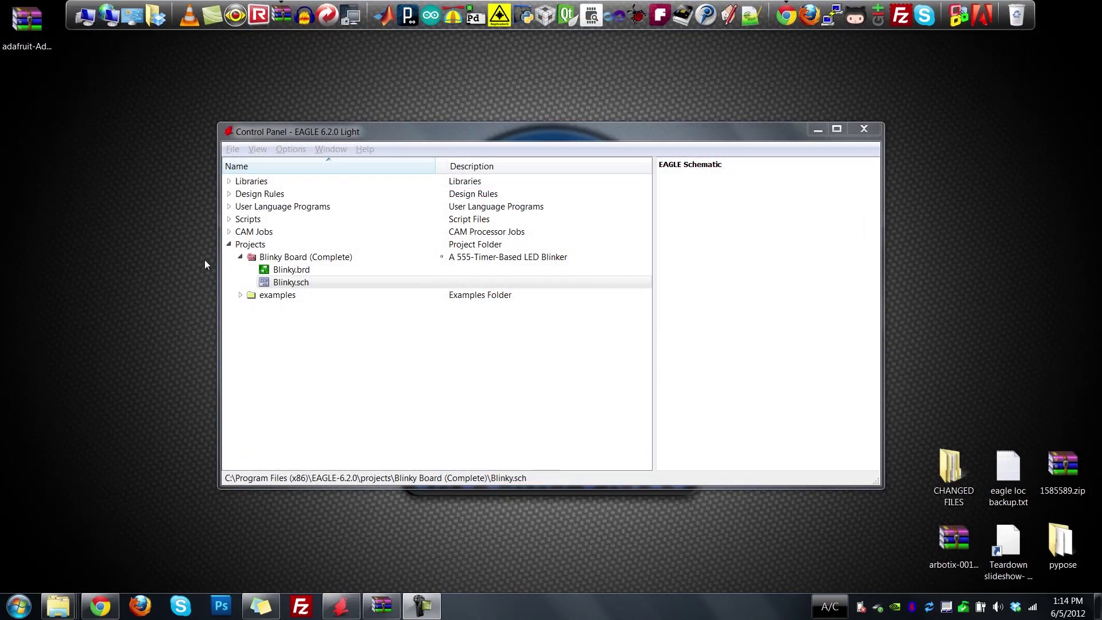
Create a new project named "Blinky Board (New)" in the Projects folder
click(250, 245)
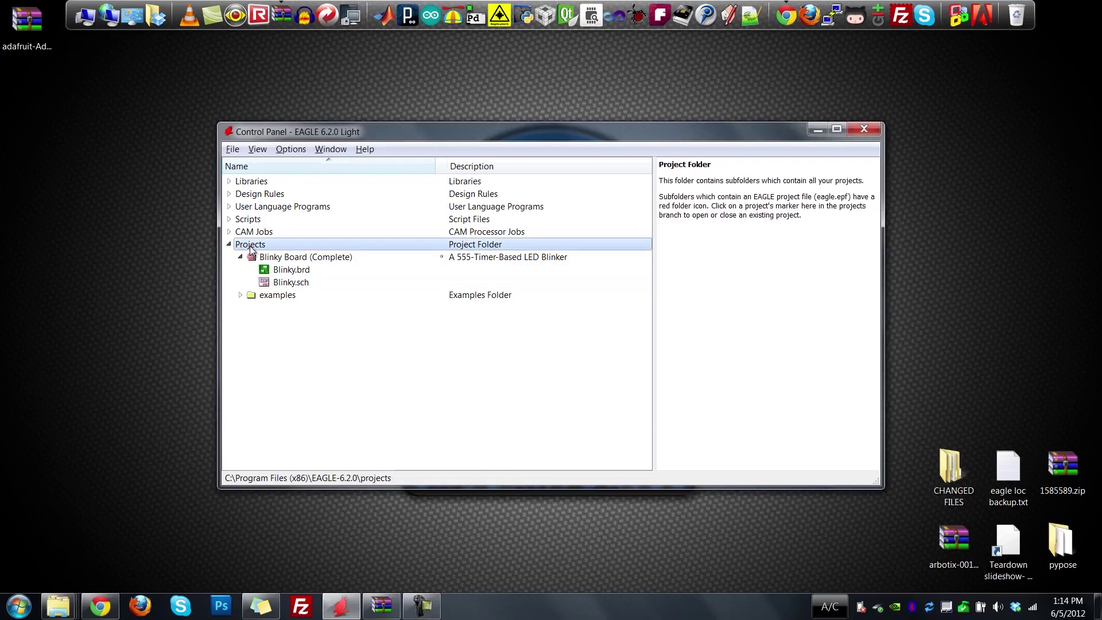
right_click(251, 248)
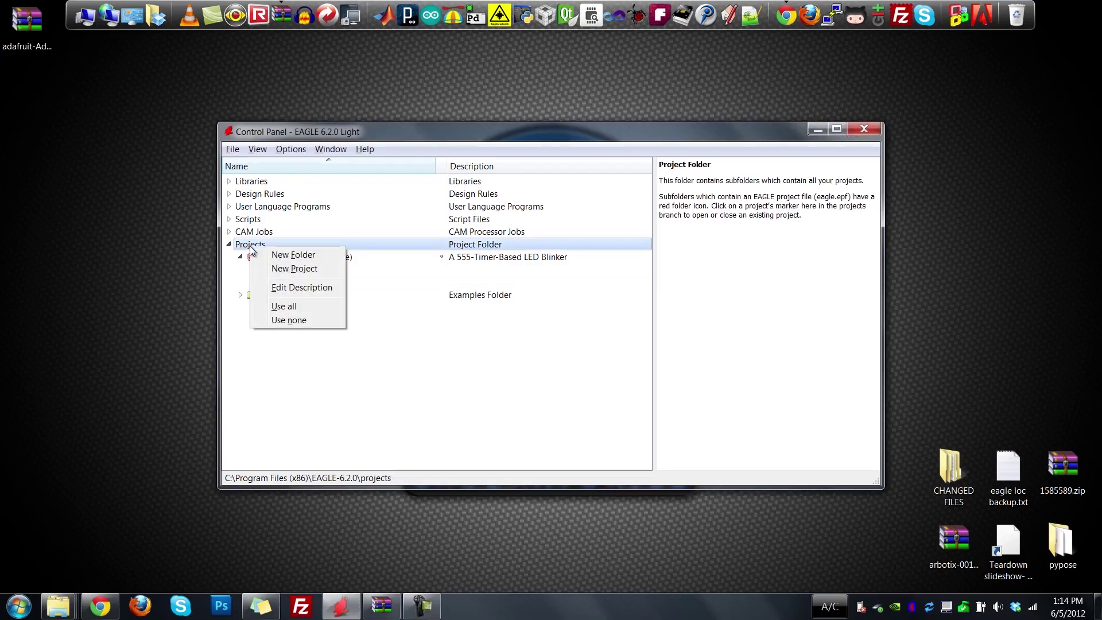
click(287, 269)
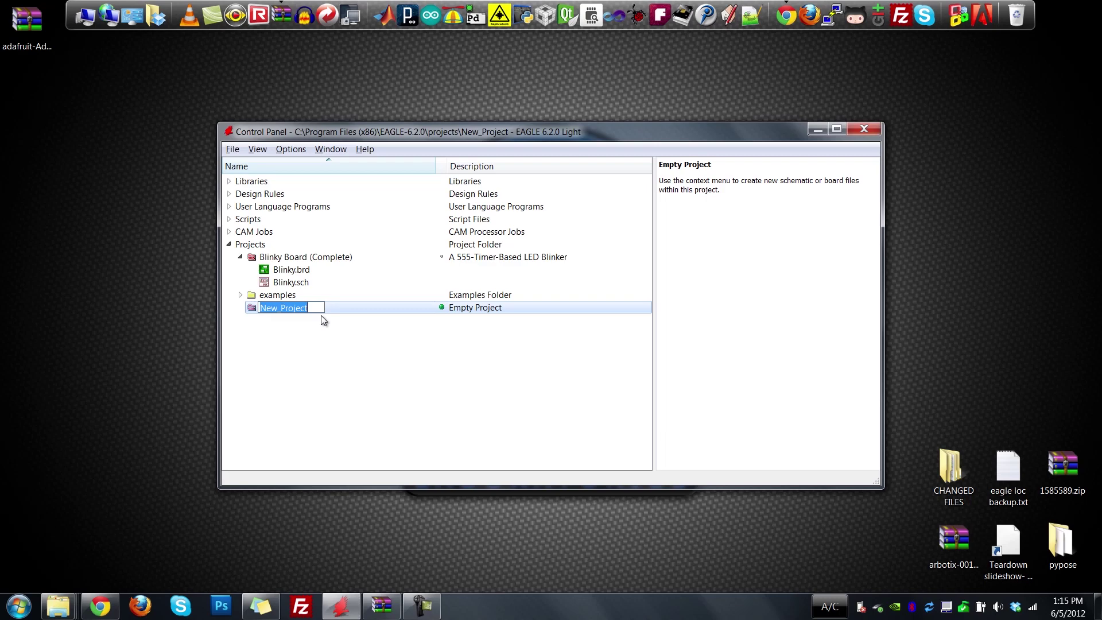
text(Blinky Board (New)
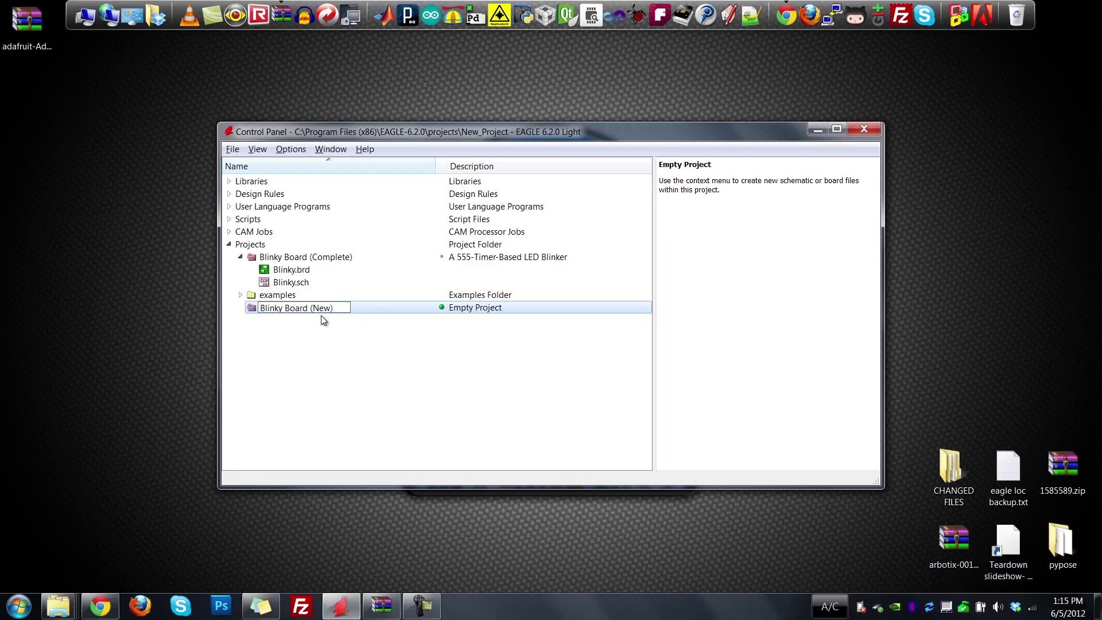
key(Return)
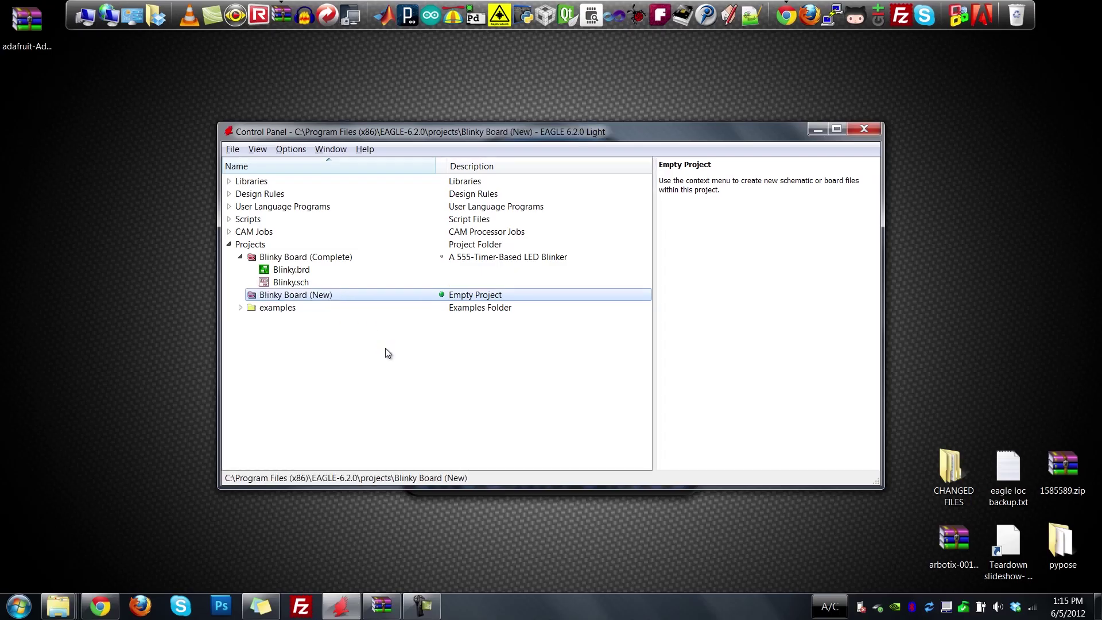
Edit the description of the Blinky Board (New) project, entering the bold headline "<b>Blinky Board, Blinks!</b>"
right_click(281, 298)
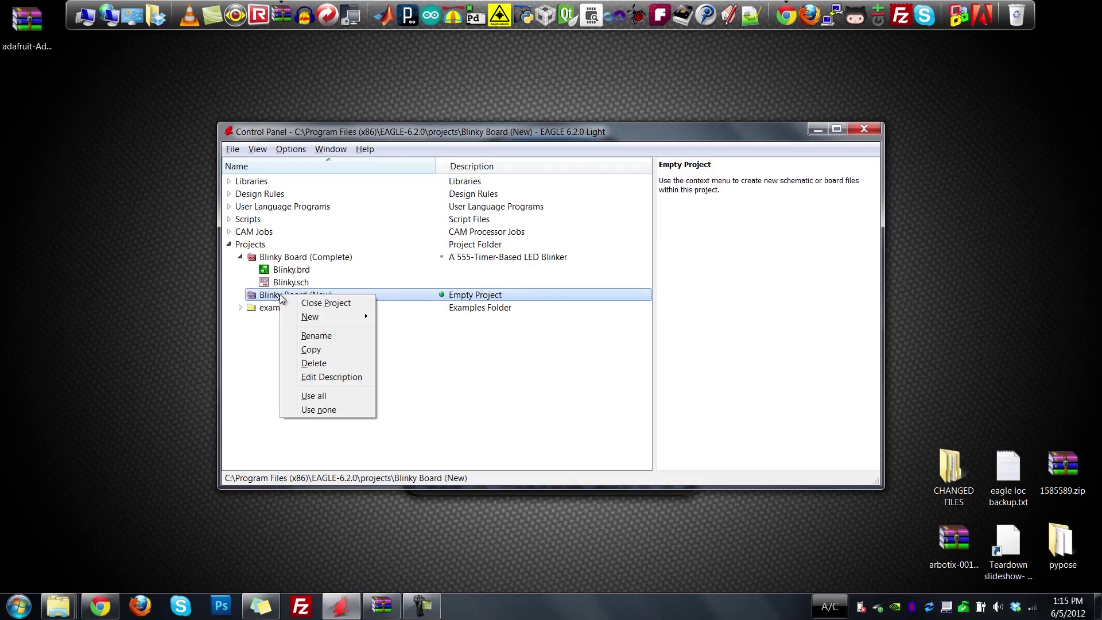
click(349, 377)
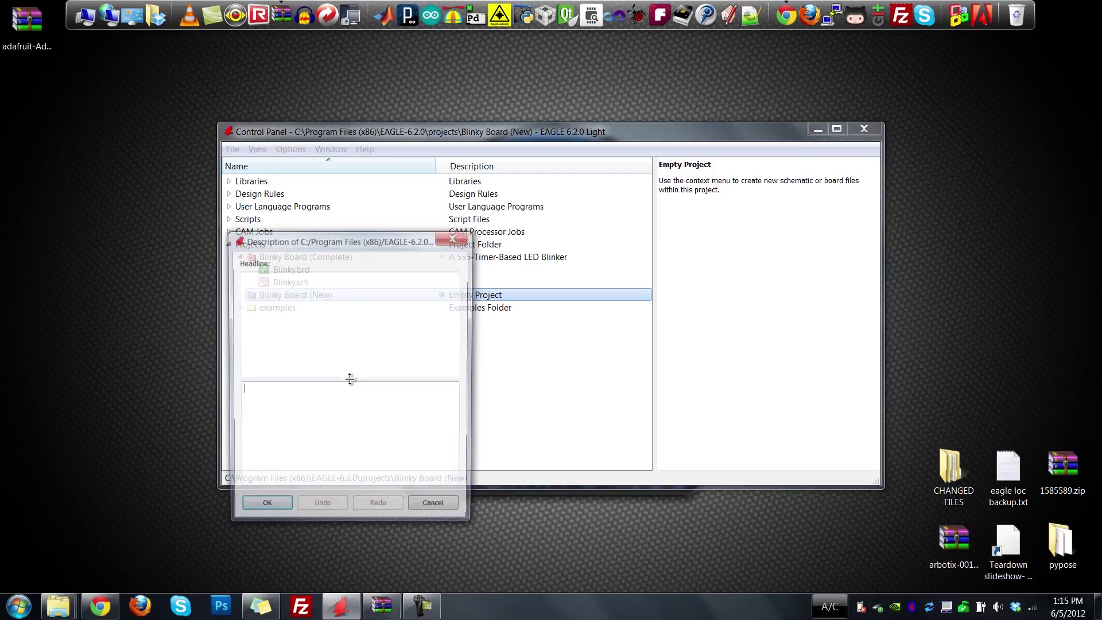
drag(356, 246, 483, 245)
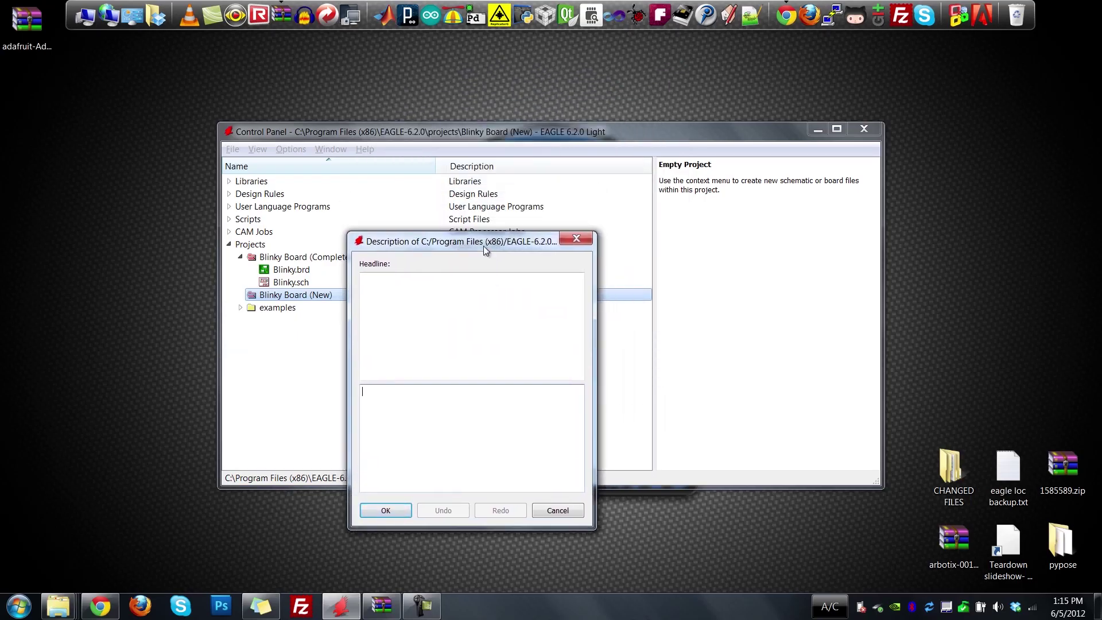
text(<b>Blink)
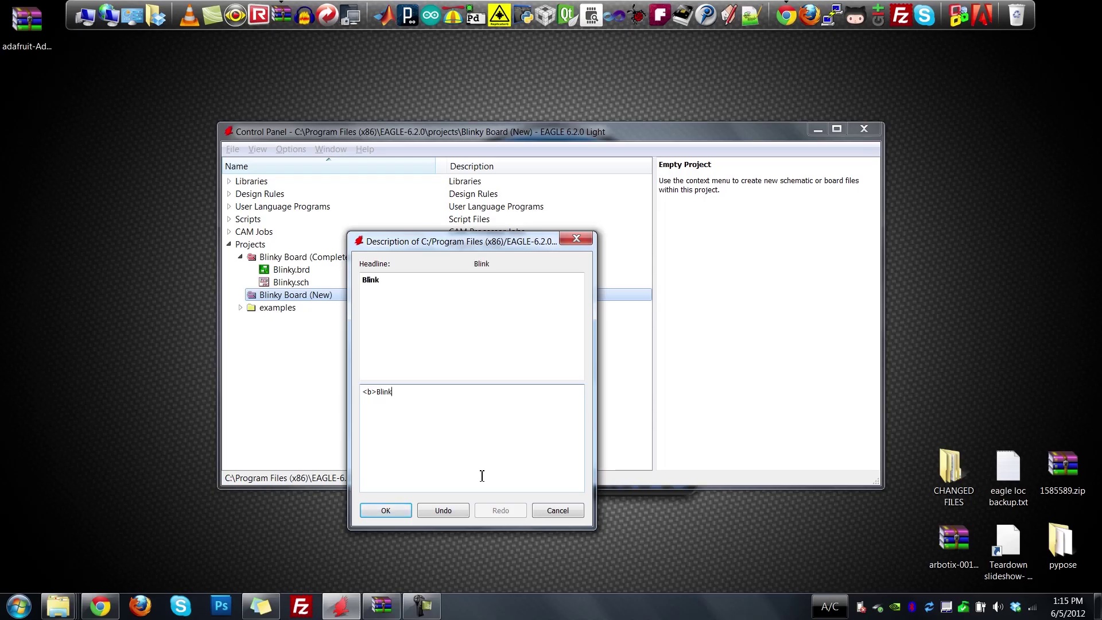
text(y Board, Blinks!</b>)
Add the paragraph "<p>This is a blinky board PCB.</p>" directly below the headline and save the description
key(Return)
key(Return)
text(This is a blinky )
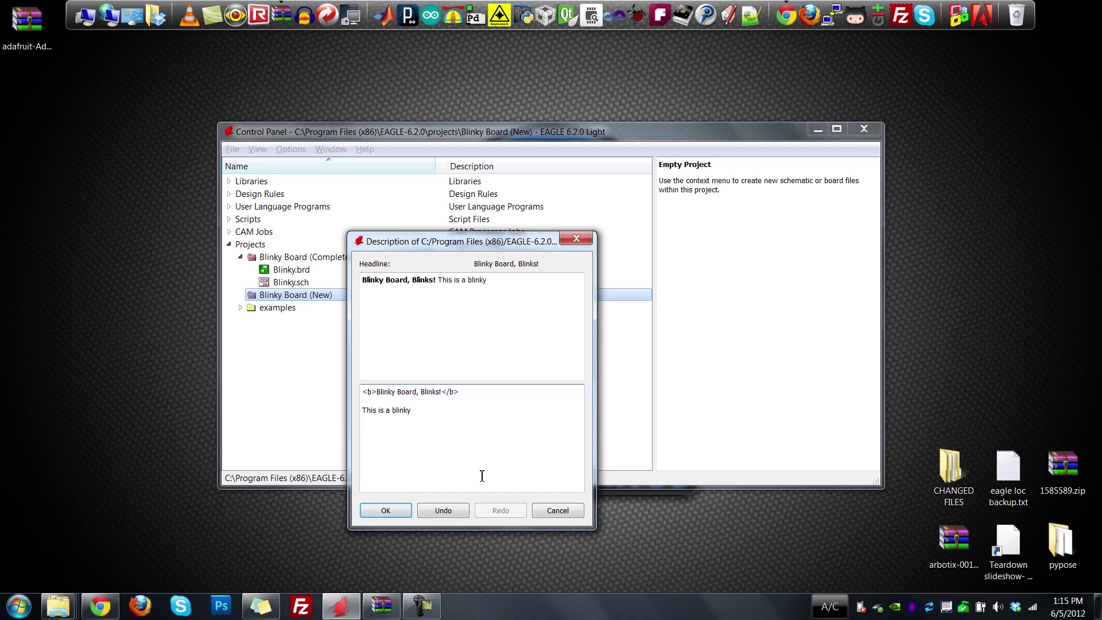
text(board PCB.<)
key(Left)
key(Left)
key(Left)
key(Left)
key(Left)
key(Left)
key(Left)
key(Left)
key(Left)
key(Left)
key(Left)
key(Left)
key(Left)
key(Left)
key(Left)
key(Left)
key(Home)
text(<)
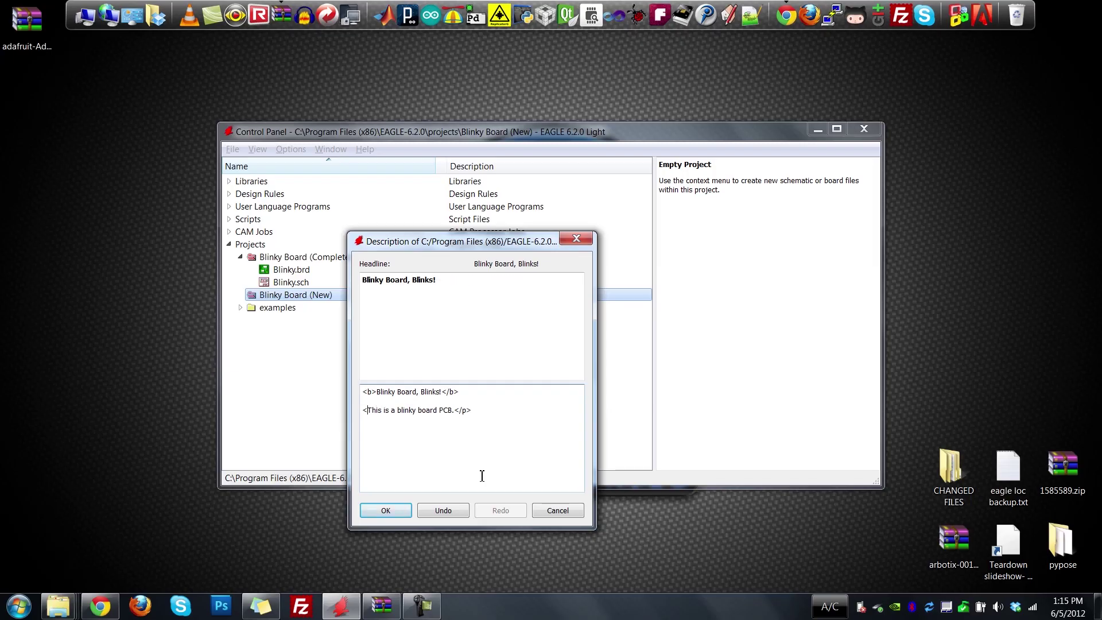
text(p>)
key(Delete)
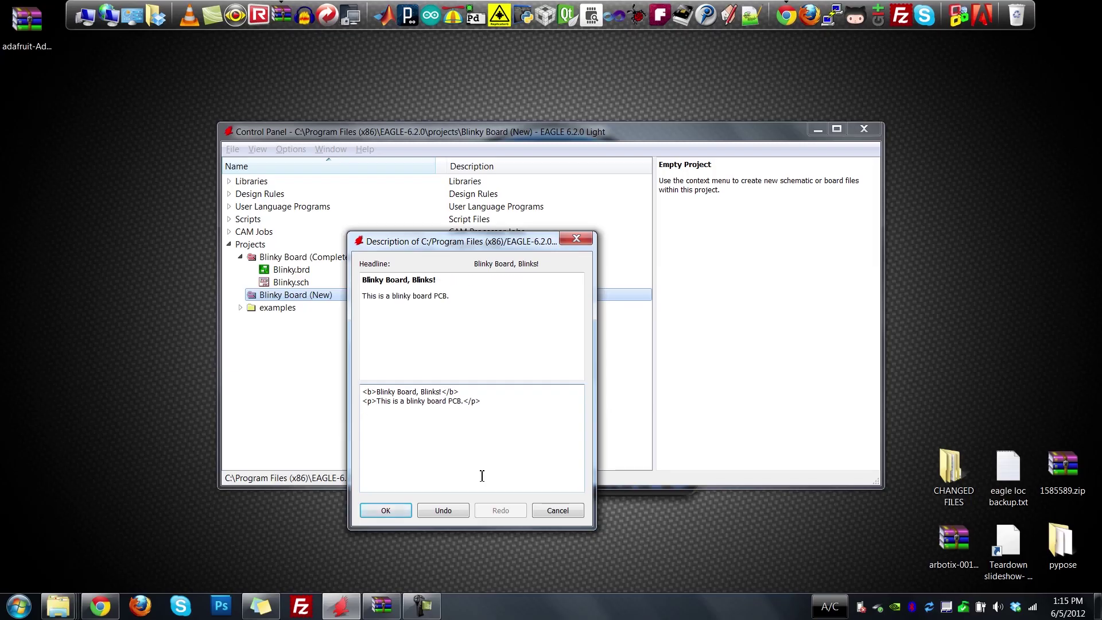
click(396, 510)
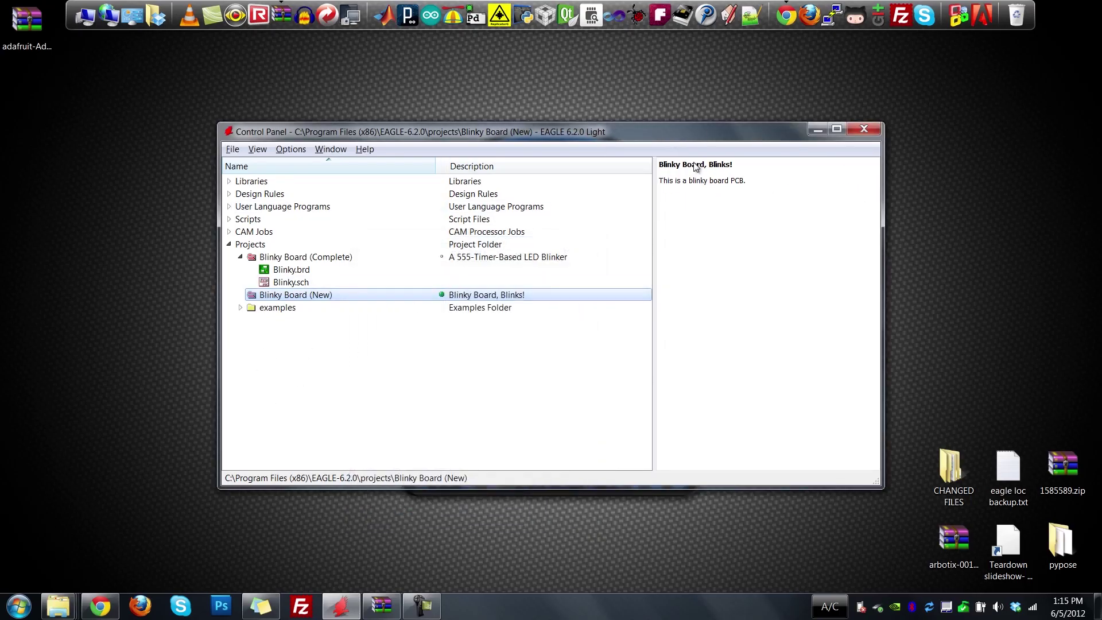
Create a new schematic in the Blinky Board (New) project and maximize its window
right_click(270, 297)
mouse_move(319, 324)
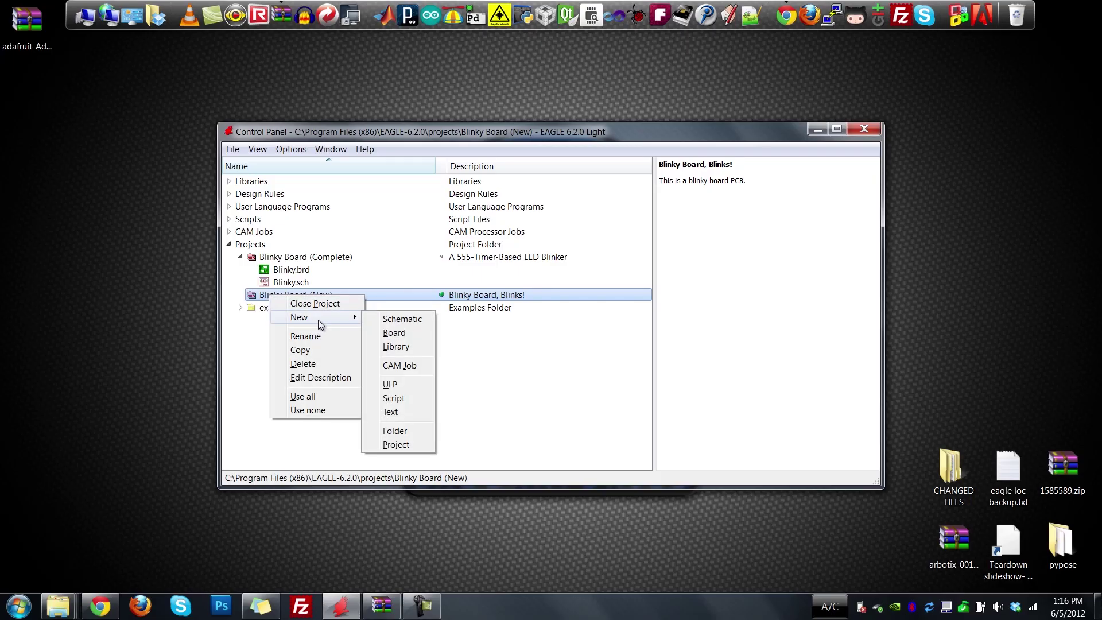
click(412, 319)
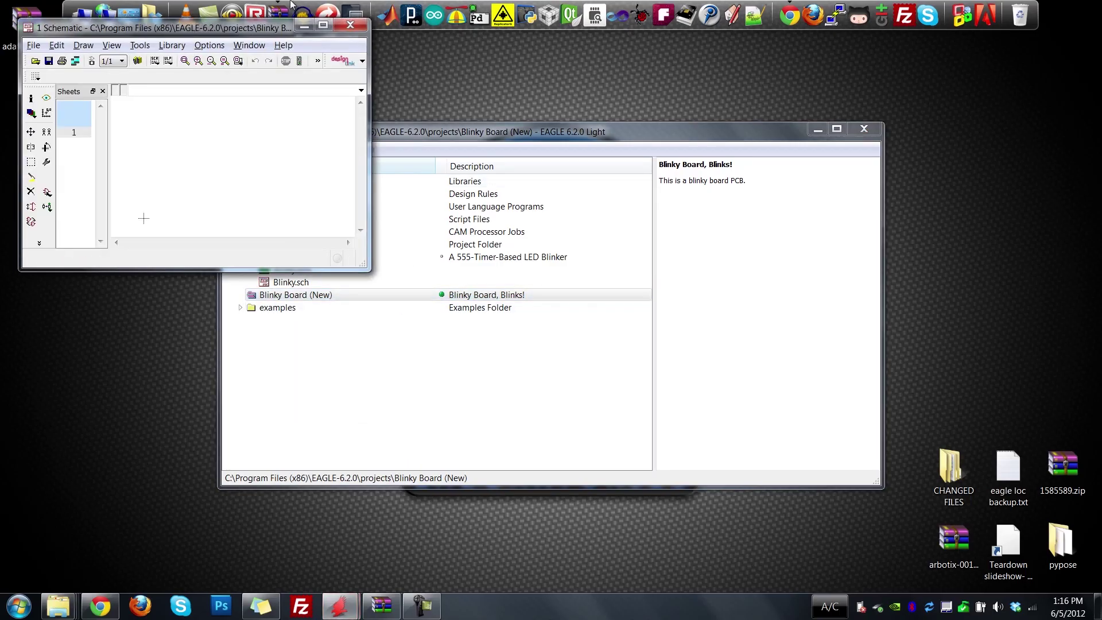
drag(243, 30, 501, 169)
double_click(579, 163)
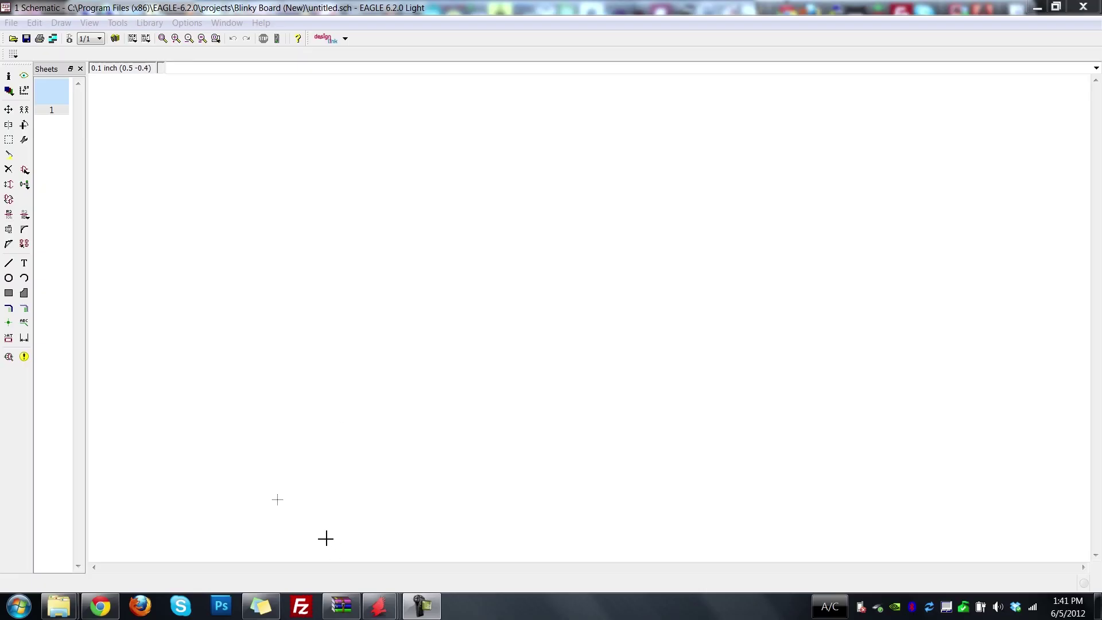
Switch to Chrome and review the Adafruit-Eagle-Library GitHub page's address and ZIP download option, then minimize the browser
mouse_move(106, 613)
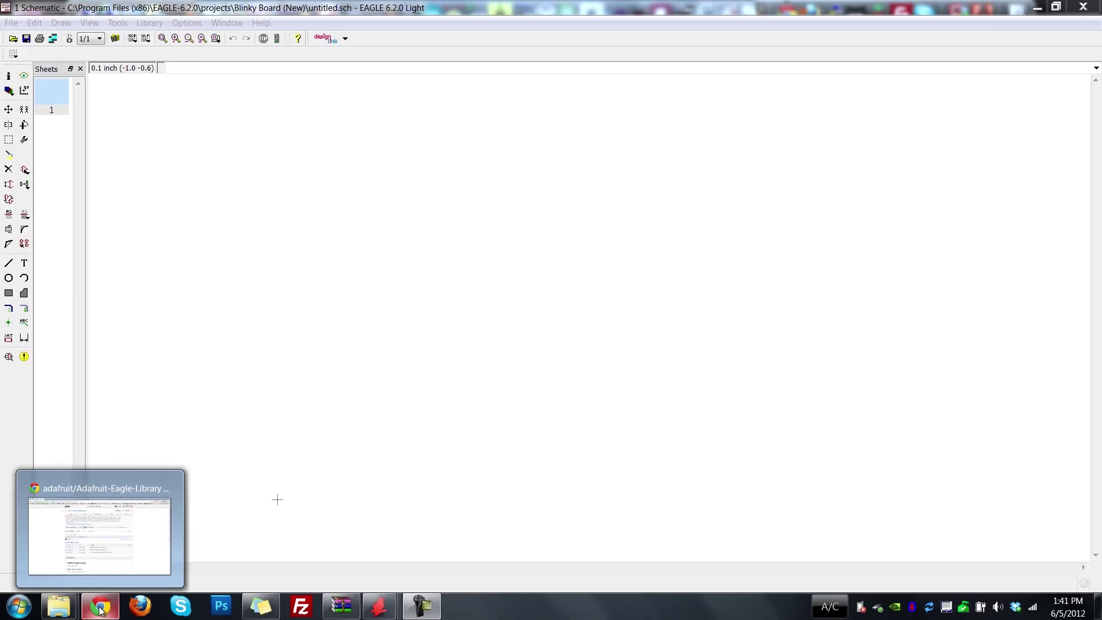
click(101, 610)
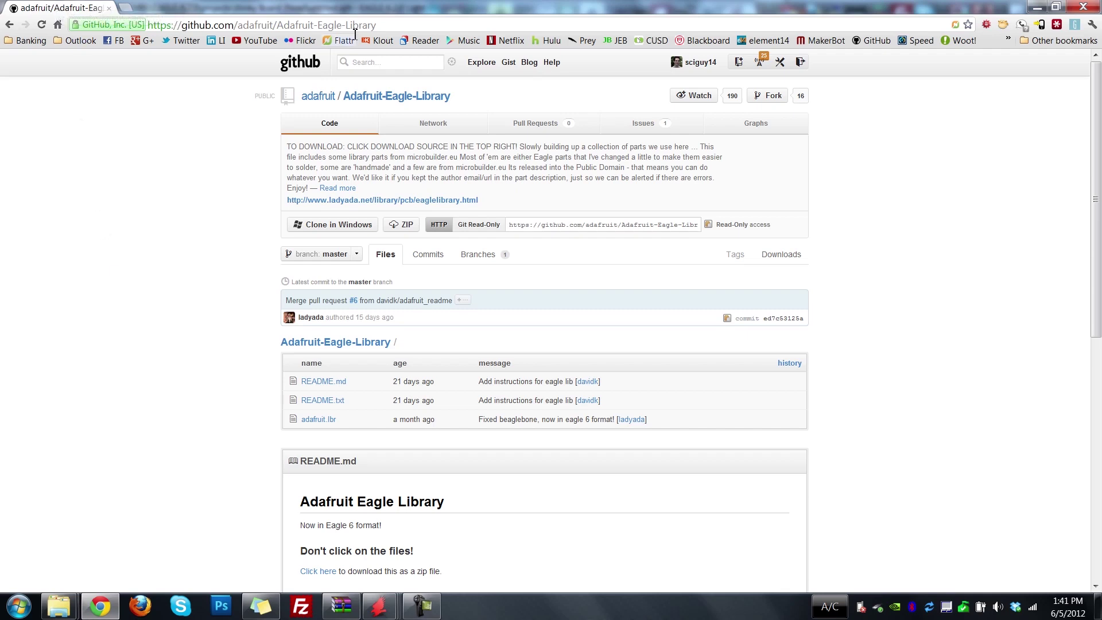
drag(374, 25, 143, 27)
click(184, 238)
click(405, 227)
click(1036, 6)
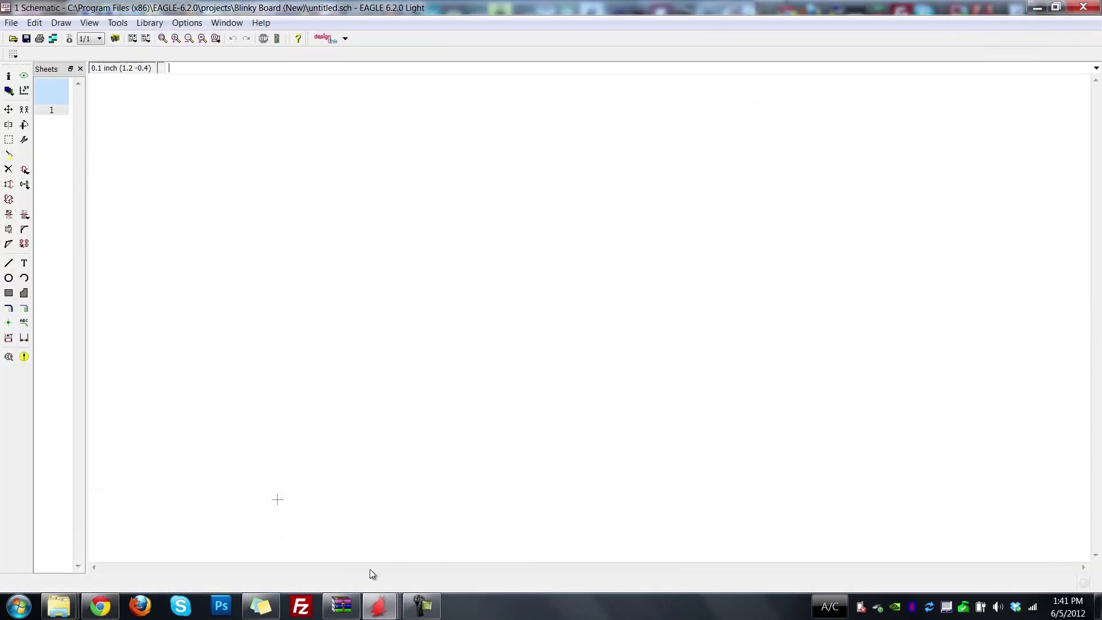
Copy adafruit.lbr from the downloaded WinRAR archive into the EAGLE-6.2.0 lbr folder, then minimize the folder and archive windows
click(341, 607)
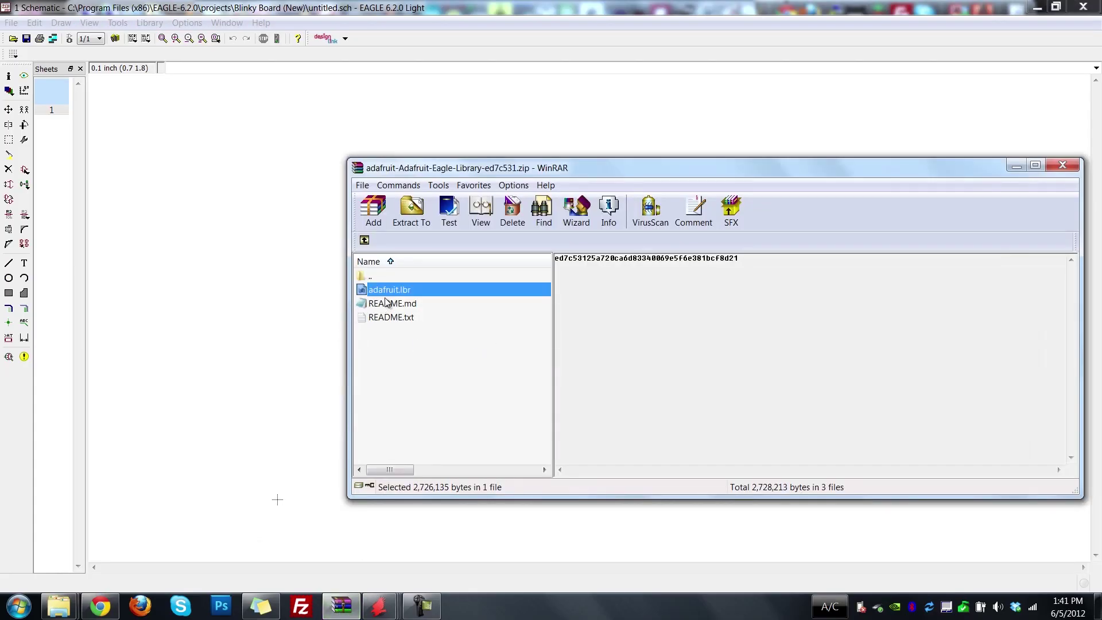
click(59, 606)
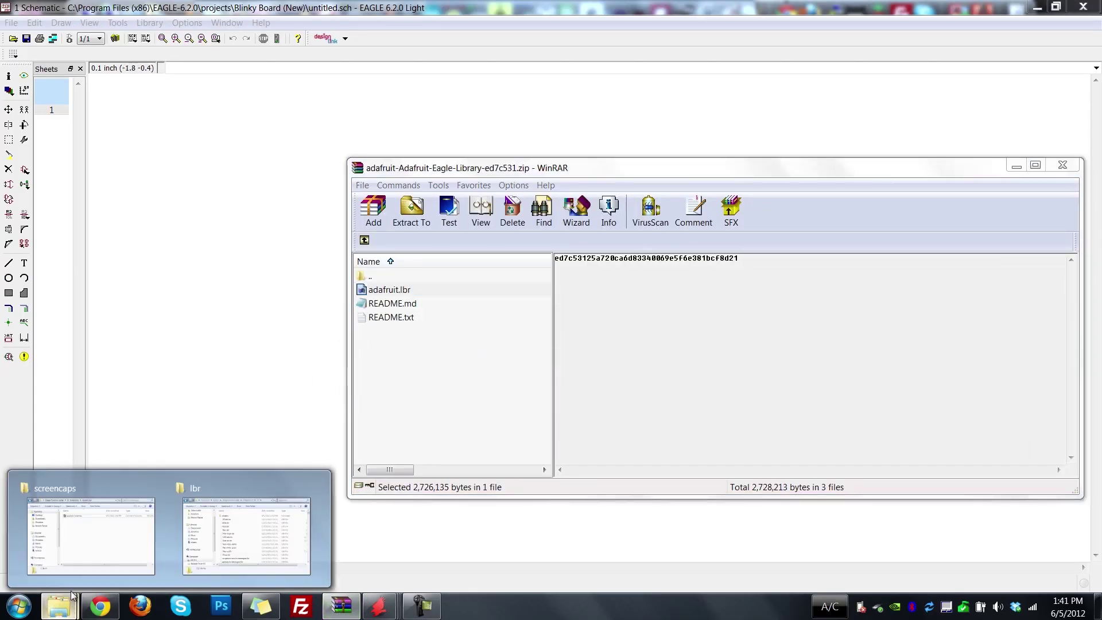
click(230, 535)
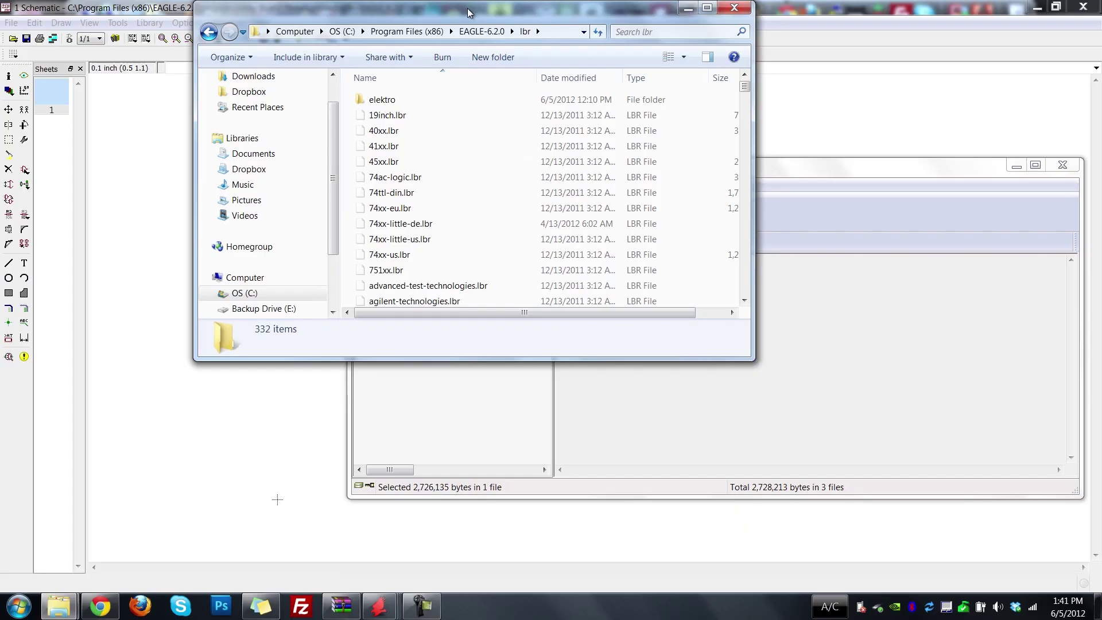
drag(372, 8, 189, 28)
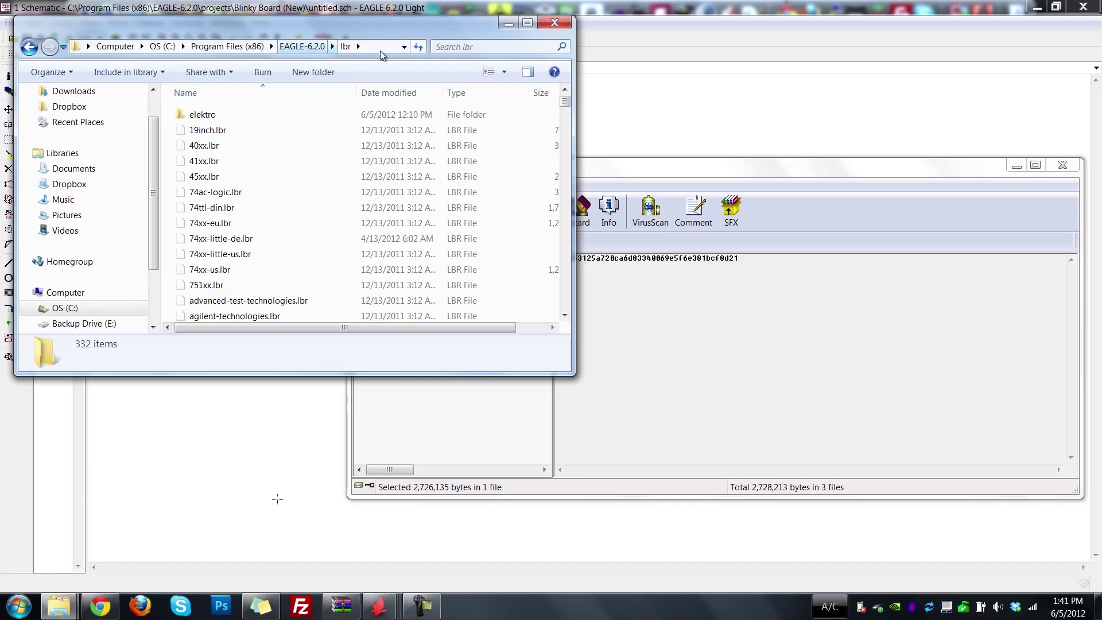
click(726, 172)
drag(389, 289, 276, 240)
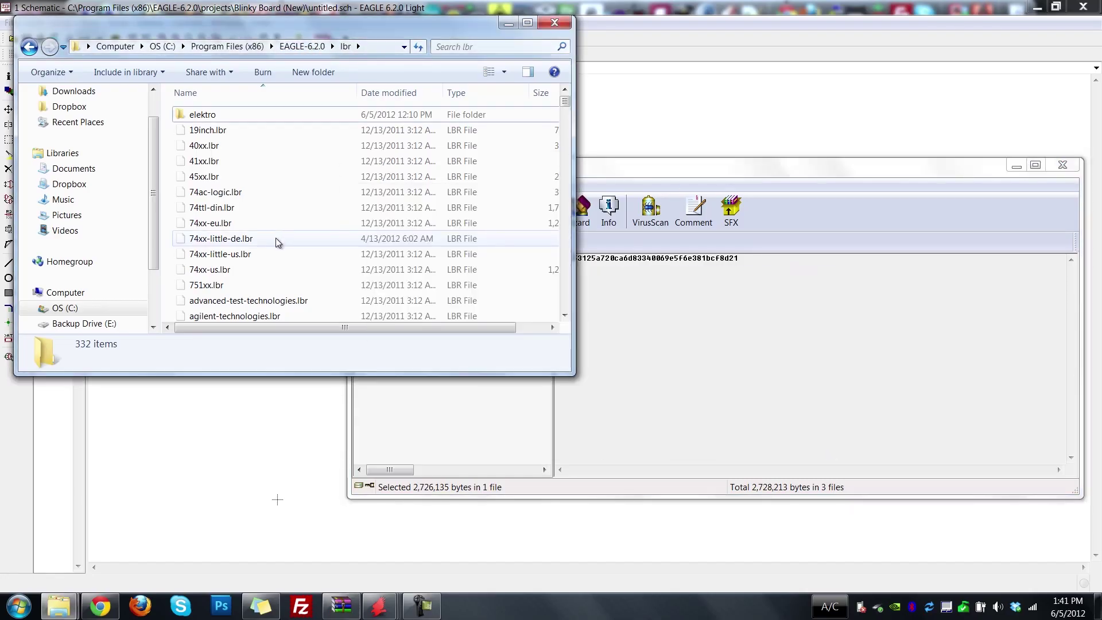
click(508, 24)
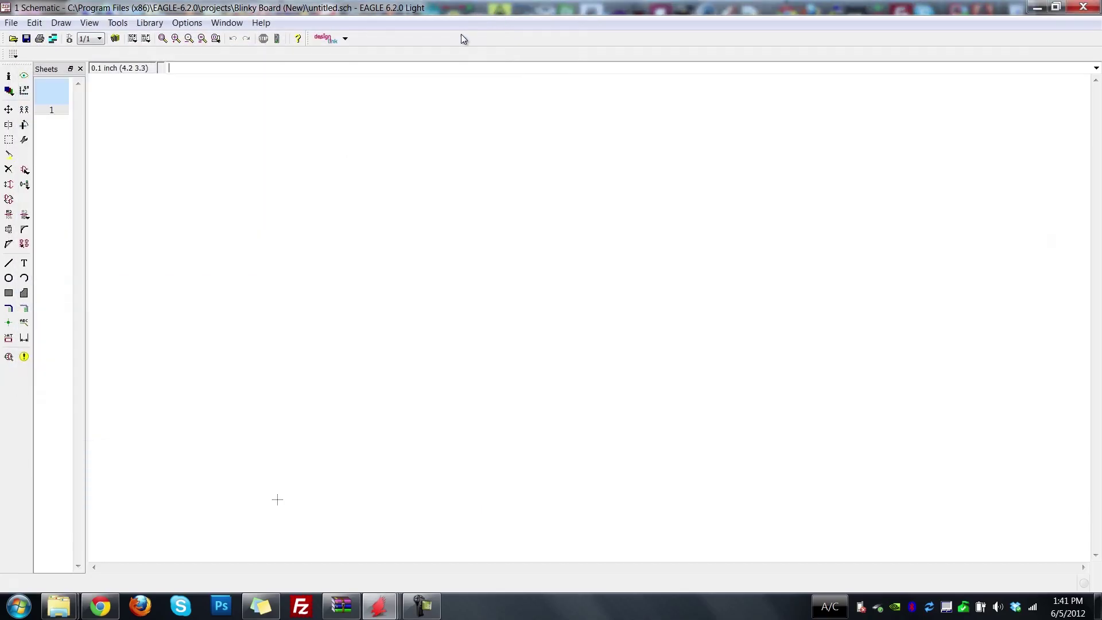
Load all library files from the EAGLE-6.2.0 lbr folder for use in the schematic
click(148, 23)
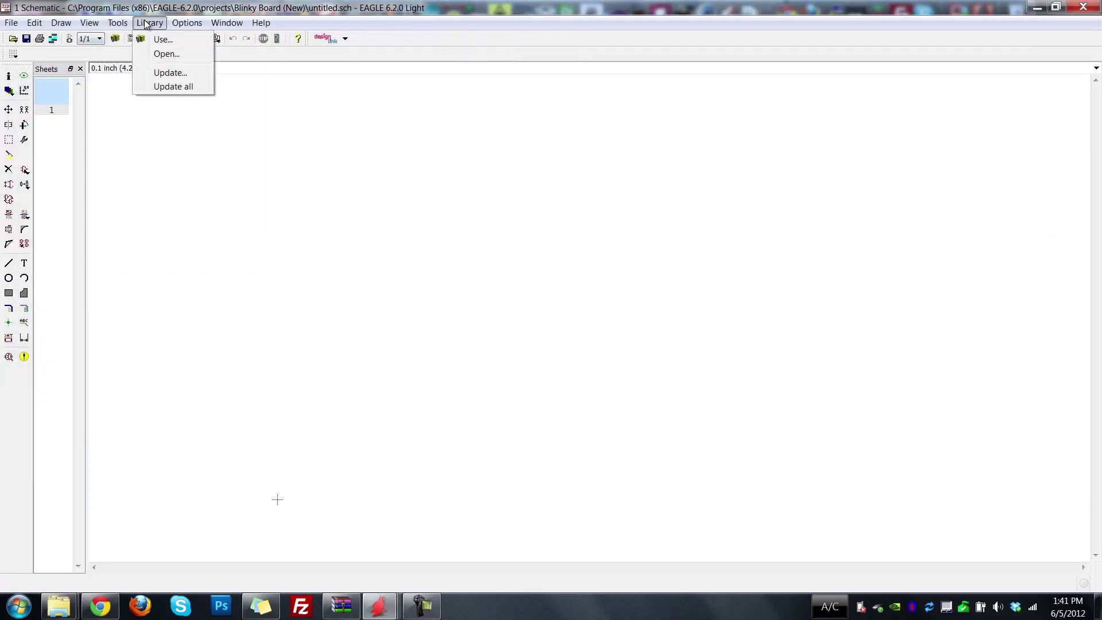
click(166, 40)
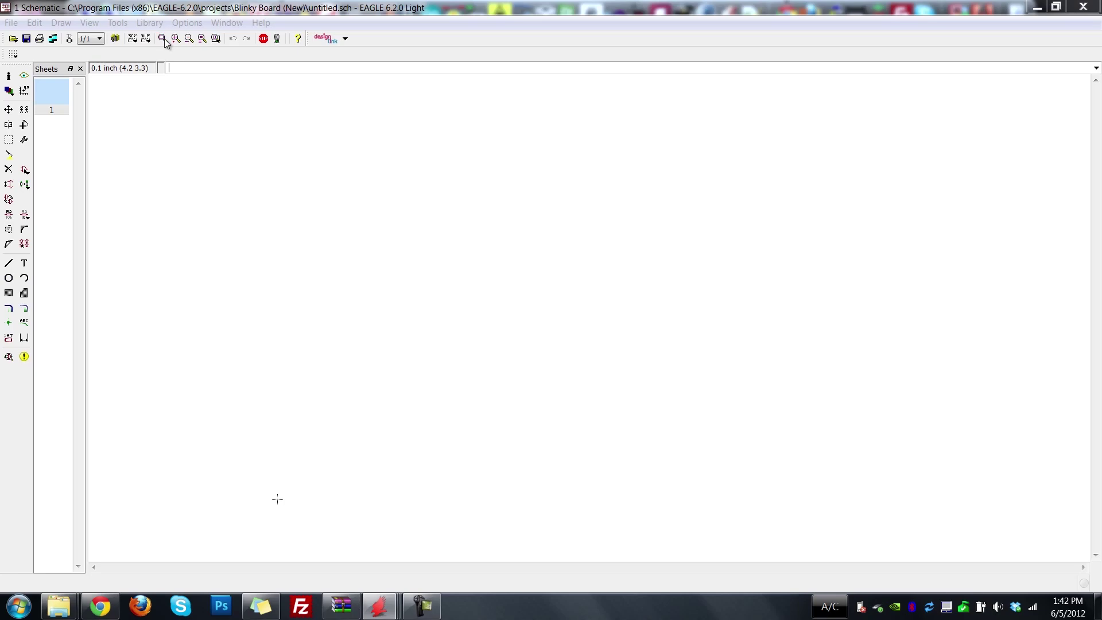
click(165, 145)
key(ctrl+a)
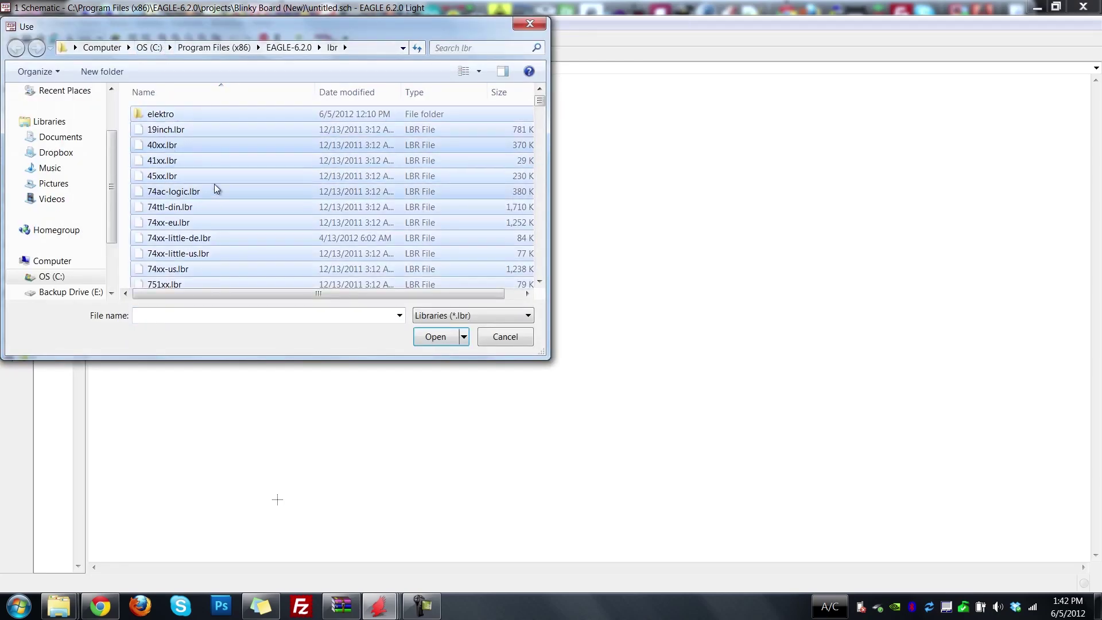
click(439, 340)
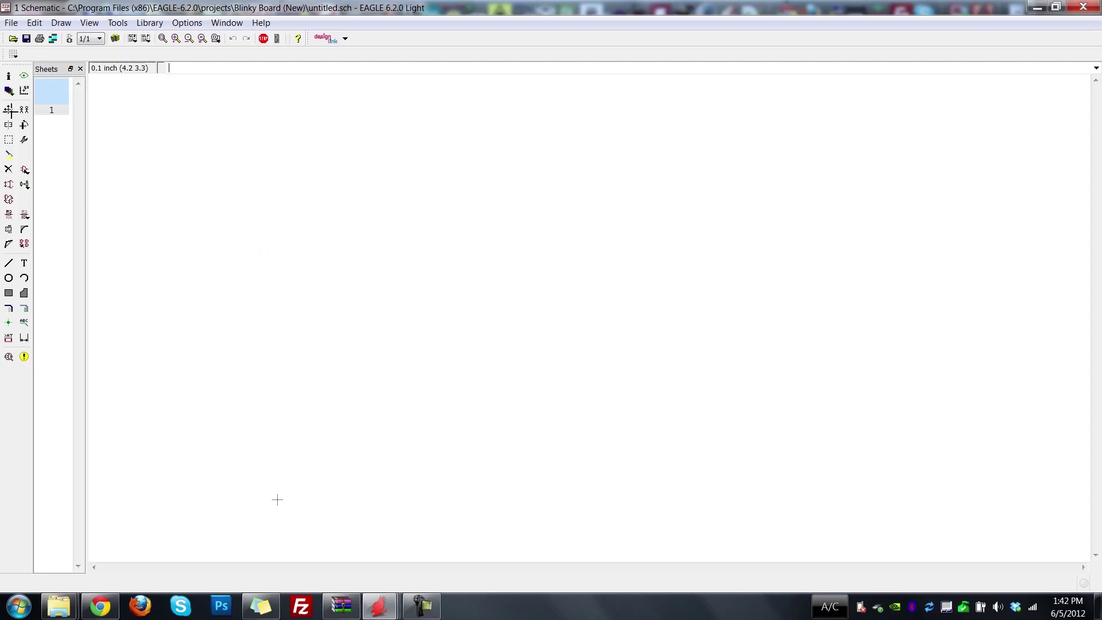
Start adding a part, clear the "resistor" search text, and expand the adafruit library
click(27, 170)
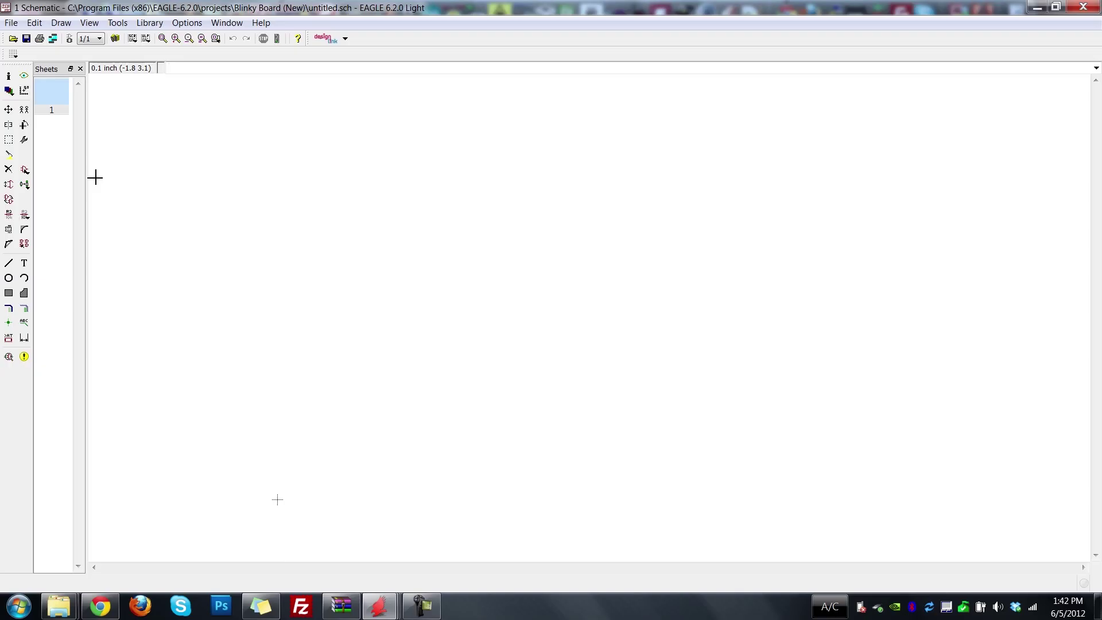
click(24, 170)
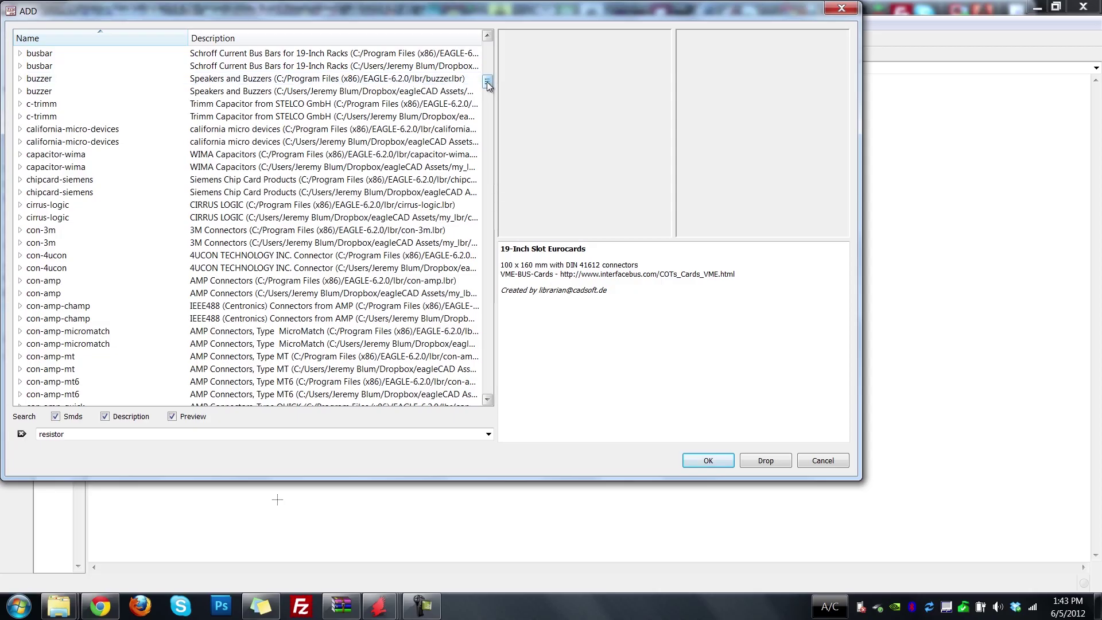
drag(487, 84, 487, 71)
click(98, 438)
double_click(98, 438)
key(BackSpace)
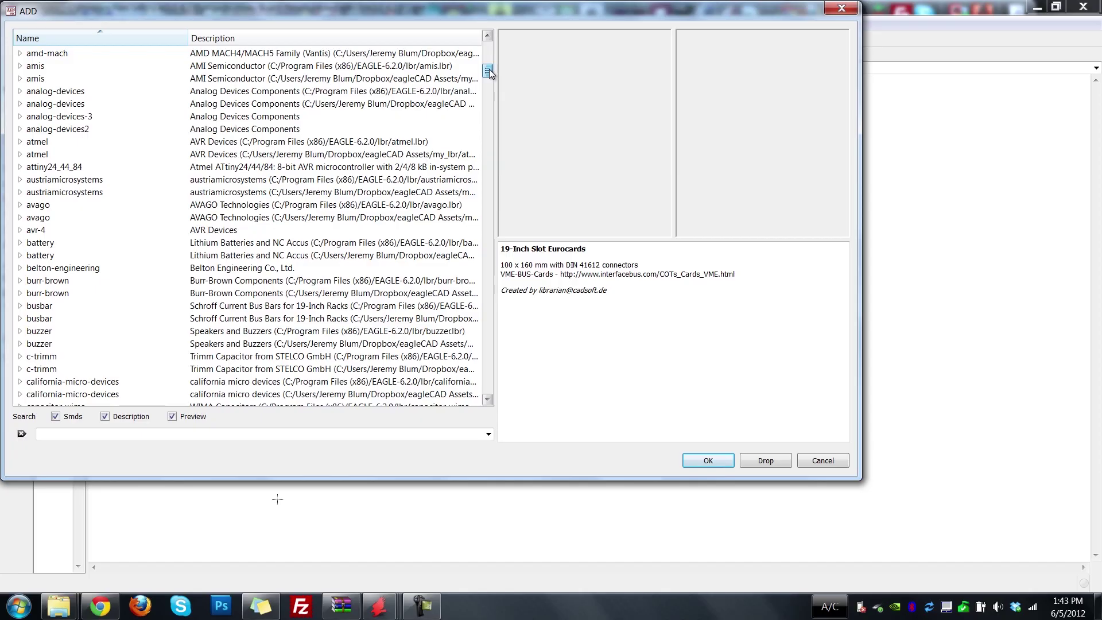
scroll(489, 72, up, 8)
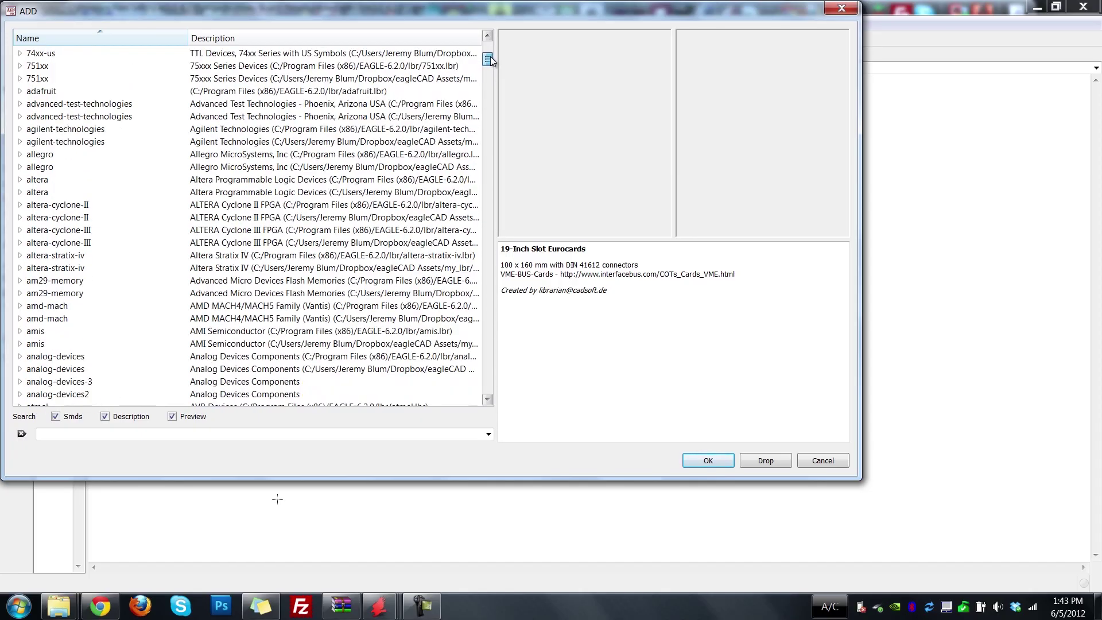
double_click(29, 154)
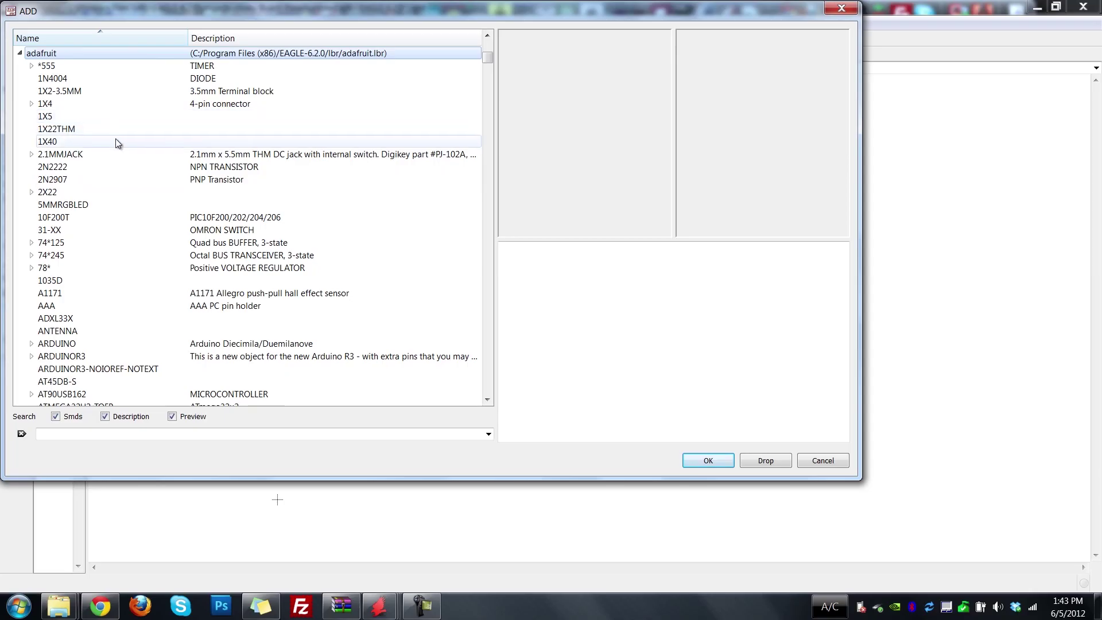
Expand the CR1220 coin cell in the adafruit library and compare the CR1220SMT and CR1220THM packages
scroll(116, 139, down, 2)
scroll(116, 140, up, 2)
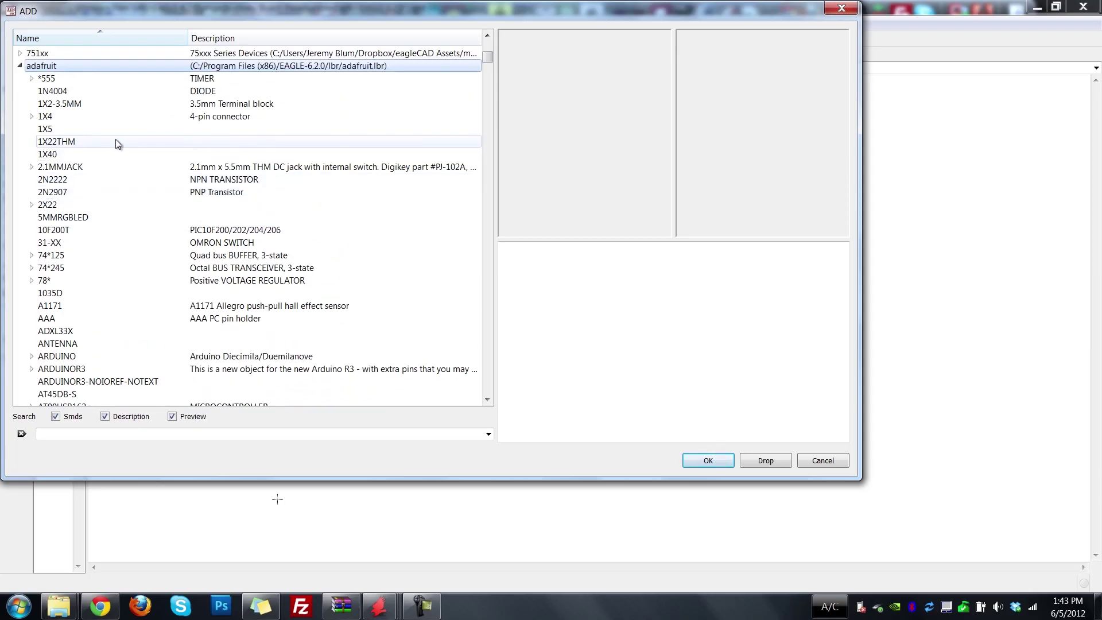
scroll(115, 166, down, 7)
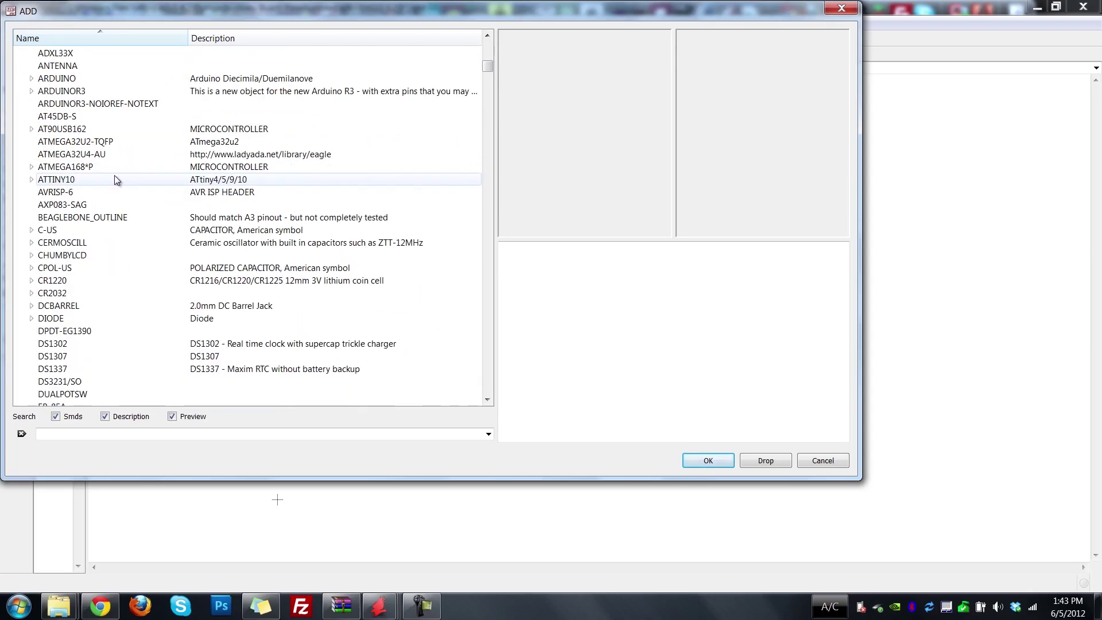
click(31, 280)
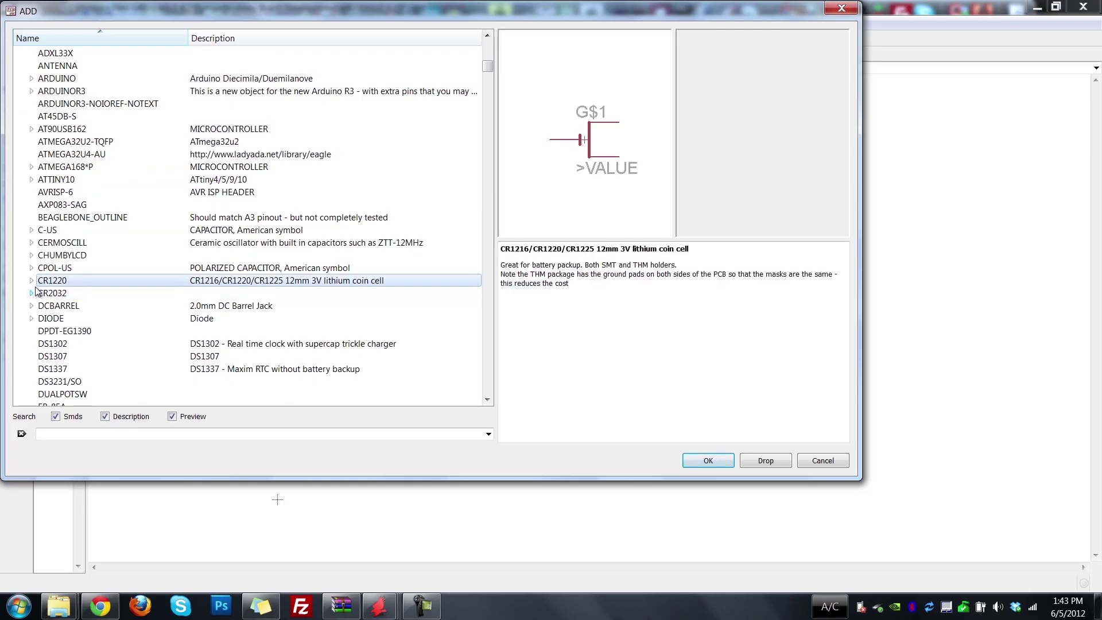
click(32, 281)
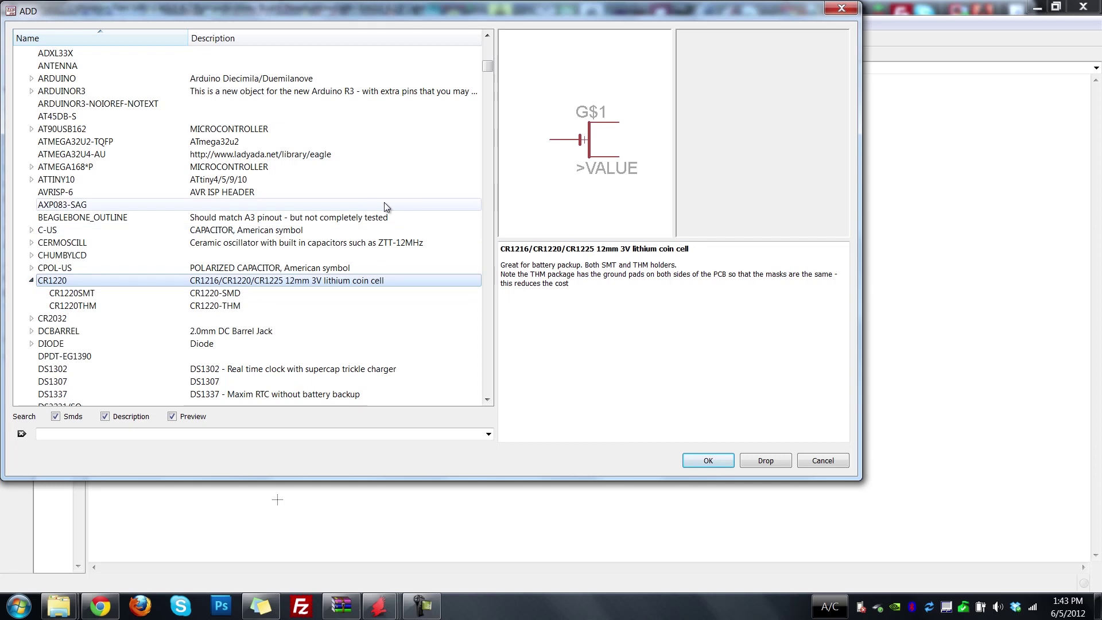
click(91, 294)
click(99, 305)
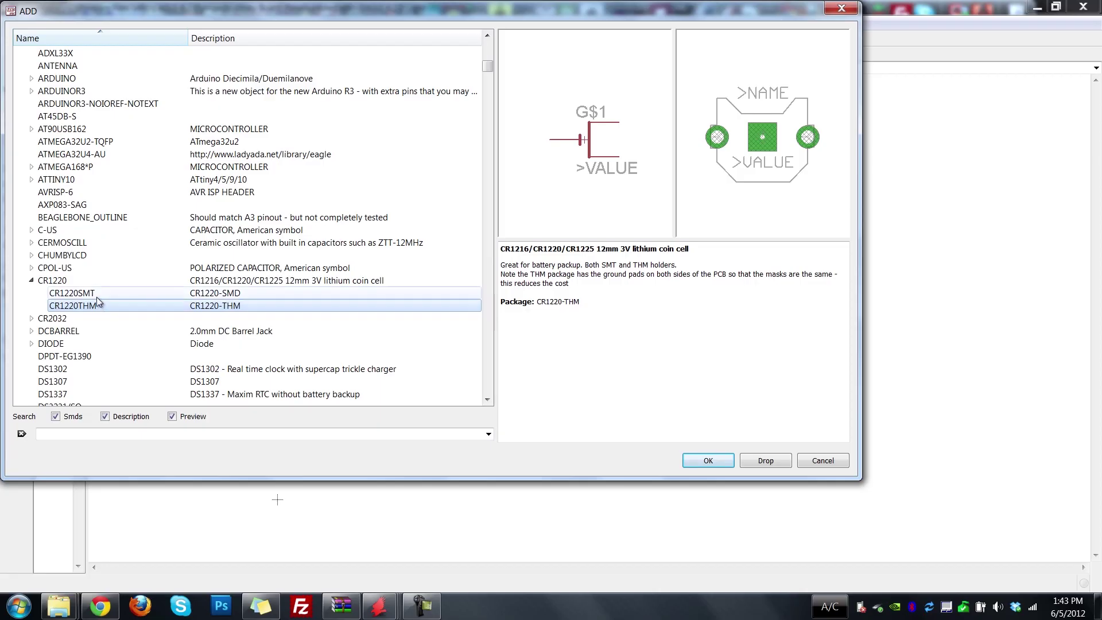
click(94, 294)
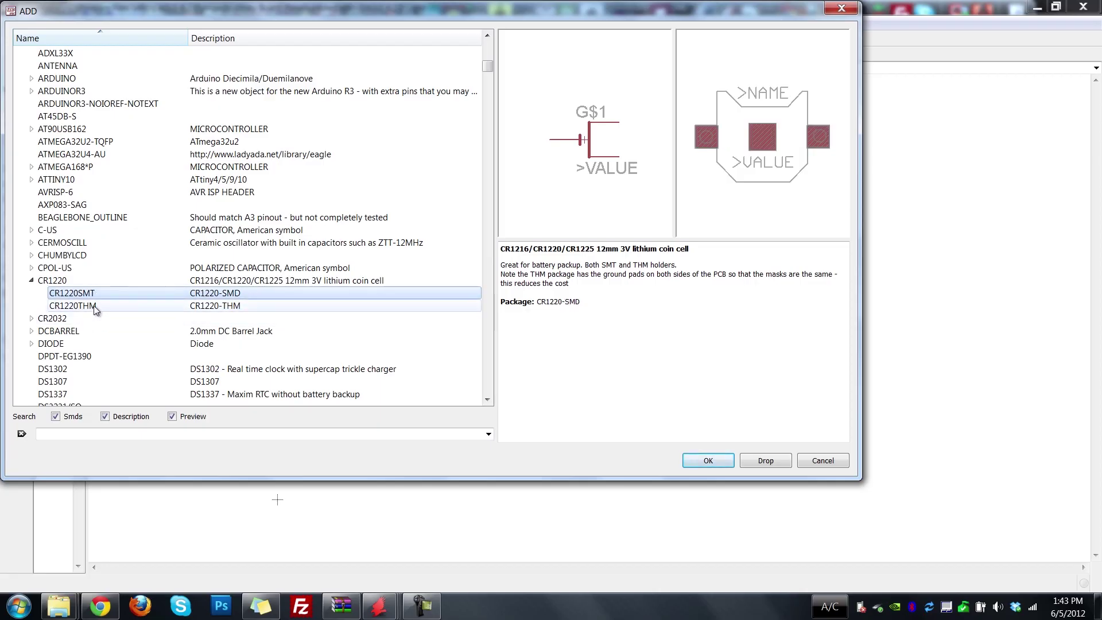
click(94, 305)
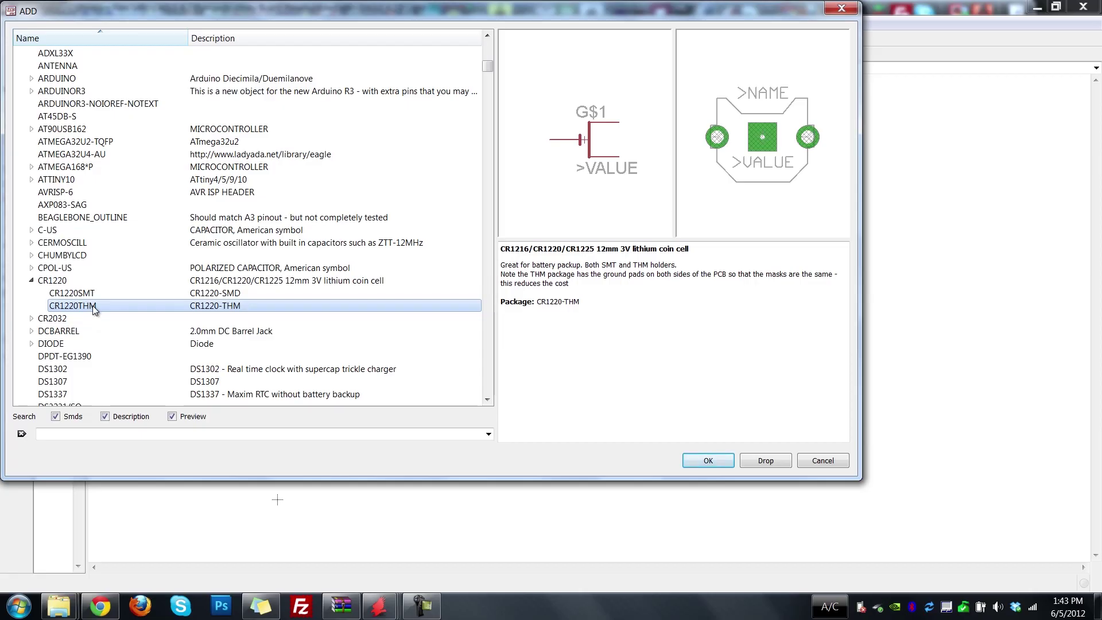
Add the surface-mount CR1220SMT coin cell and place one in the schematic at about (1.2, 0.9) inch
click(97, 295)
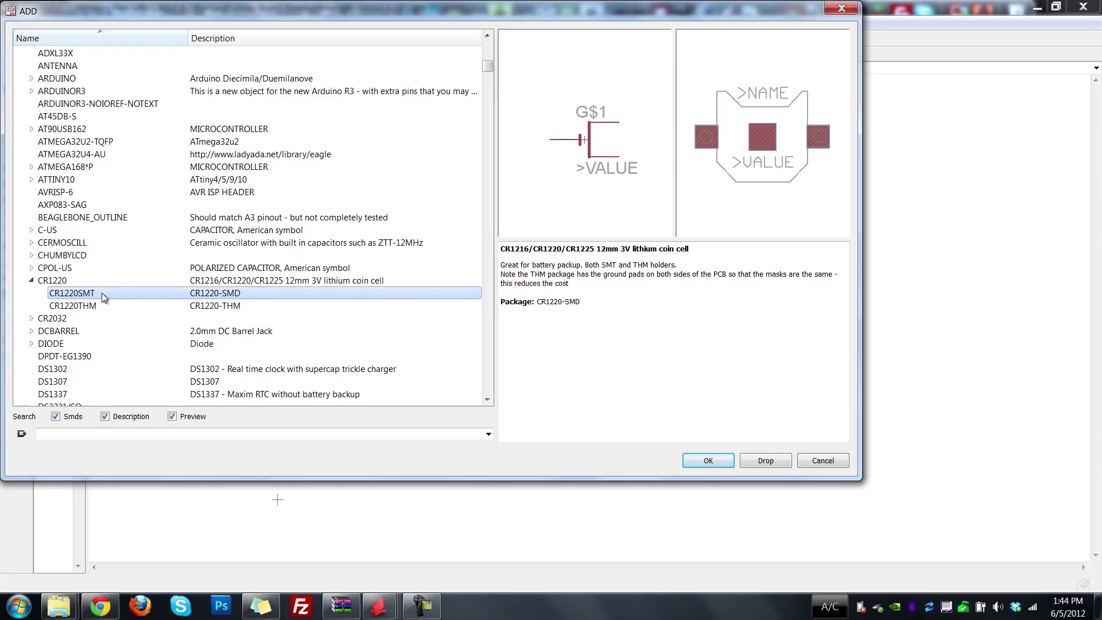
click(707, 460)
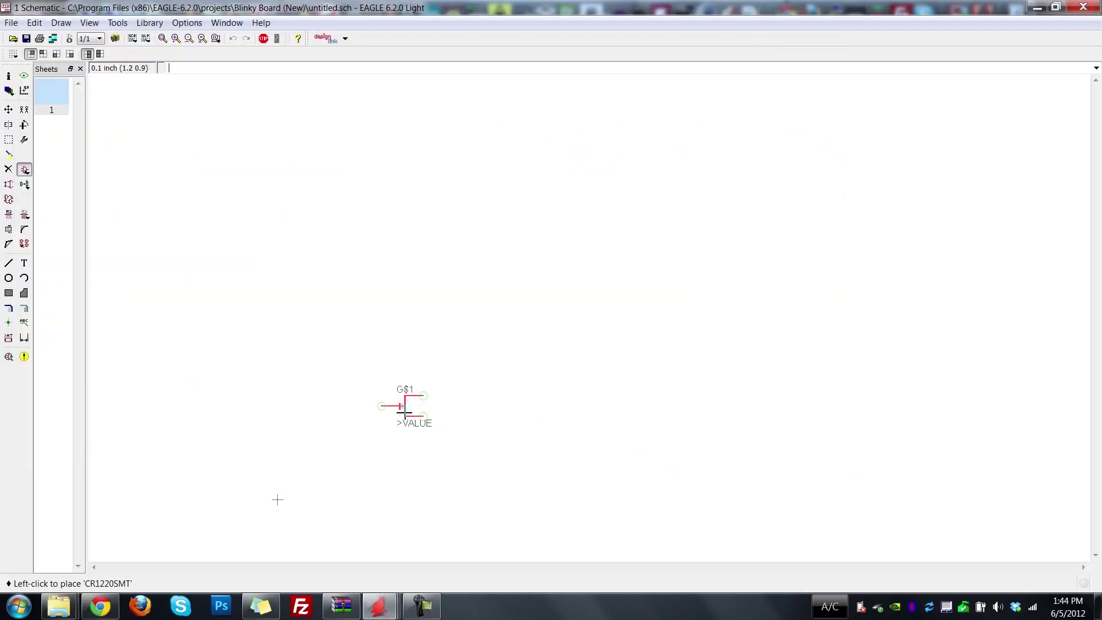
click(405, 411)
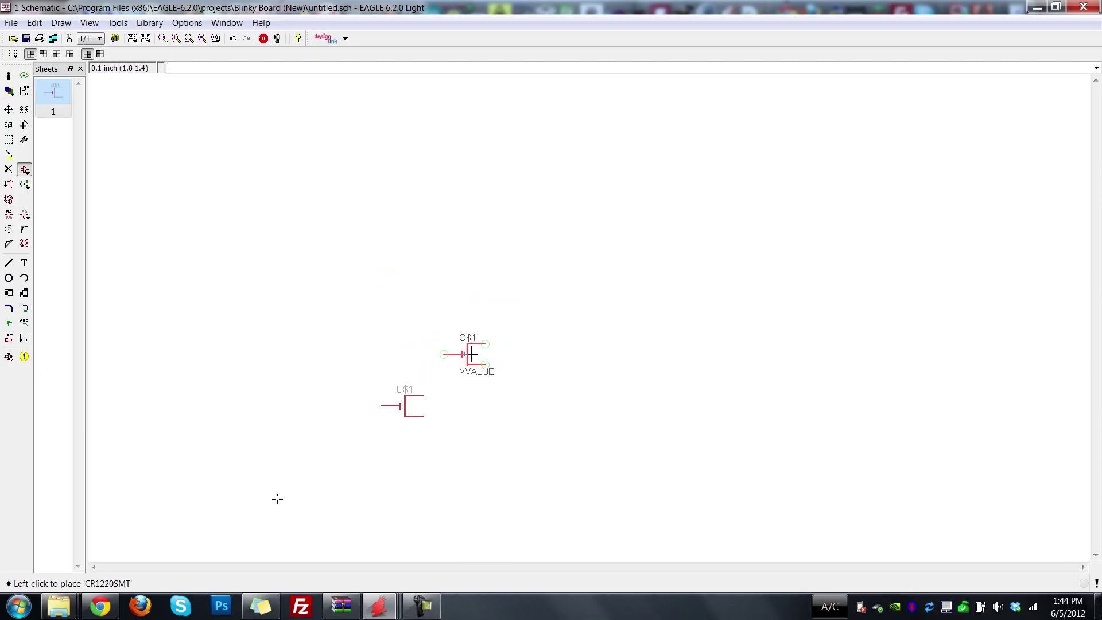
key(Escape)
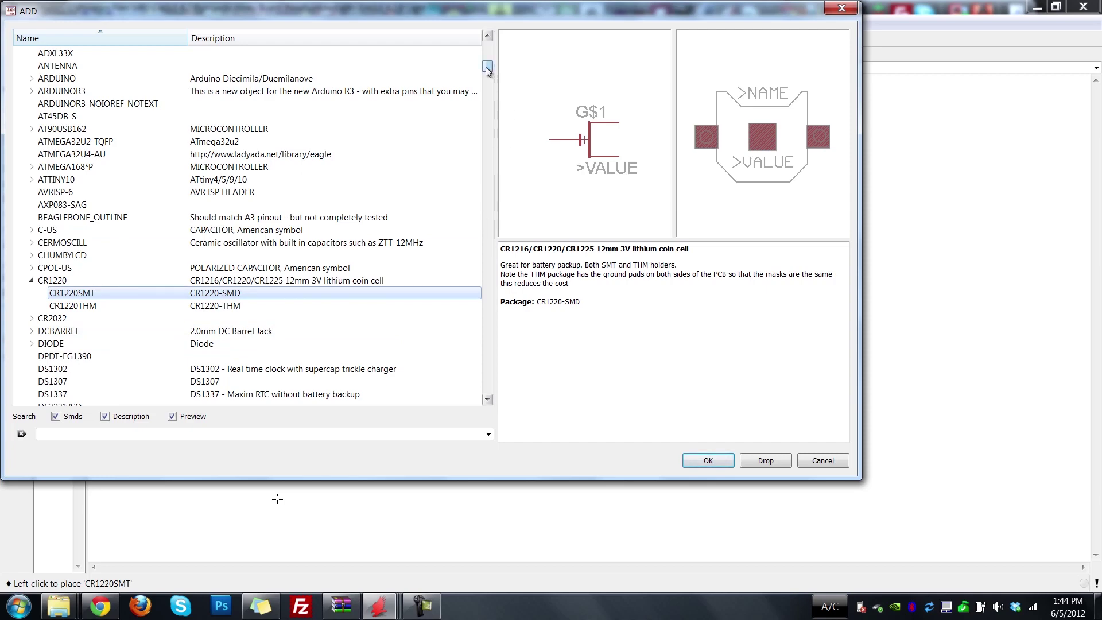
Expand the *555 timer in the adafruit library and compare its SO08 and DIL08-ROUND package variants
drag(486, 70, 487, 55)
click(30, 191)
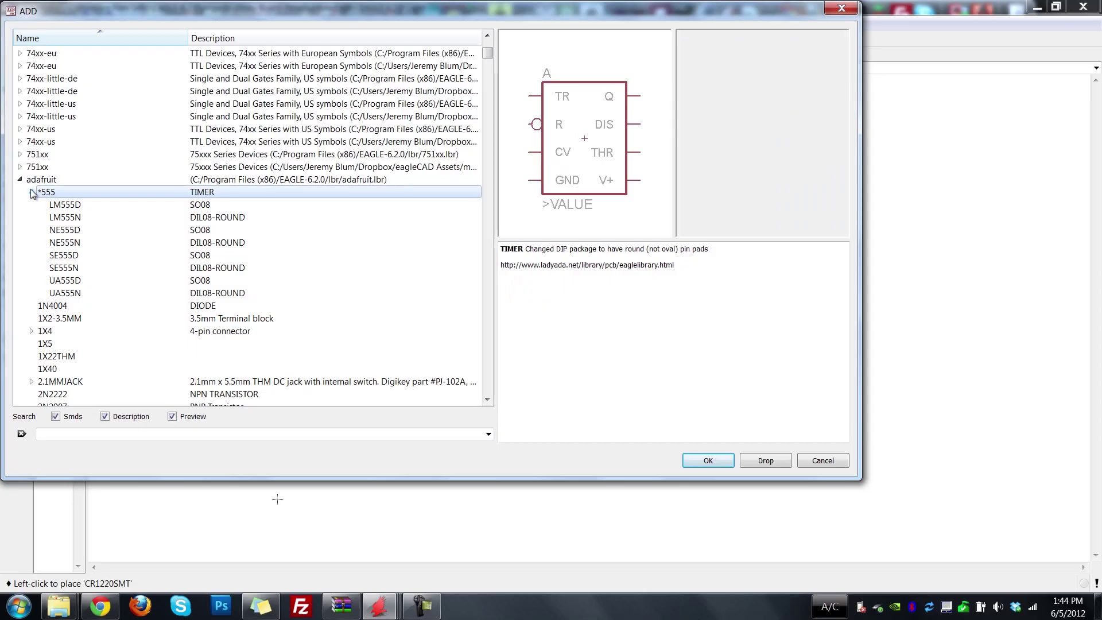
click(64, 205)
click(71, 218)
click(79, 230)
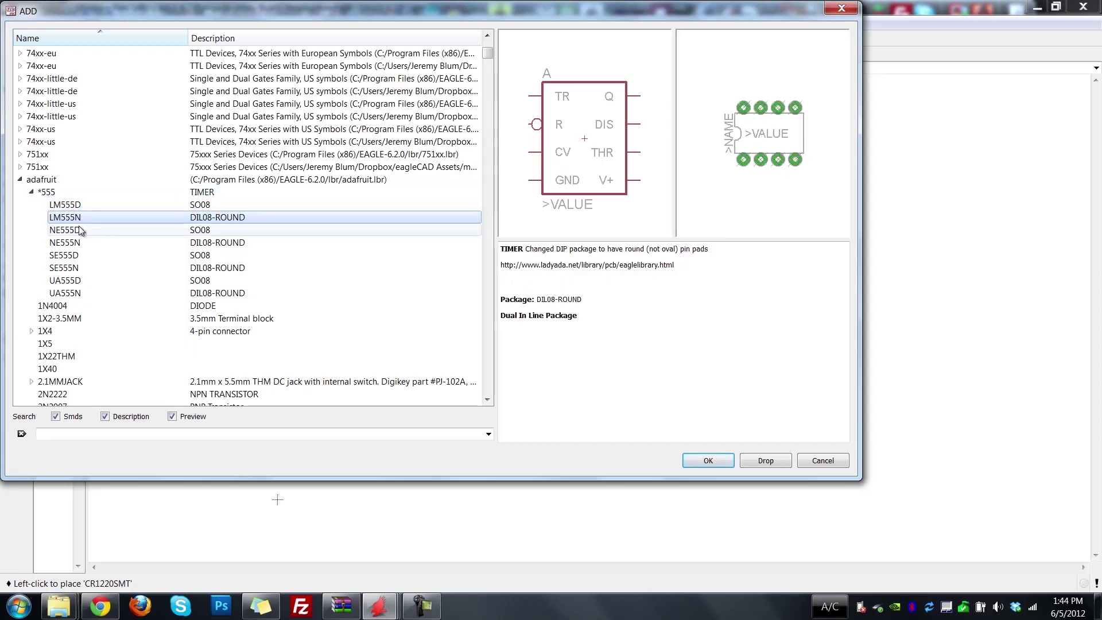
click(78, 239)
click(84, 253)
click(89, 265)
click(94, 280)
click(95, 289)
click(95, 281)
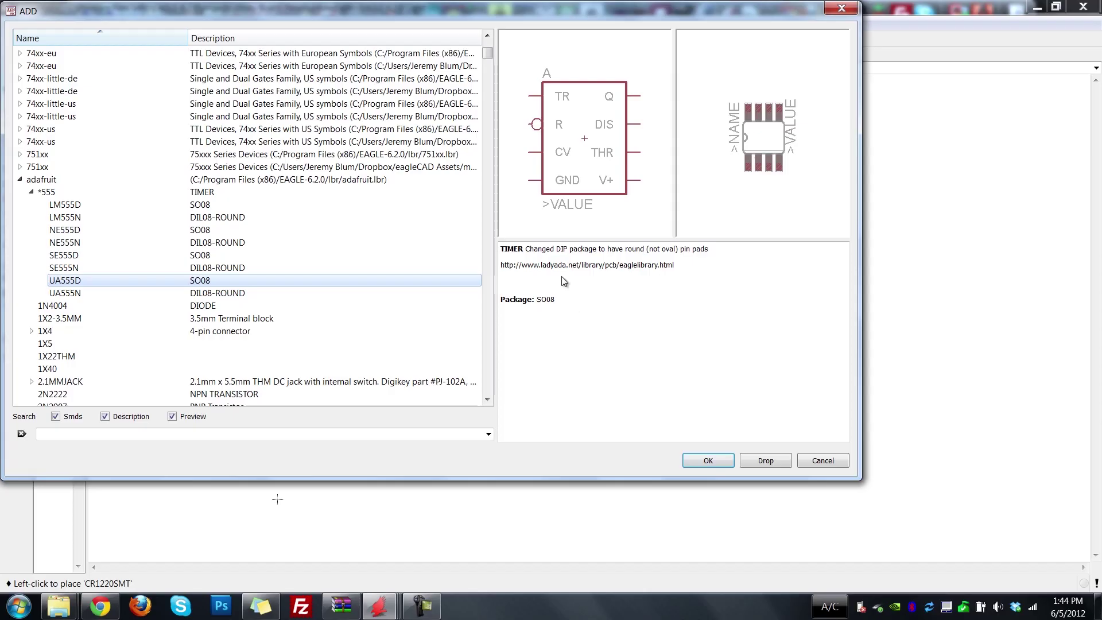
click(92, 267)
click(94, 260)
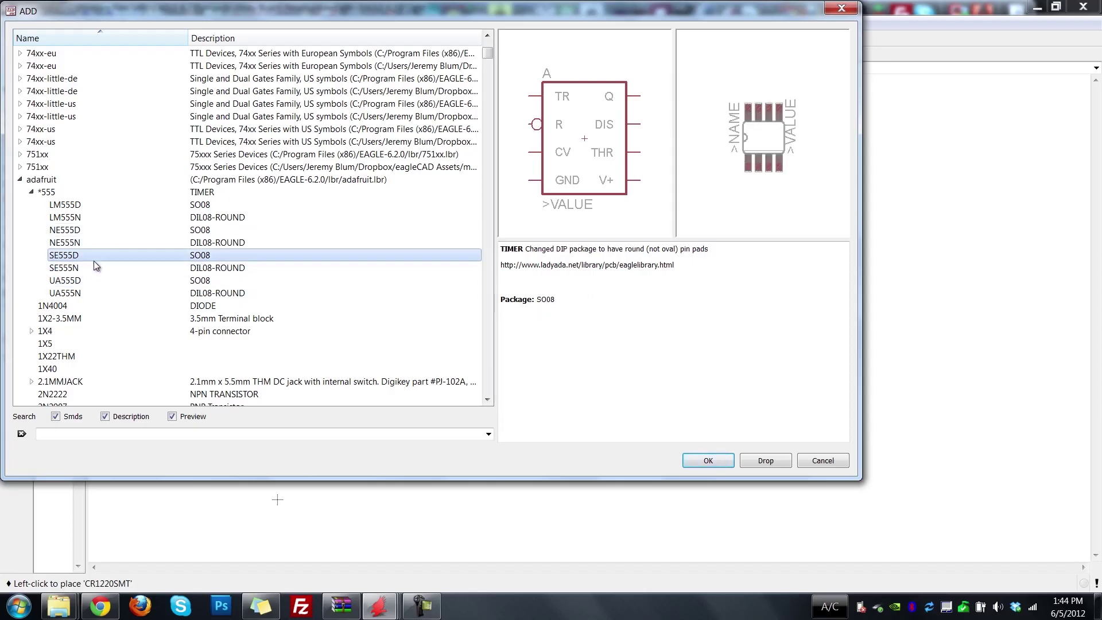
click(94, 243)
click(93, 231)
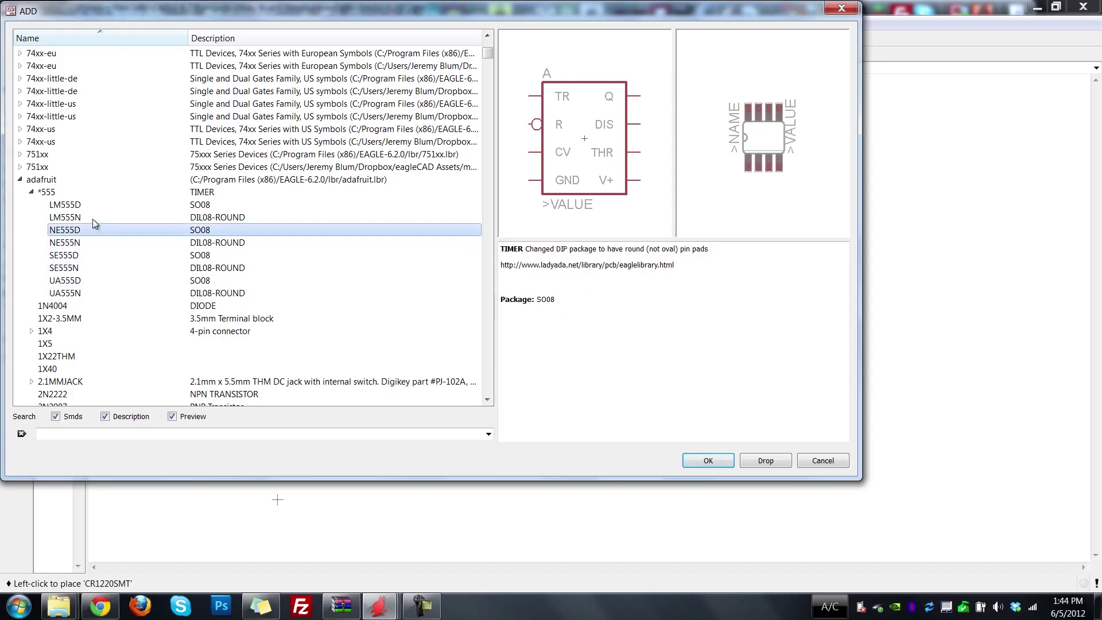
Add the surface-mount LM555D timer and place one in the schematic above and to the right of the coin cell
click(94, 217)
click(94, 208)
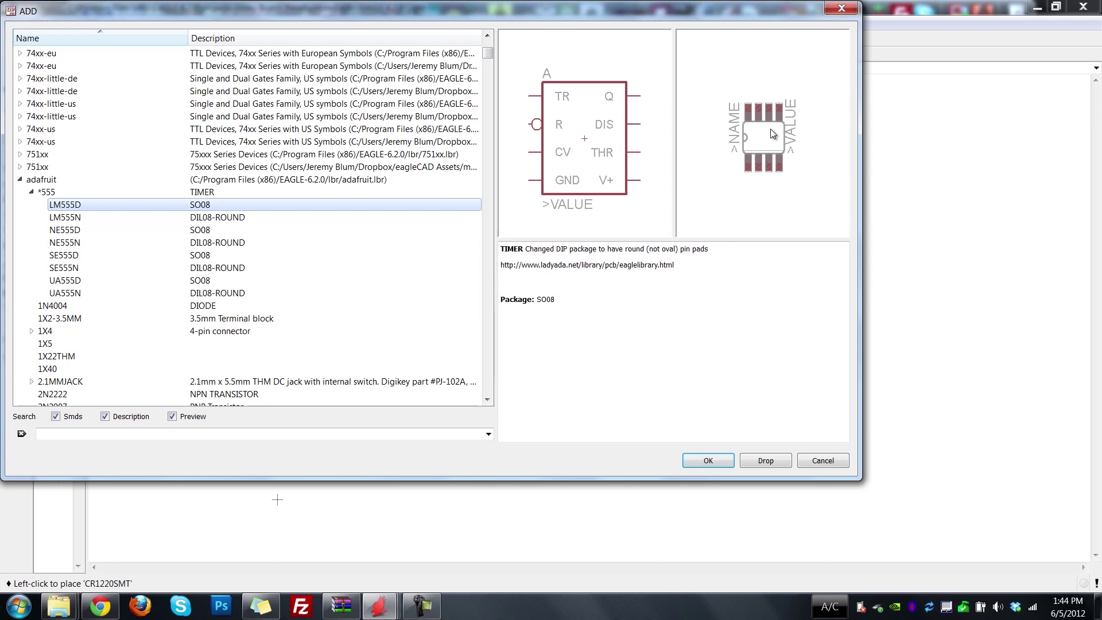
click(707, 460)
click(505, 313)
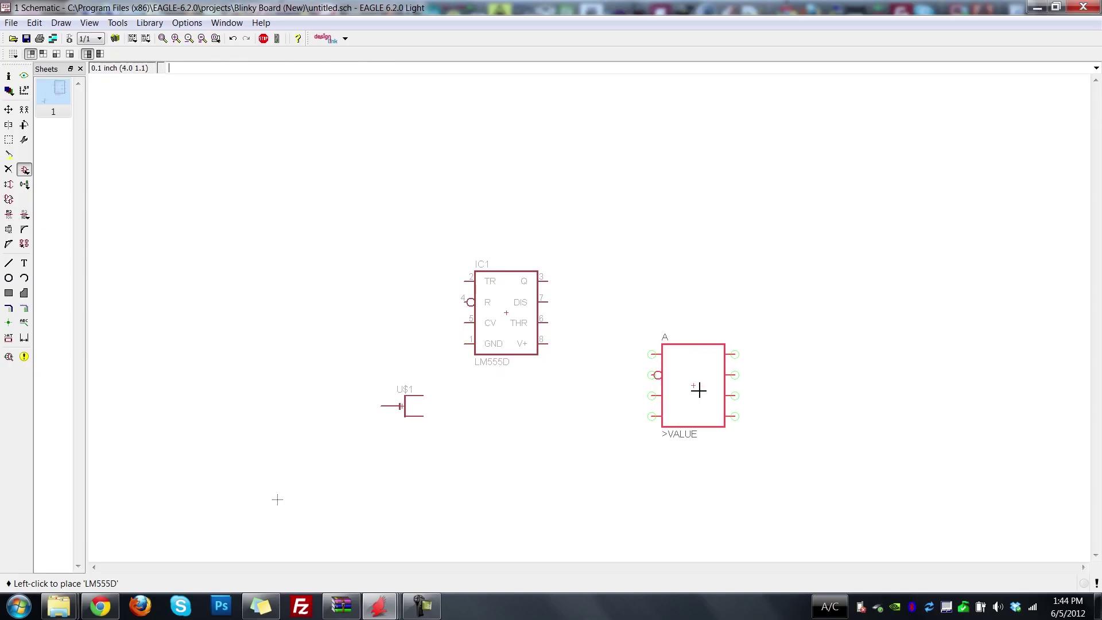
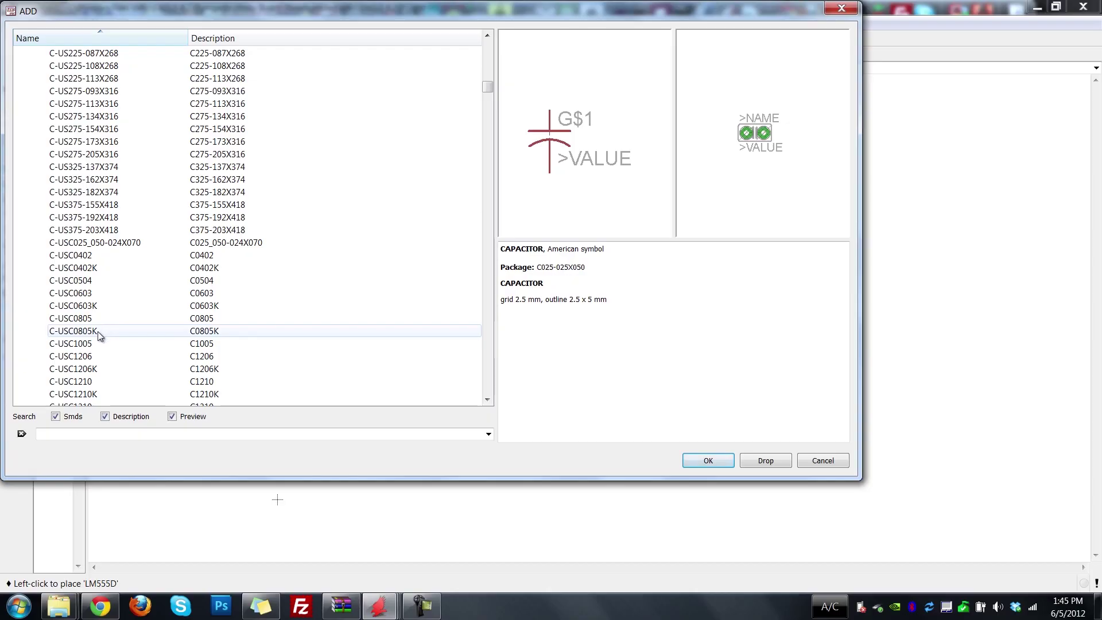
Add the C-USC0805 chip capacitor and place two side by side to the right of the 555 timer
click(90, 321)
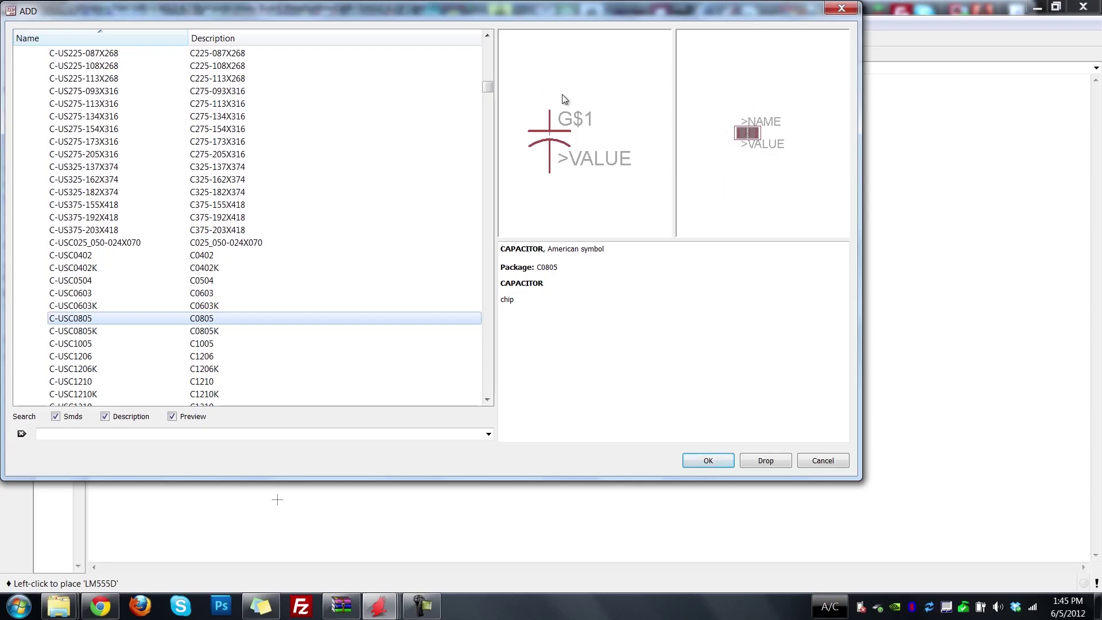
click(707, 462)
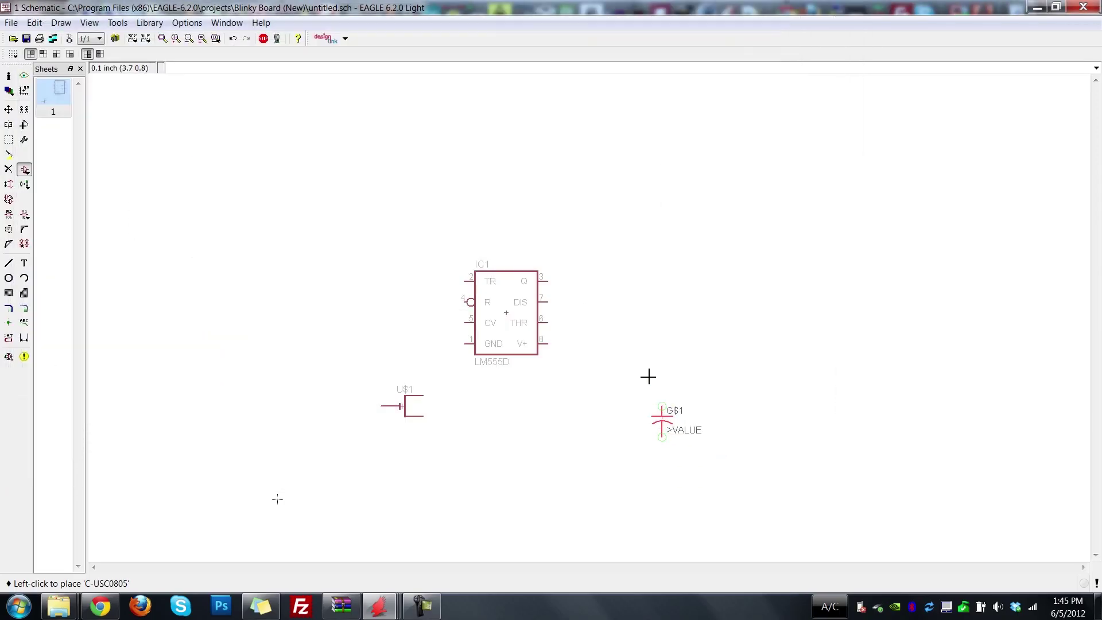
click(641, 339)
click(716, 336)
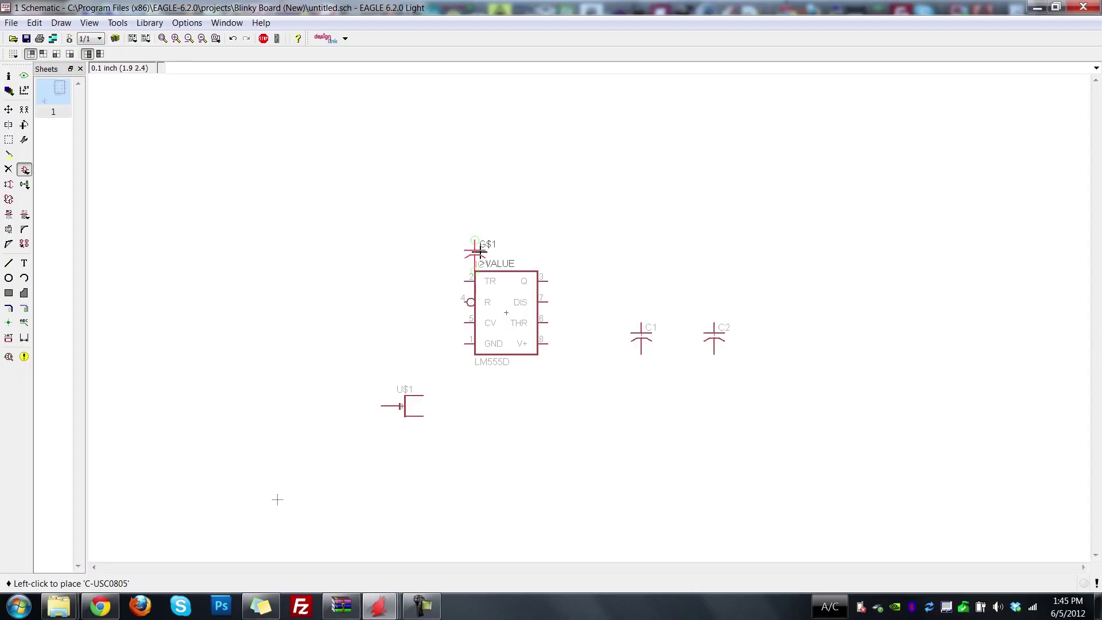
key(Escape)
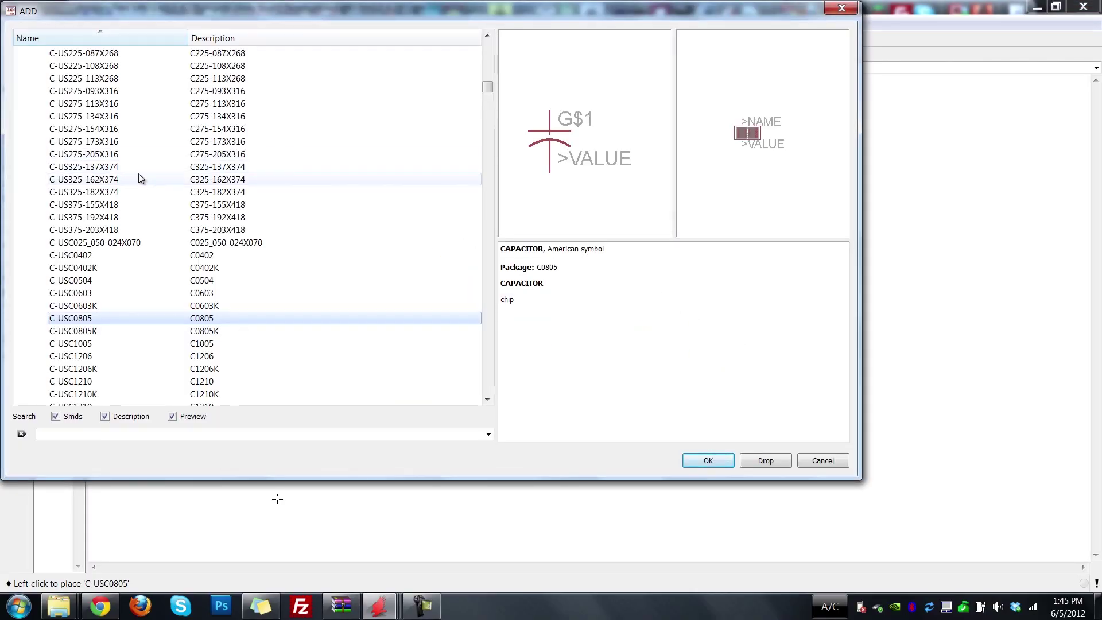
Find the R-US_ American-symbol resistor in the adafruit library and expand its package variants
scroll(187, 344, down, 4)
scroll(188, 344, down, 15)
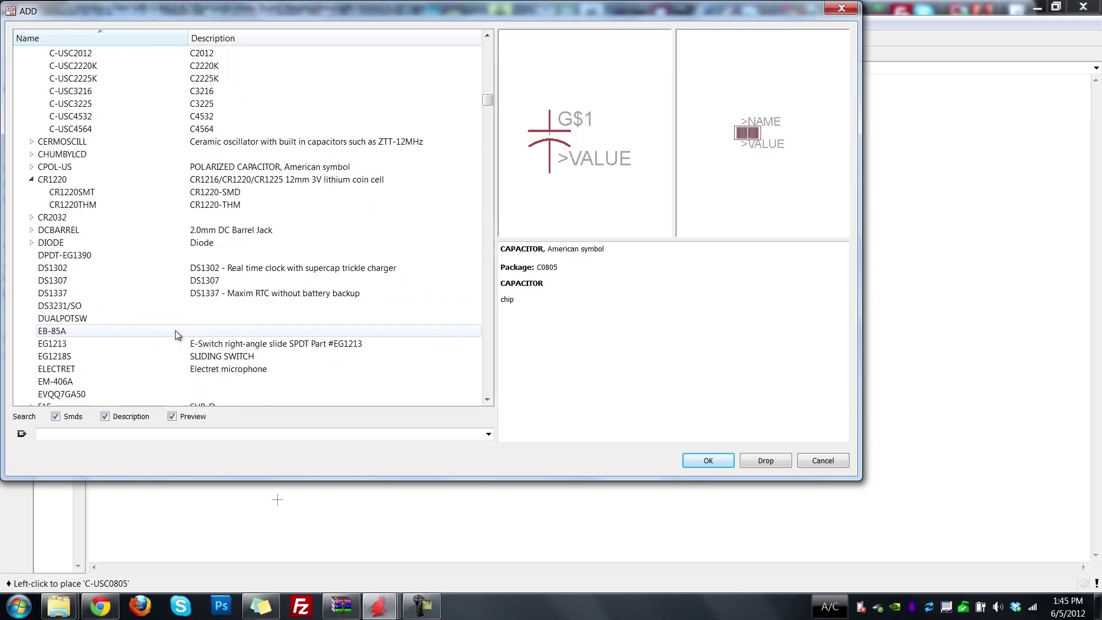
scroll(147, 317, down, 20)
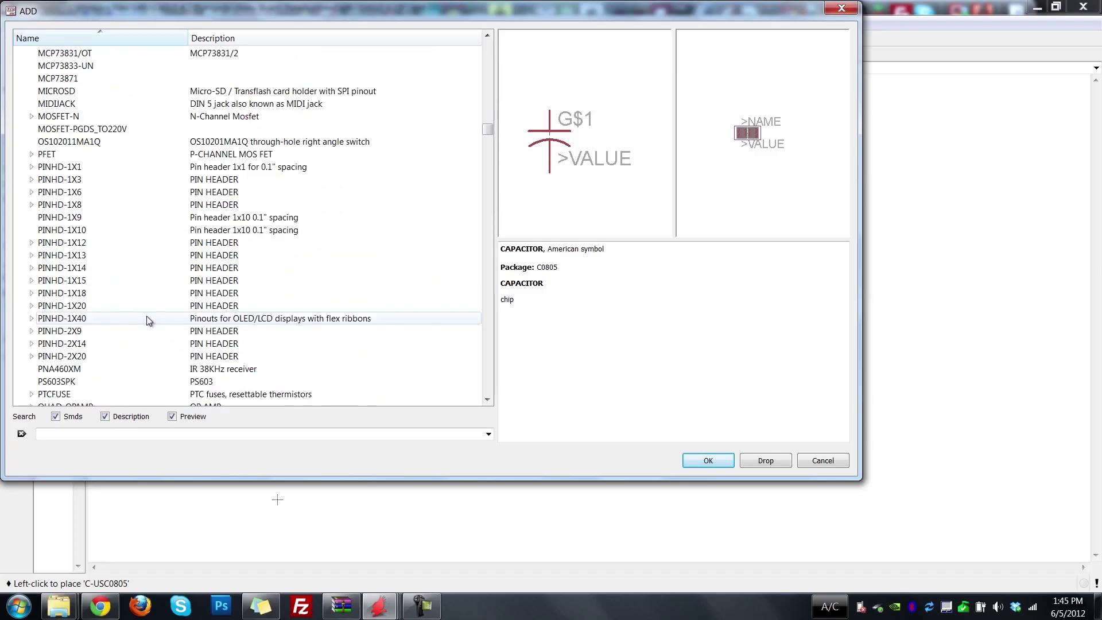
scroll(145, 316, up, 1)
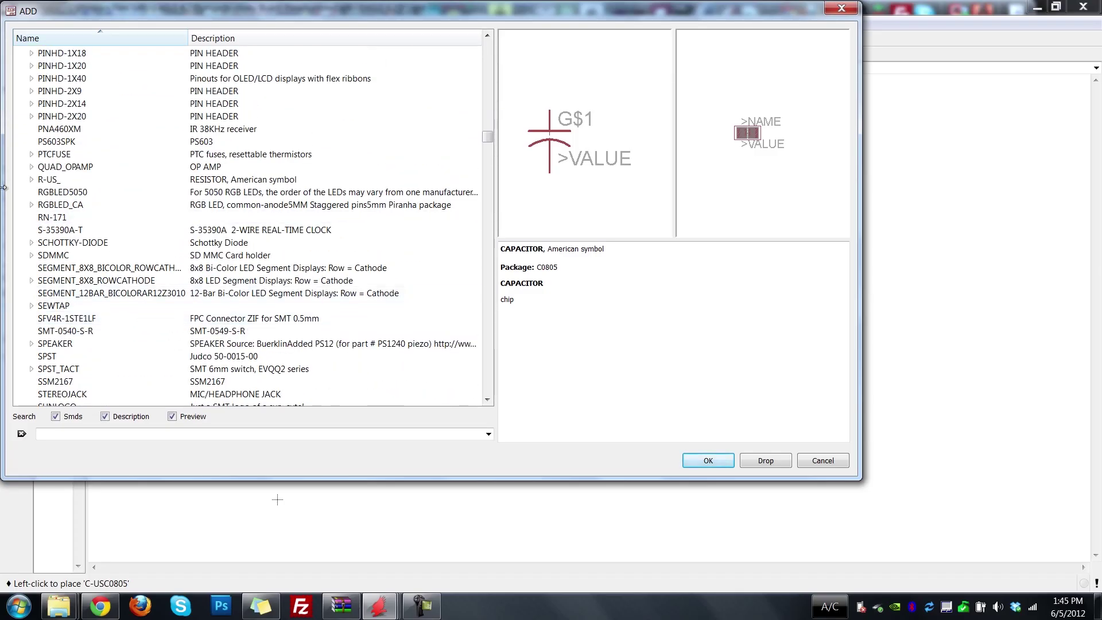
click(43, 181)
click(31, 179)
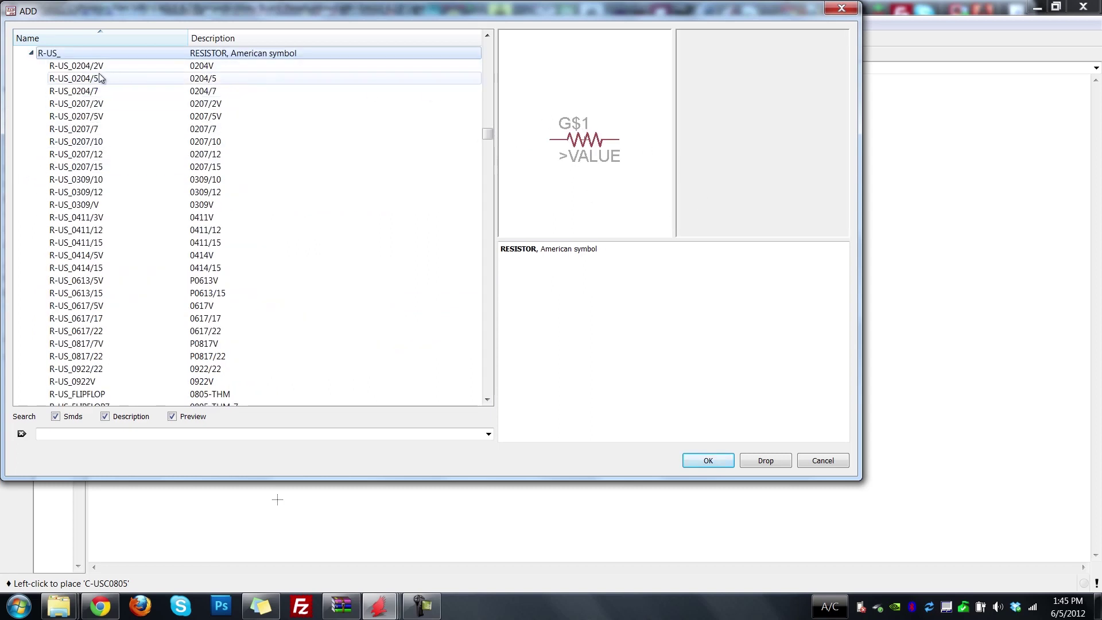
Choose the R-US_R0805 chip resistor from the R-US_ variants for placement
scroll(177, 289, down, 2)
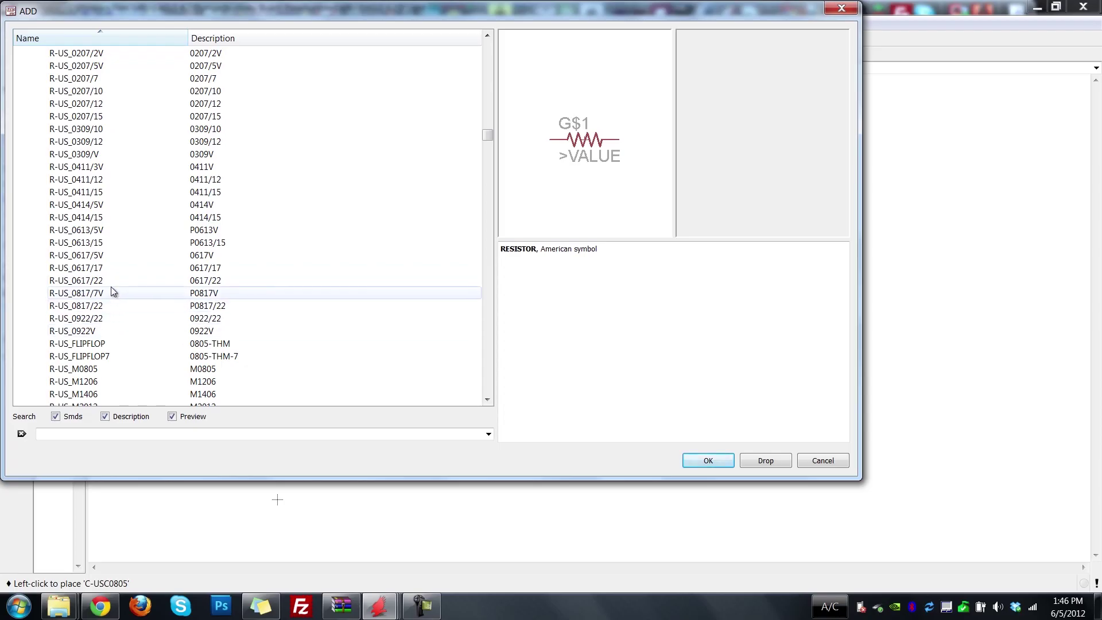
scroll(109, 293, up, 2)
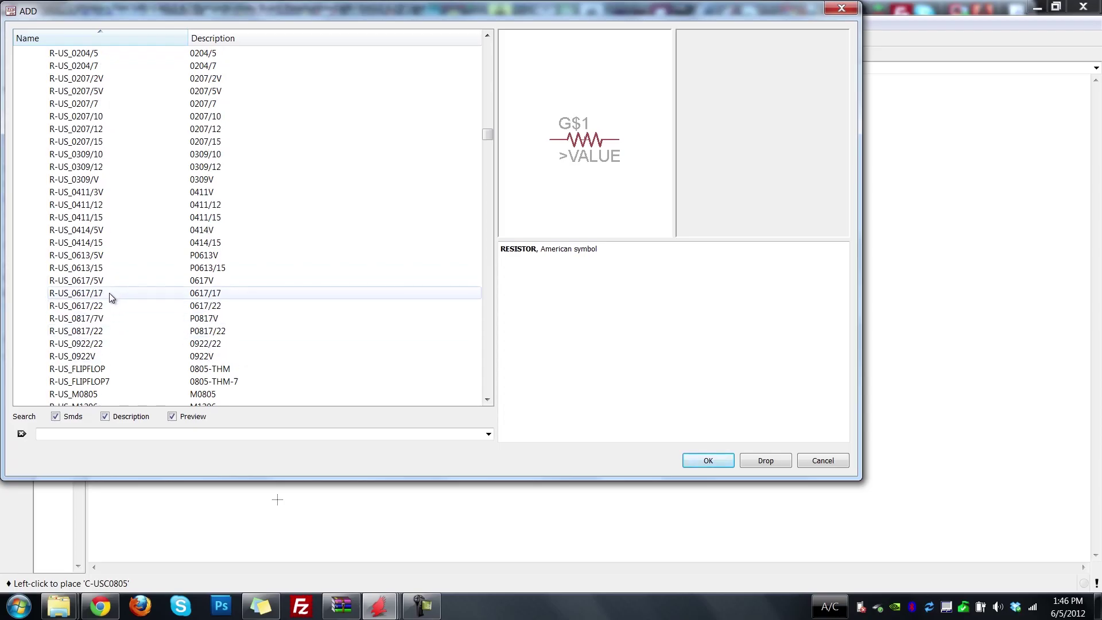
scroll(109, 293, down, 6)
scroll(109, 292, down, 4)
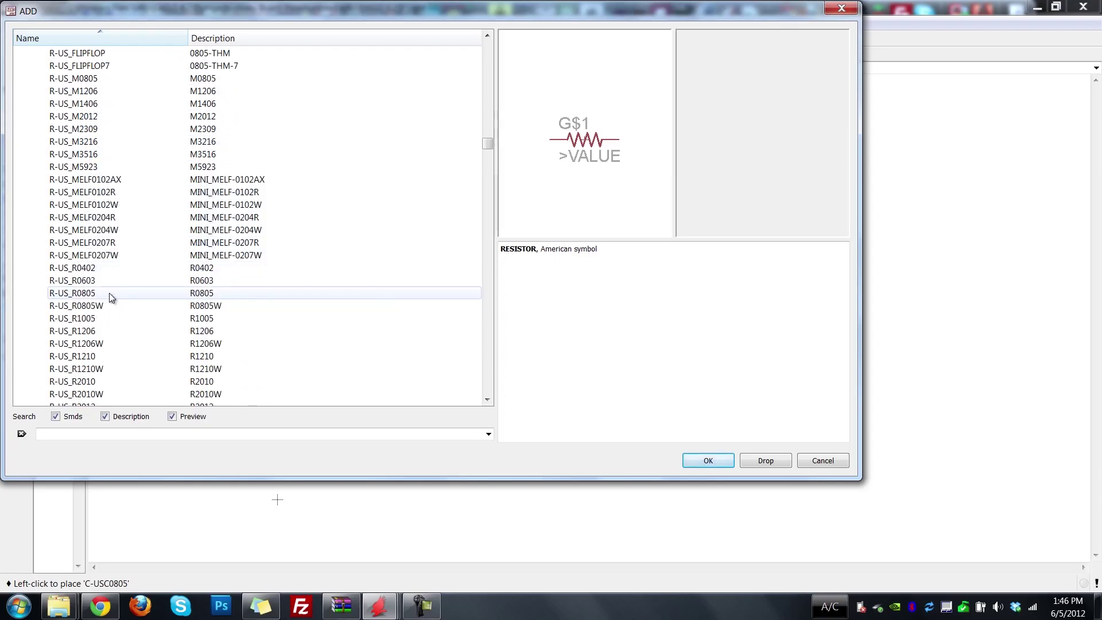
click(109, 292)
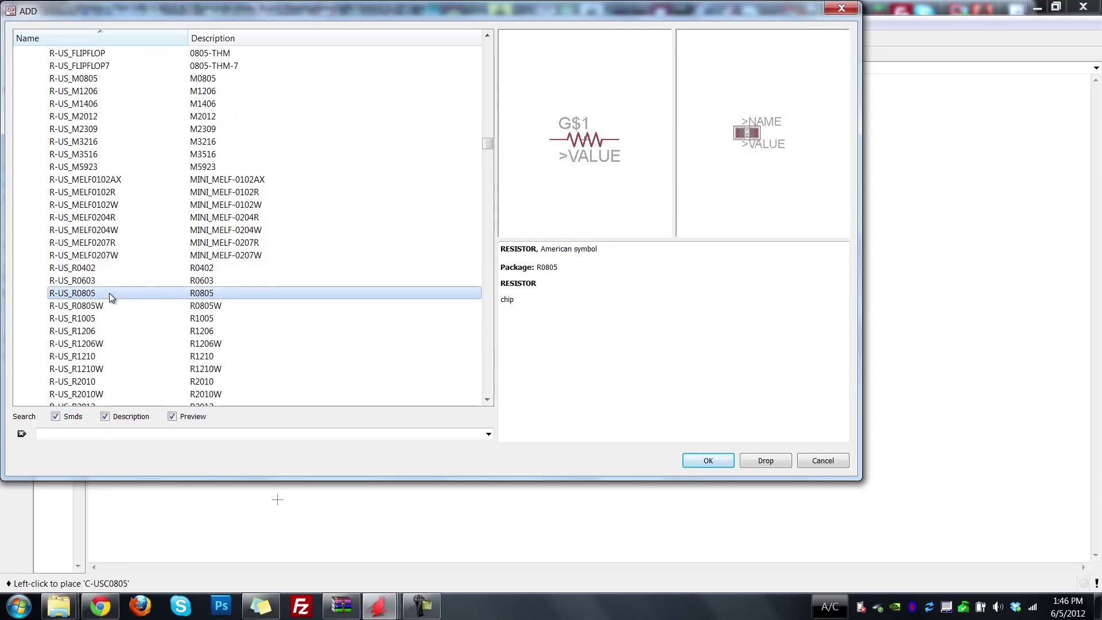
click(118, 302)
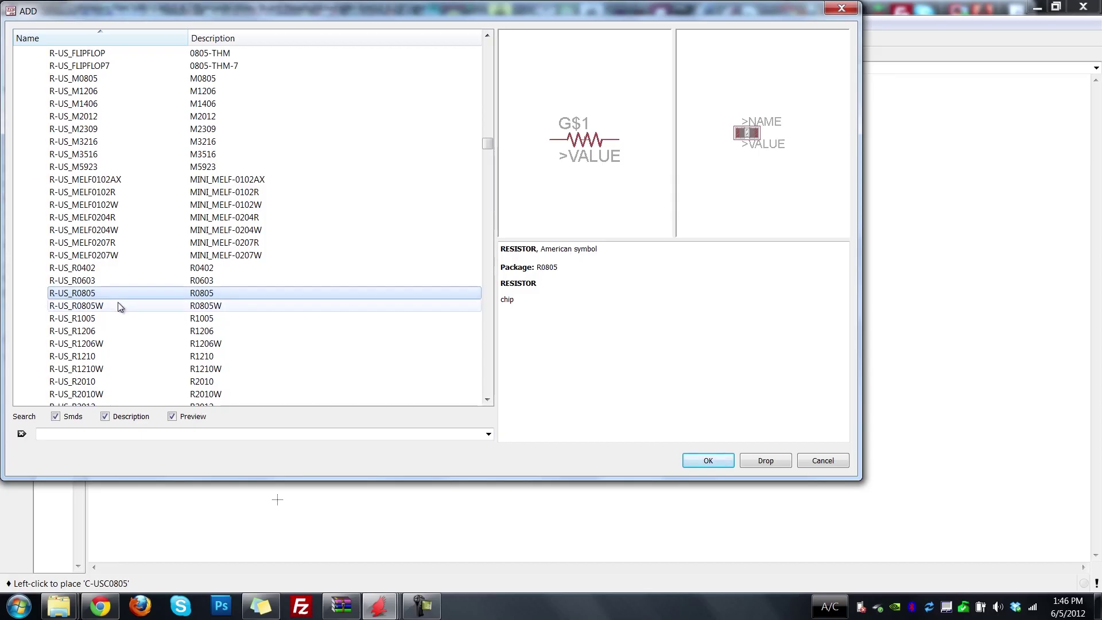
click(119, 294)
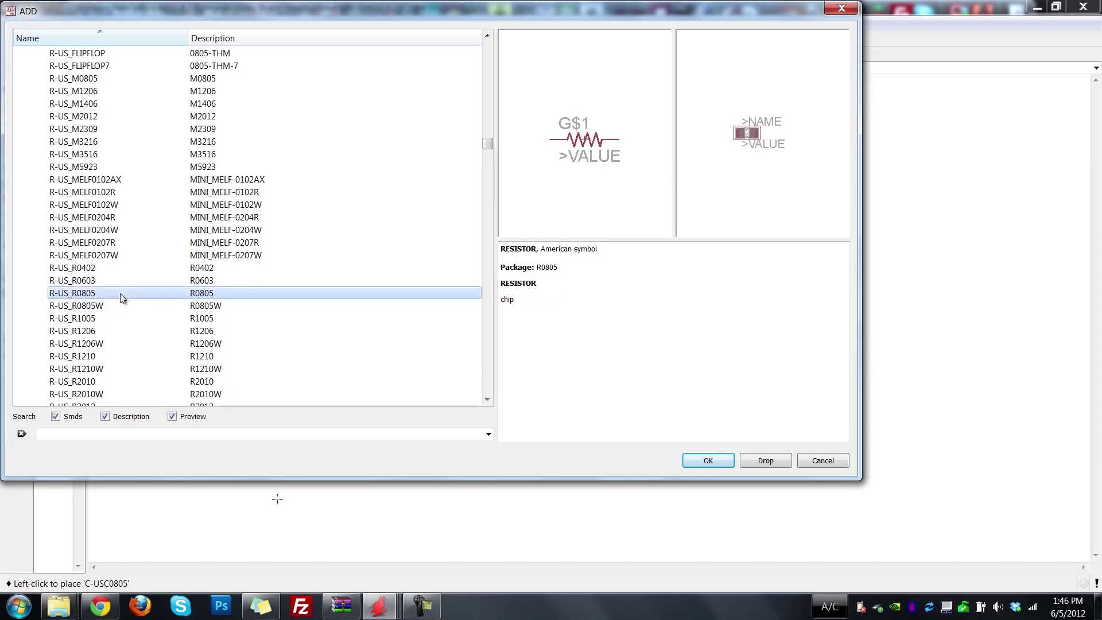
click(709, 460)
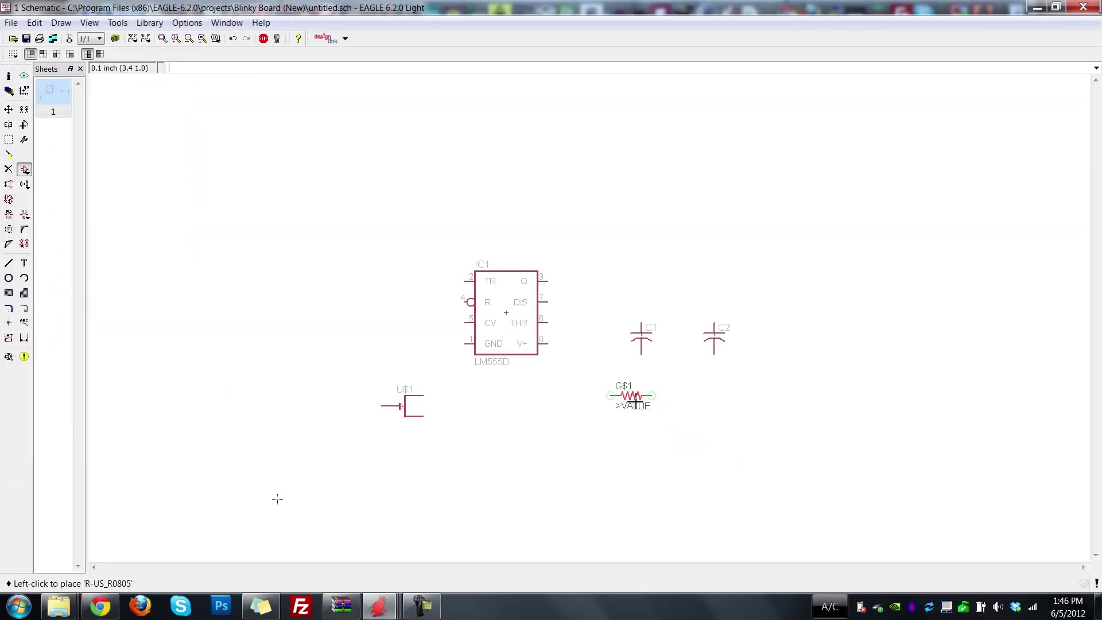
Place four R-US_R0805 resistors in a two-by-two arrangement below the two capacitors
click(635, 401)
click(708, 402)
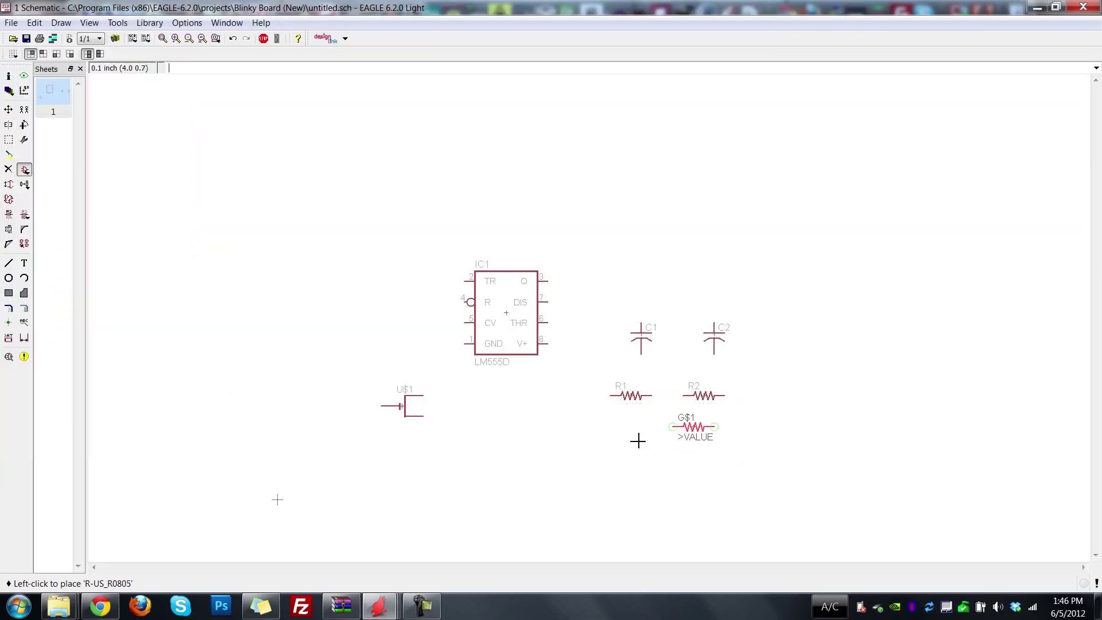
click(635, 443)
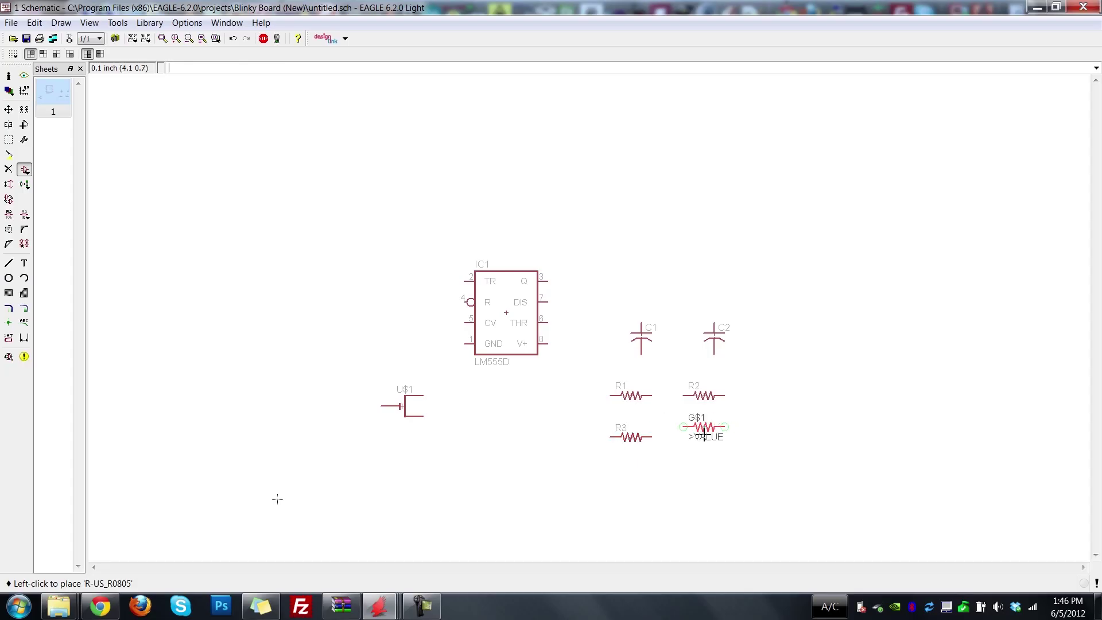
click(704, 436)
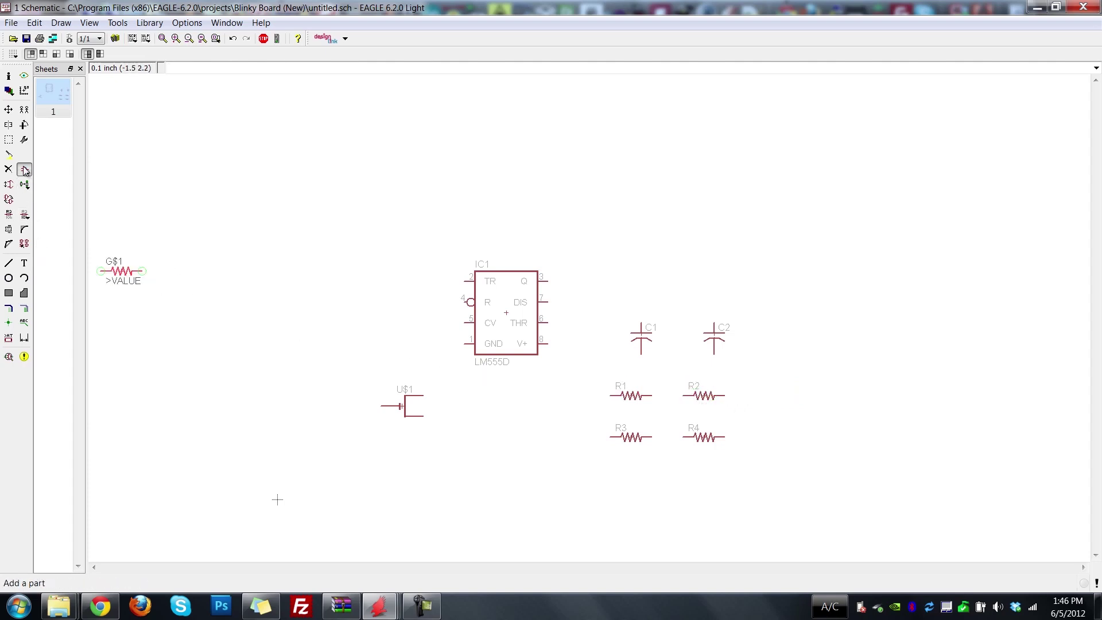
key(Escape)
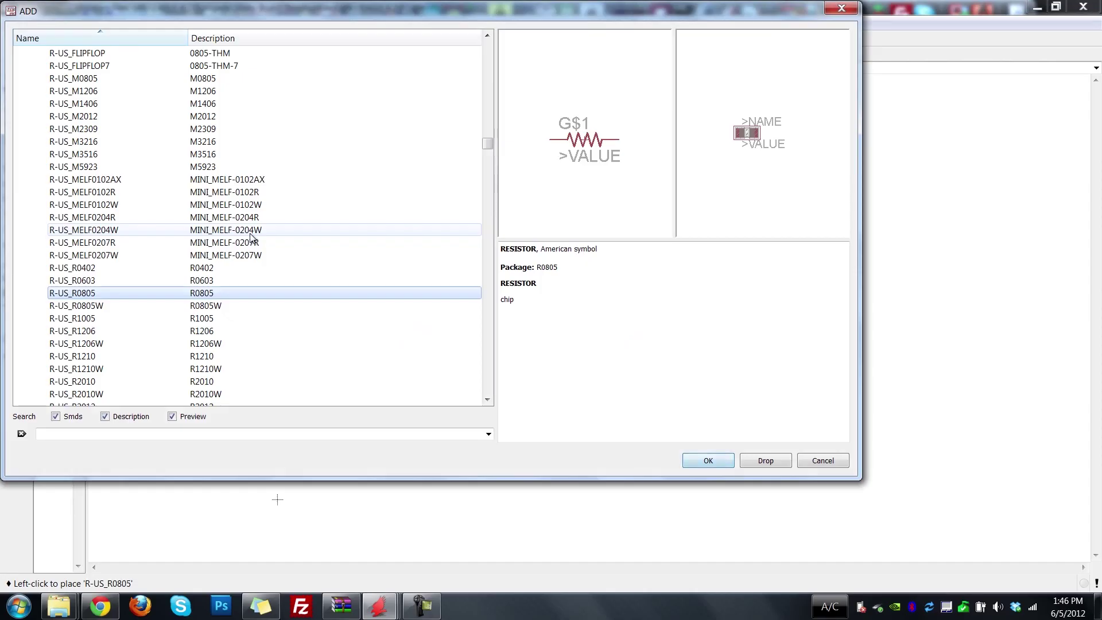
Find the LED device in the adafruit library and expand its package variants
scroll(123, 239, up, 20)
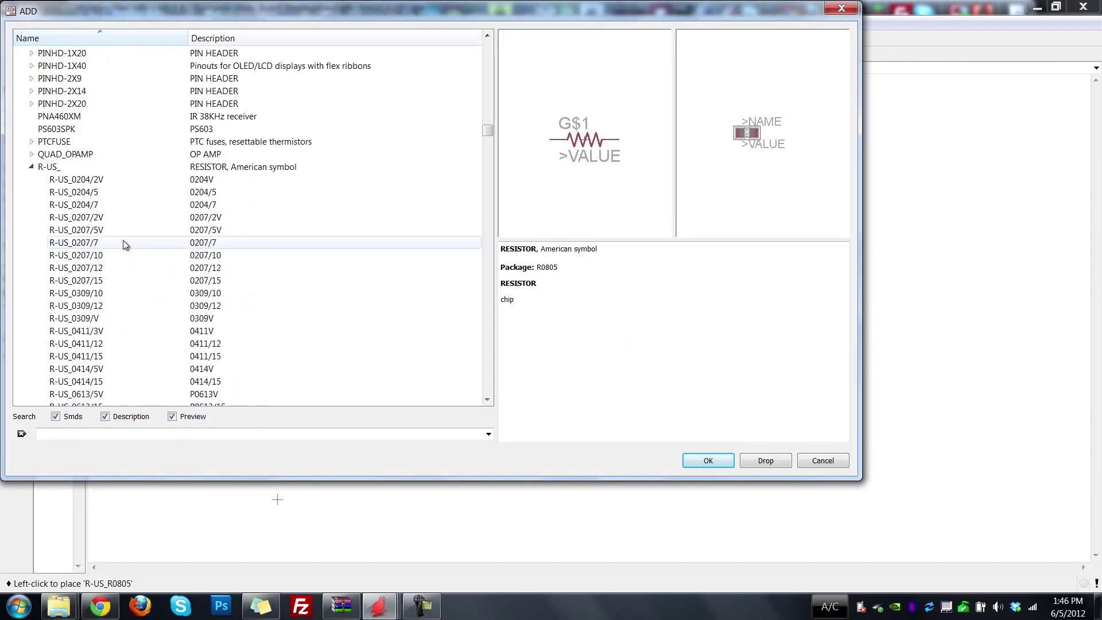
scroll(123, 239, down, 2)
scroll(123, 240, up, 9)
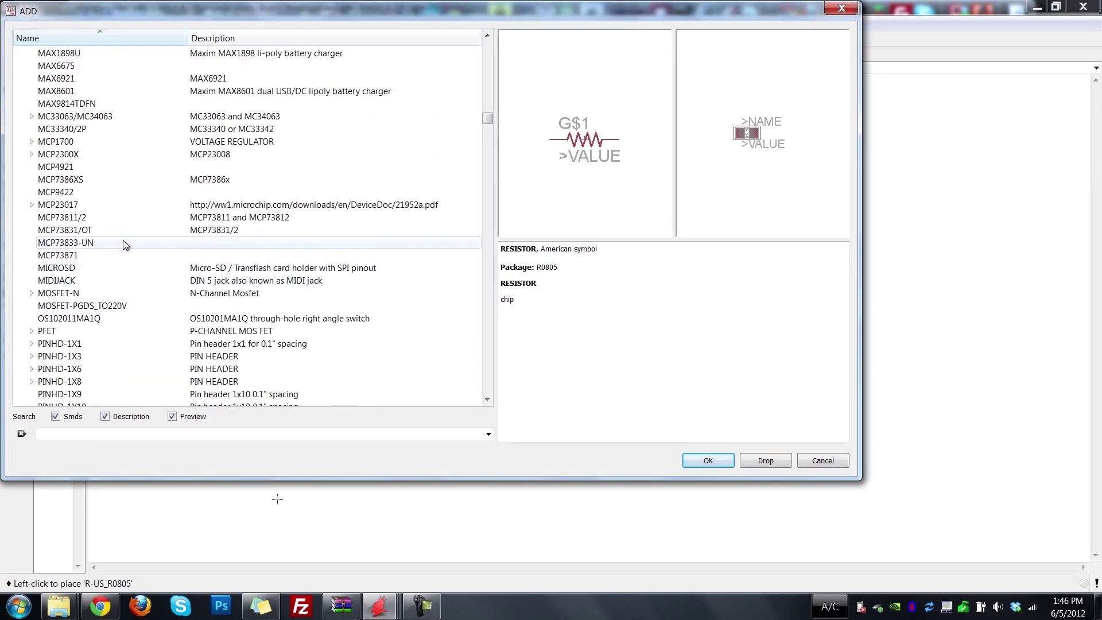
click(61, 117)
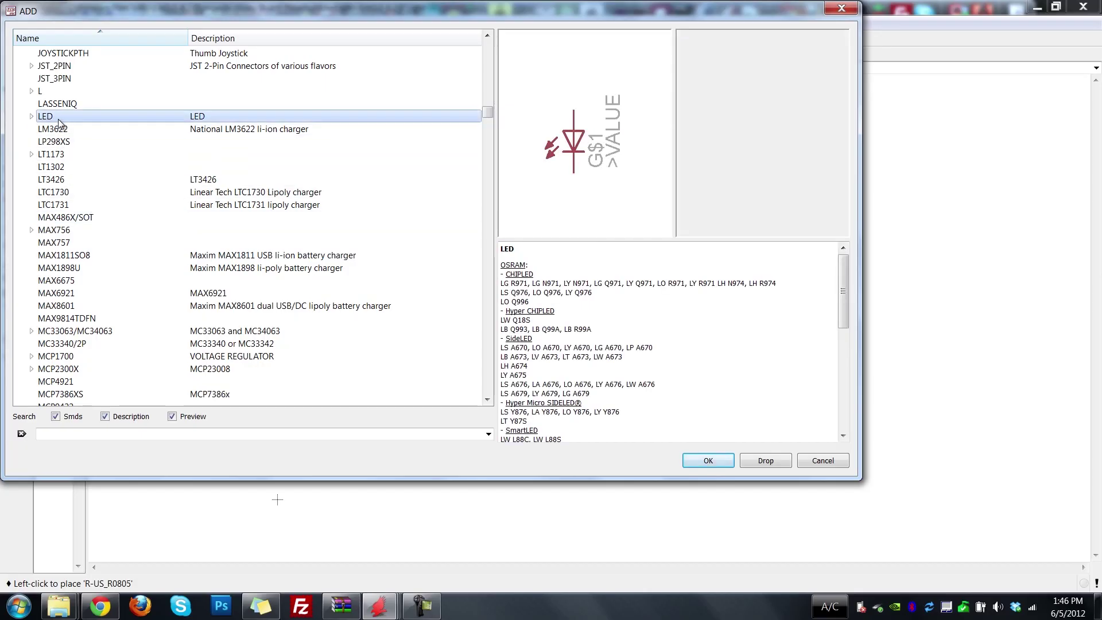
click(31, 117)
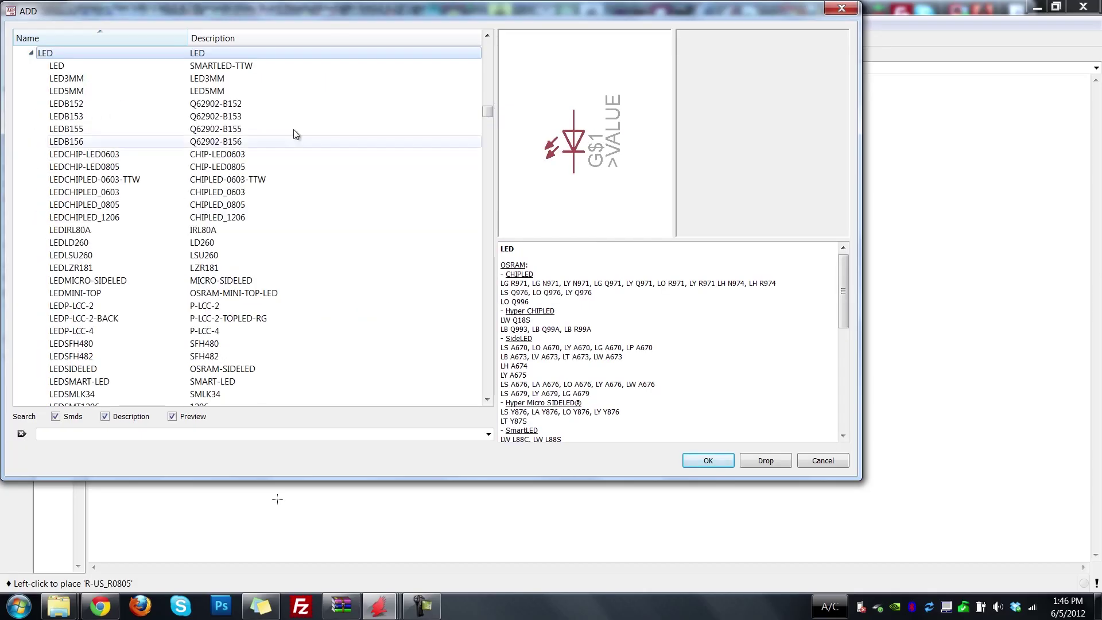
Compare the LED, LED3MM, LED5MM, LEDCHIPLED_0805 and LEDCHIP-LED0805 package variants
click(82, 68)
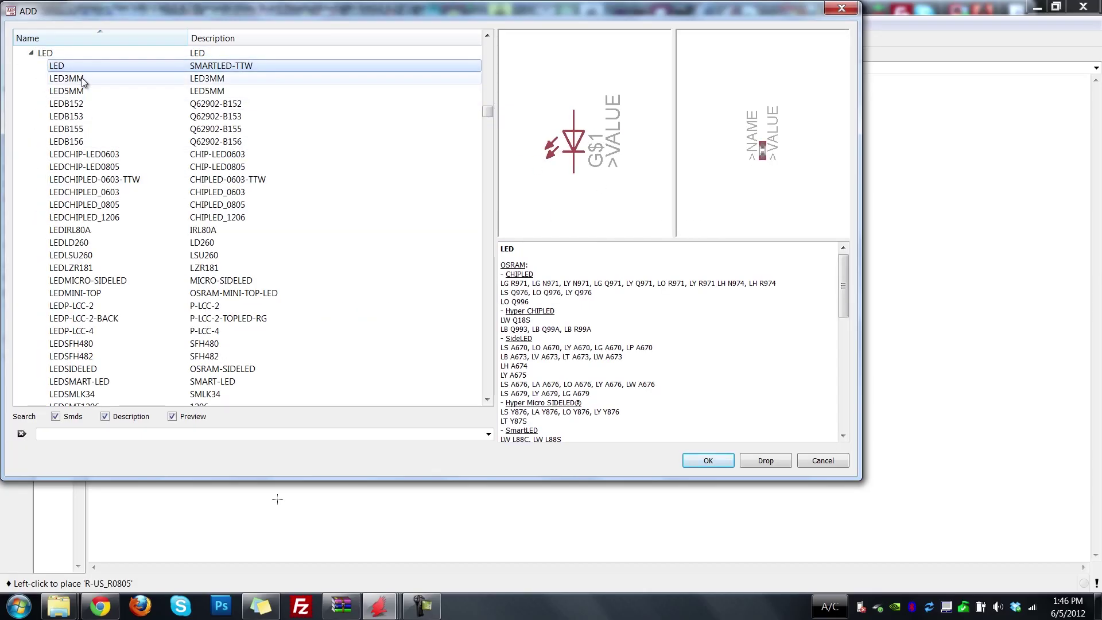
click(82, 77)
click(97, 91)
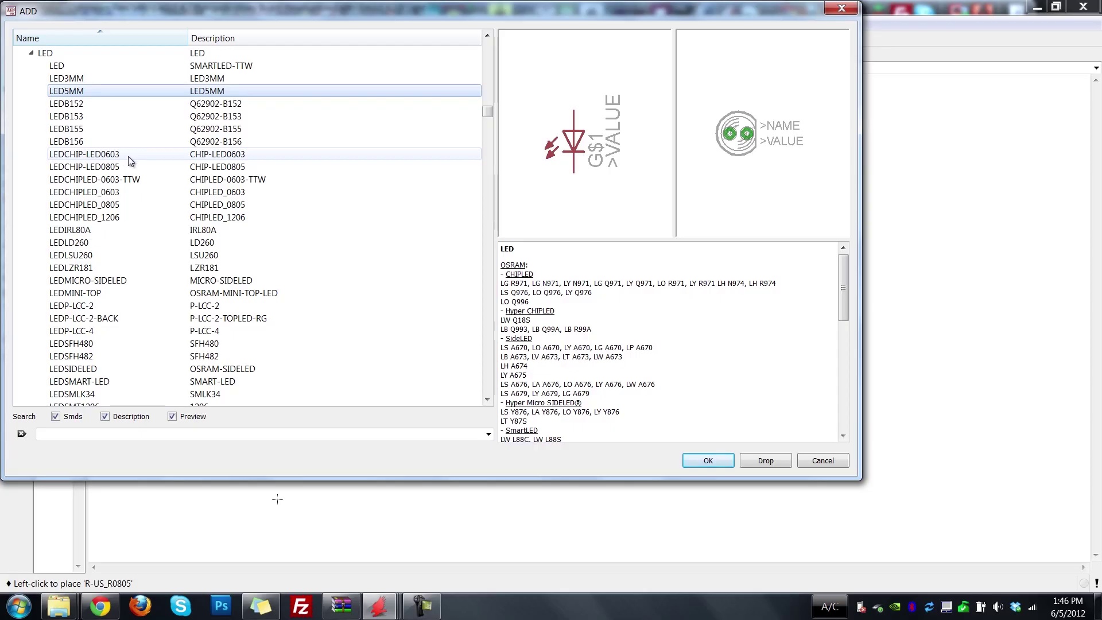
click(129, 204)
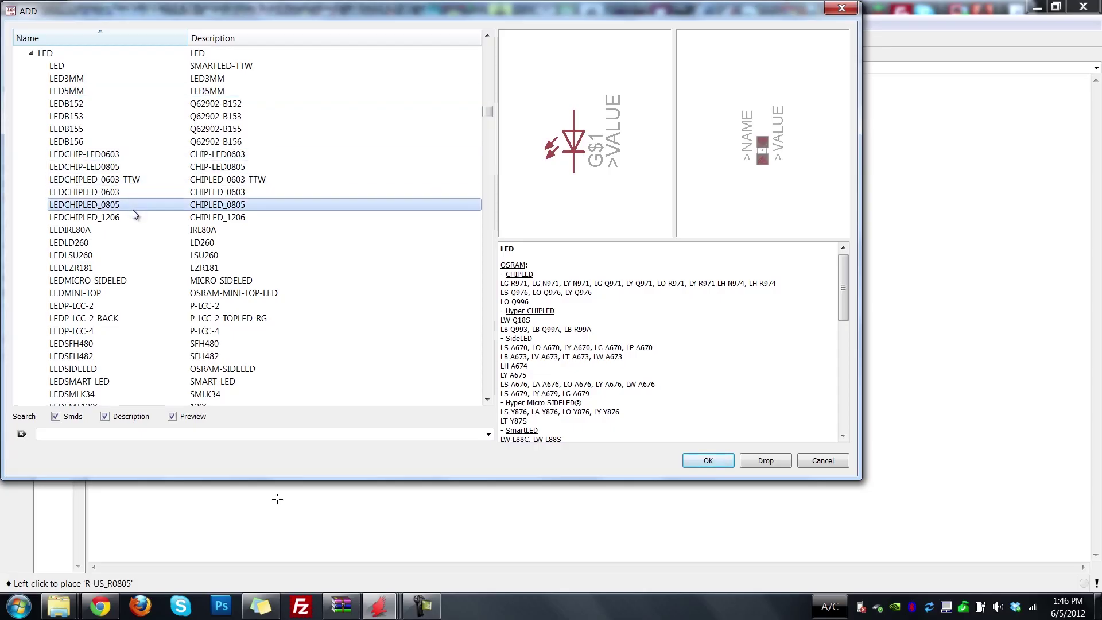
click(130, 169)
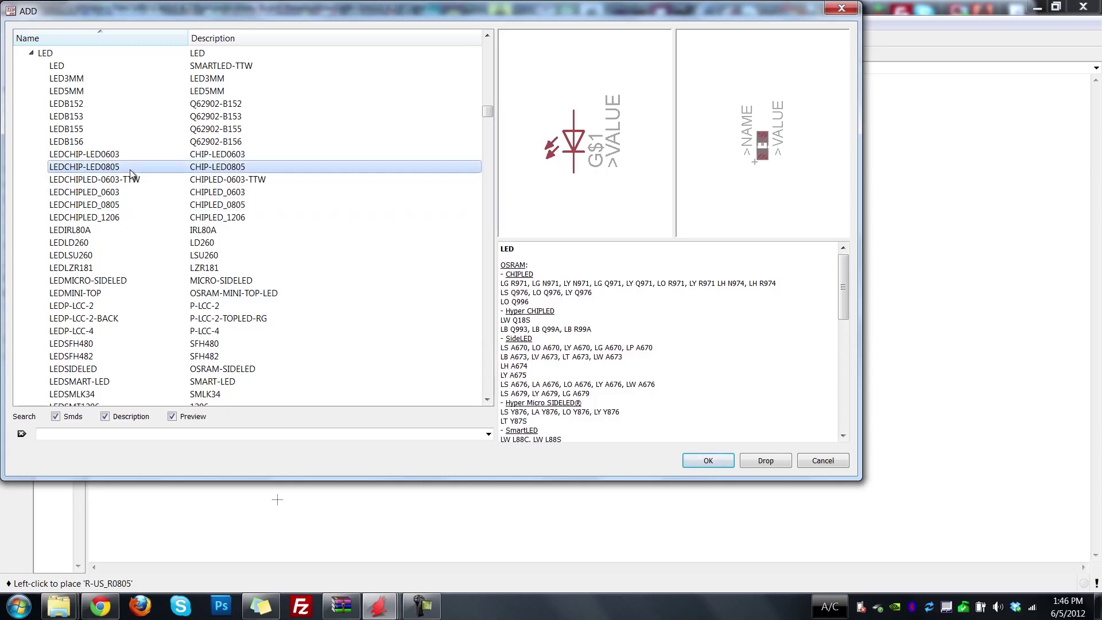
Choose the LEDCHIPLED_0805 variant and place two of these LEDs one above the other, right of the capacitors and resistors
click(136, 207)
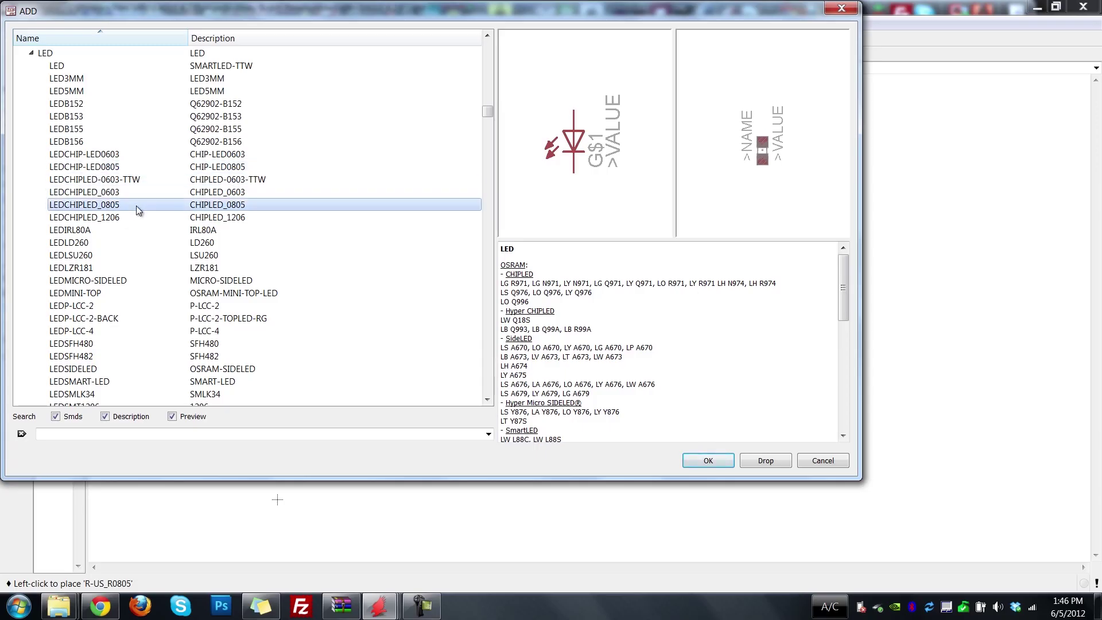
click(135, 166)
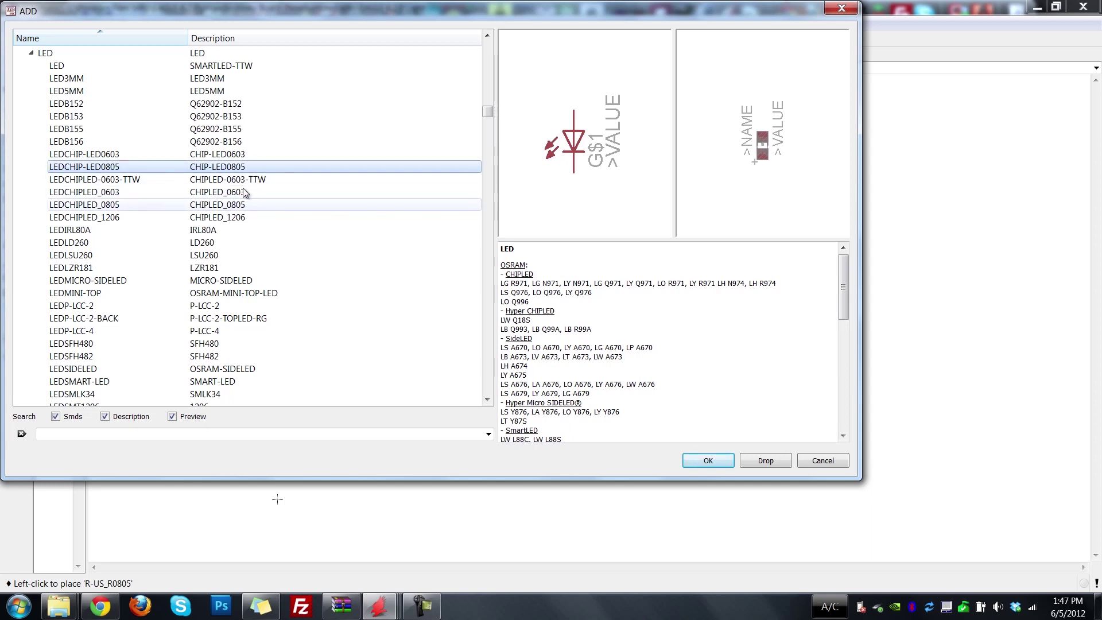
click(96, 208)
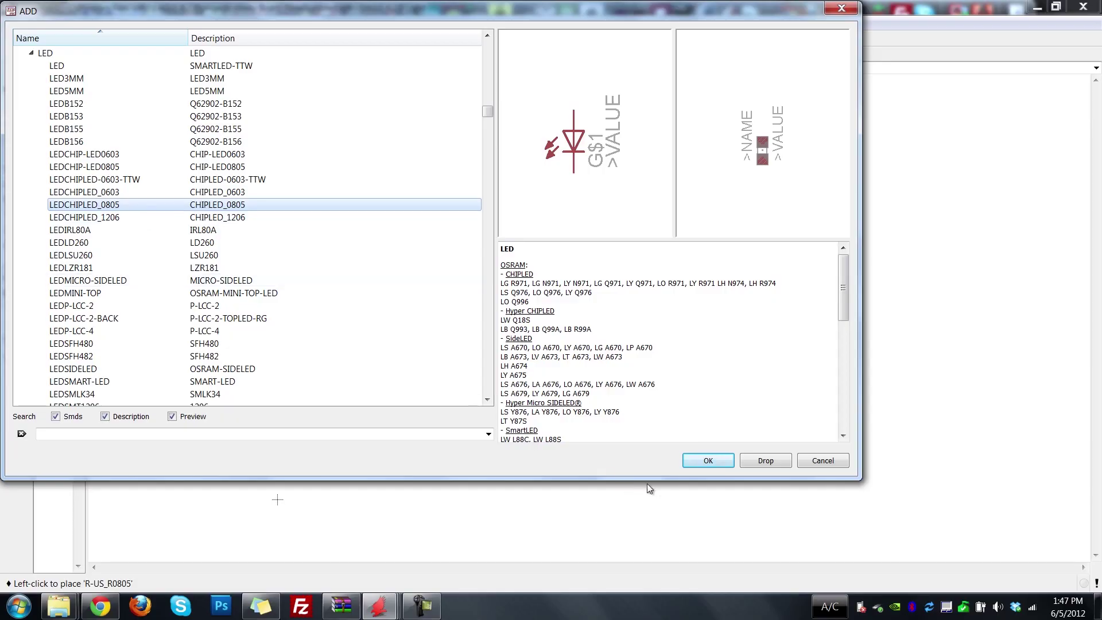
click(707, 460)
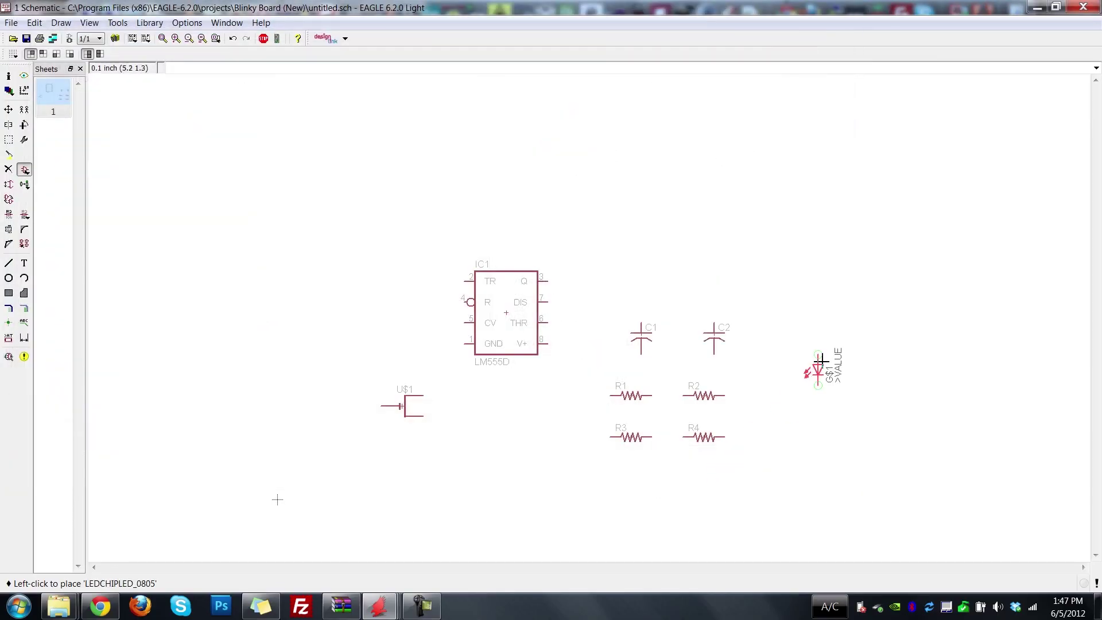
click(797, 343)
click(798, 408)
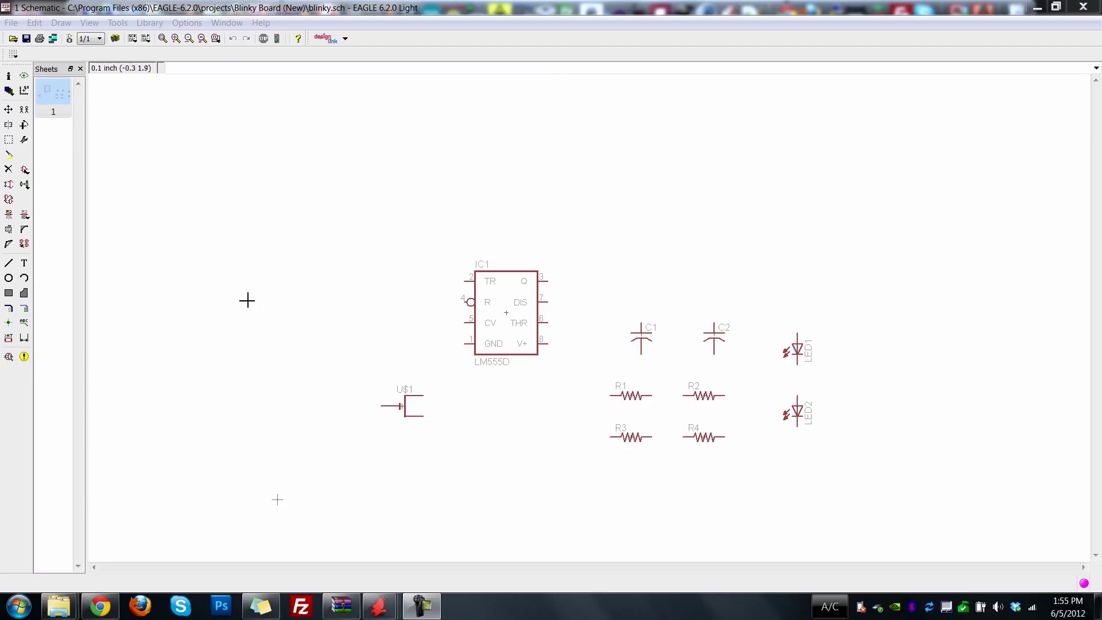
Move the coin cell U$1 from beside the 555 timer to above capacitor C2
click(8, 110)
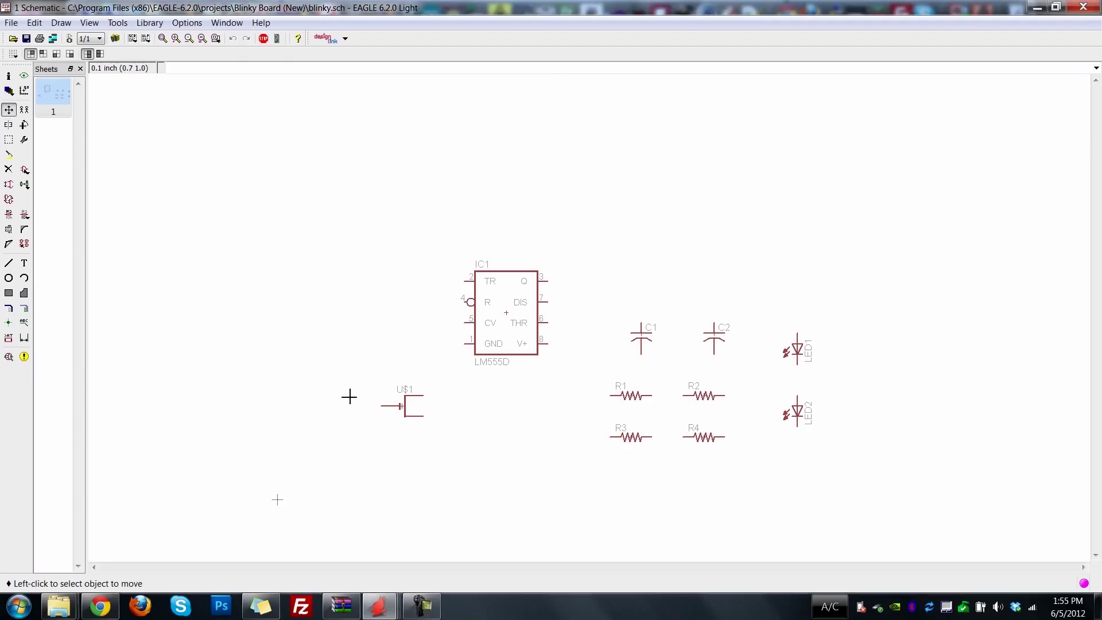
click(403, 411)
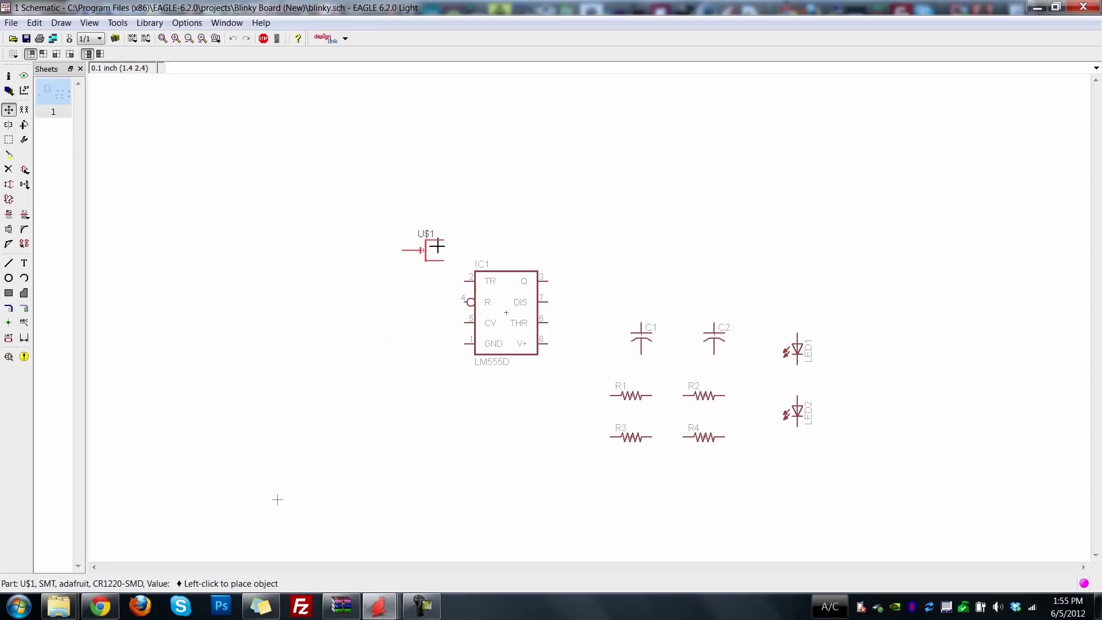
click(715, 244)
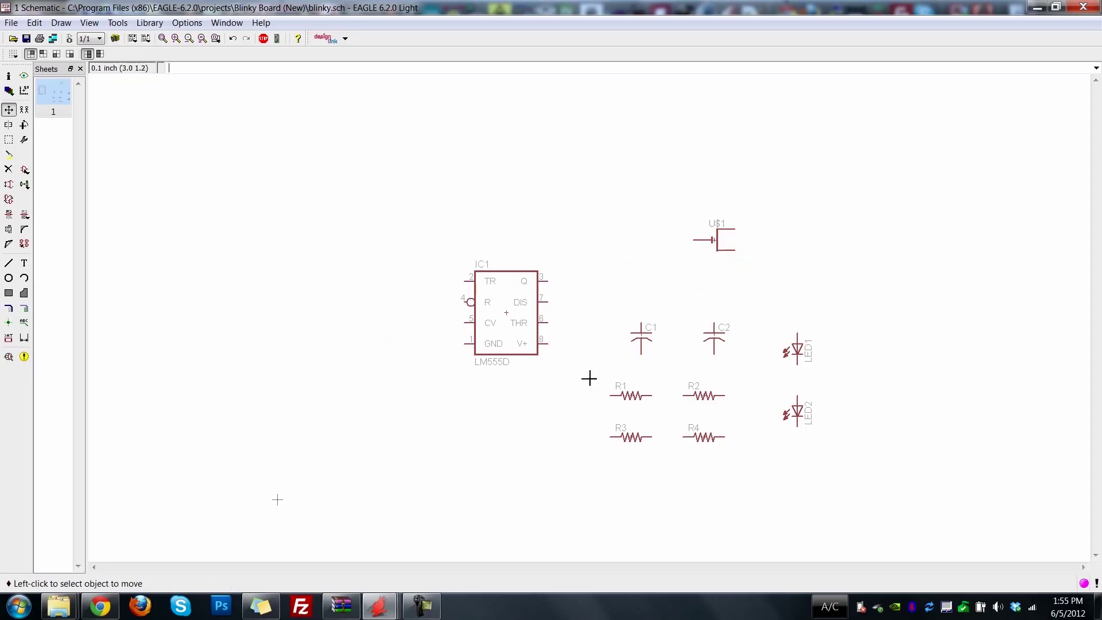
Group resistors R1 to R4 and move the group below and to the left of the 555 timer
click(9, 141)
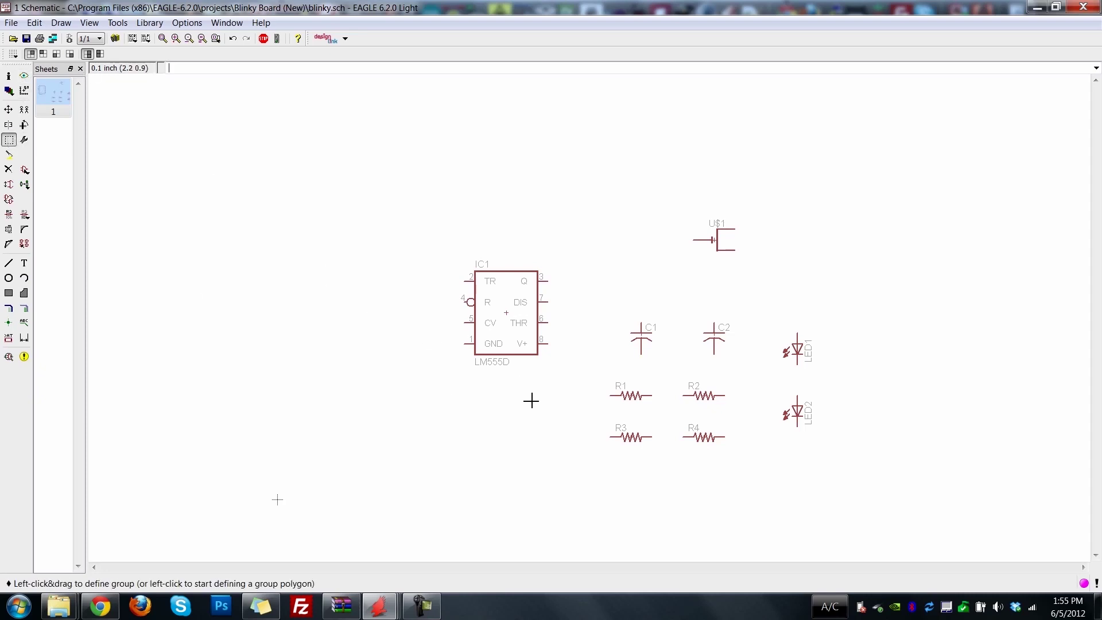
drag(587, 365, 739, 455)
key(F7)
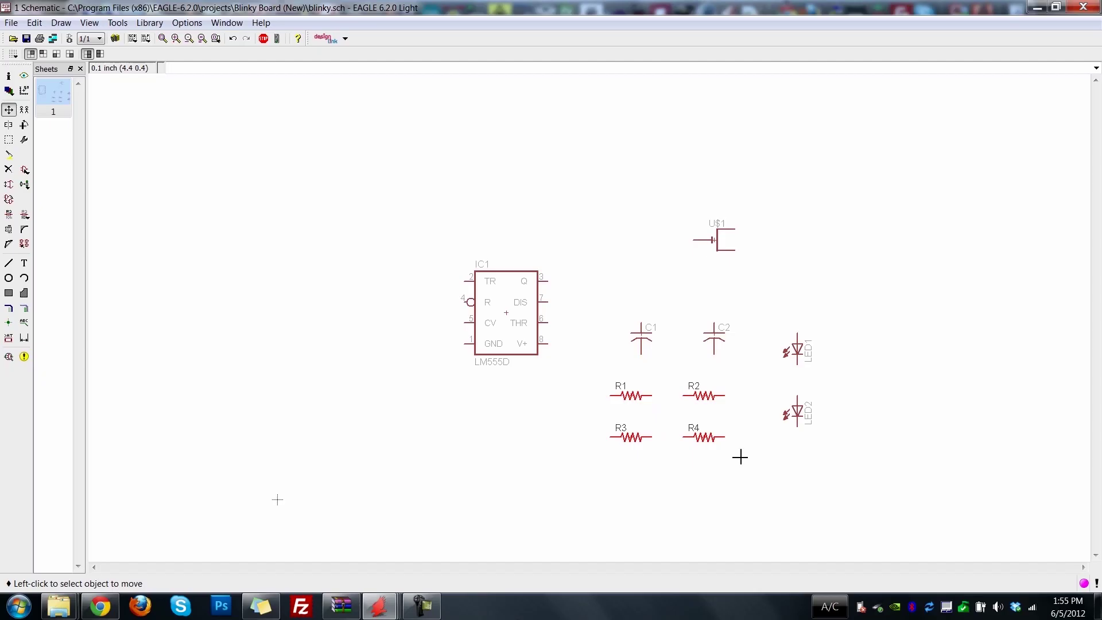
click(9, 110)
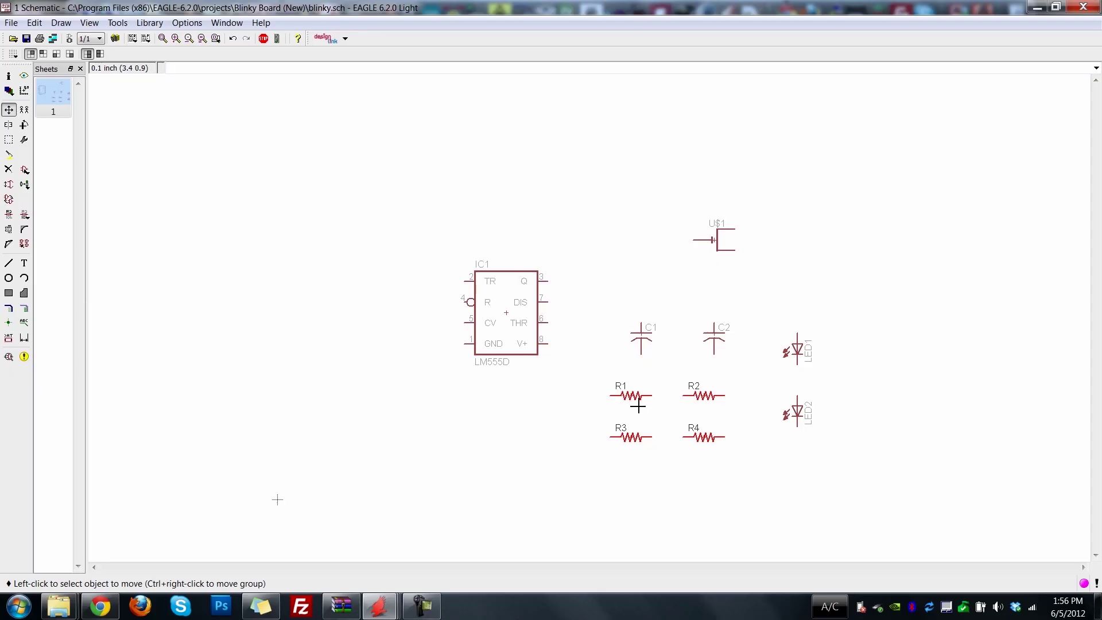
ctrl+right_click(703, 396)
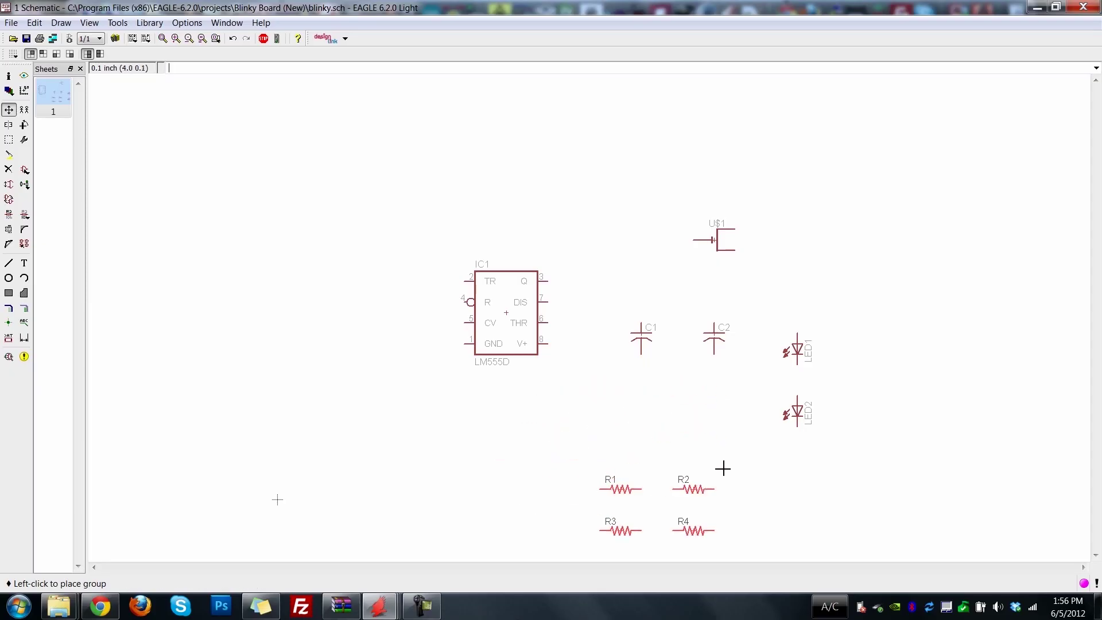
click(277, 500)
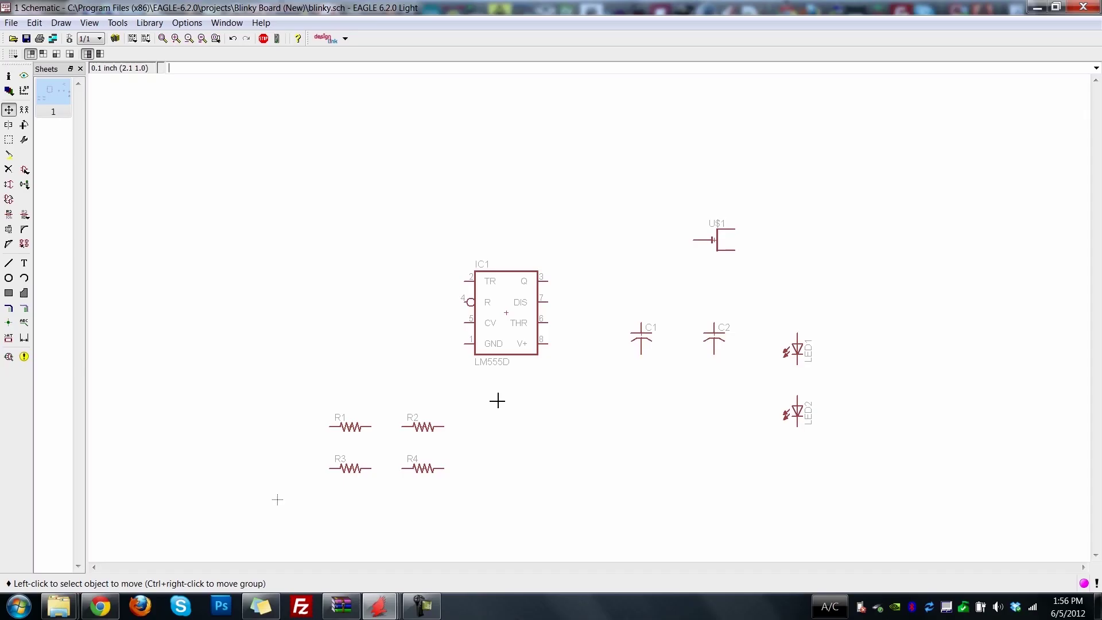
Move the 555 timer IC1 down and left so it sits just above the resistors
click(10, 139)
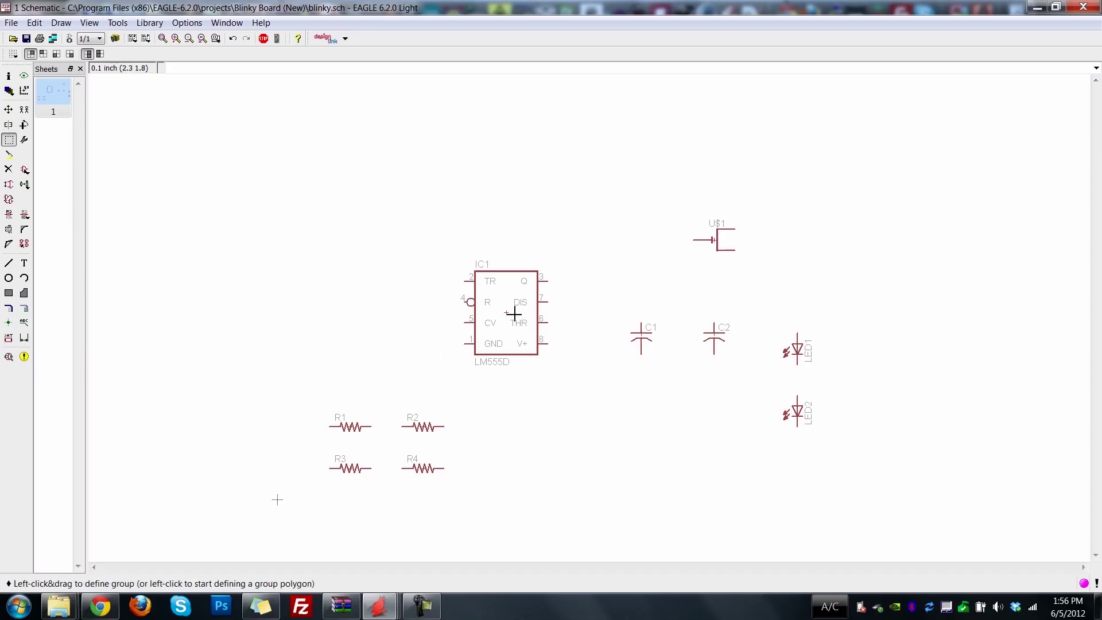
click(10, 109)
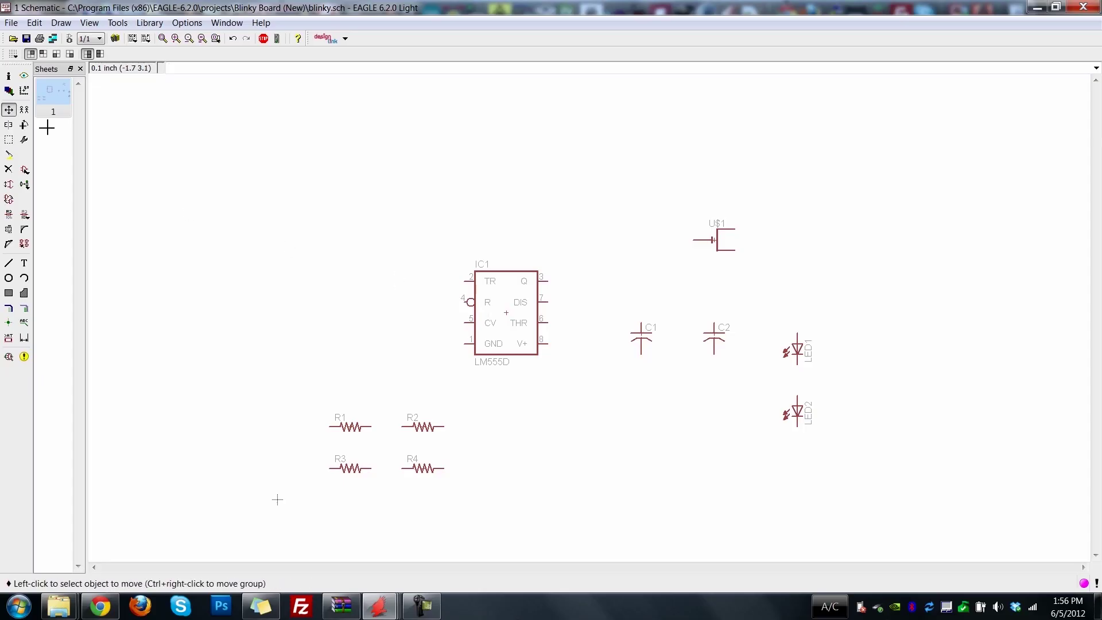
click(506, 312)
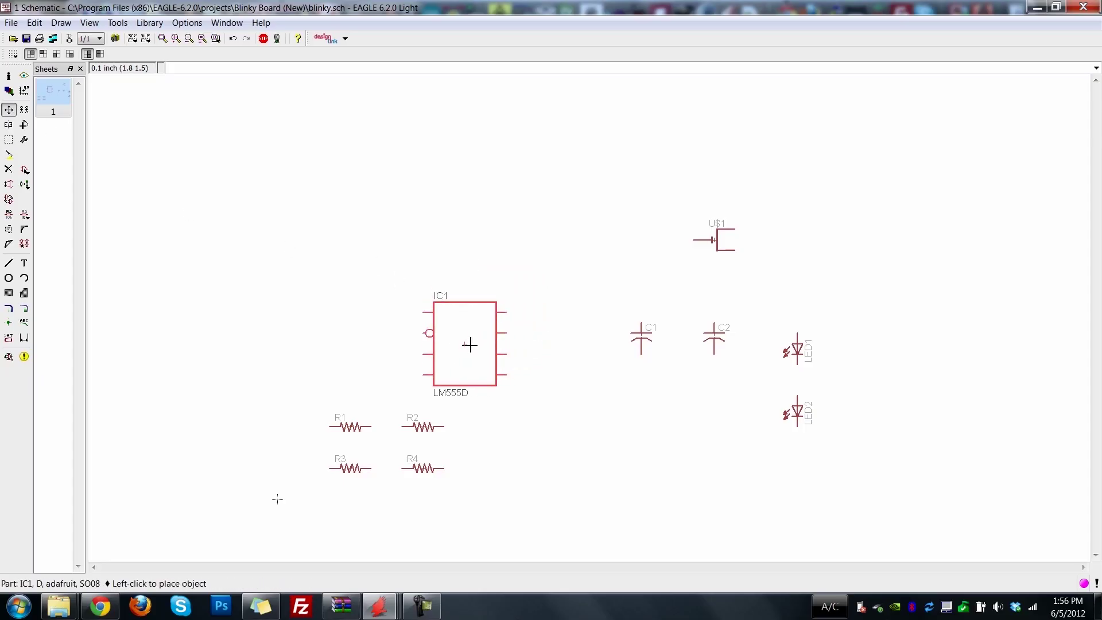
click(470, 345)
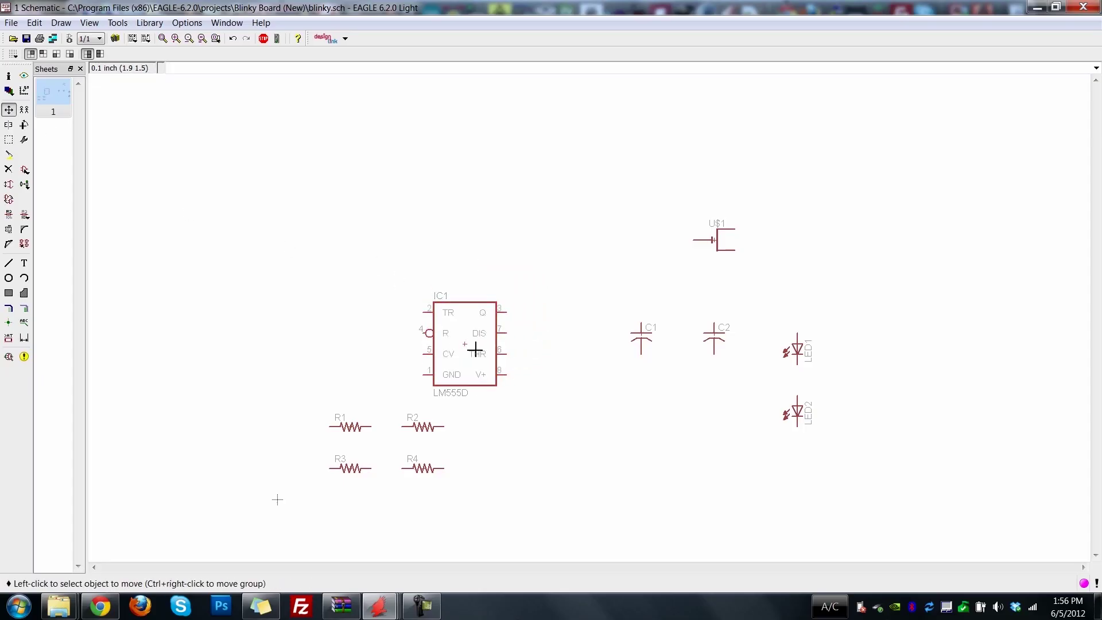
Move capacitor C1 to the upper right of IC1 and the coin cell into the space left of C2
click(638, 336)
click(577, 239)
click(727, 253)
click(666, 336)
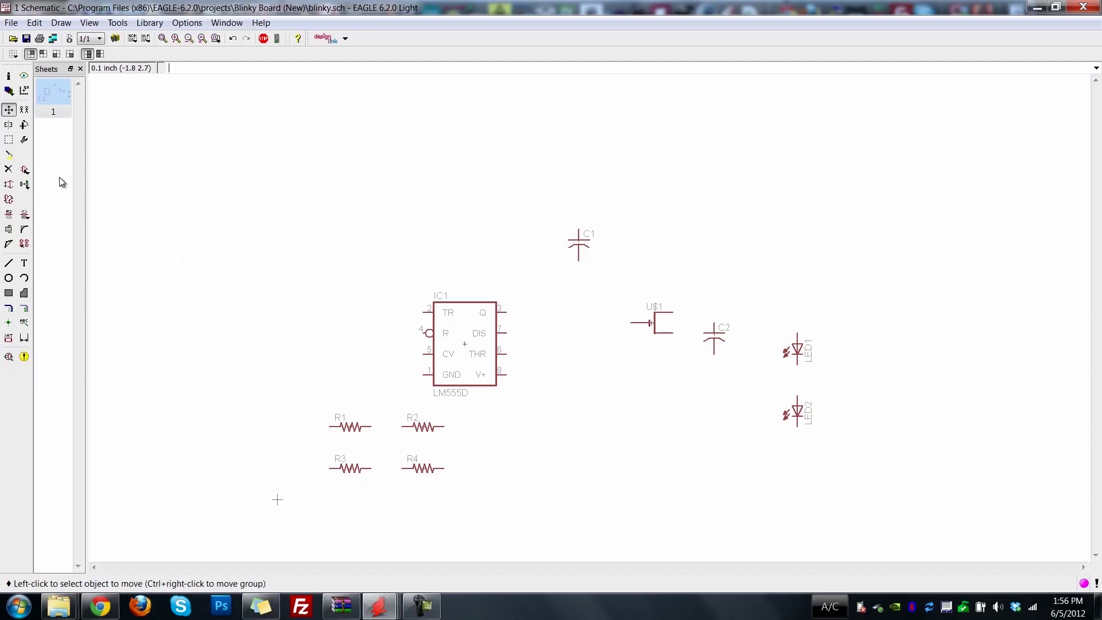
Rotate the coin cell U$1 so its two-pin side faces up, and shift it slightly down to line up beside C2
click(24, 125)
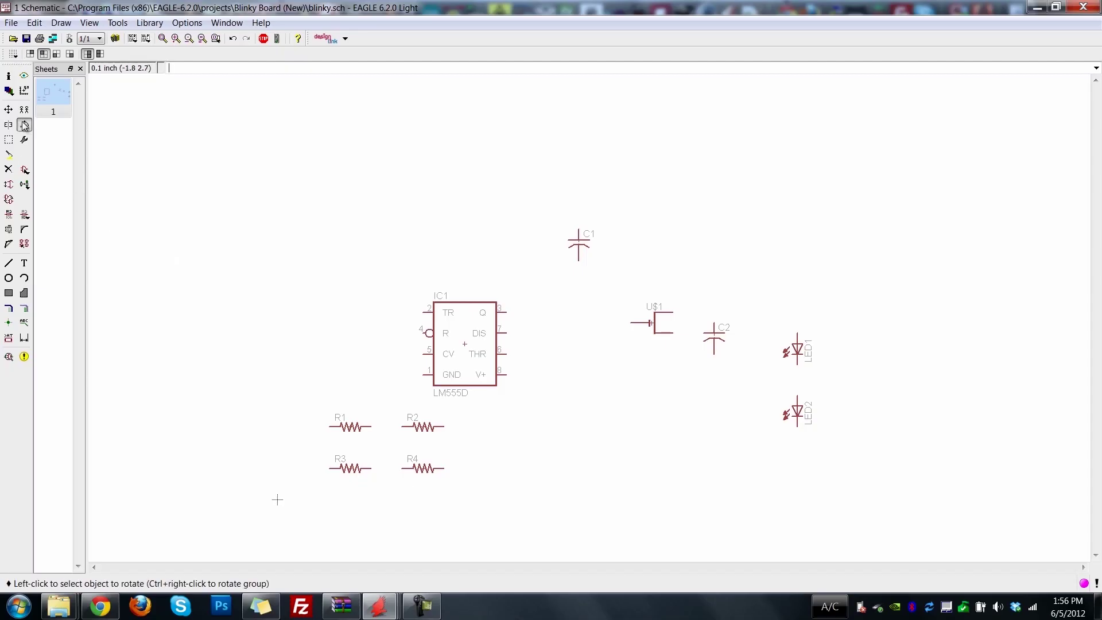
click(655, 326)
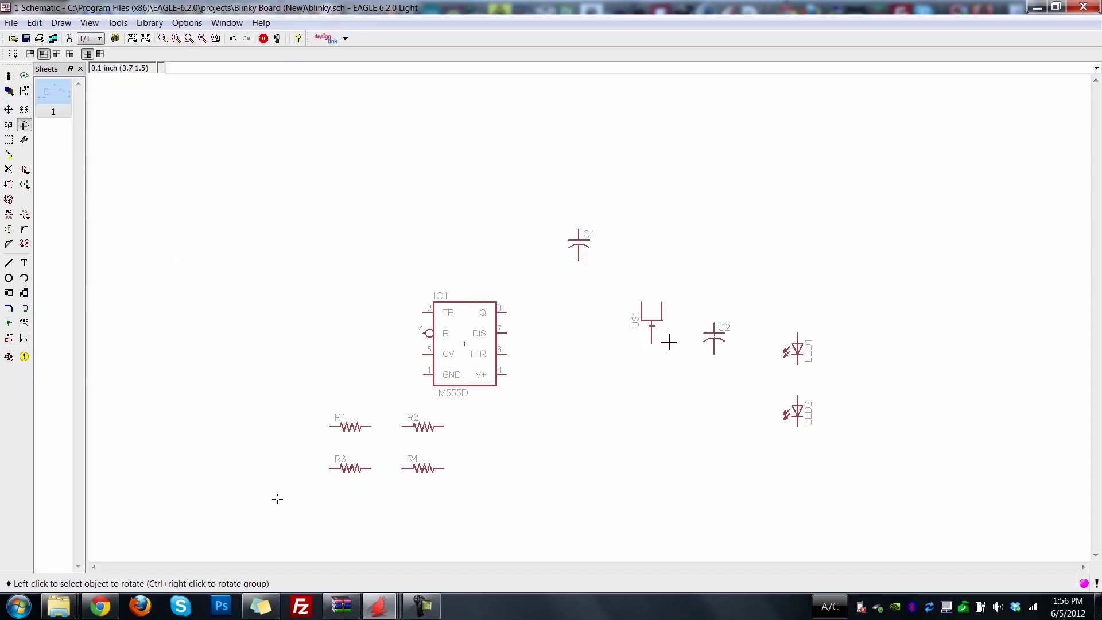
click(659, 326)
click(658, 326)
click(658, 326)
click(658, 326)
click(9, 109)
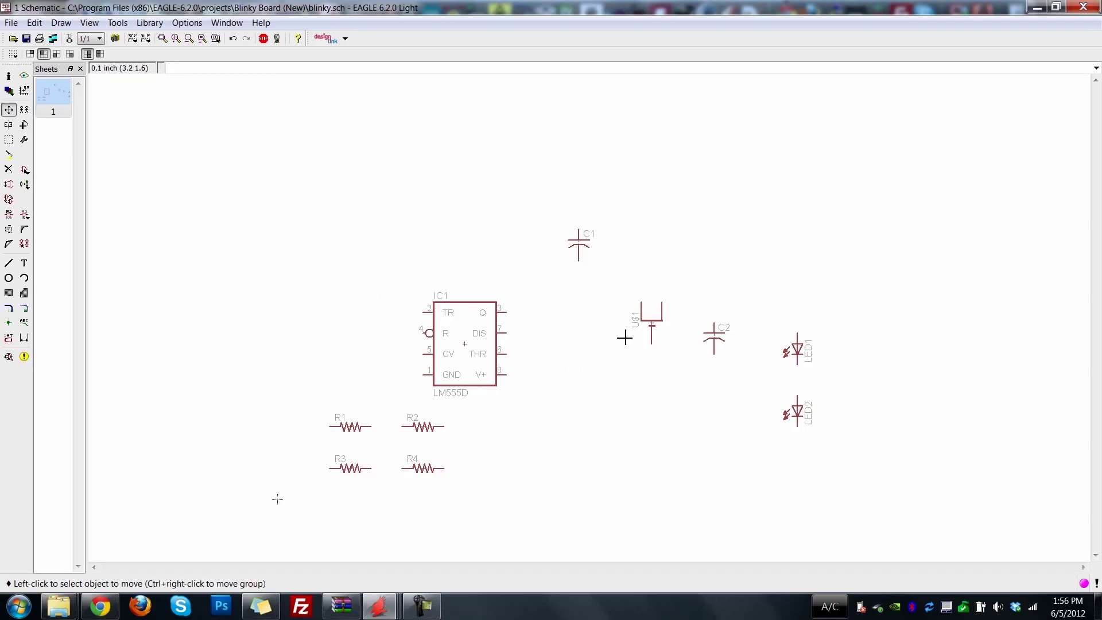
click(659, 322)
click(658, 344)
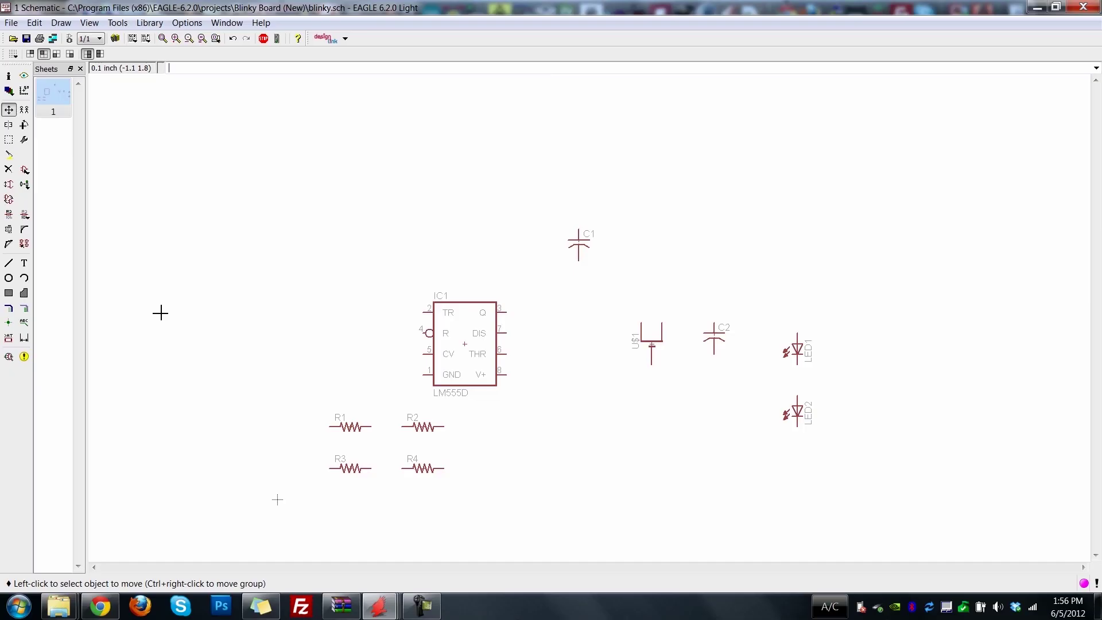
Delete resistor R4 and undo the deletion
click(8, 170)
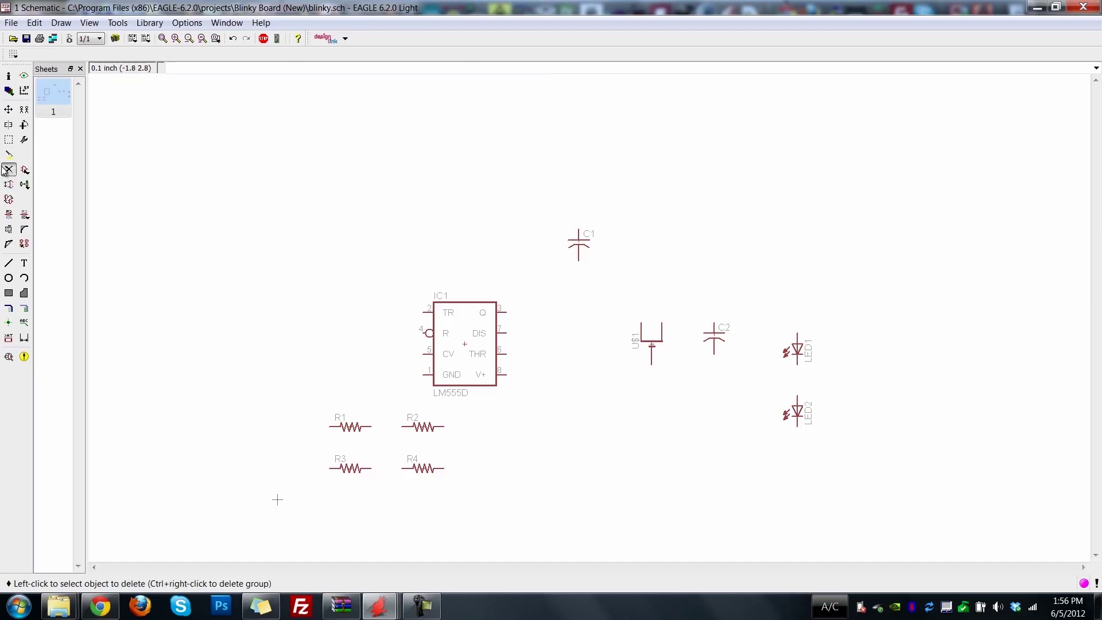
click(424, 469)
key(ctrl+z)
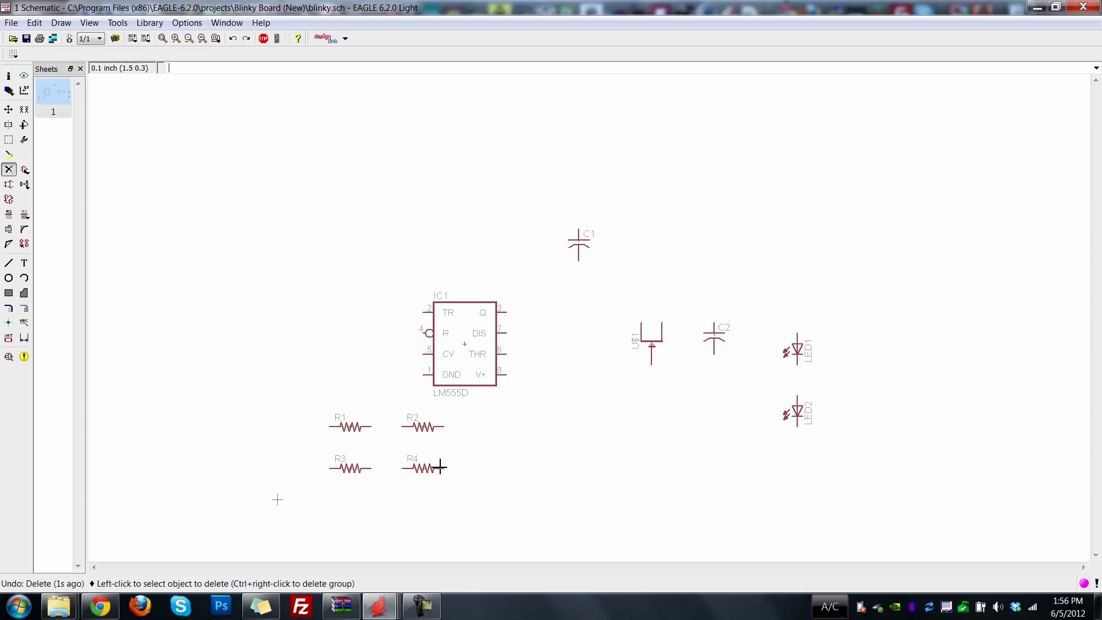
Copy resistor R4 to the empty space on its right and undo the copy
click(25, 110)
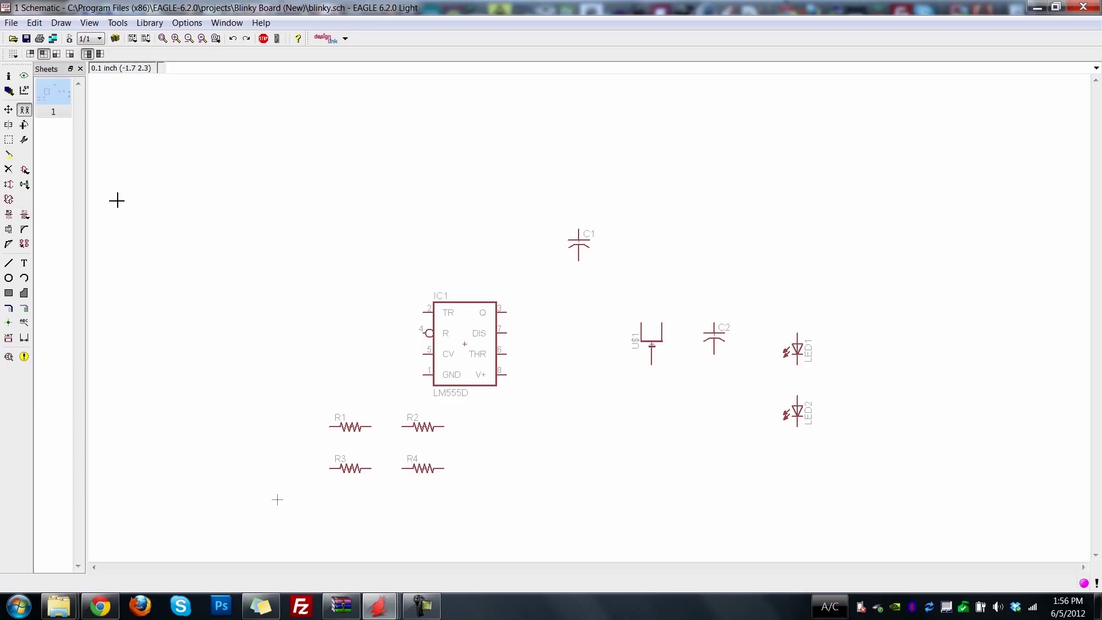
click(419, 468)
click(558, 464)
key(ctrl+z)
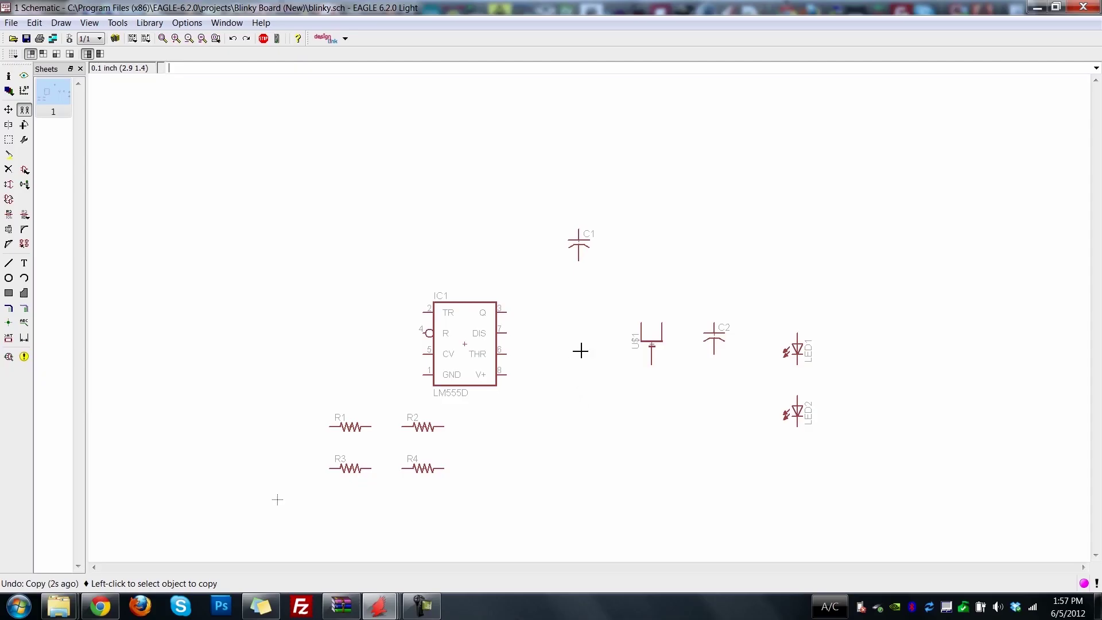
Move capacitor C1 to the upper left of IC1 and LED1 to the upper right of IC1
click(8, 109)
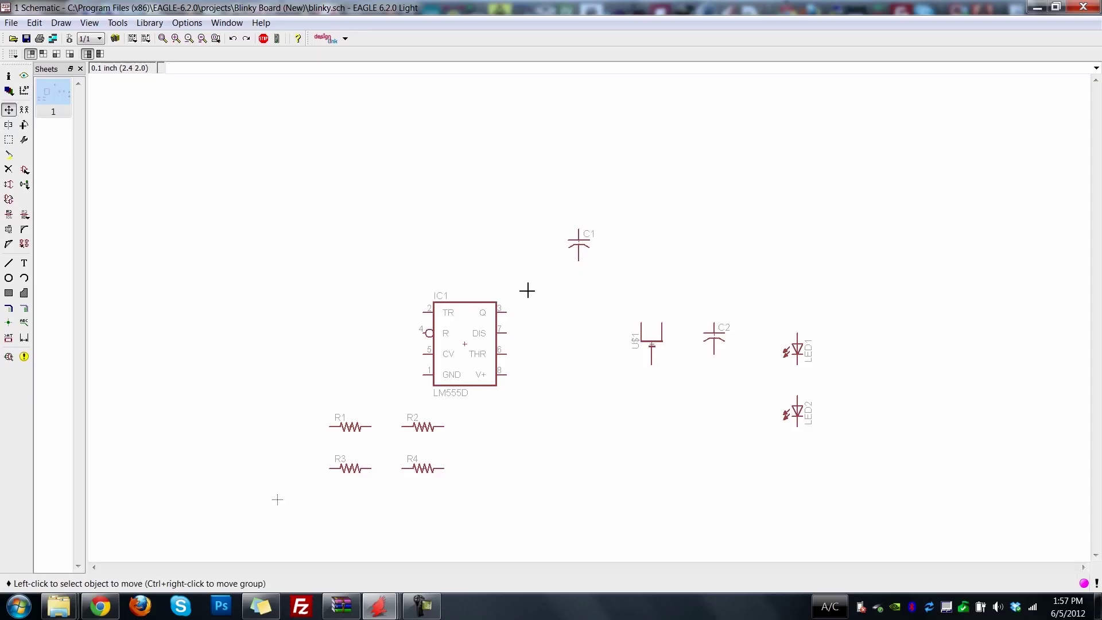
click(580, 243)
click(801, 354)
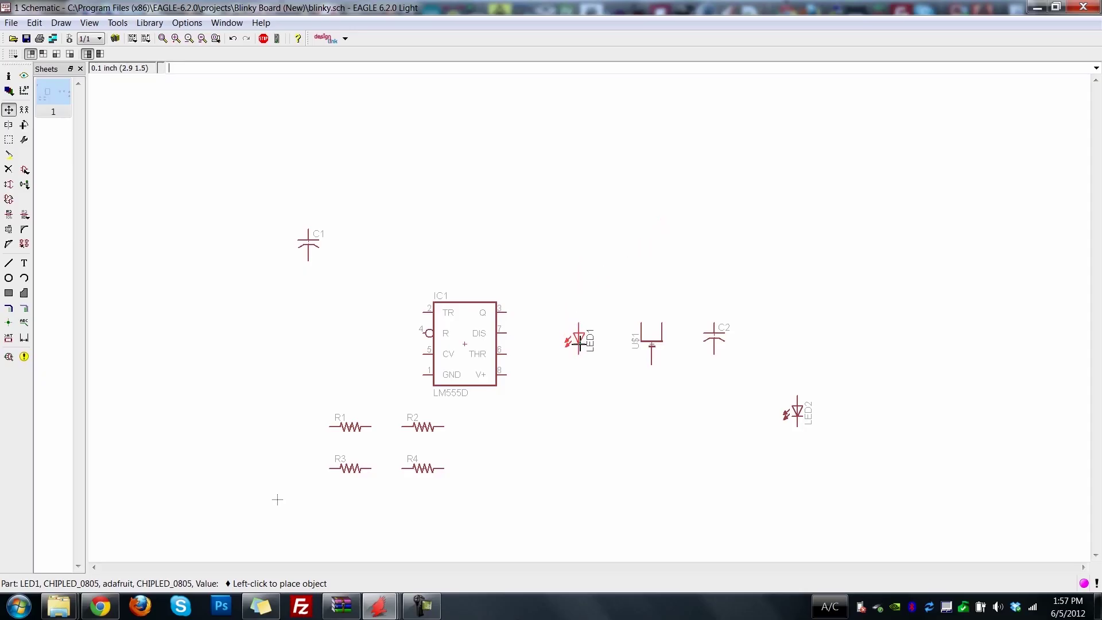
click(579, 280)
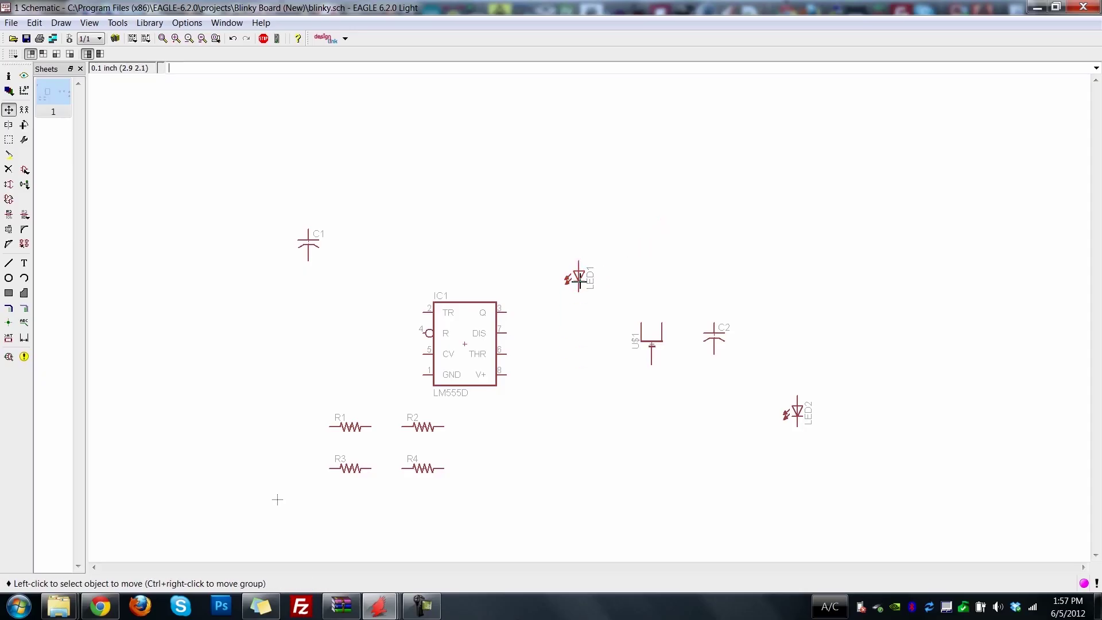
click(577, 280)
click(578, 257)
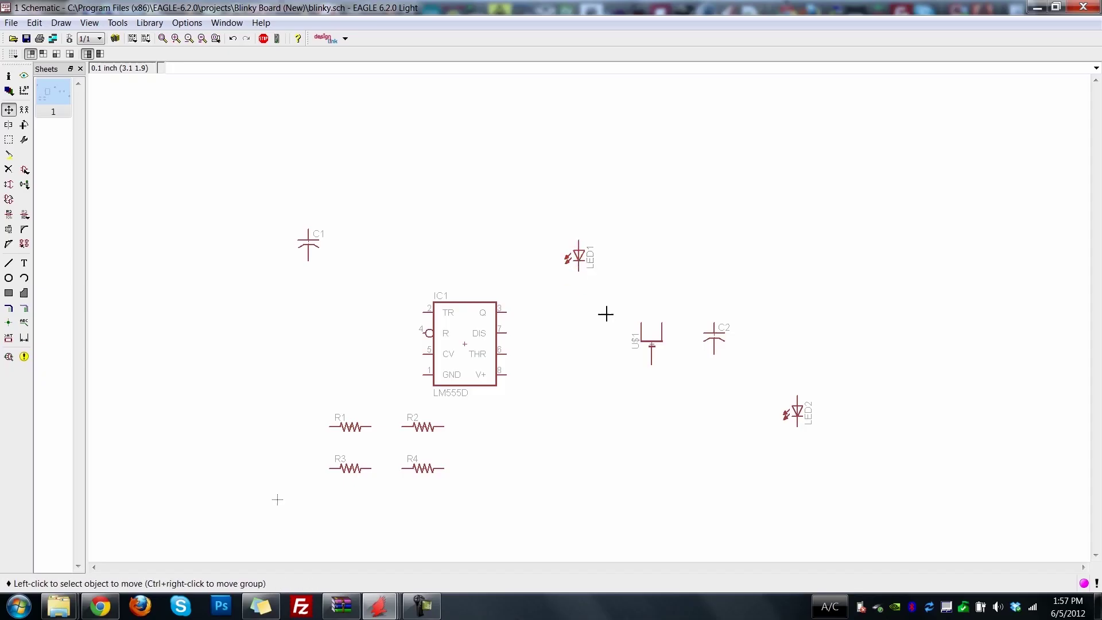
Shift resistor R2 slightly right and move R4 between the 555 timer and the coin cell
click(424, 427)
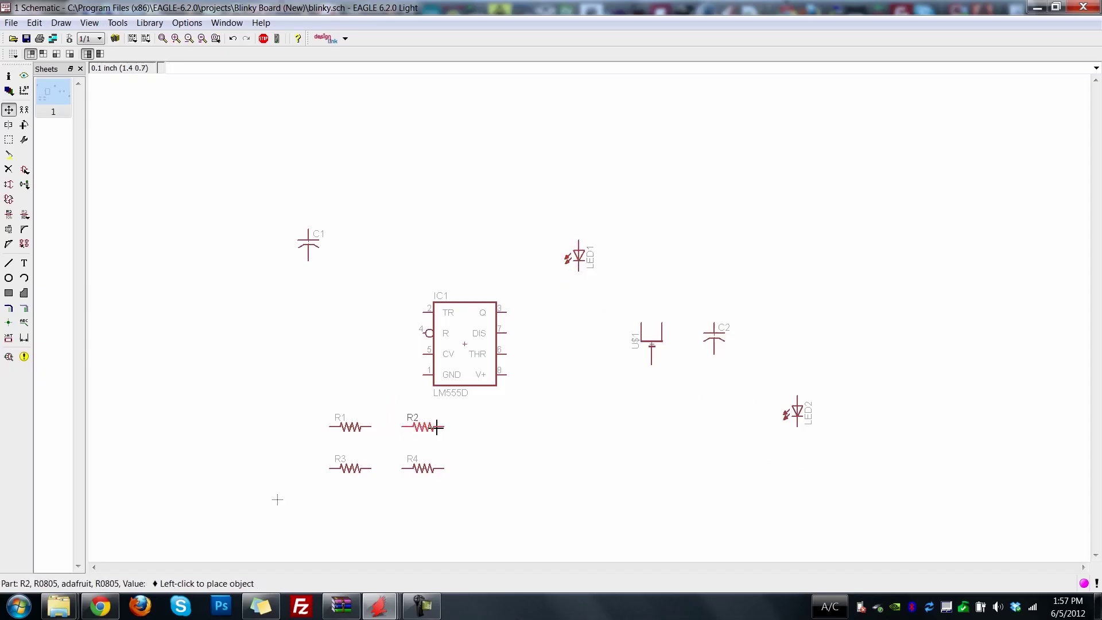
click(434, 426)
click(419, 476)
click(579, 358)
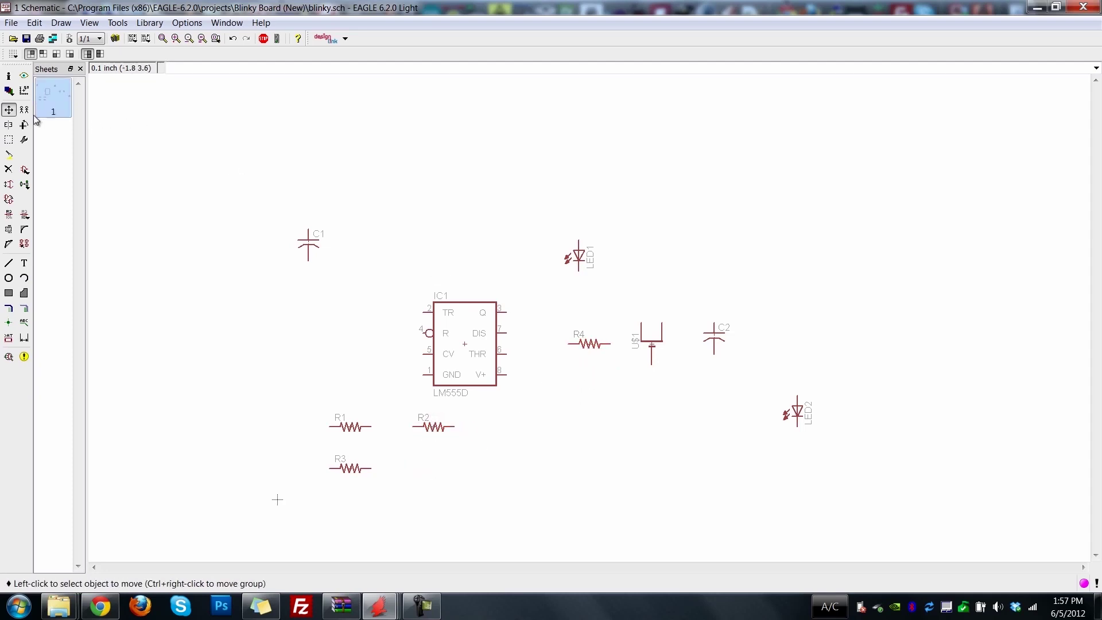
Rotate resistor R4 to vertical and position it directly below LED1
click(25, 125)
click(593, 346)
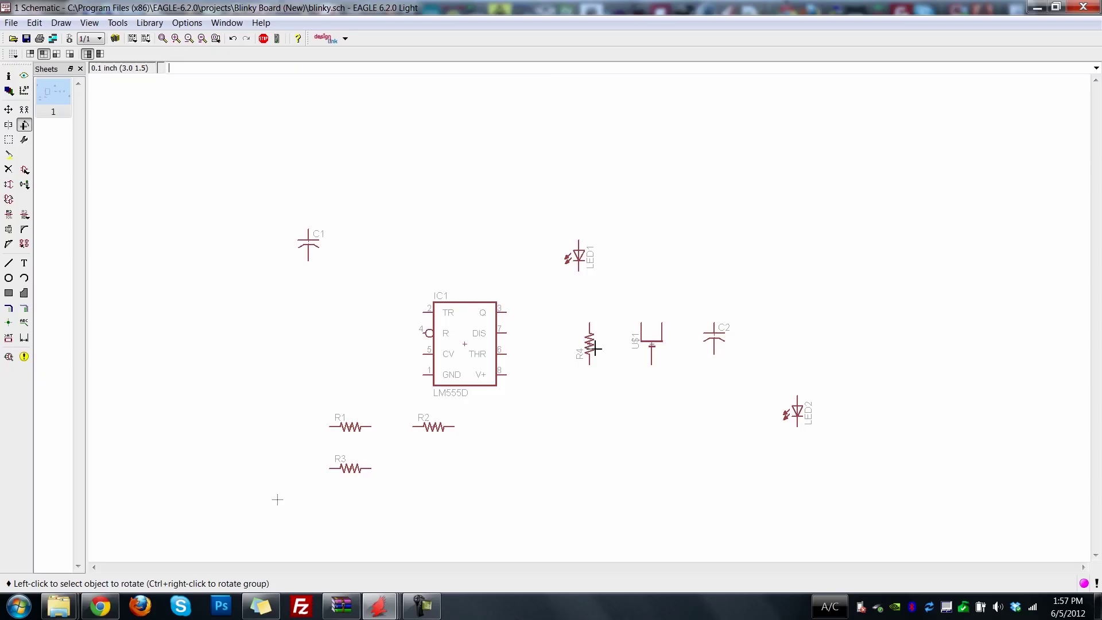
click(9, 109)
click(589, 344)
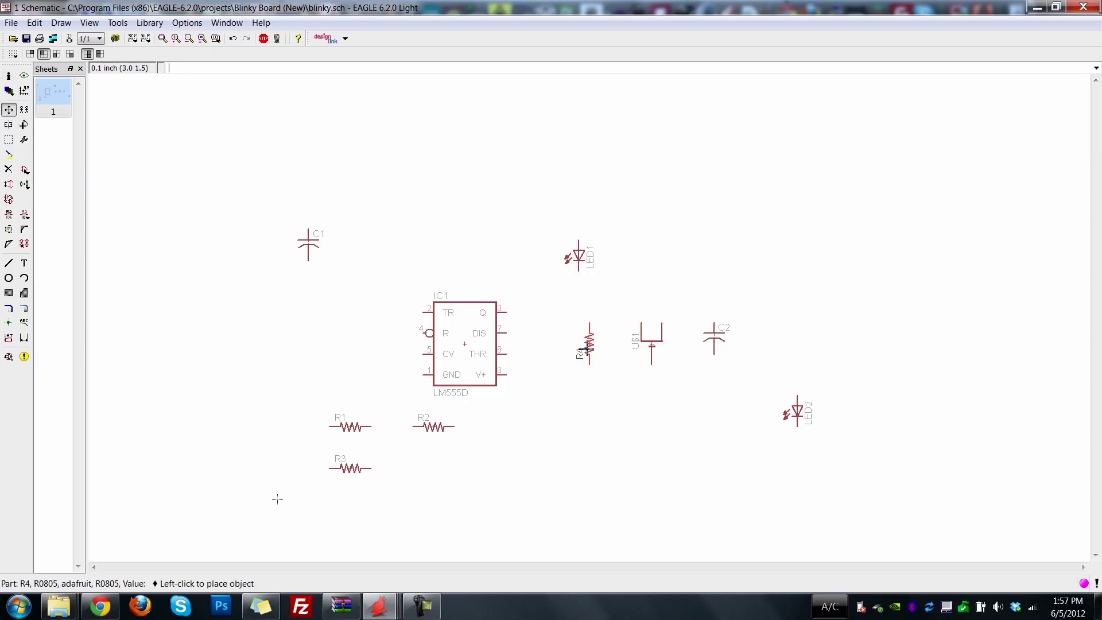
click(578, 302)
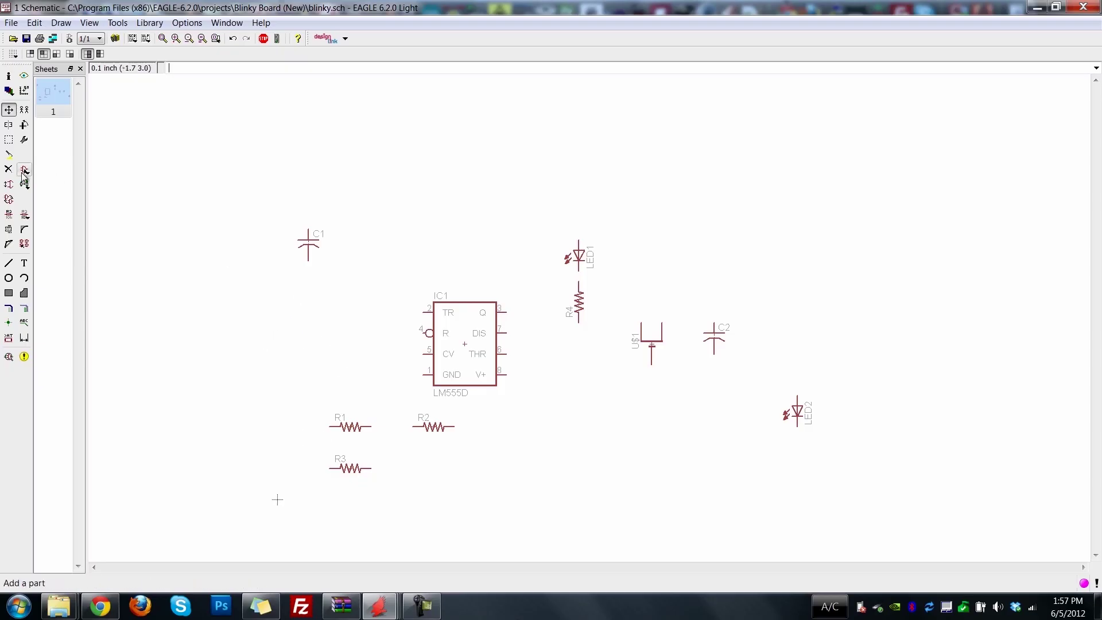
Place LED2 directly below R4, and rotate resistor R3 to vertical and position it below LED2
click(796, 411)
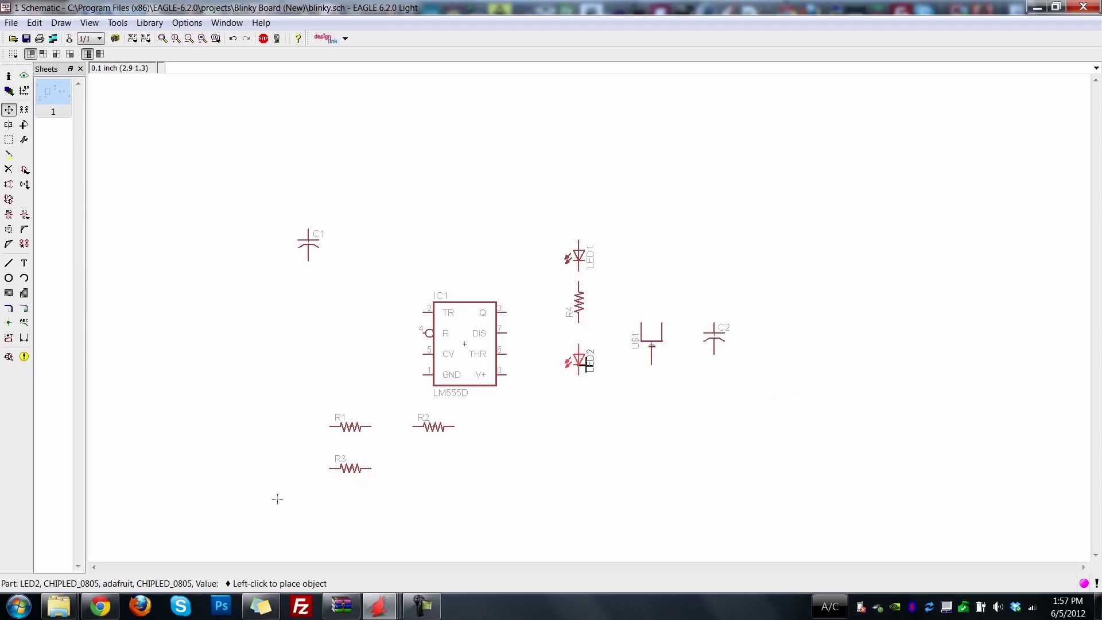
click(586, 365)
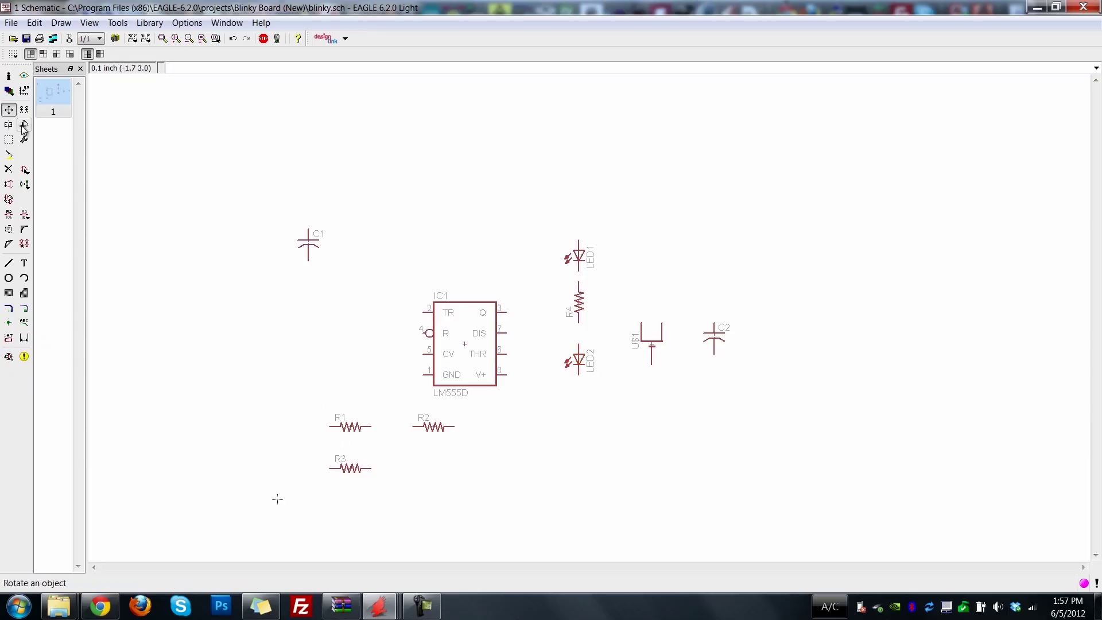
click(350, 467)
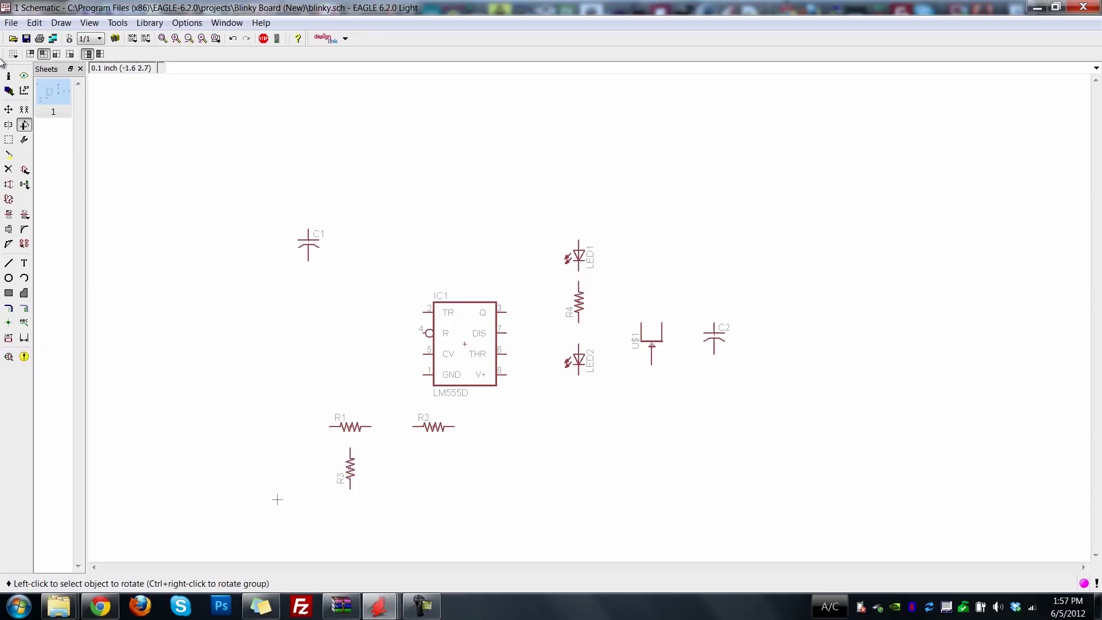
click(9, 111)
click(348, 466)
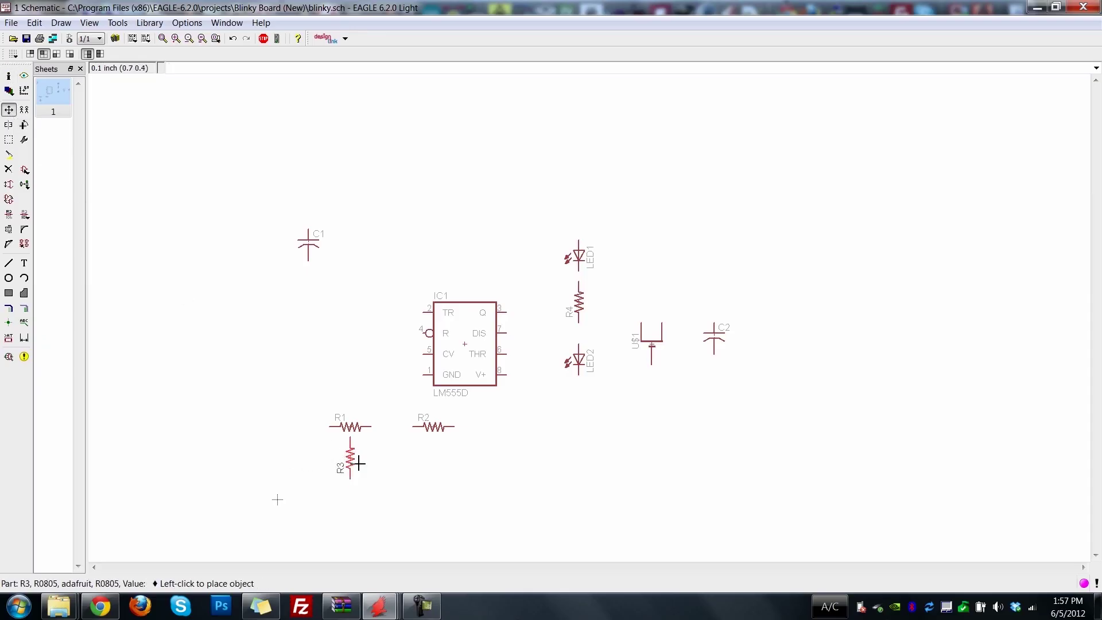
click(586, 418)
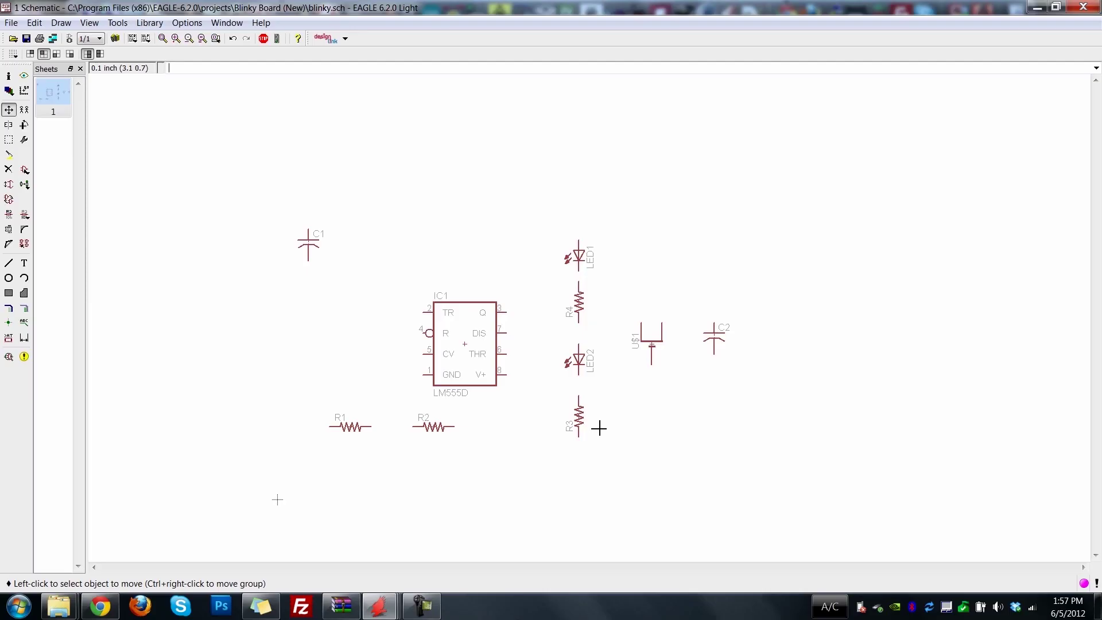
Wire the LED column in series with nets from LED1 to R4, R4 to LED2, and LED2 to R3
click(24, 309)
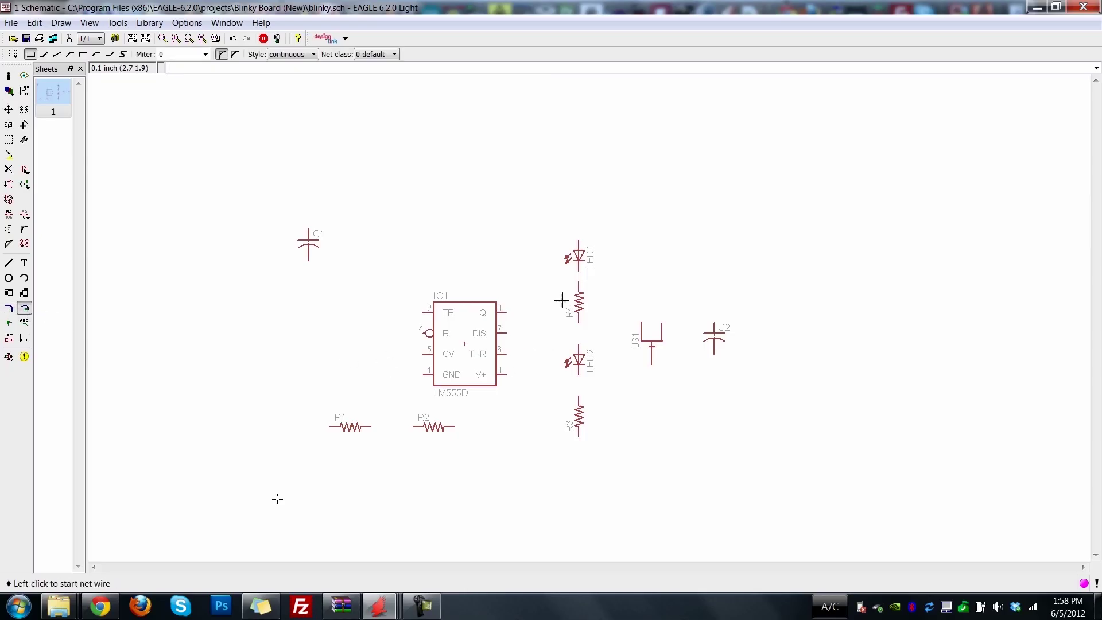
click(579, 274)
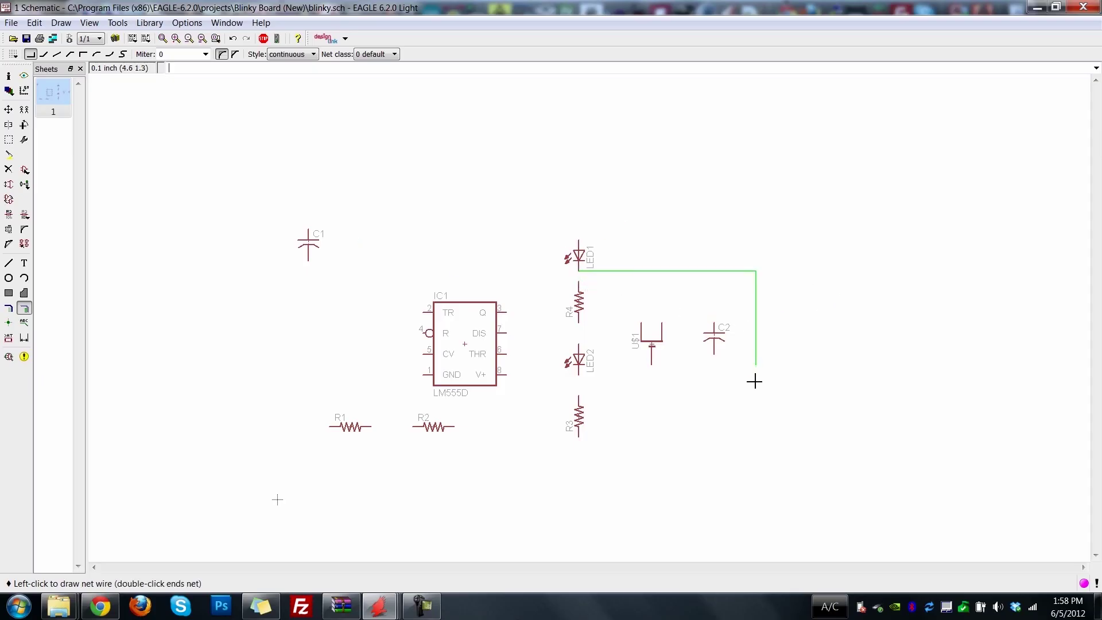
click(579, 282)
click(579, 325)
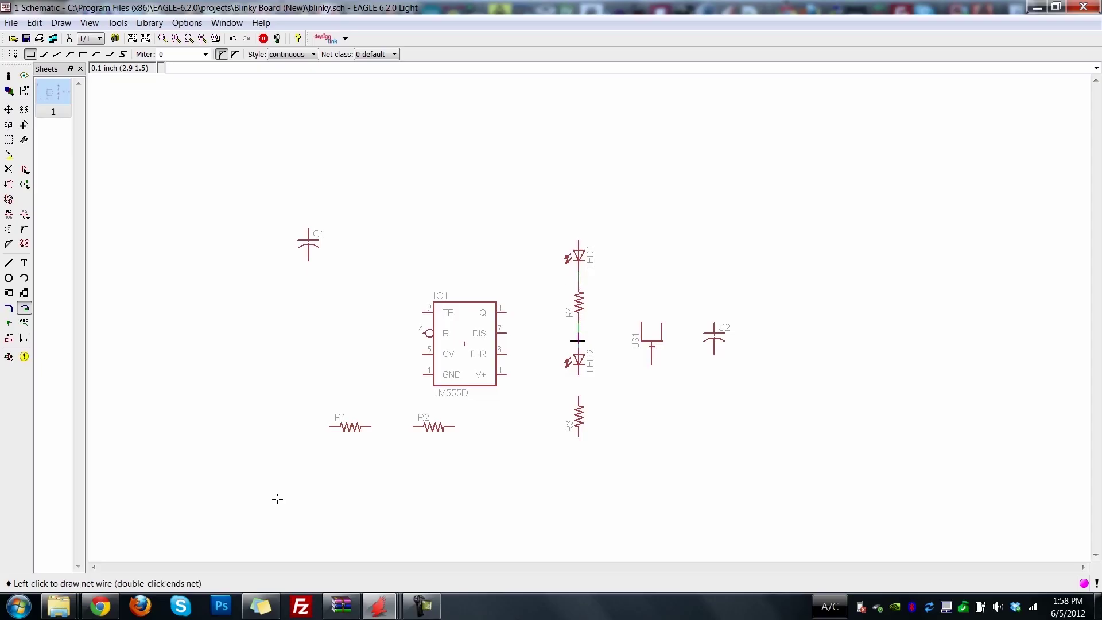
click(578, 348)
click(578, 374)
click(579, 395)
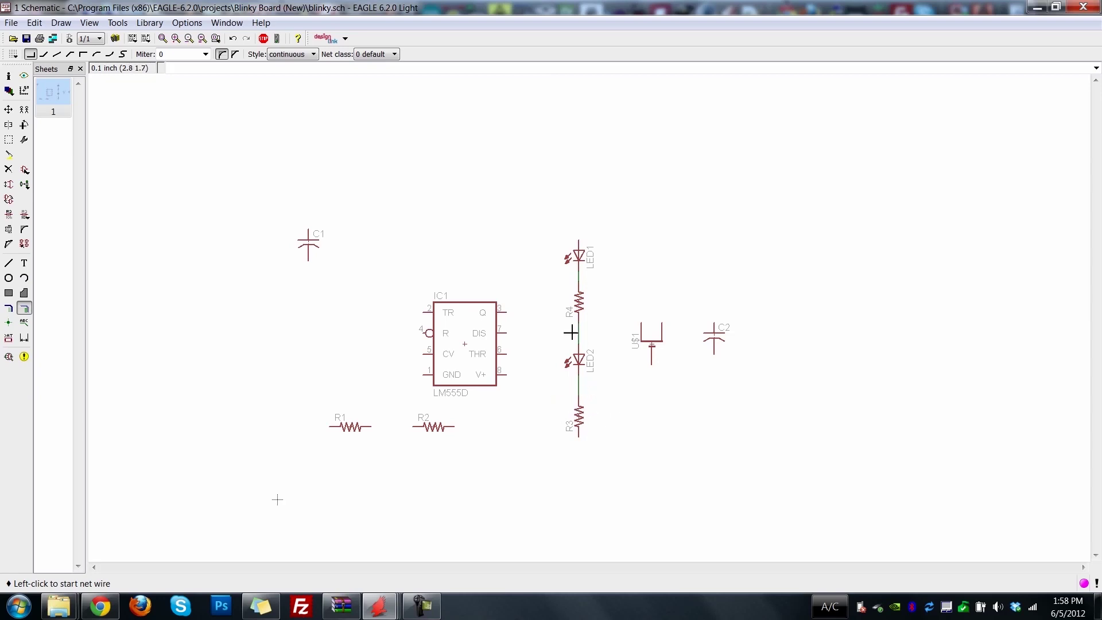
Search the parts for "gnd" and place GND symbols from the supply1 library below R3 and the coin cell
click(25, 171)
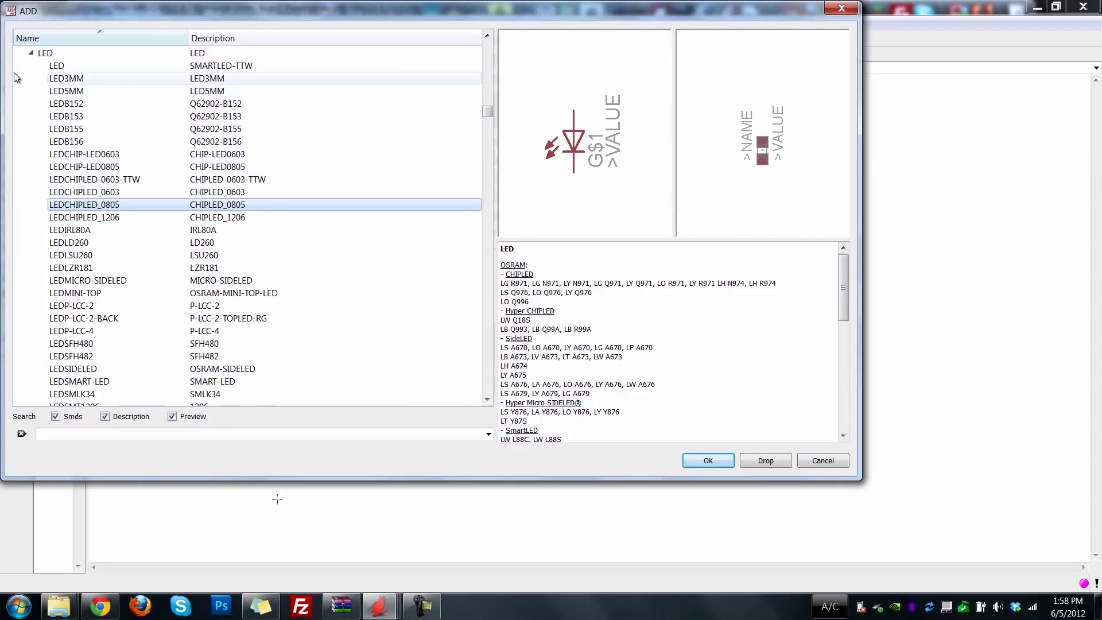
click(31, 53)
click(58, 434)
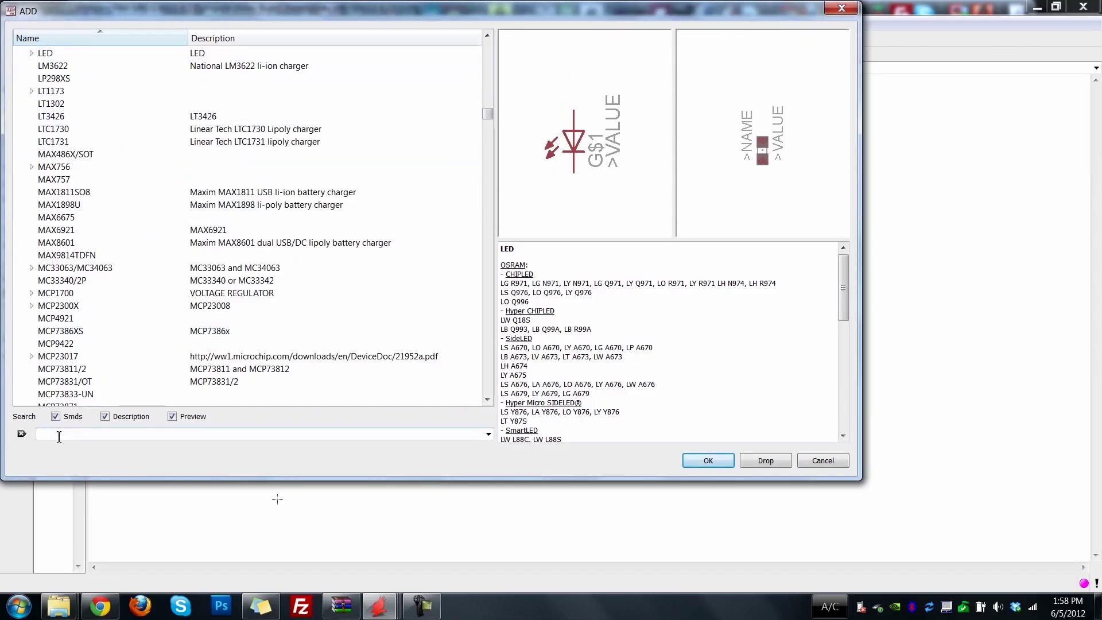
key(Return)
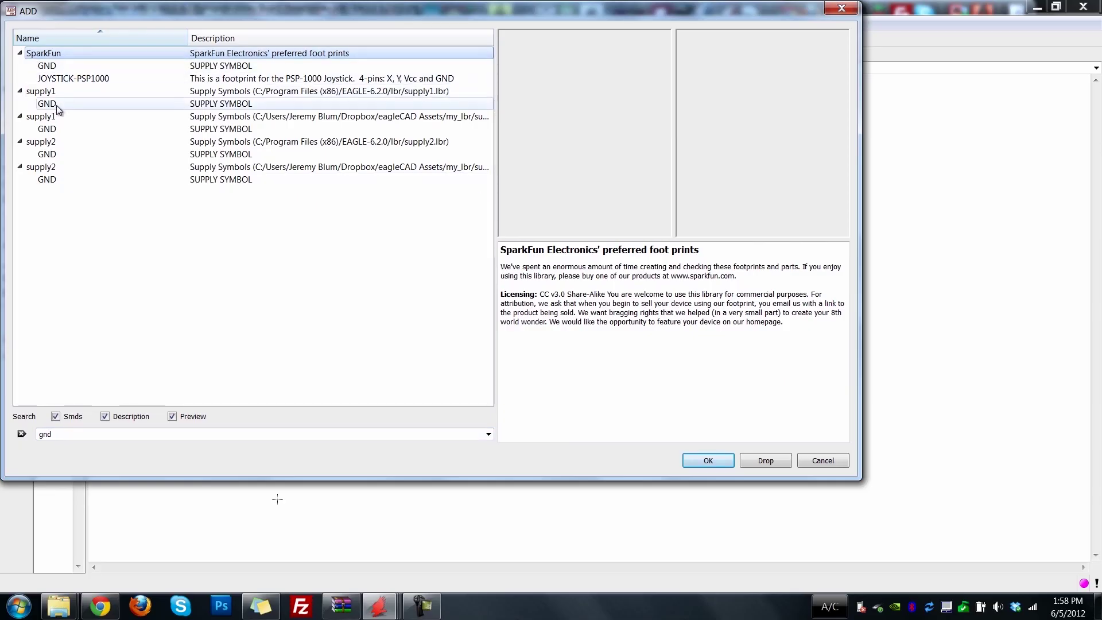
click(56, 105)
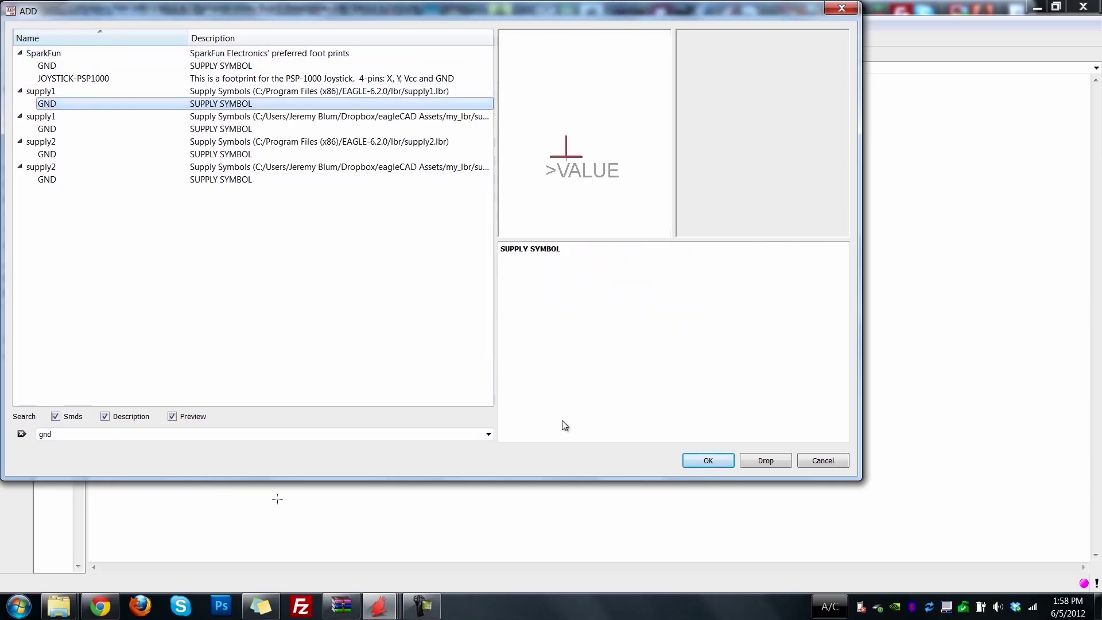
click(707, 460)
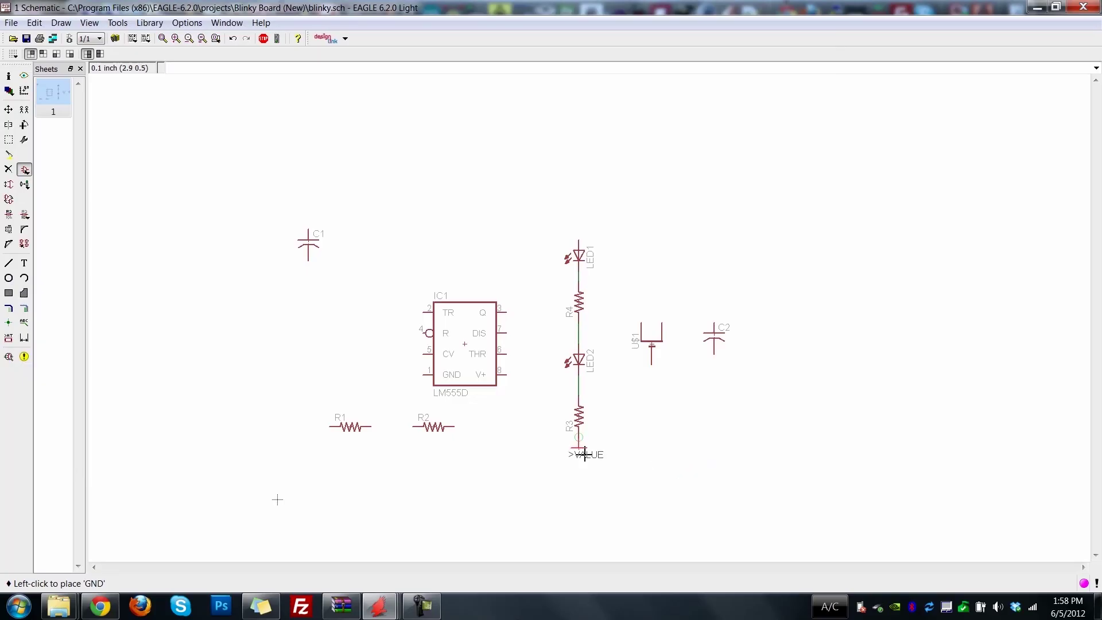
click(579, 460)
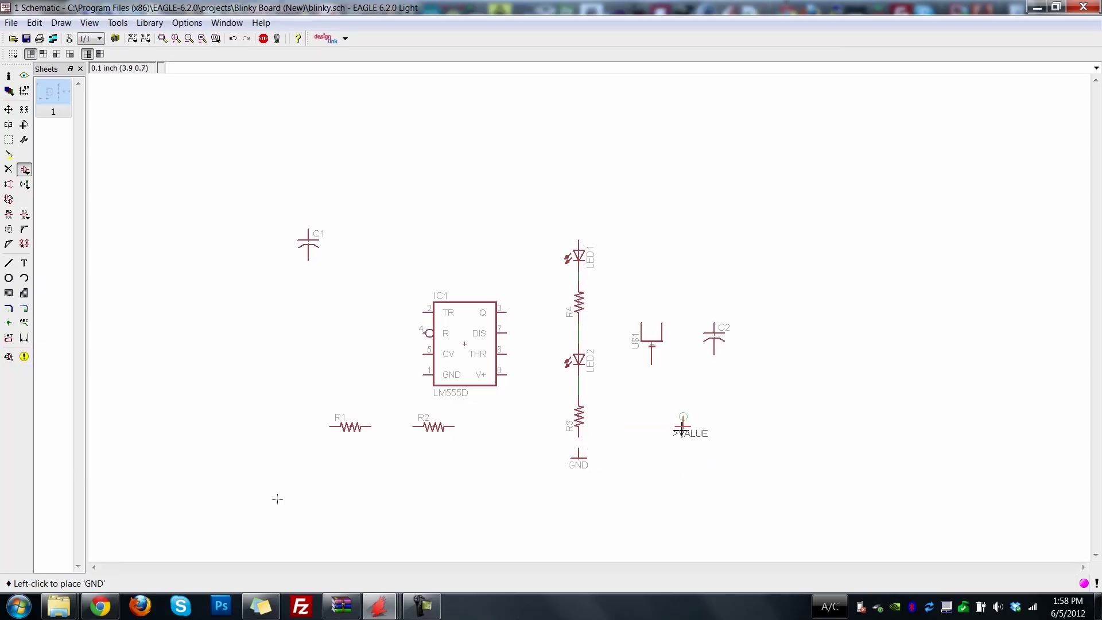
click(651, 376)
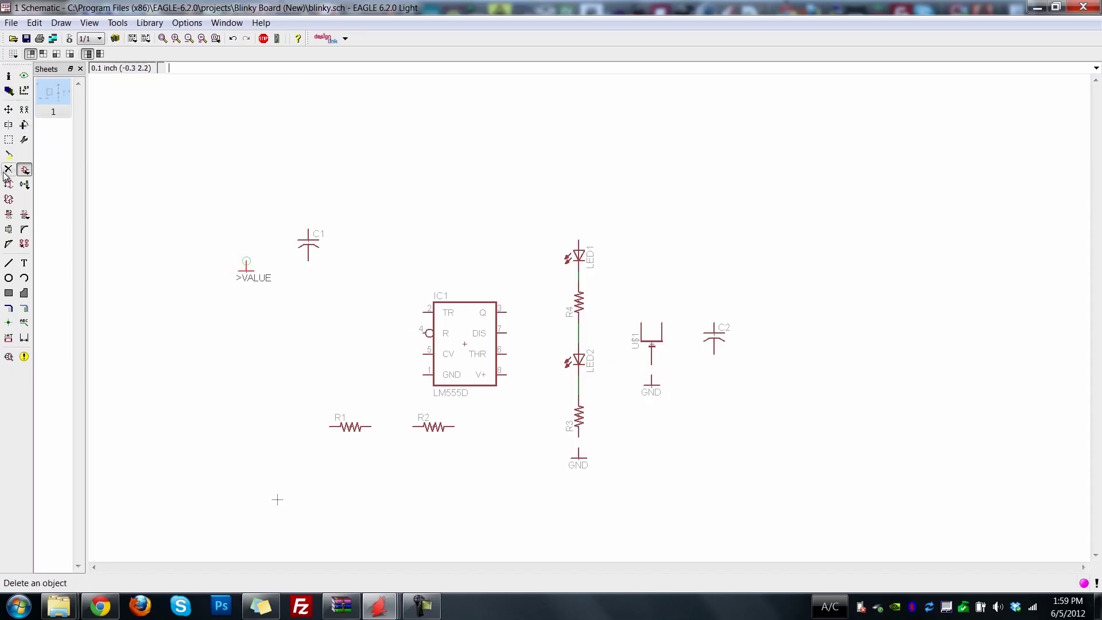
Connect the GND symbols to the lower end of R3 and the coin cell's negative terminal with nets
click(24, 308)
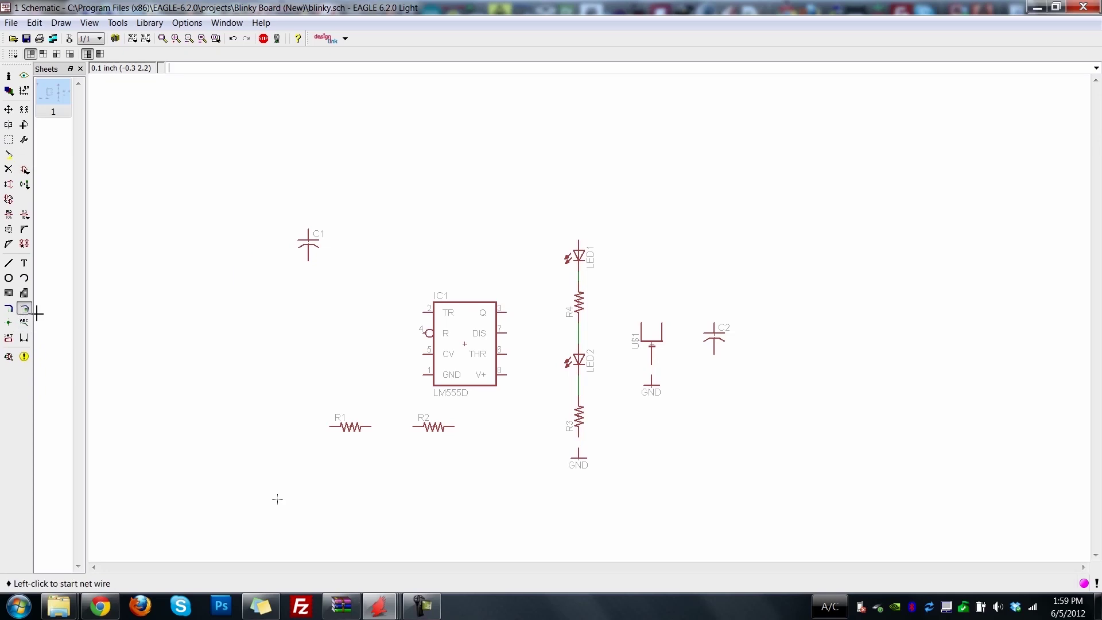
click(578, 453)
click(578, 438)
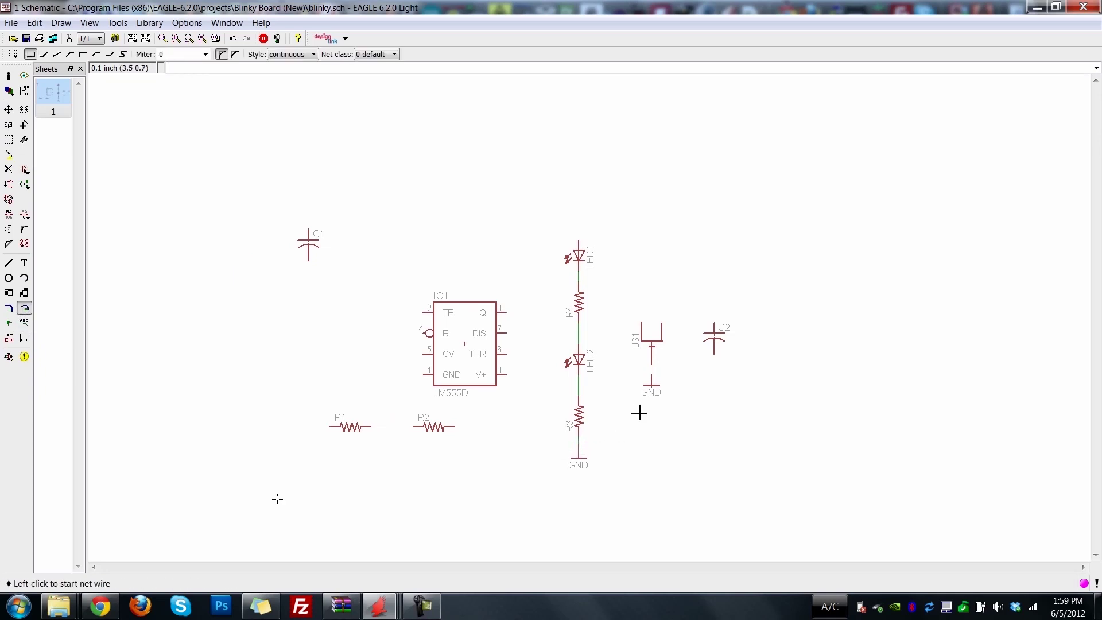
click(652, 382)
click(651, 365)
Move IC1 down slightly and connect its Q output (pin 3) to the net between R4 and LED2
click(9, 109)
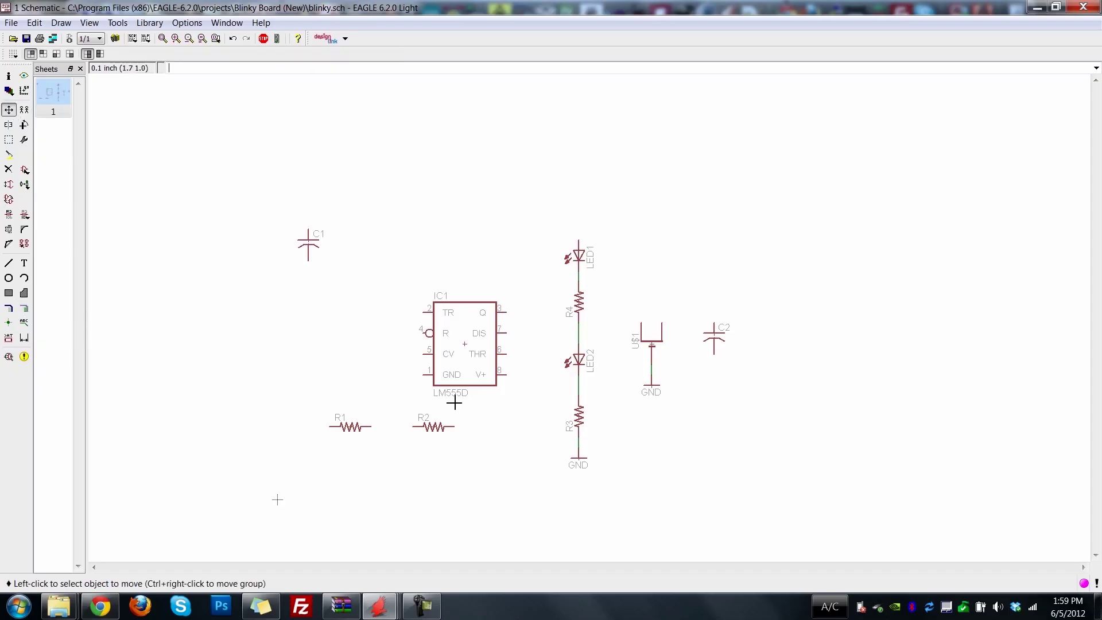
click(470, 349)
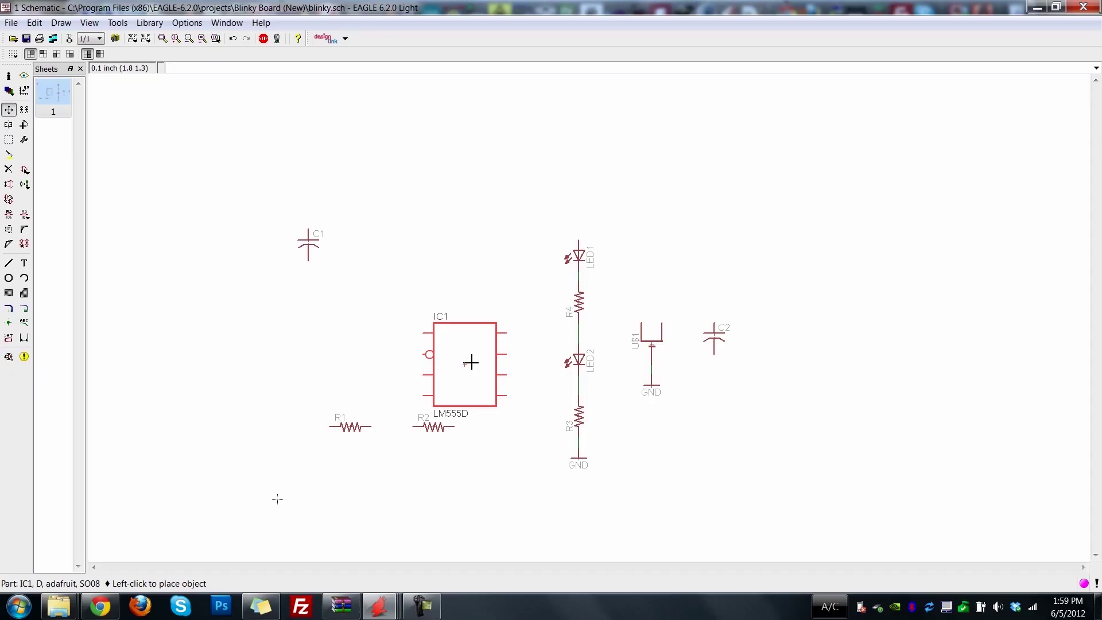
click(471, 362)
click(25, 308)
click(505, 332)
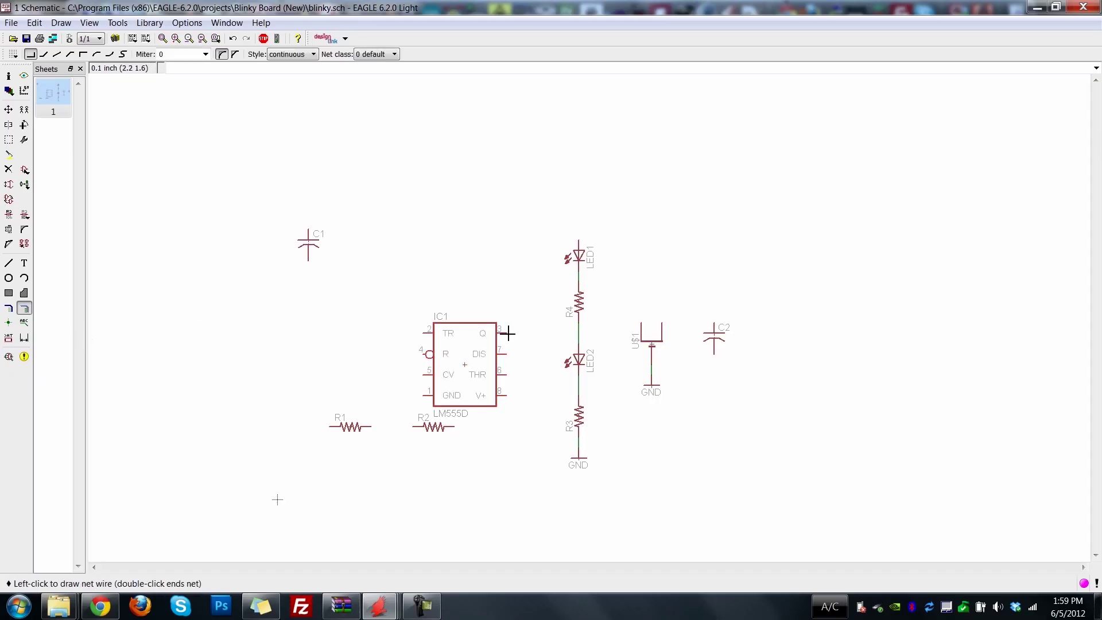
click(579, 332)
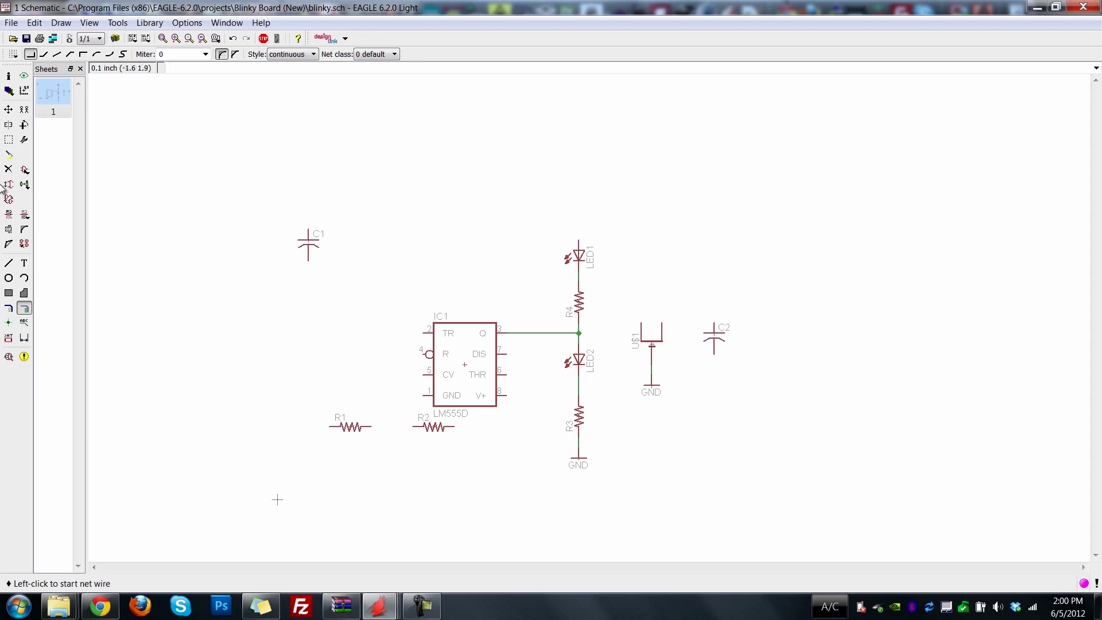
Rotate R1 and R2 to vertical and stack them between IC1 and the LED column, R1 above R2
click(8, 109)
click(350, 427)
right_click(350, 426)
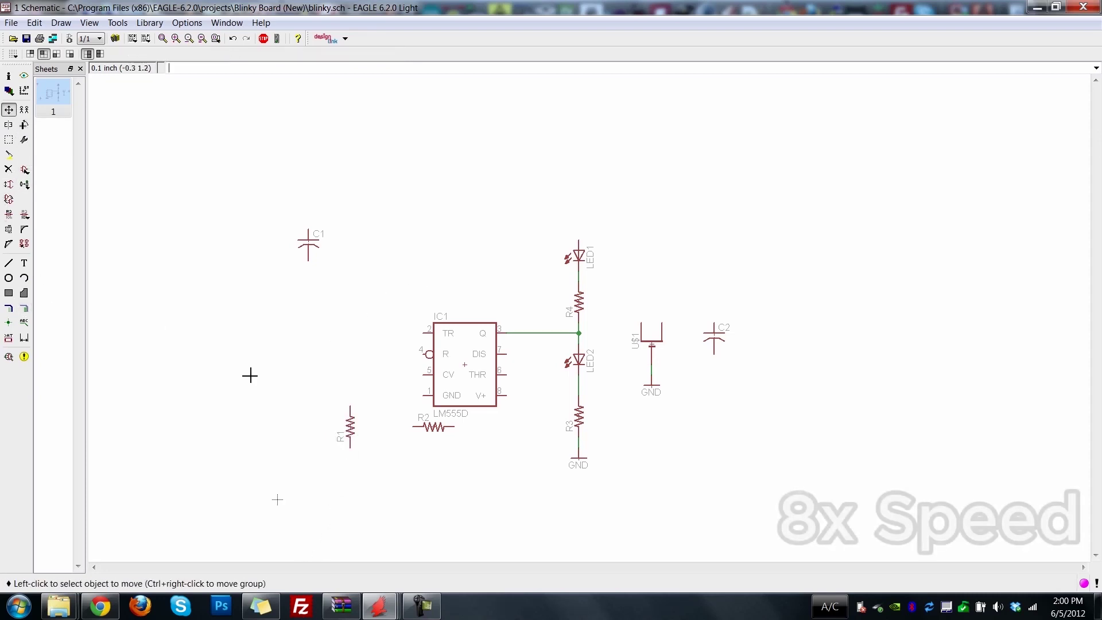
click(537, 302)
click(433, 426)
right_click(521, 424)
click(537, 384)
Wire IC1's DIS pin (7) to the junction between R1 and R2, joining both resistors
click(24, 309)
click(506, 354)
double_click(537, 354)
click(537, 314)
double_click(537, 375)
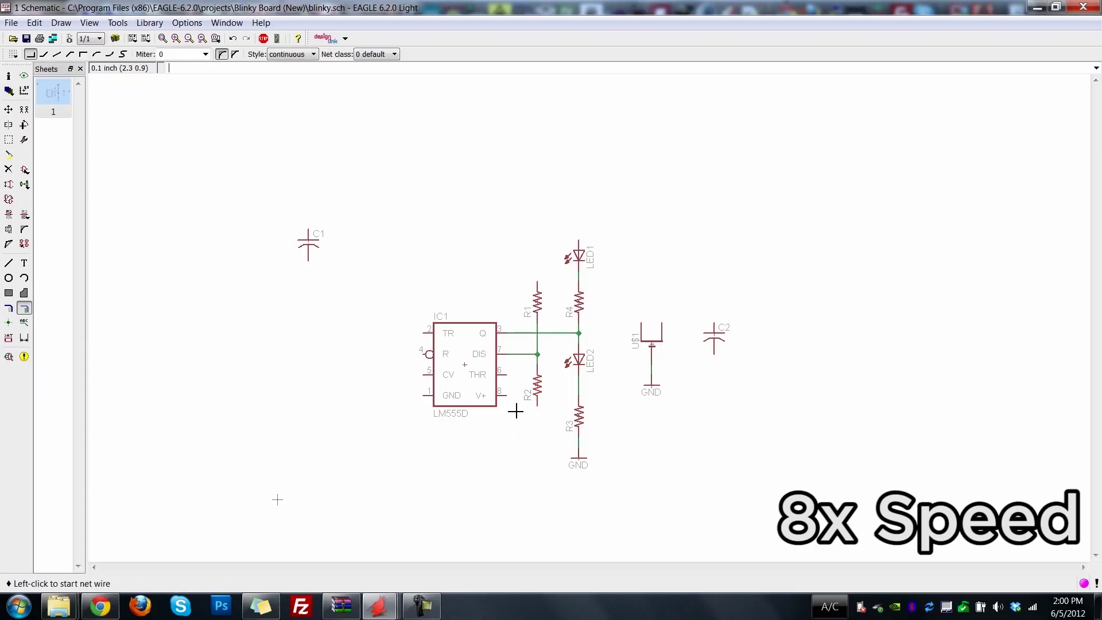
Draw a supply rail above the circuit linking R1, LED1, the coin cell's positive terminals and IC1's reset pin (4)
click(537, 281)
double_click(578, 229)
click(651, 313)
click(578, 229)
click(568, 315)
click(429, 354)
click(392, 354)
double_click(537, 229)
Move C1 to the lower left of IC1 and wire its upper end to the TR pin (2)
click(9, 109)
click(308, 244)
click(350, 452)
click(24, 308)
click(429, 333)
click(350, 333)
click(350, 438)
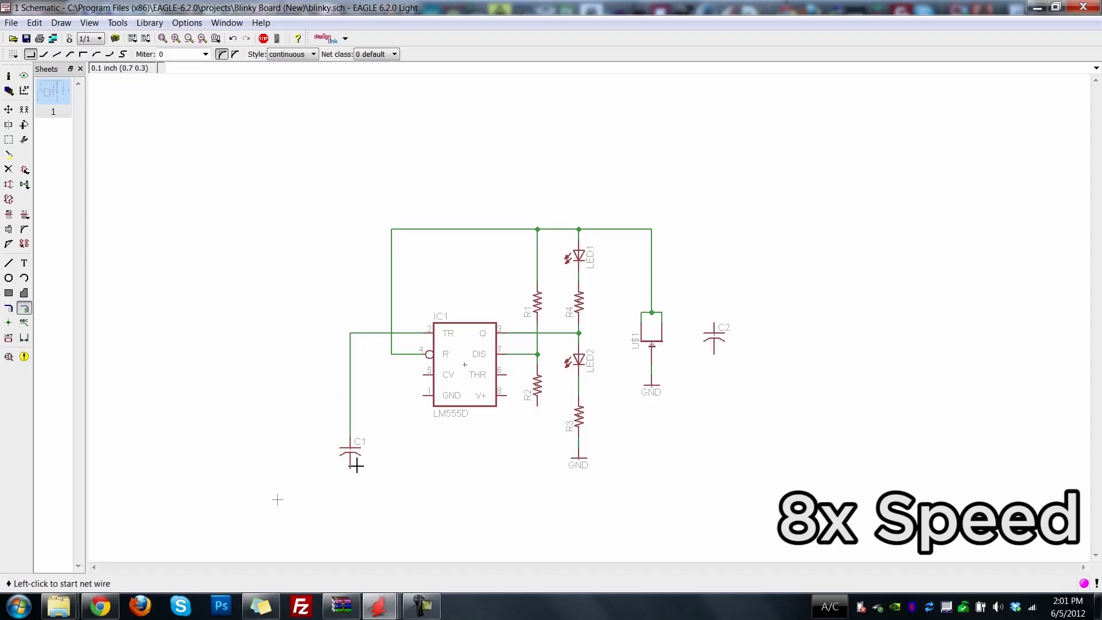
Wire IC1's THR pin (6) to the lower end of R2 and to the C1 net, merging the segments as N$9
click(505, 374)
click(516, 416)
click(537, 416)
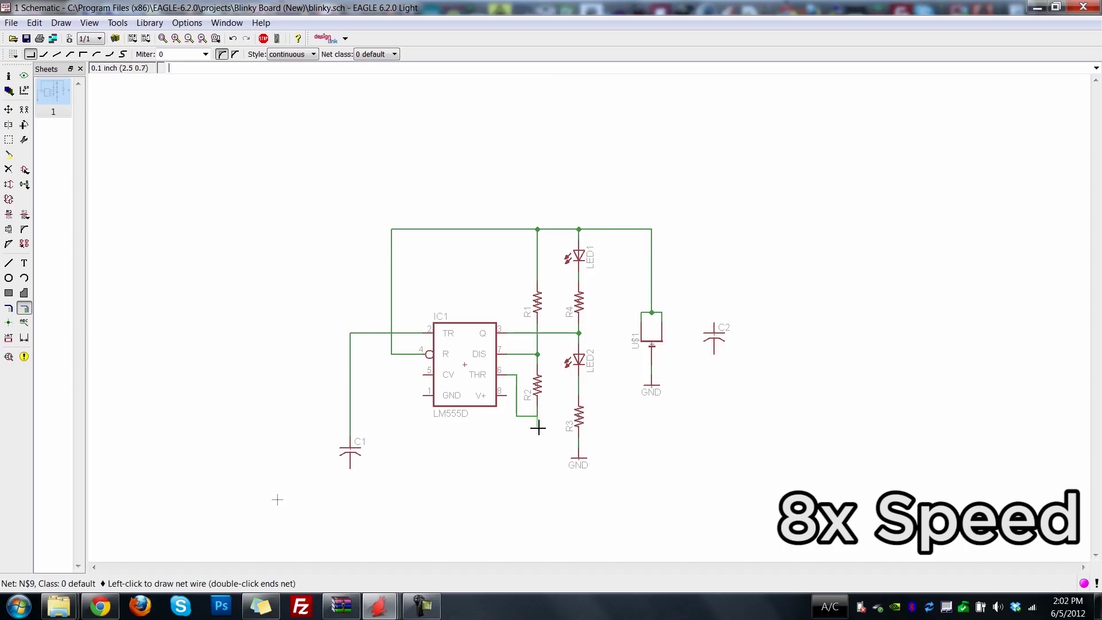
click(517, 416)
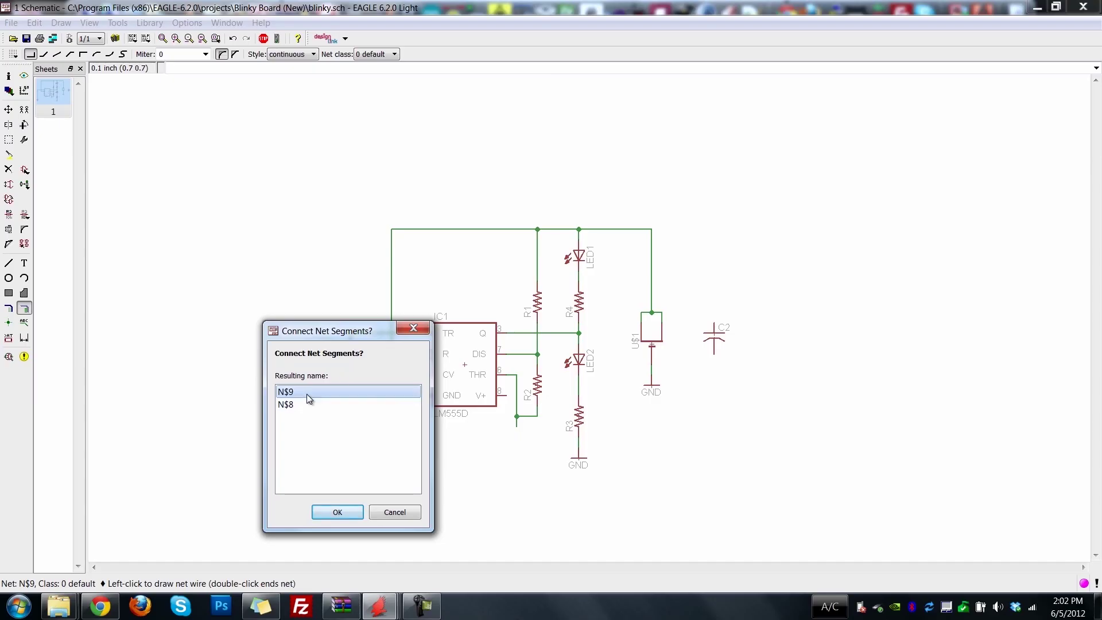
click(348, 513)
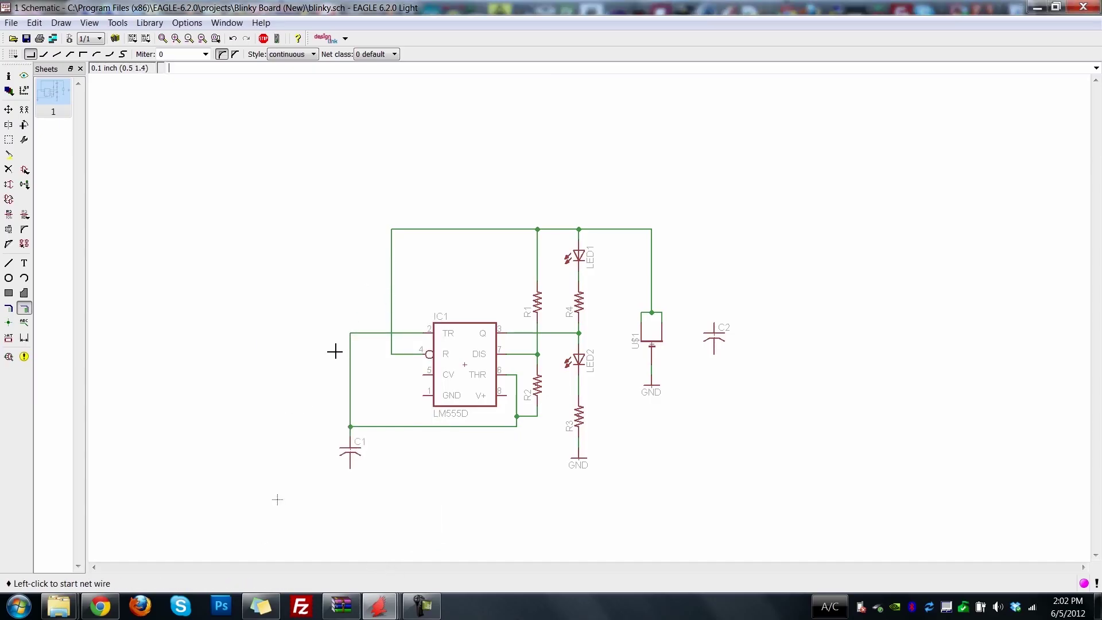
Copy a GND symbol below C1 and connect it to the capacitor's lower end
click(24, 111)
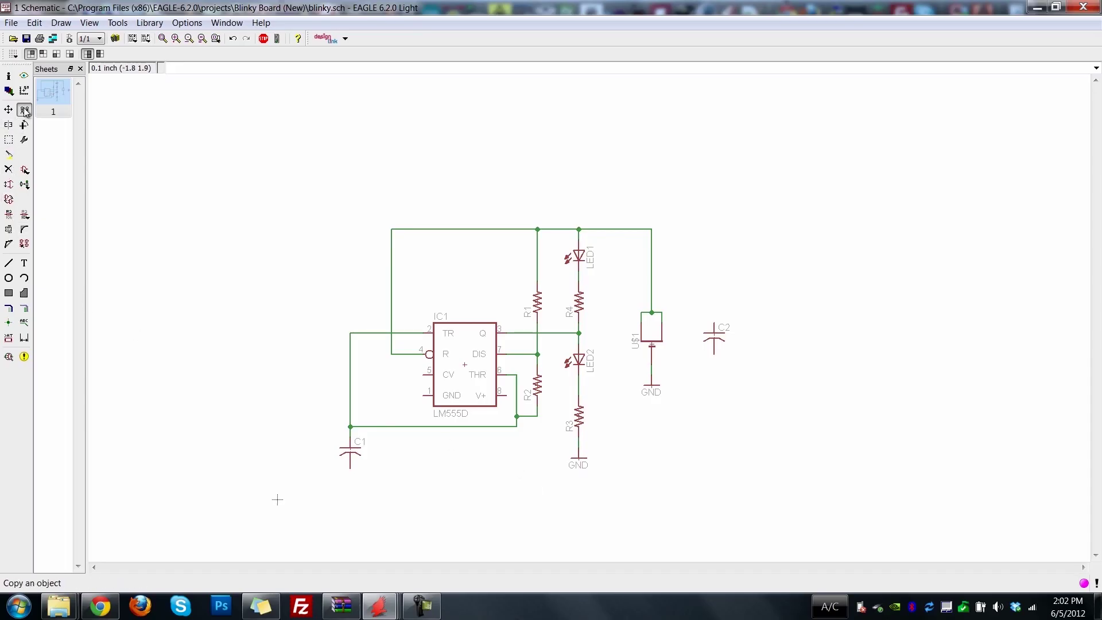
click(577, 459)
click(349, 482)
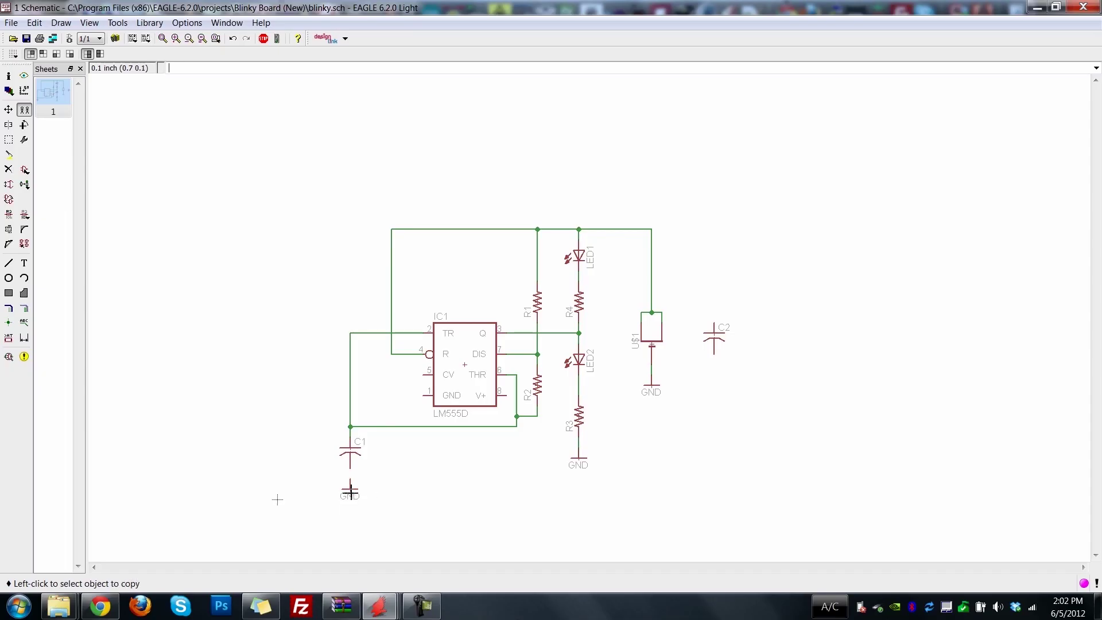
click(26, 310)
click(350, 487)
click(349, 467)
Move C2 to the left of IC1 and wire it between the CV (5) and GND (1) pins
click(8, 109)
click(713, 338)
click(381, 400)
click(24, 308)
click(381, 384)
click(425, 375)
click(381, 415)
click(424, 396)
Extend a net downward from C2's lower end and place a copied GND symbol at its end
click(381, 415)
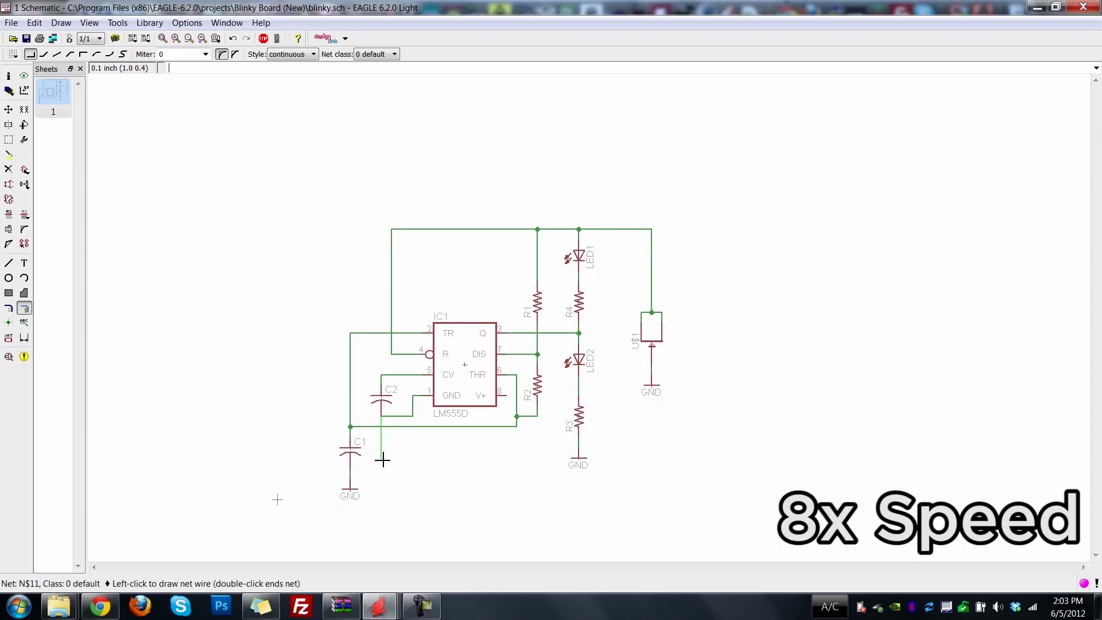
double_click(381, 457)
click(24, 109)
click(381, 481)
Route a net from IC1's V+ pin (8) beneath R3's ground symbol to the coin cell's positive terminal
click(24, 308)
click(501, 395)
click(506, 478)
click(610, 478)
double_click(641, 312)
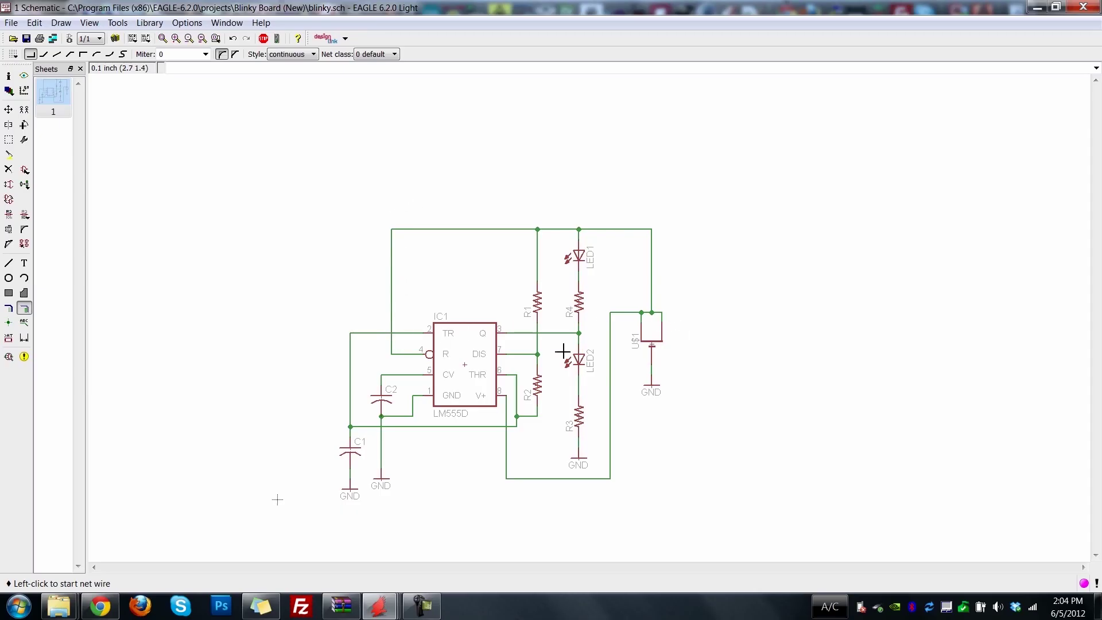
Clear the previous part search and expand the first supply1 library of supply symbols in the full library list
click(25, 171)
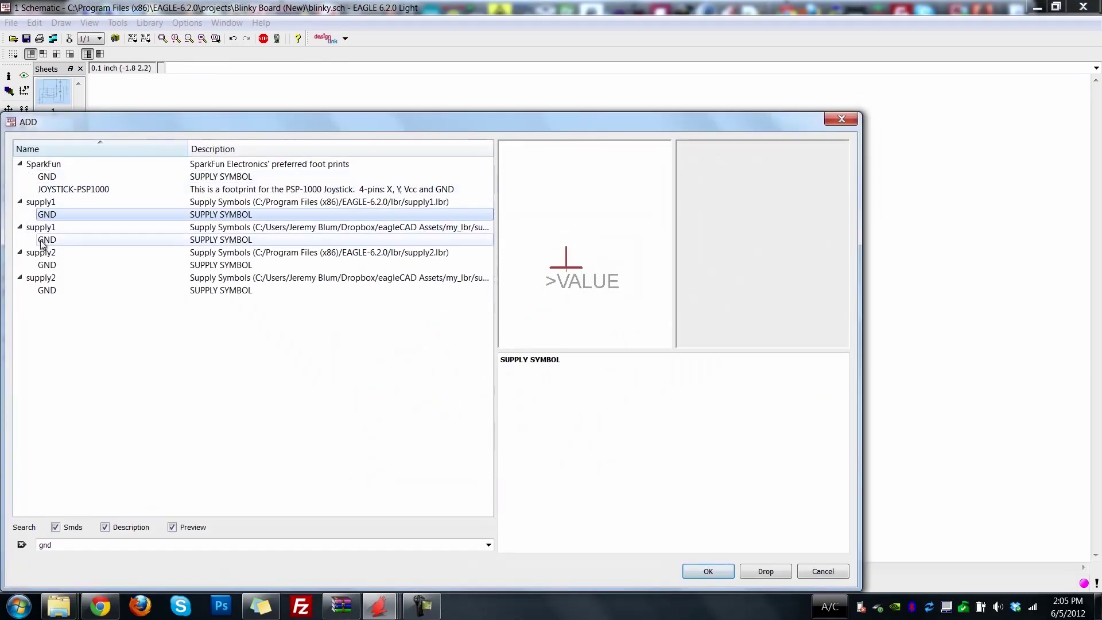
click(22, 544)
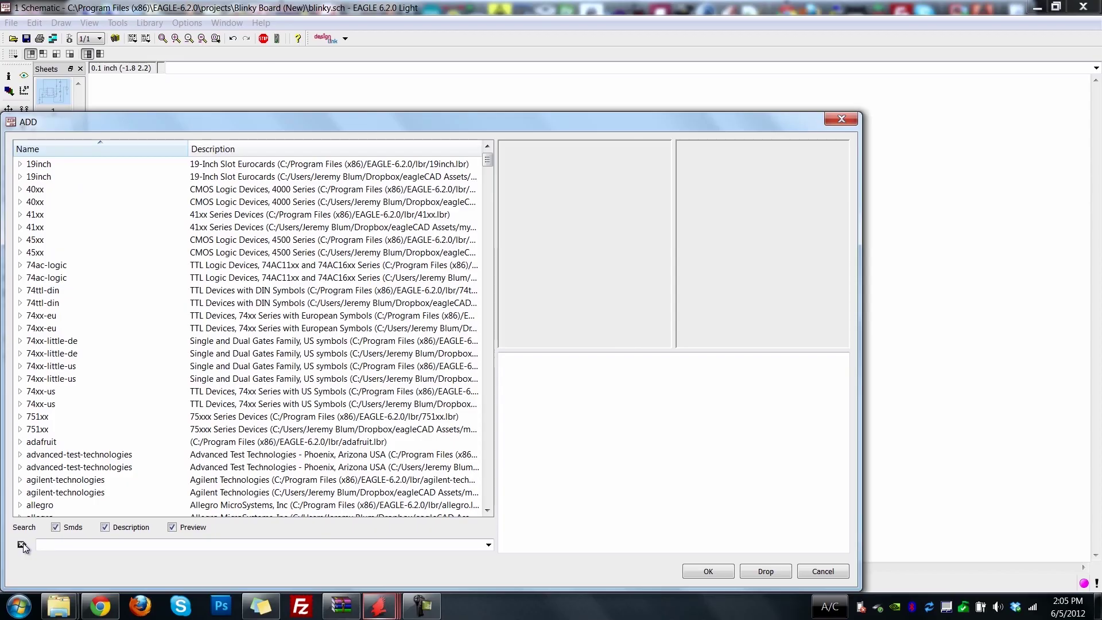
click(45, 481)
key(s)
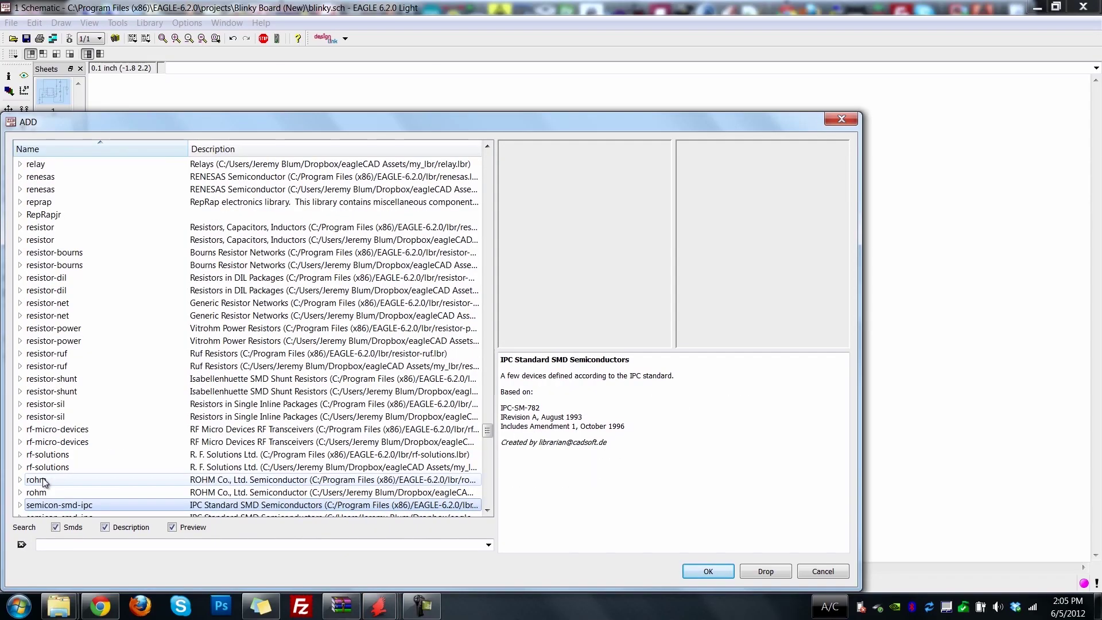
scroll(58, 467, down, 5)
scroll(57, 467, down, 4)
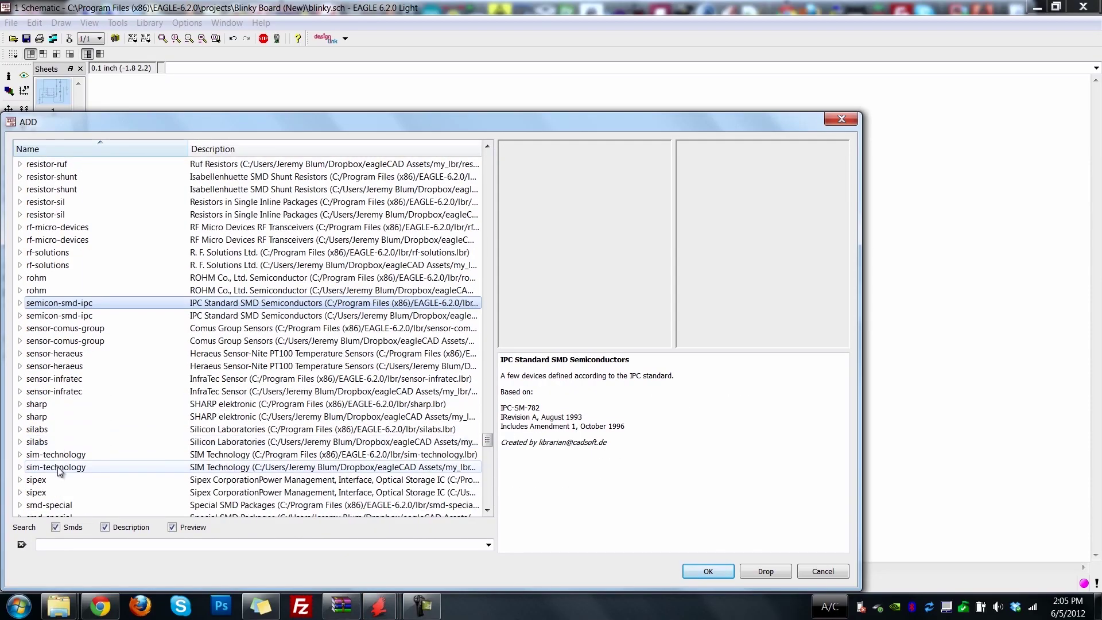
scroll(60, 451, down, 3)
scroll(59, 451, down, 1)
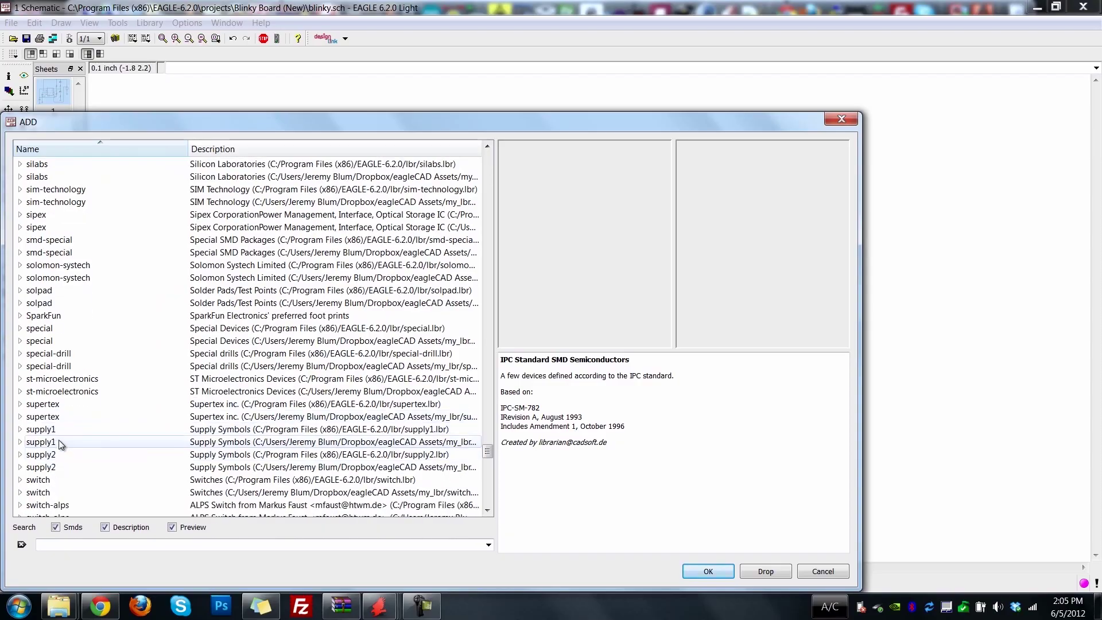
double_click(60, 431)
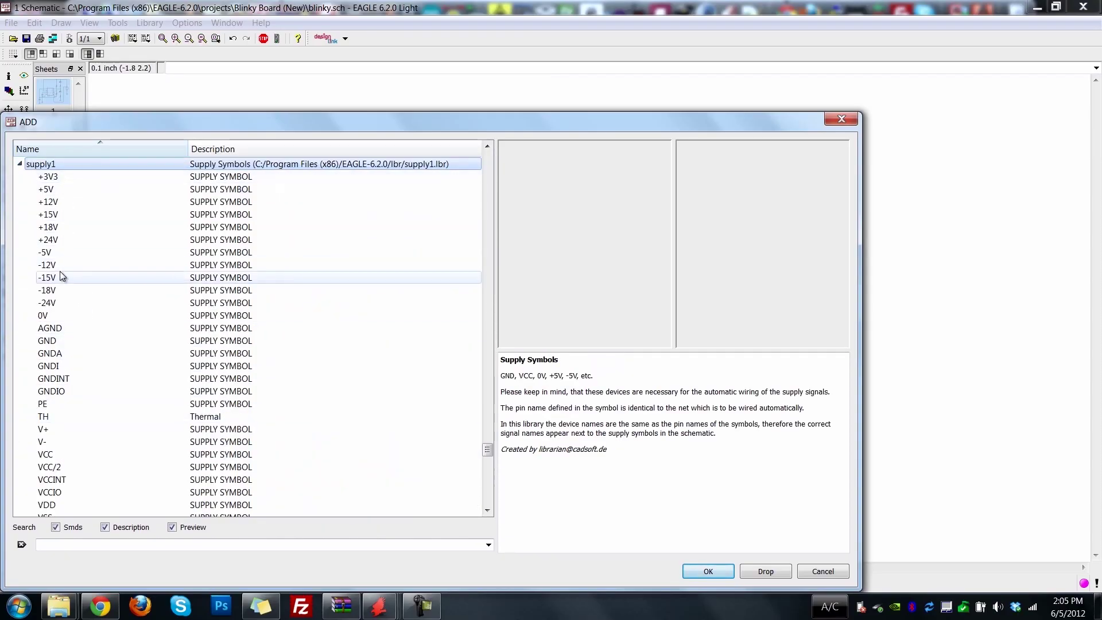
Add a VCC supply symbol from the supply1 library just above the upper end of the coin cell's positive net
scroll(74, 350, down, 1)
click(71, 404)
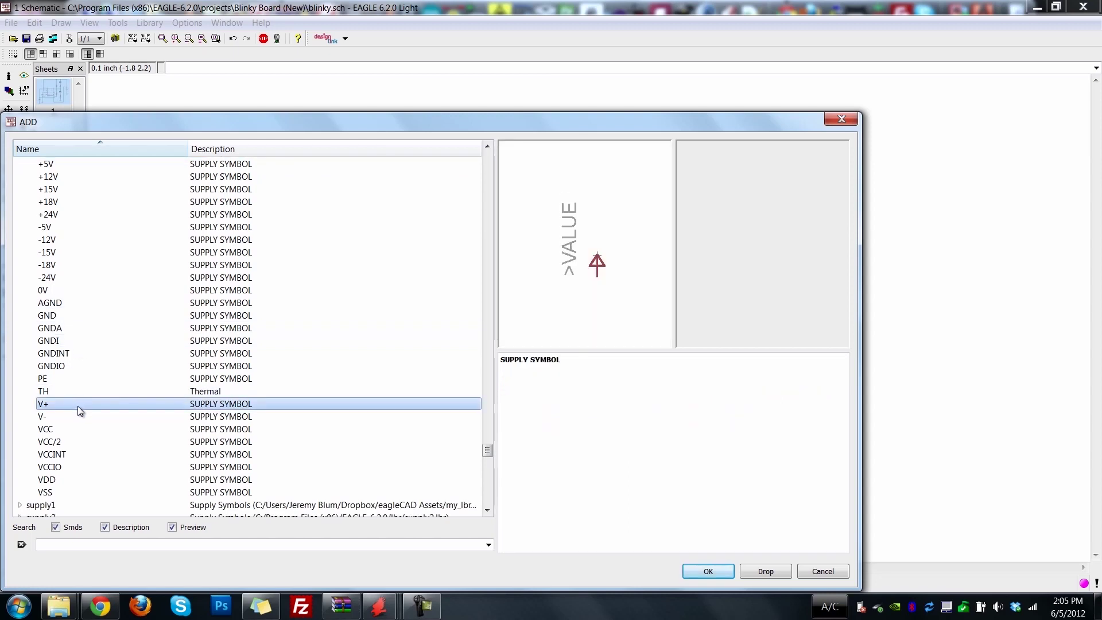
scroll(82, 384, up, 1)
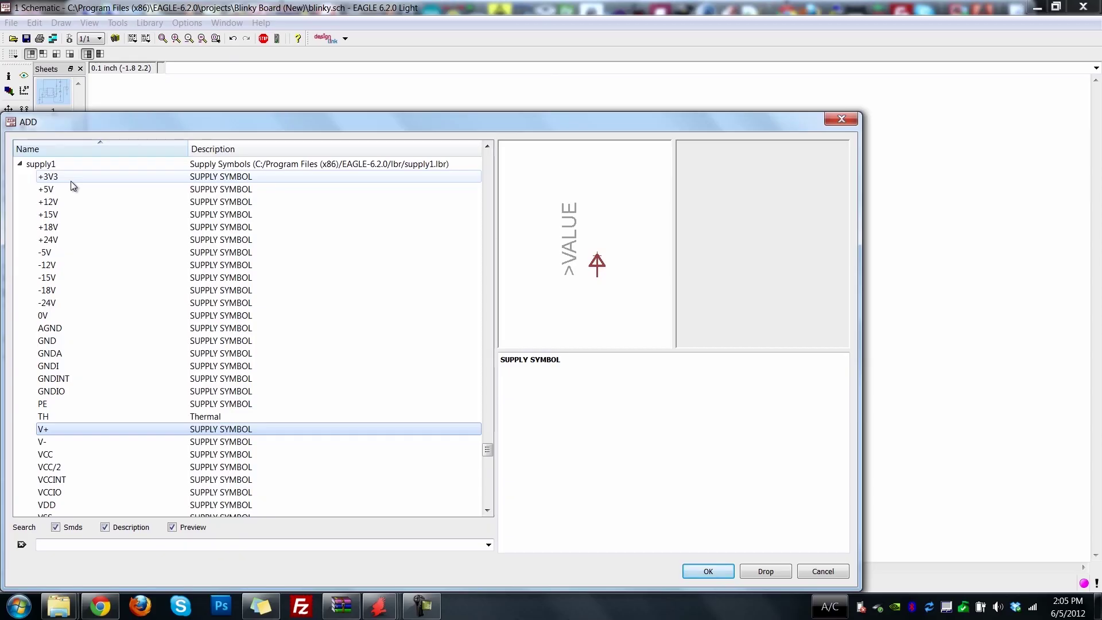
scroll(78, 396, down, 1)
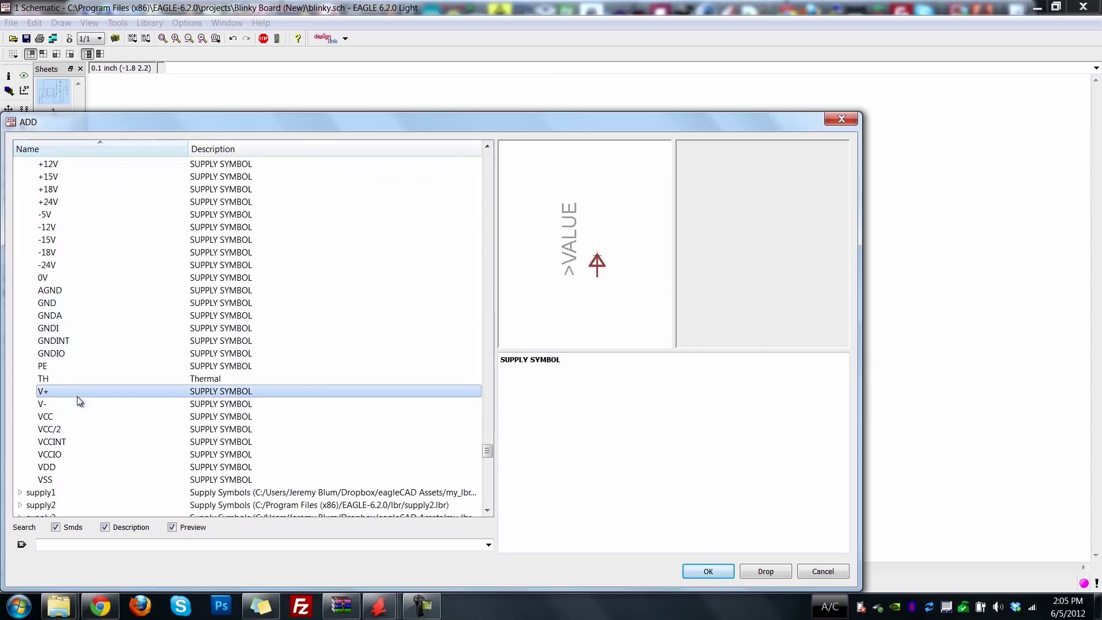
click(80, 468)
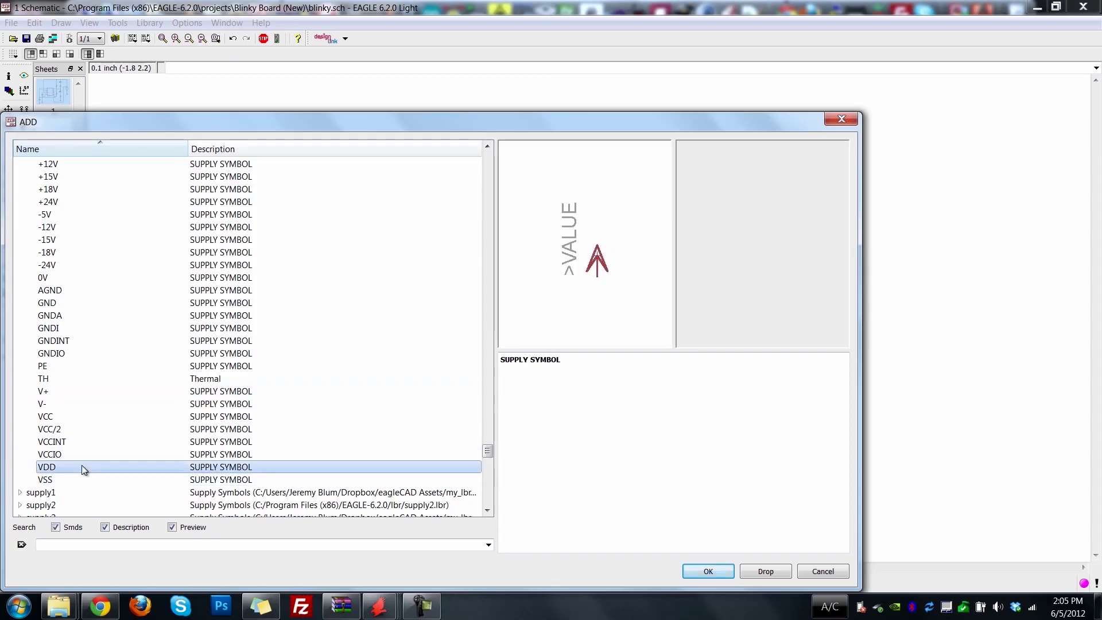
click(74, 416)
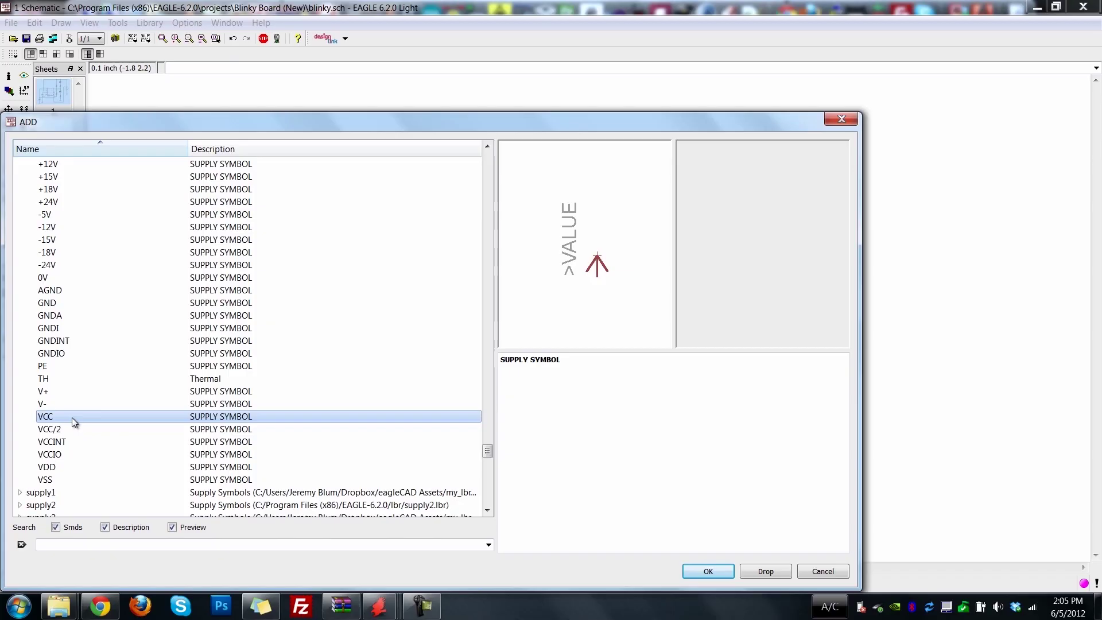
click(707, 571)
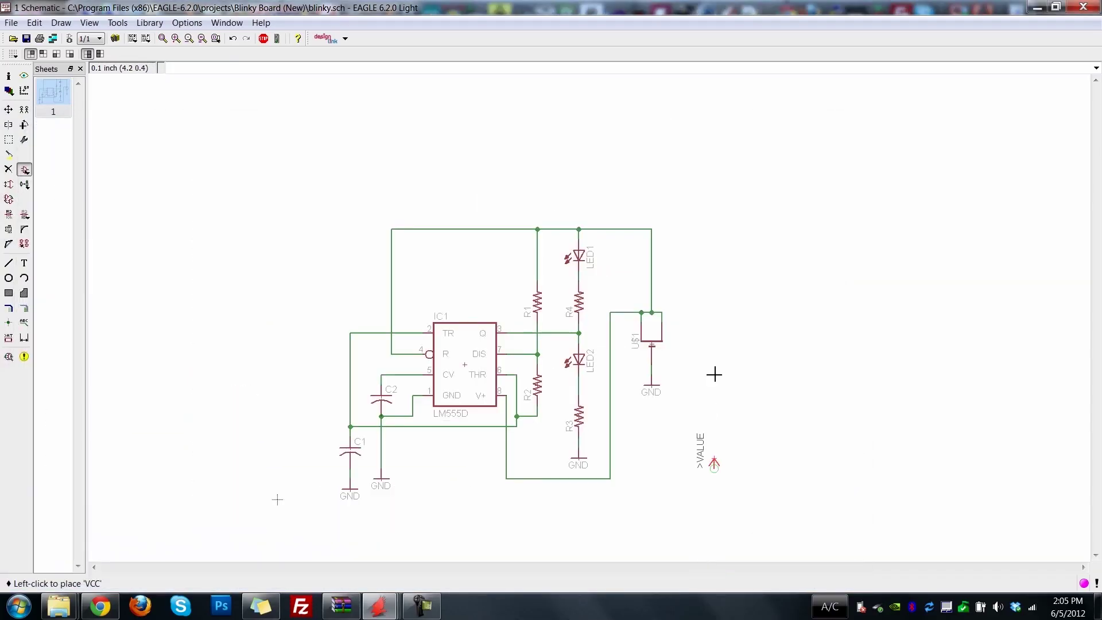
click(653, 206)
key(Escape)
key(Escape)
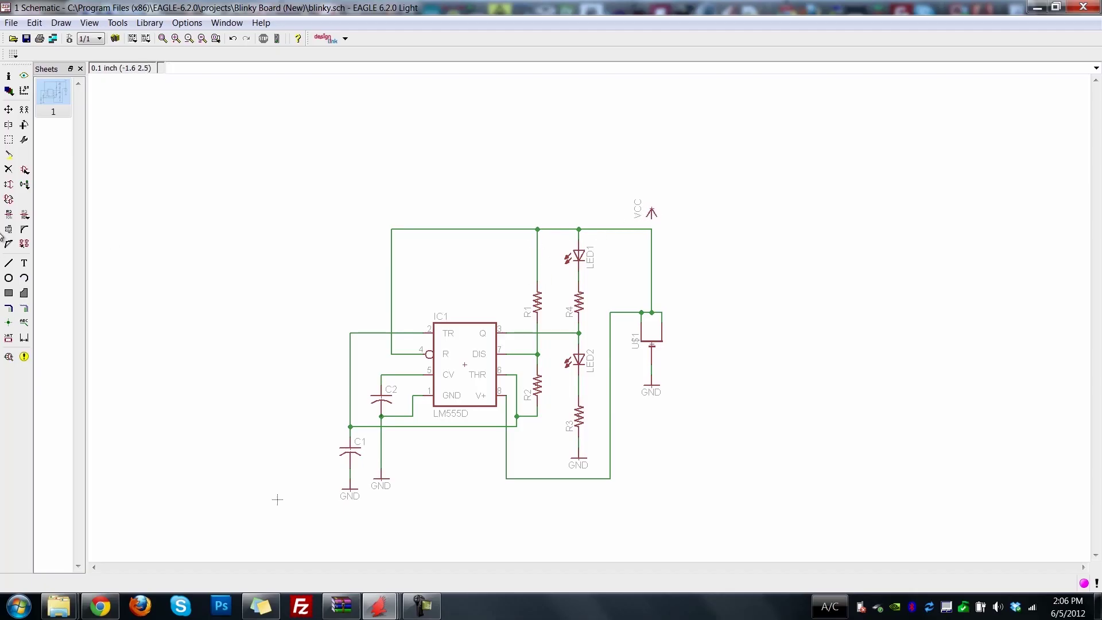
Delete the upper horizontal net segments joining the R pin, R1, LED1 and coin cell, plus the short V+ link at the cell
click(24, 308)
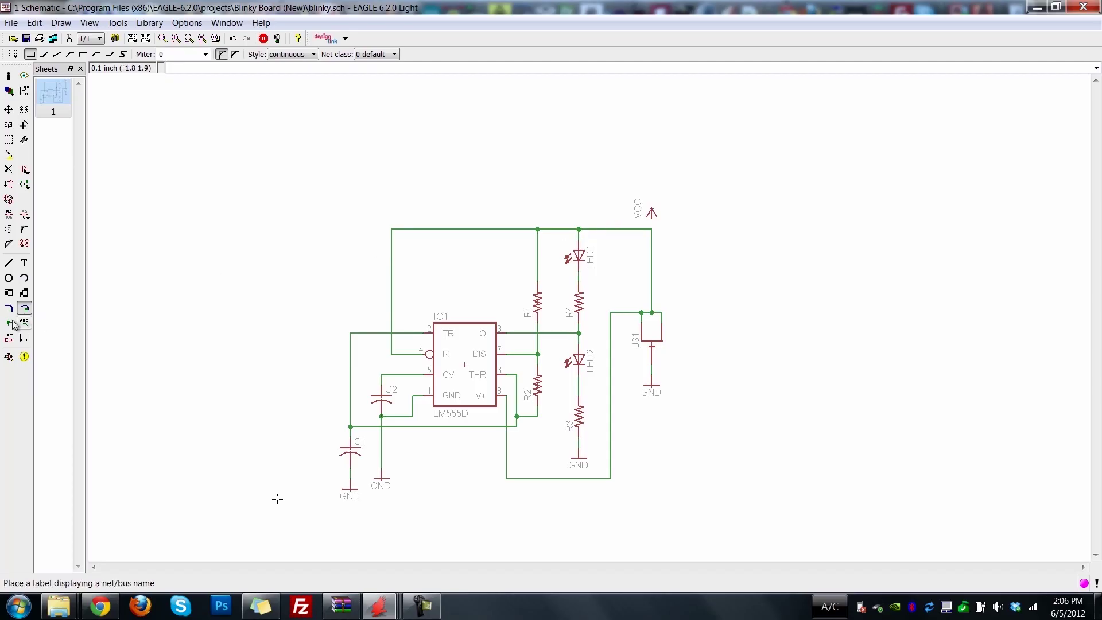
click(9, 170)
click(600, 229)
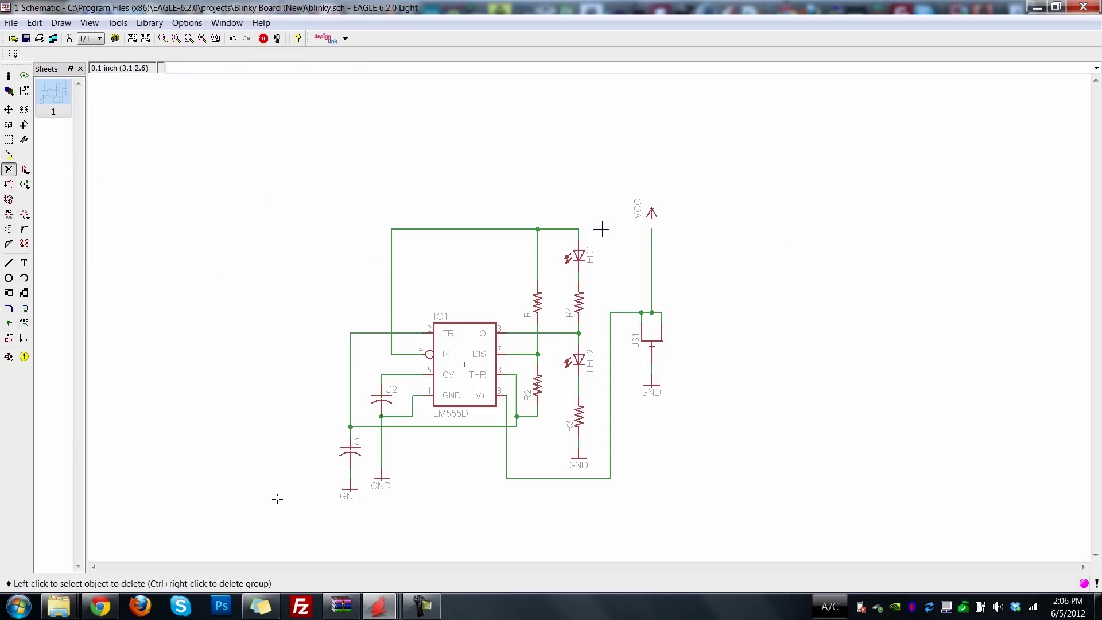
click(560, 229)
click(491, 229)
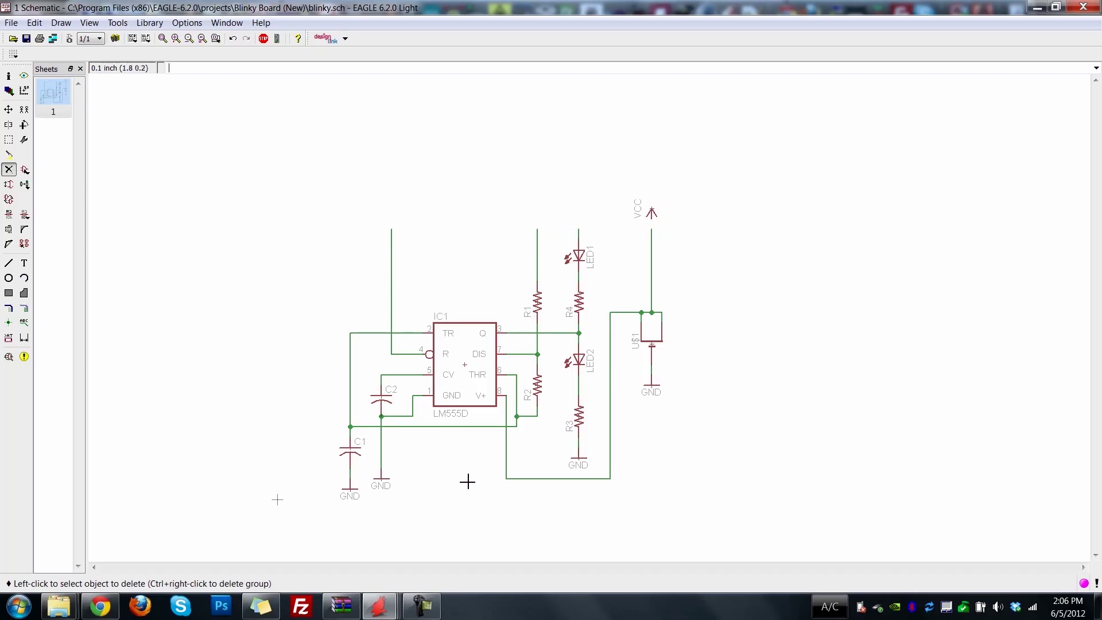
click(631, 312)
Connect the VCC symbol to the coin cell's positive net and merge that net segment into VCC
click(24, 310)
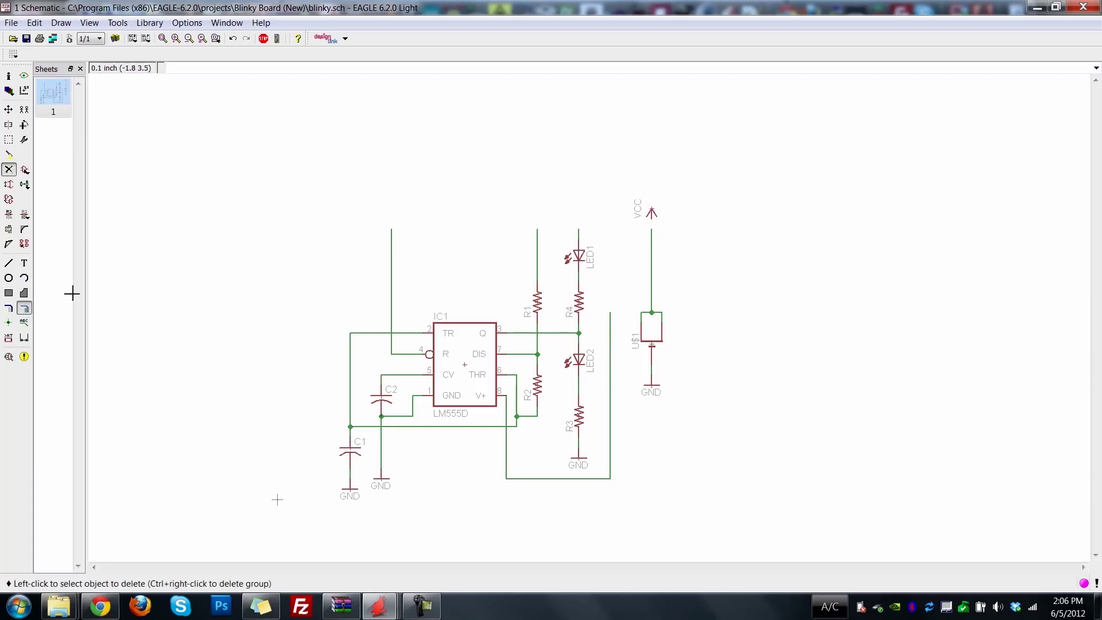
click(653, 222)
click(653, 228)
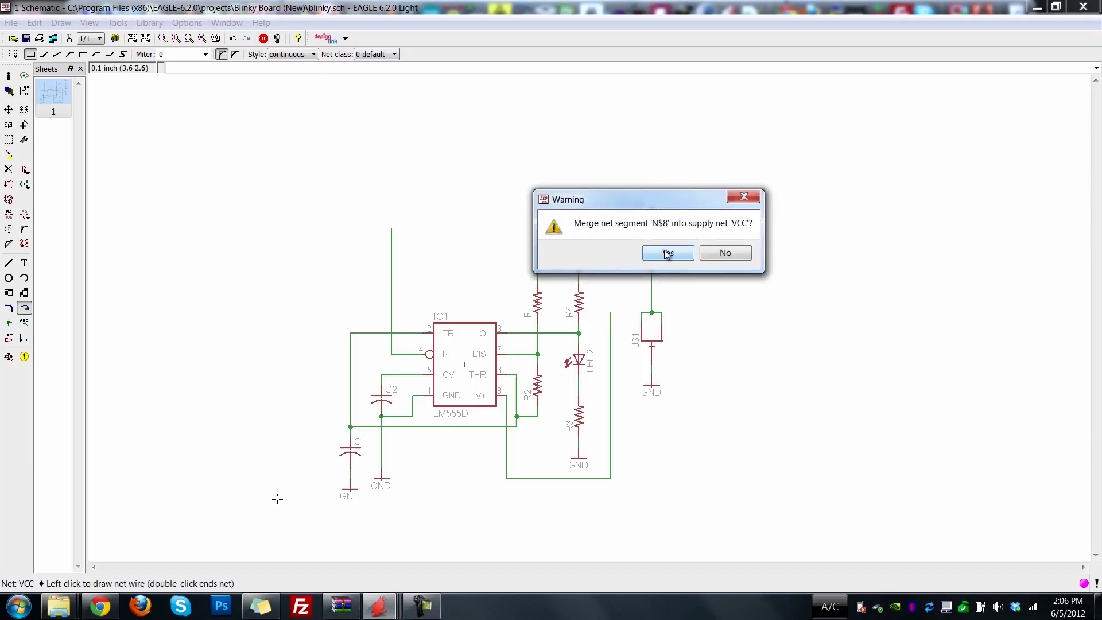
drag(663, 197, 820, 164)
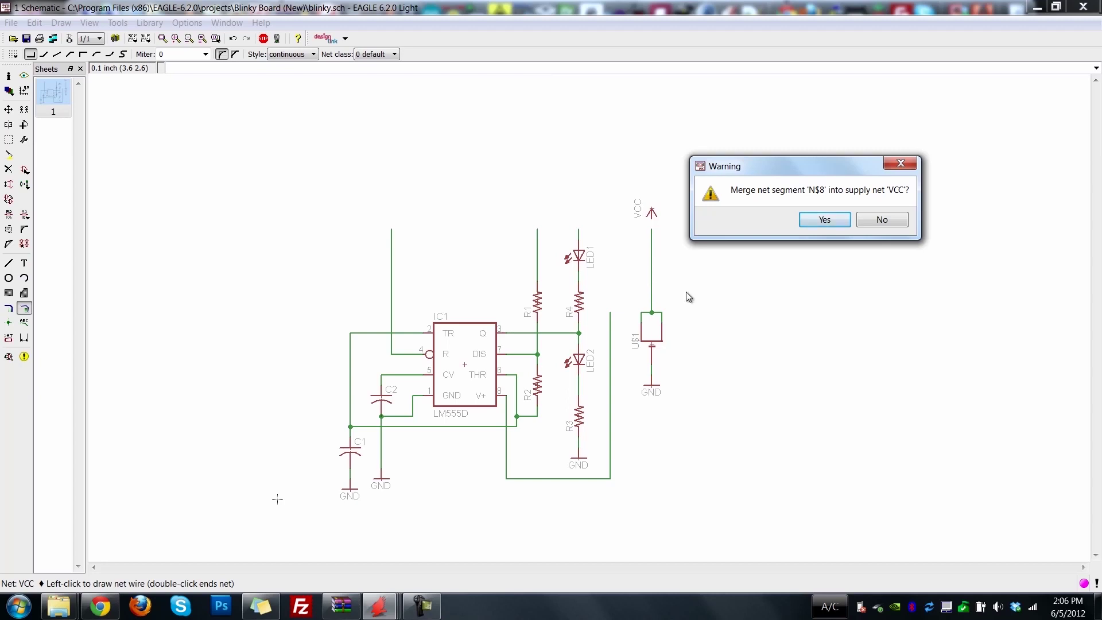
click(833, 220)
Move the VCC symbol down so it sits directly above the coin cell's positive terminal
key(F7)
click(652, 218)
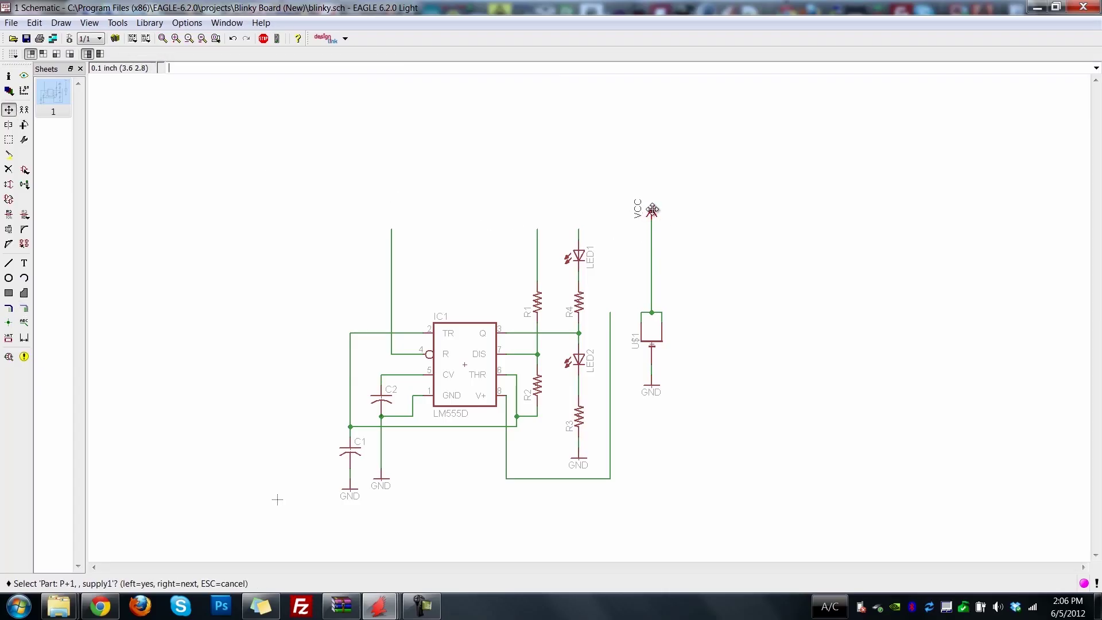
click(652, 210)
click(653, 296)
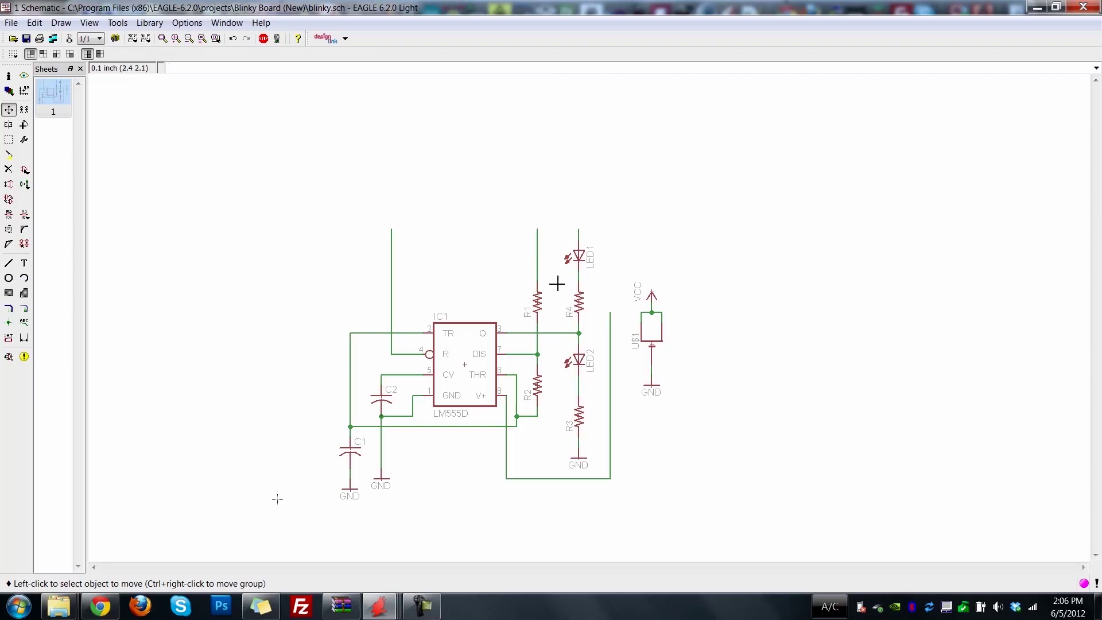
Copy the VCC symbol above the open net ends of LED1, R1 and IC1's R pin (4)
click(24, 109)
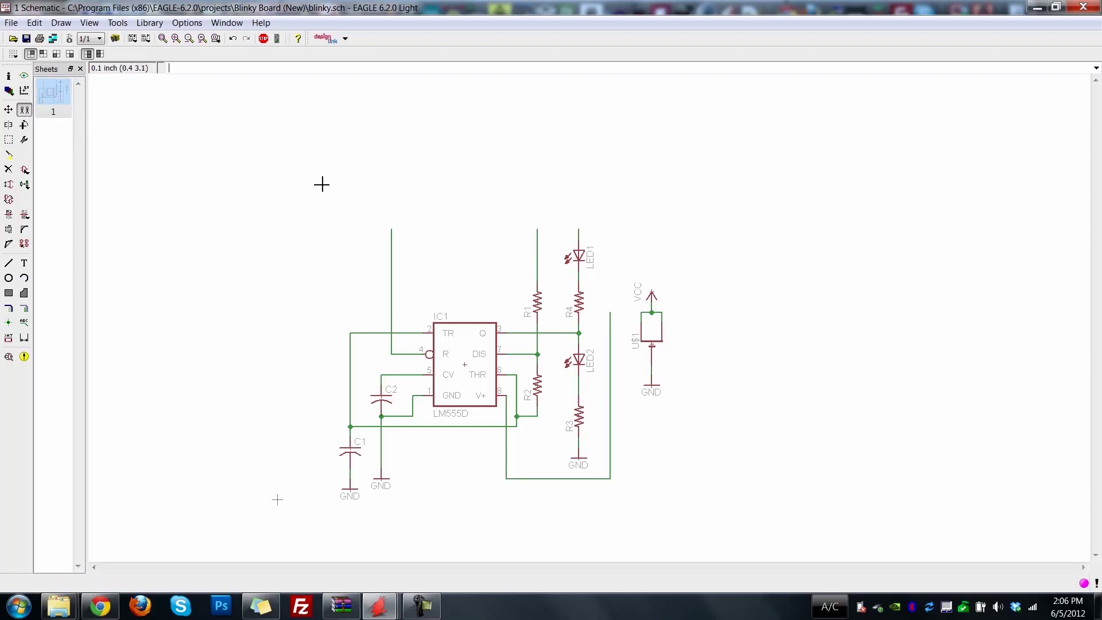
click(637, 294)
click(645, 279)
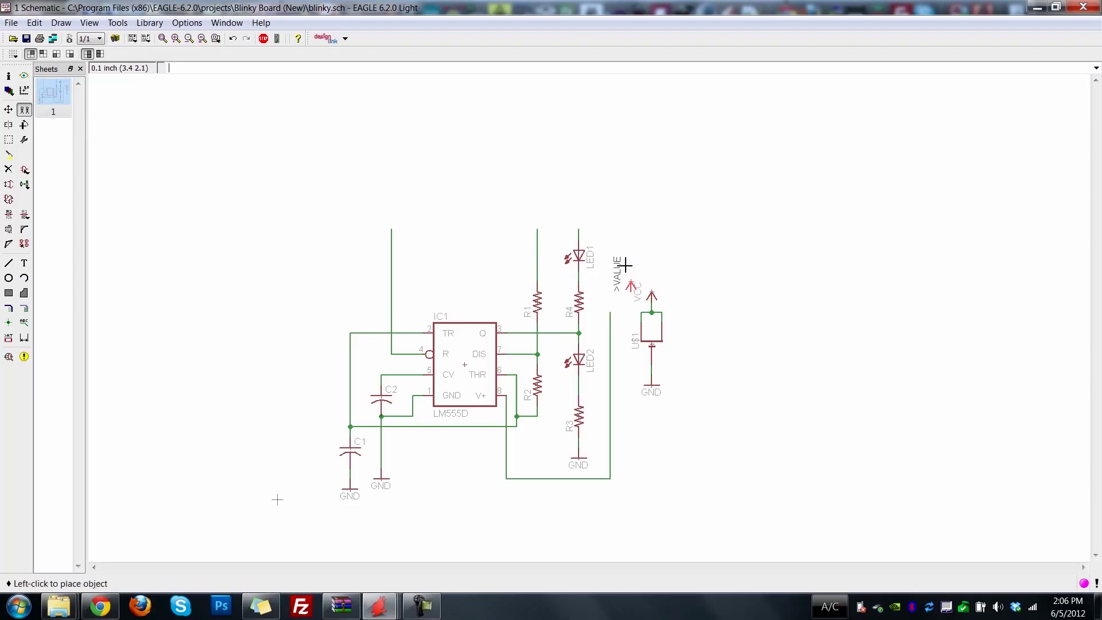
click(580, 213)
click(580, 213)
click(537, 214)
click(537, 213)
click(391, 213)
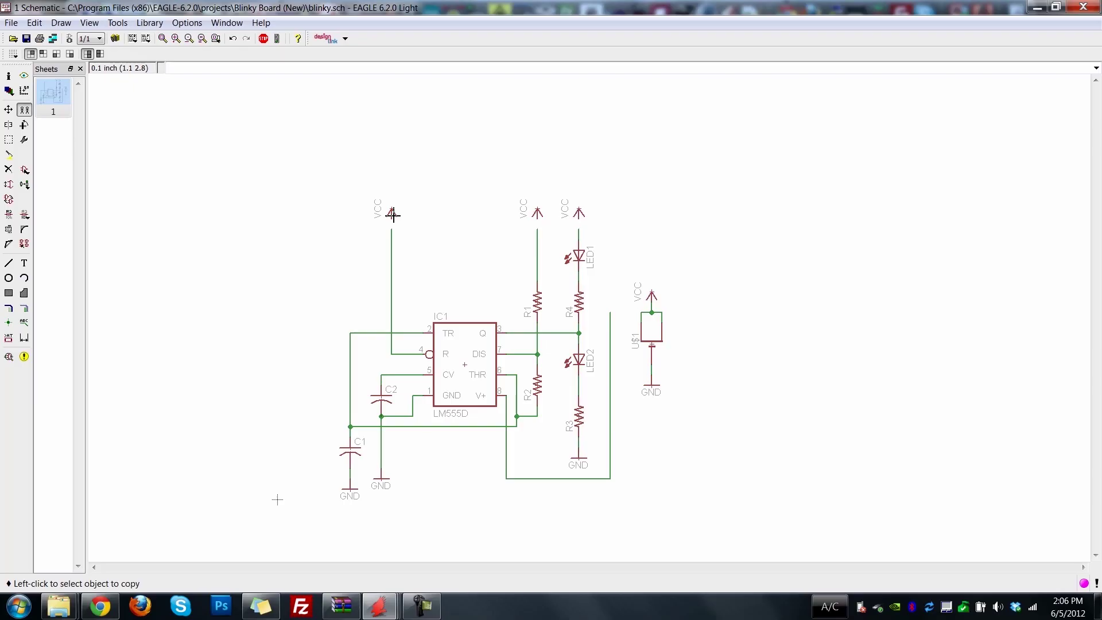
Connect the three copied VCC symbols to the nets of the R pin, R1 and LED1, merging each net into VCC
click(24, 308)
click(393, 227)
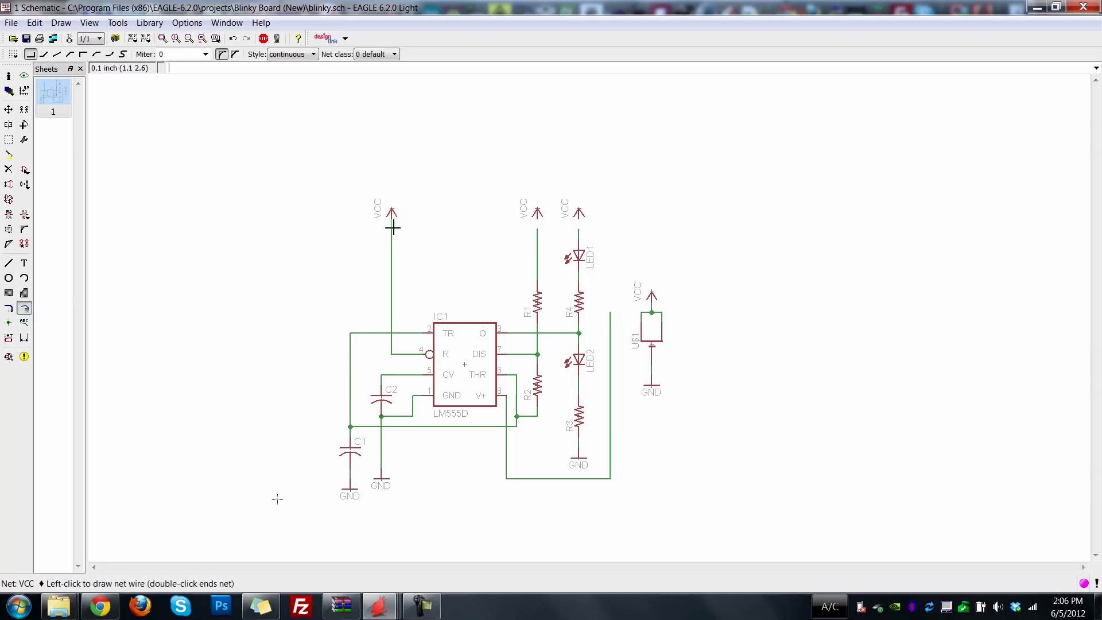
click(393, 228)
key(Return)
click(537, 227)
click(537, 227)
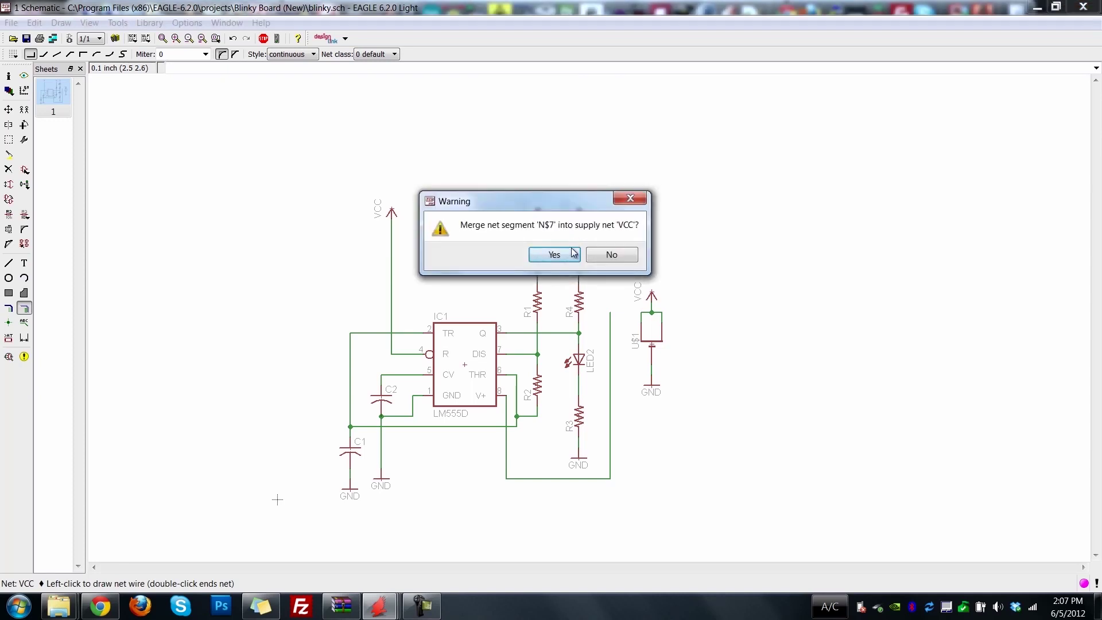
click(554, 254)
click(580, 229)
click(581, 229)
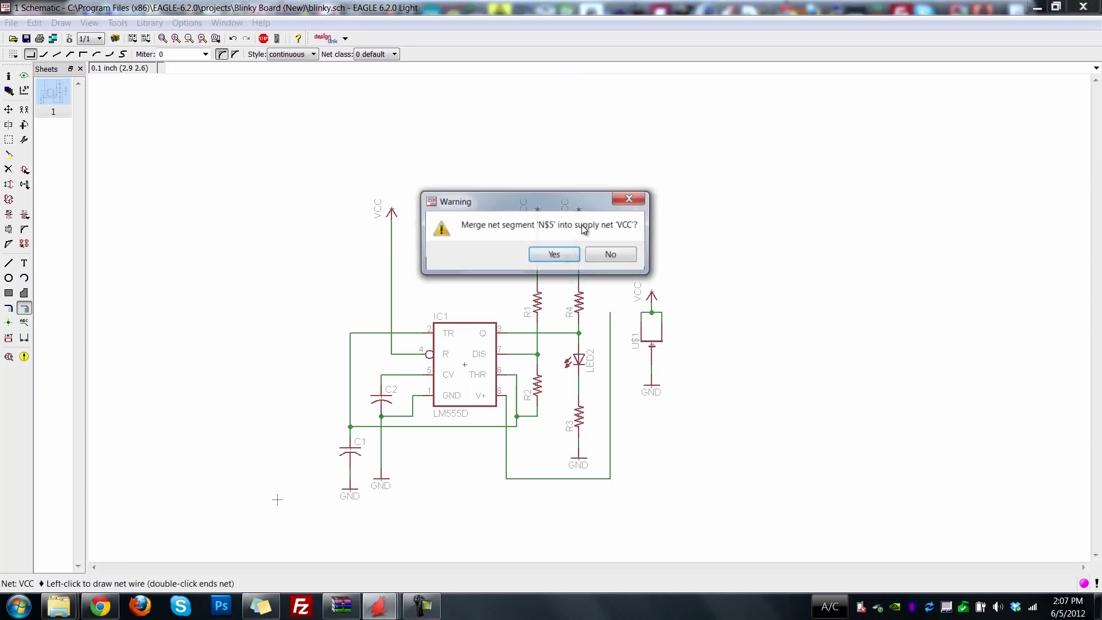
click(553, 253)
Rotate the R pin's VCC symbol to point left and move it in line with pin 4 beside IC1
click(9, 109)
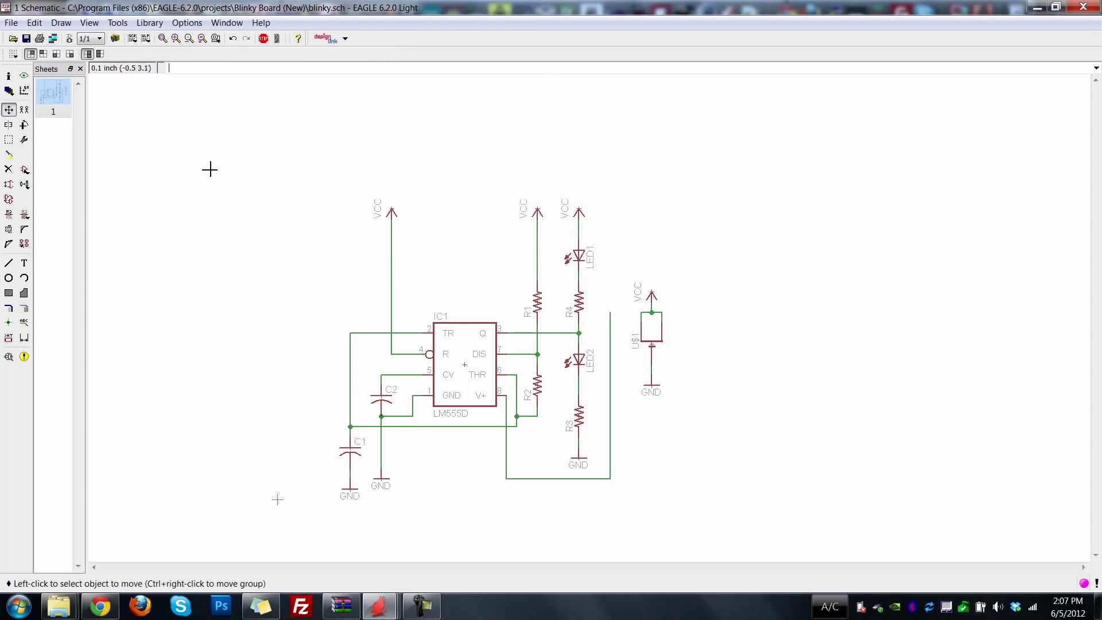
click(392, 211)
click(396, 316)
click(25, 124)
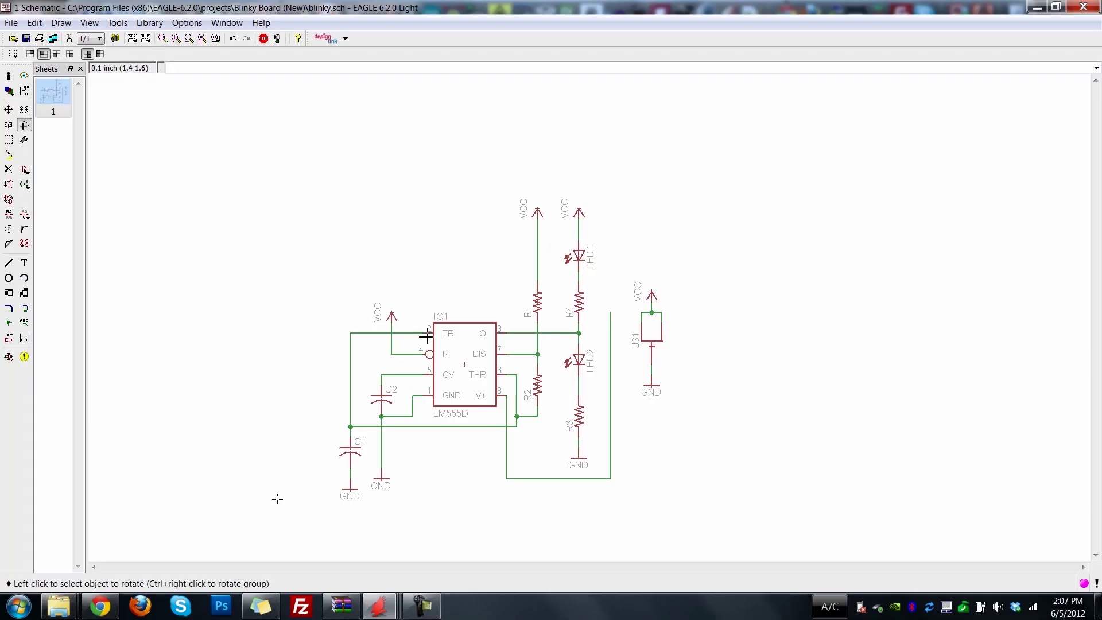
click(393, 314)
click(9, 109)
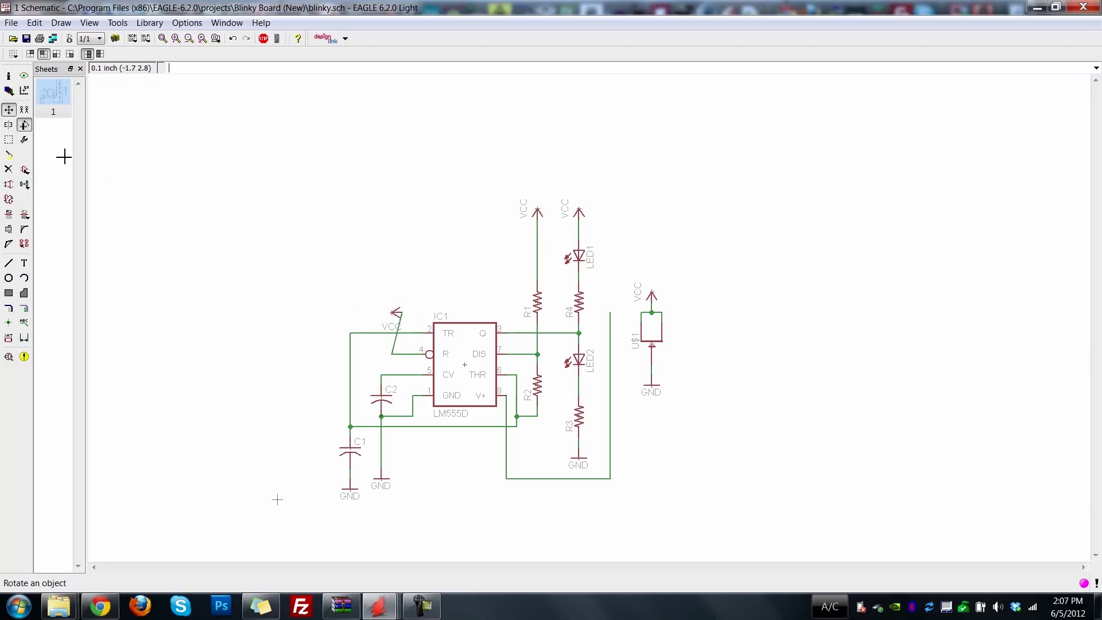
click(393, 314)
click(385, 319)
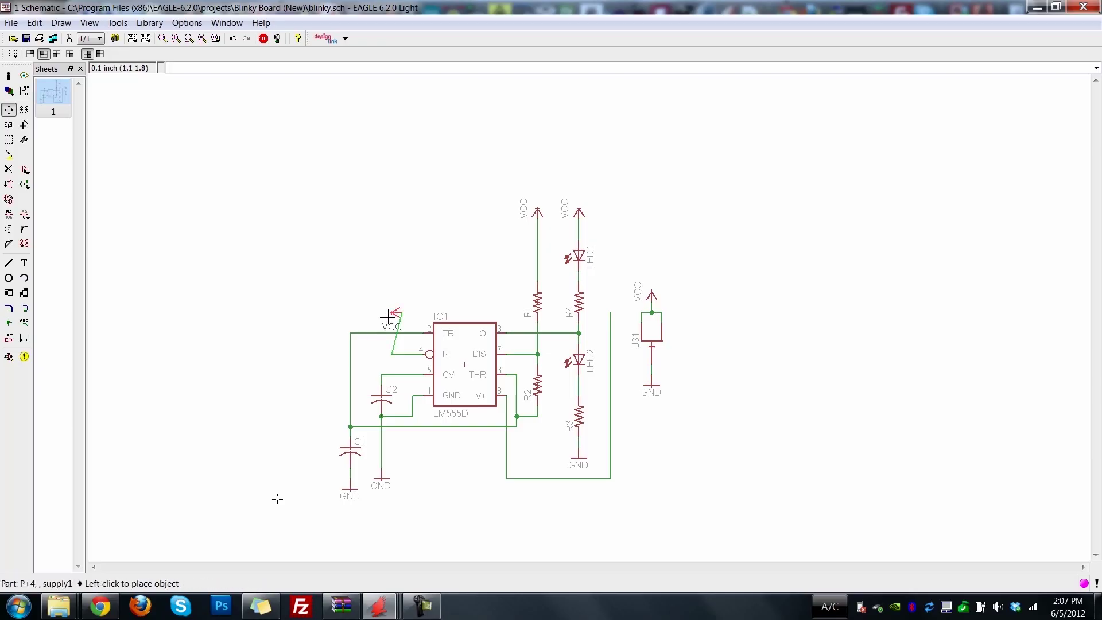
click(390, 354)
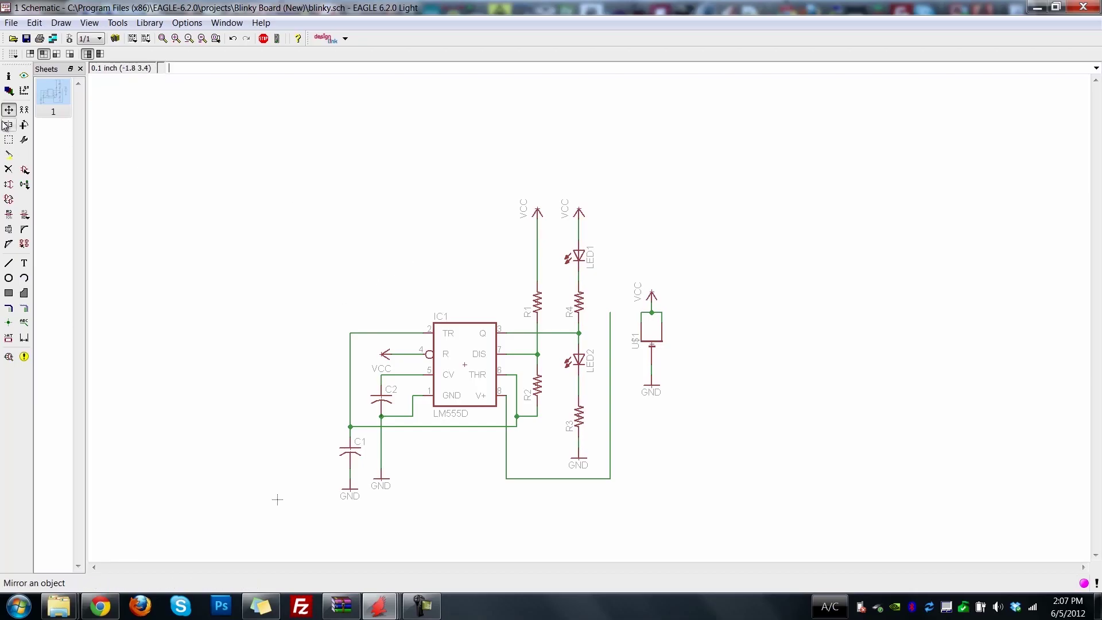
Move R1's VCC symbol down close above R1 and LED1's VCC symbol slightly down toward LED1
click(534, 212)
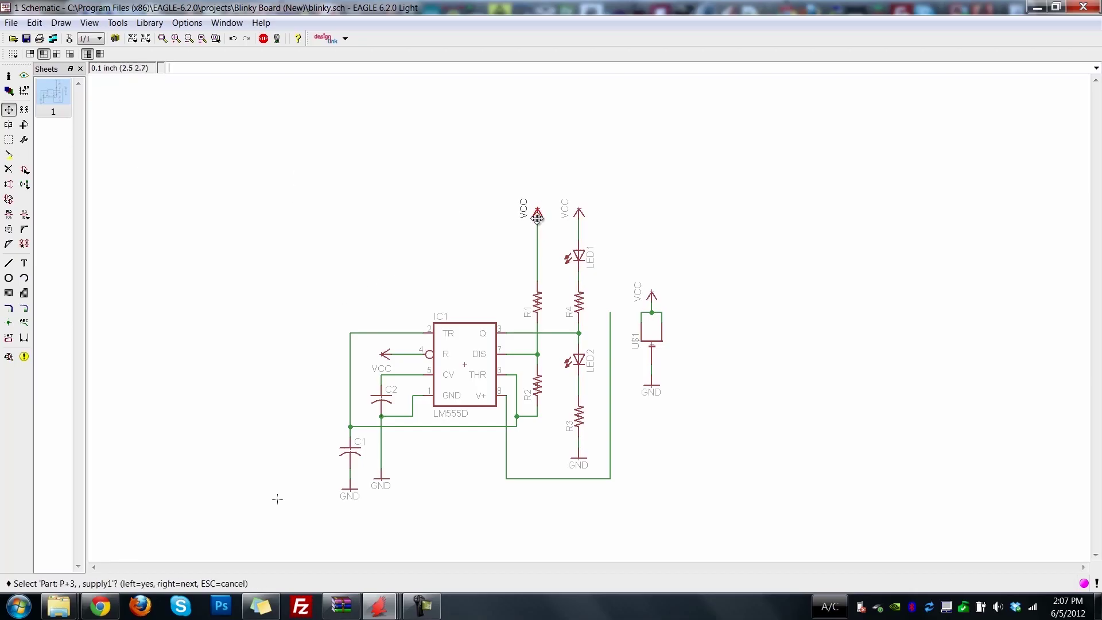
click(538, 262)
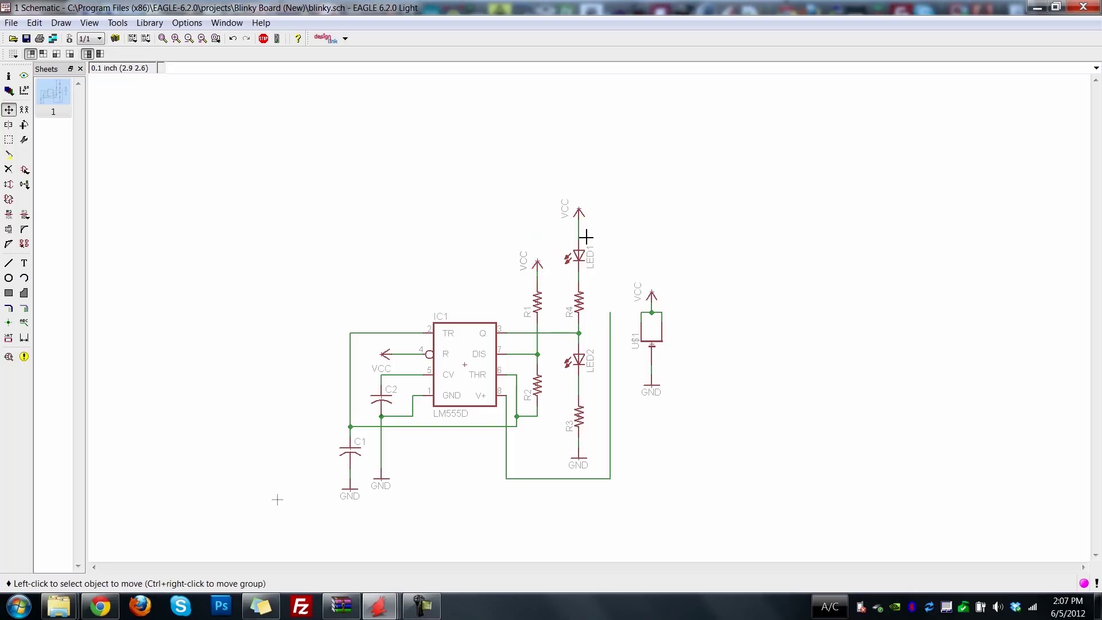
click(579, 210)
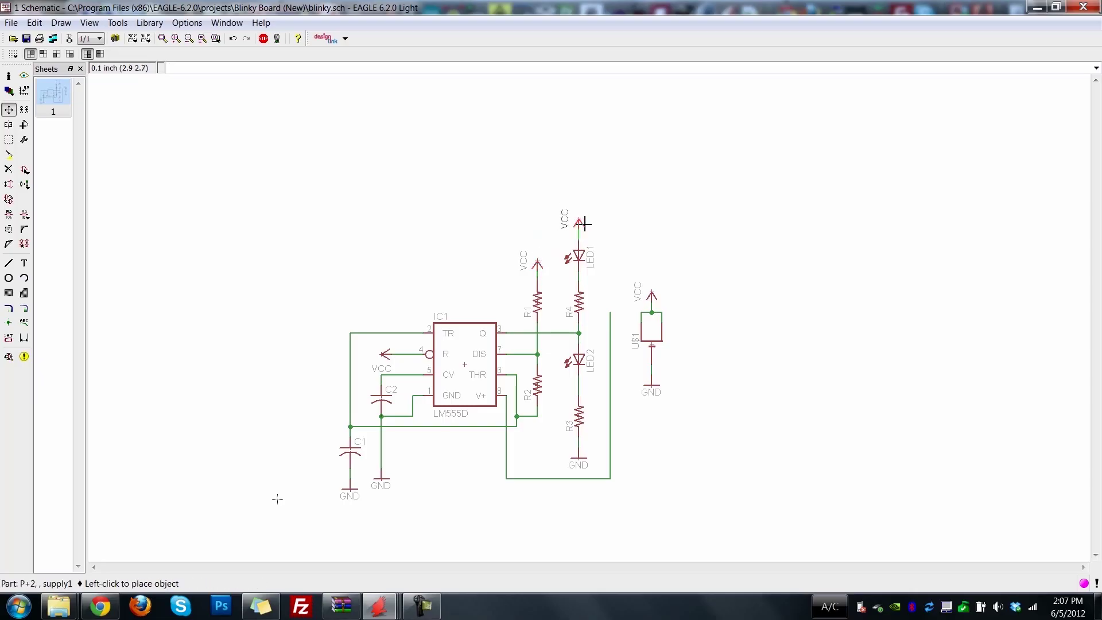
click(584, 223)
Move R3 up closer to LED2 and raise the GND symbol beneath it
click(580, 423)
click(581, 409)
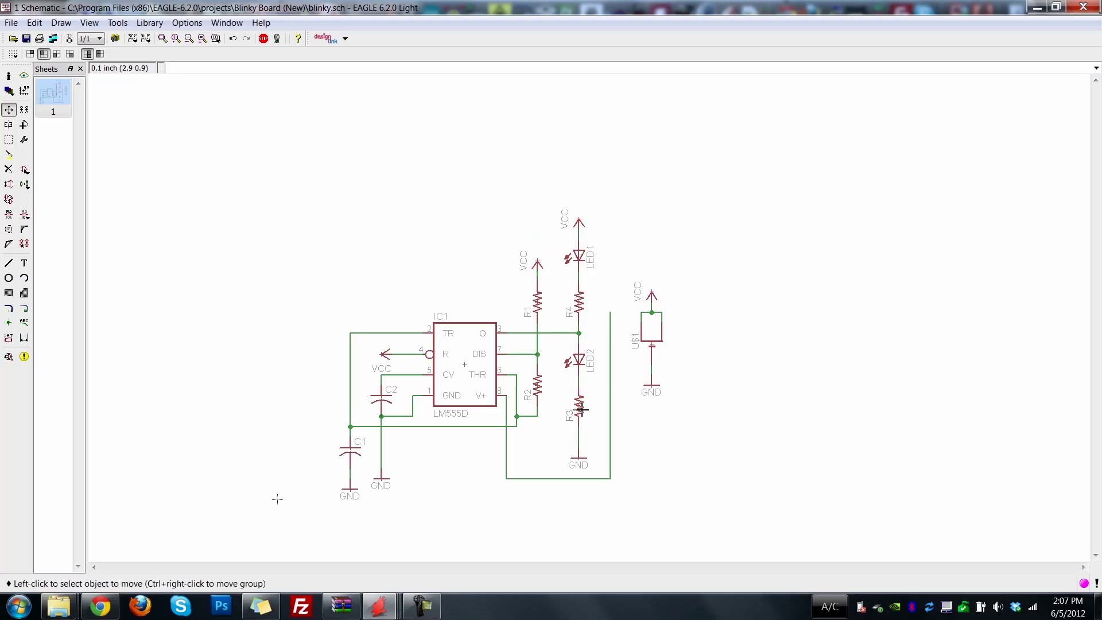
click(580, 462)
click(583, 454)
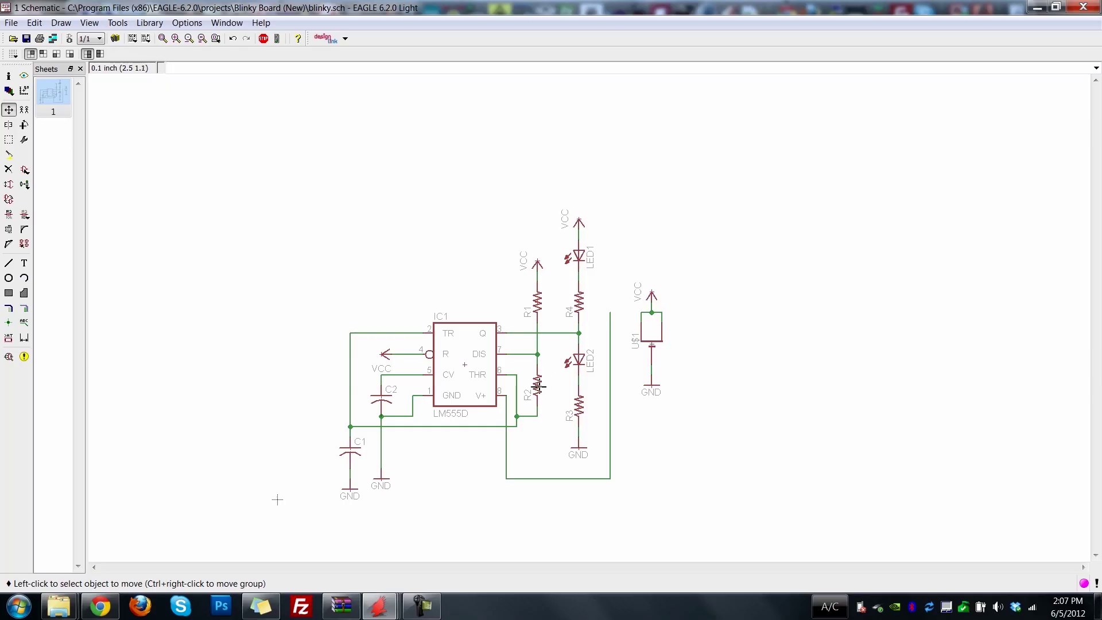
Group R1 with its VCC symbol and move them together 0.1 inch to the right
click(539, 305)
click(538, 304)
click(8, 140)
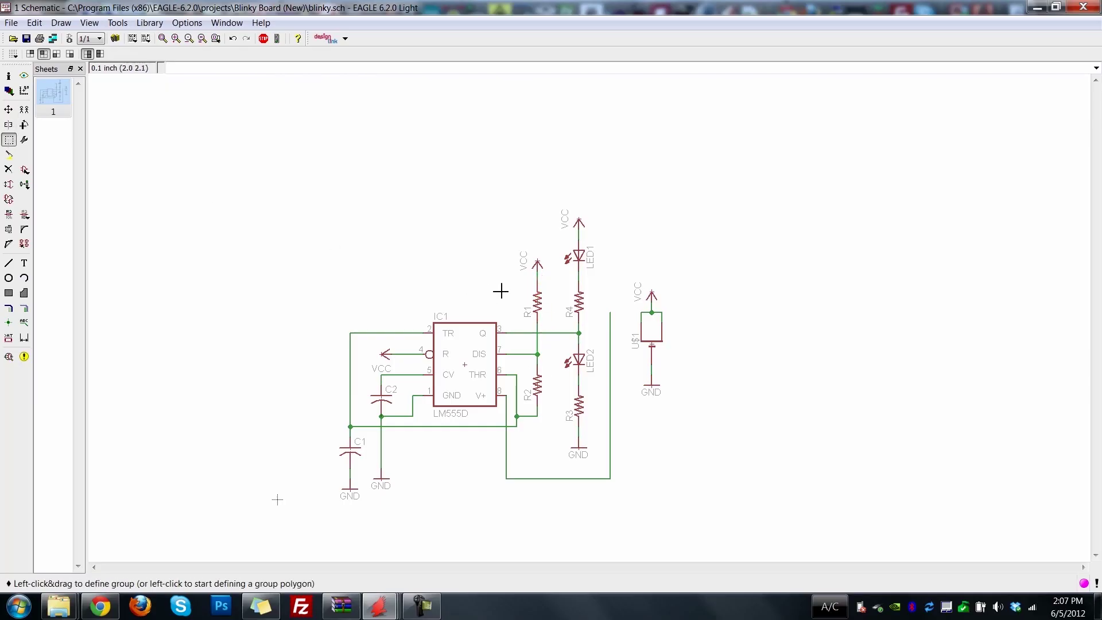
drag(513, 230, 549, 332)
key(F7)
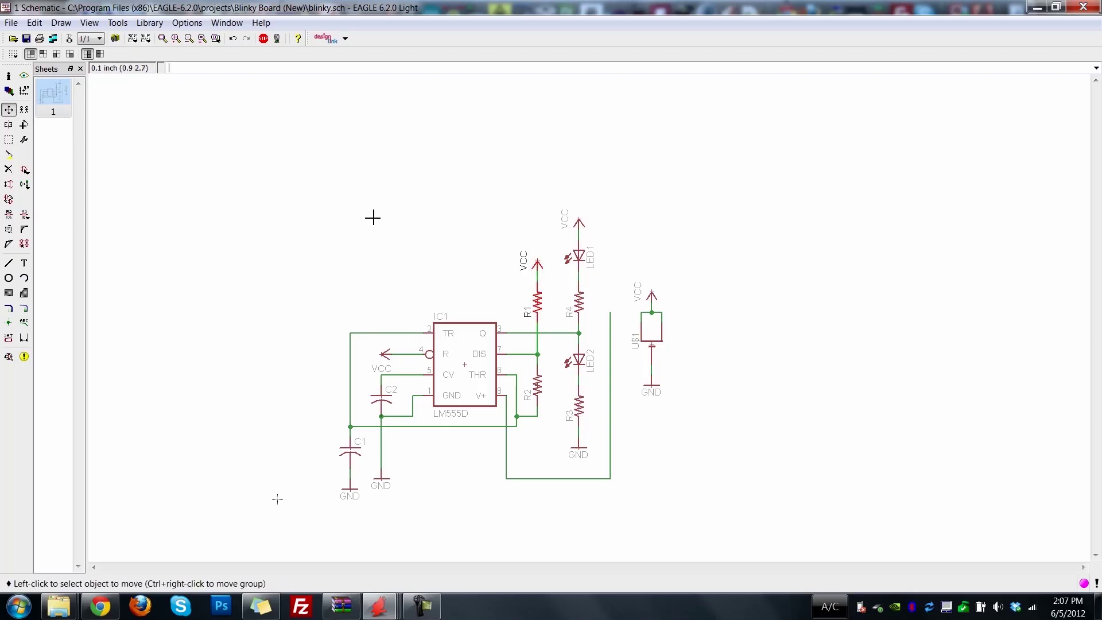
ctrl+right_click(542, 303)
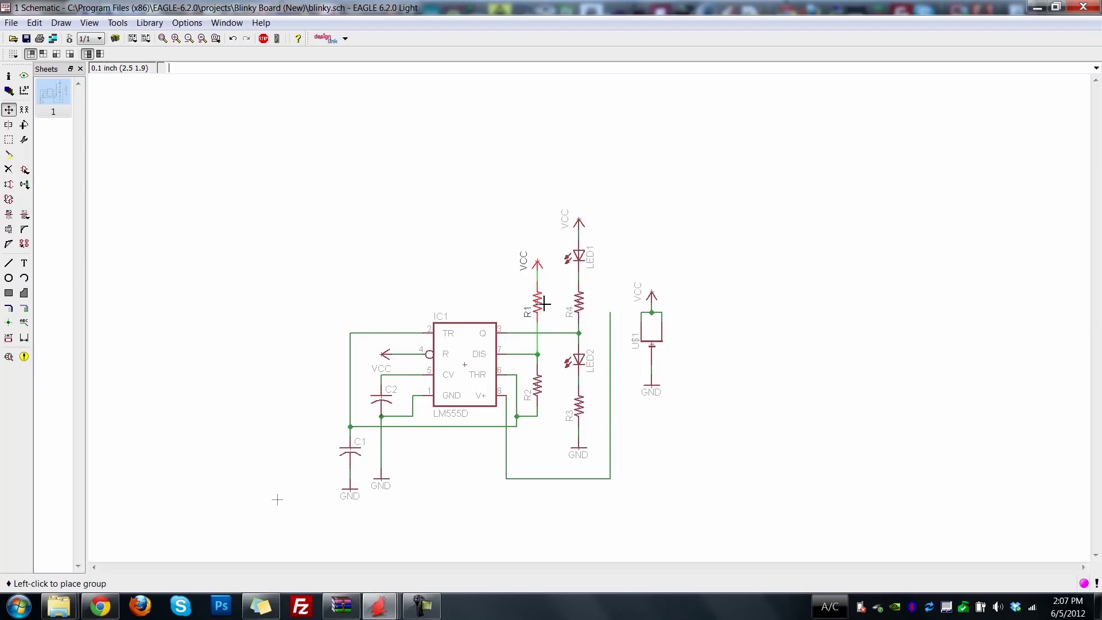
click(543, 304)
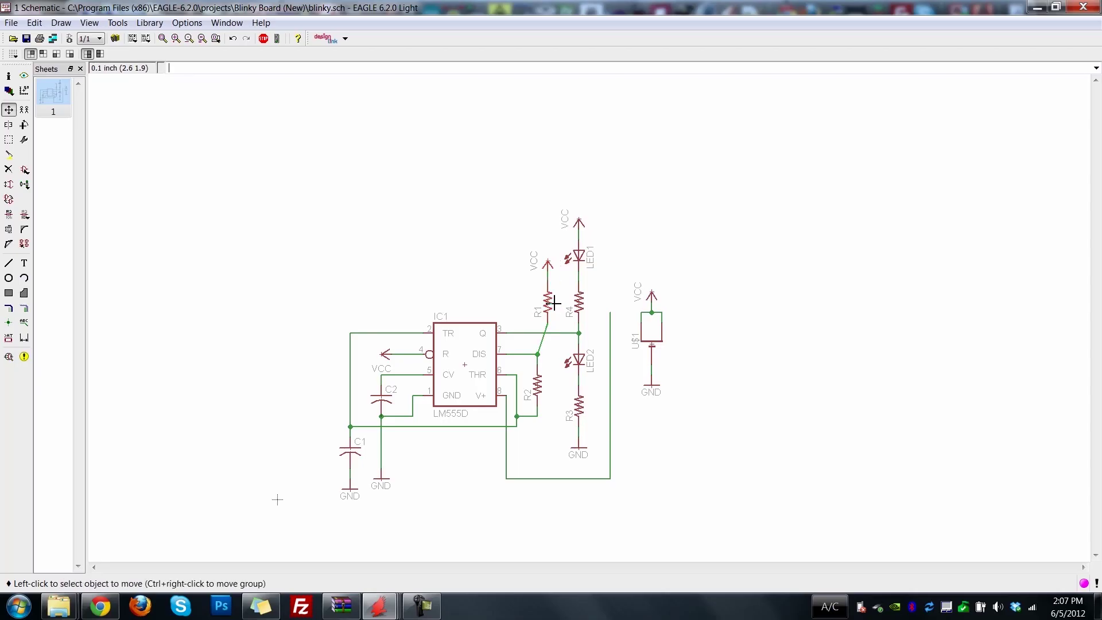
Shift the DIS junction, R2 and the wire corner below R2 to the right, straight under R1
click(538, 354)
click(547, 354)
click(543, 386)
click(548, 386)
click(538, 416)
click(548, 417)
Move the vertical THR wire to the right and lower the wire joining it to R2 onto the horizontal TR net
click(516, 401)
click(527, 402)
click(527, 417)
click(526, 426)
click(548, 419)
click(547, 428)
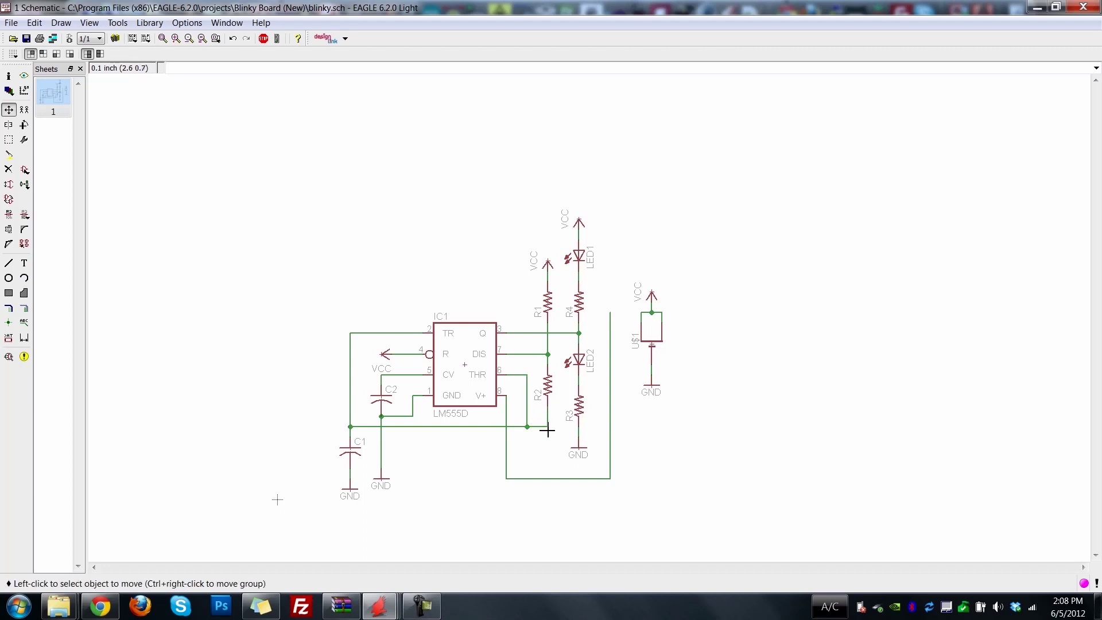
Delete the three segments of the long net running from IC1's V+ pin (8)
click(9, 169)
click(610, 388)
click(542, 482)
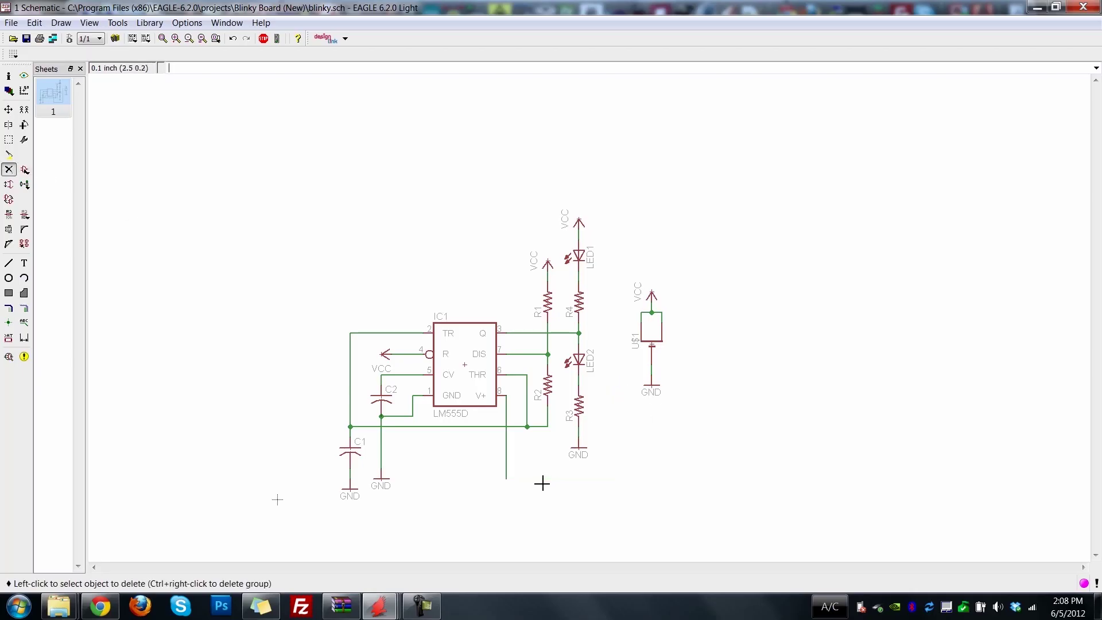
click(508, 459)
Copy the coin cell's VCC symbol beside IC1's V+ pin (8) and connect it to the pin with a net
click(9, 109)
click(24, 109)
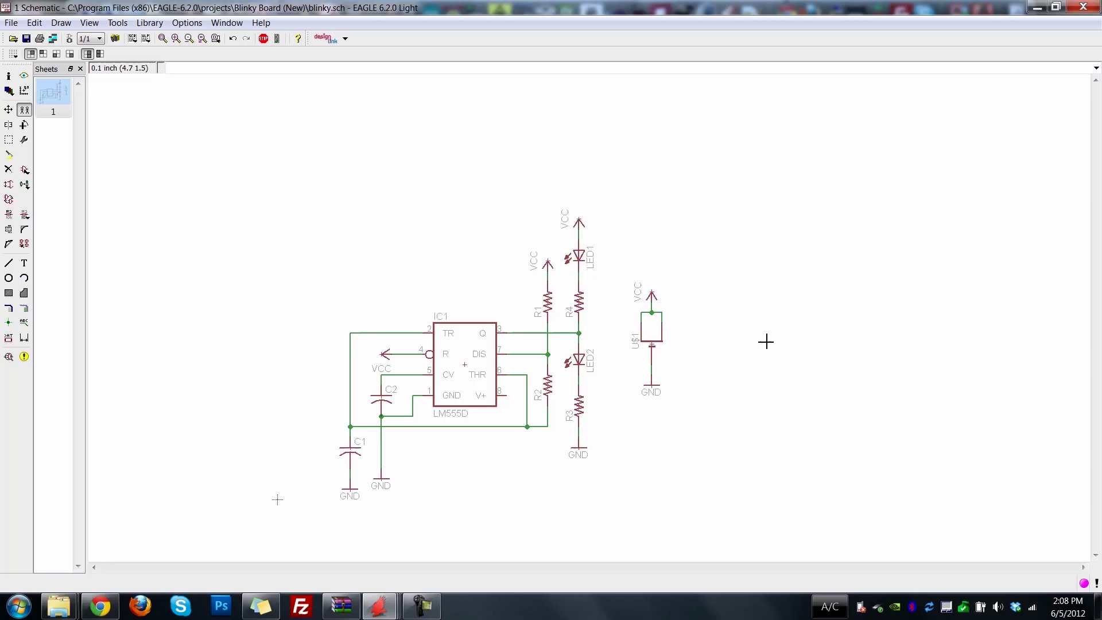
click(652, 296)
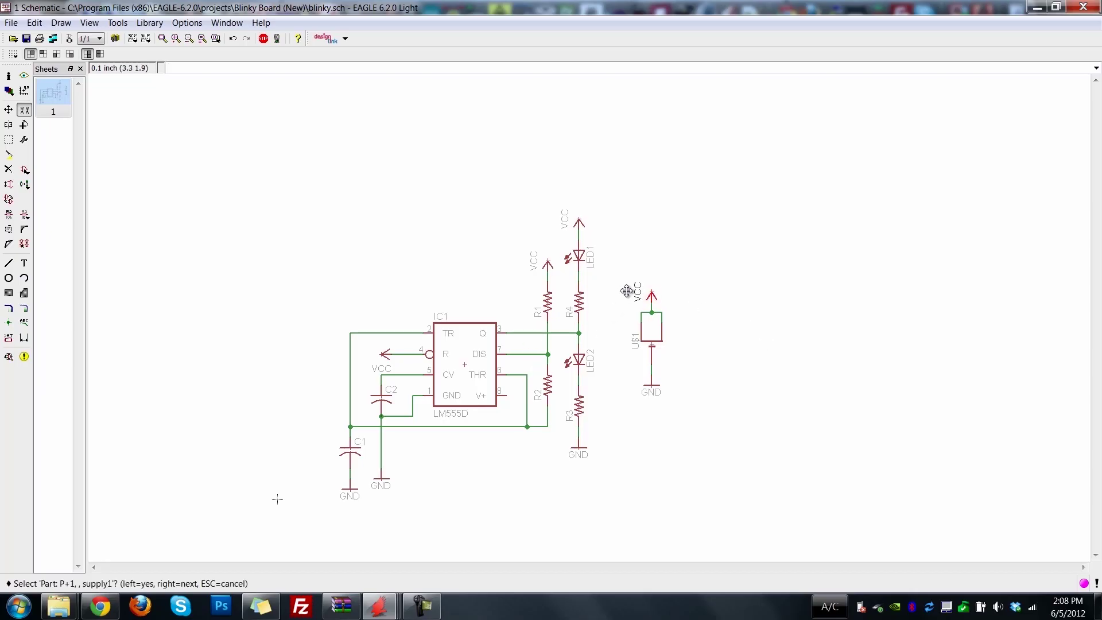
click(652, 297)
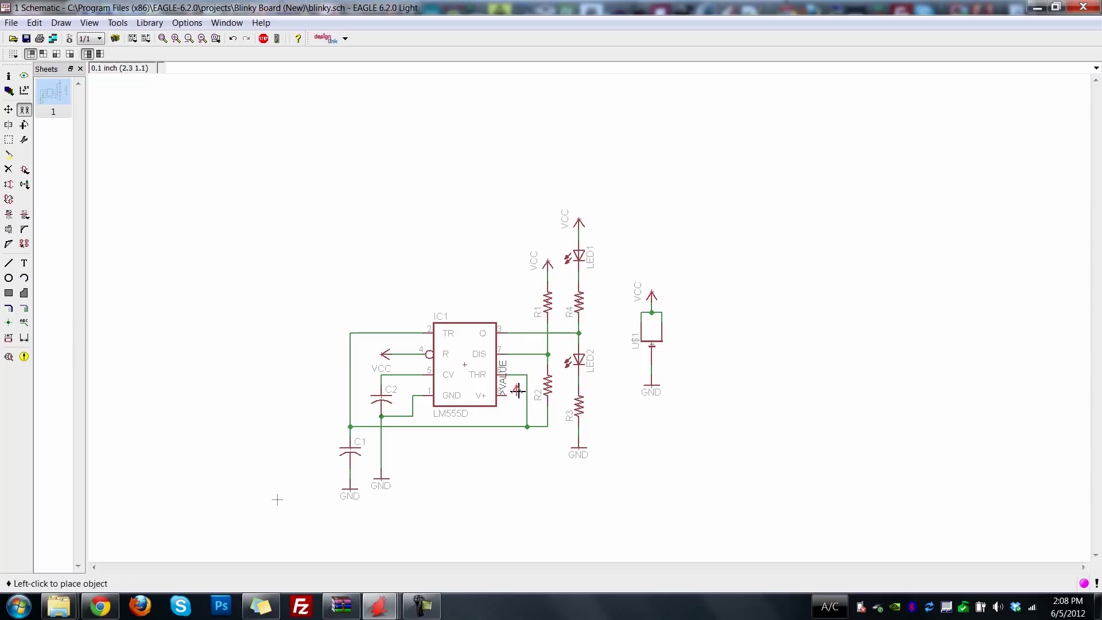
click(518, 390)
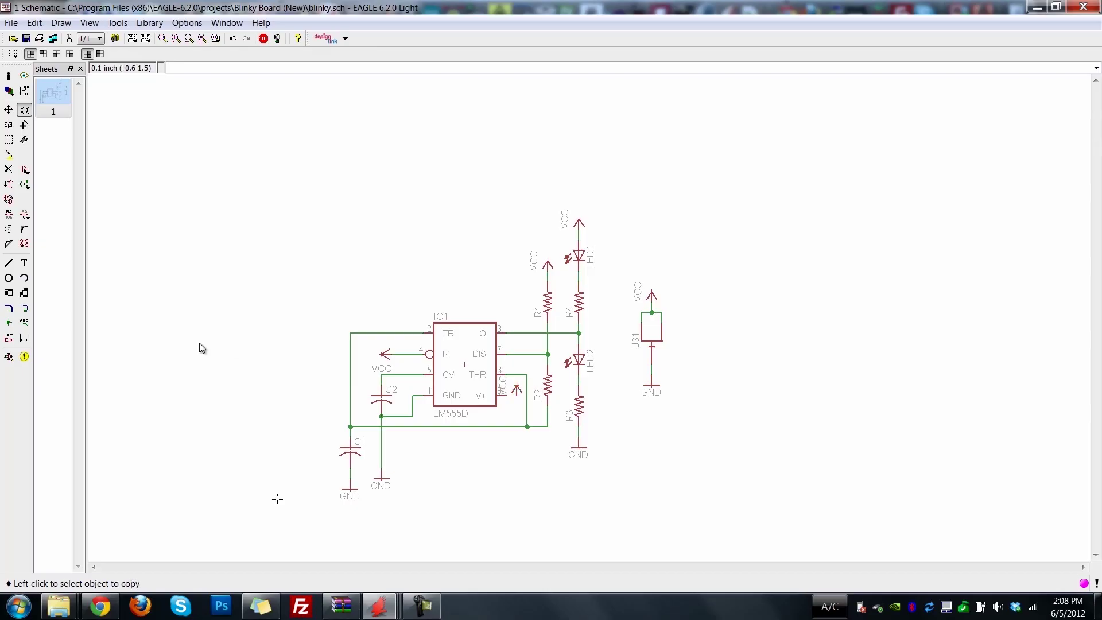
click(24, 308)
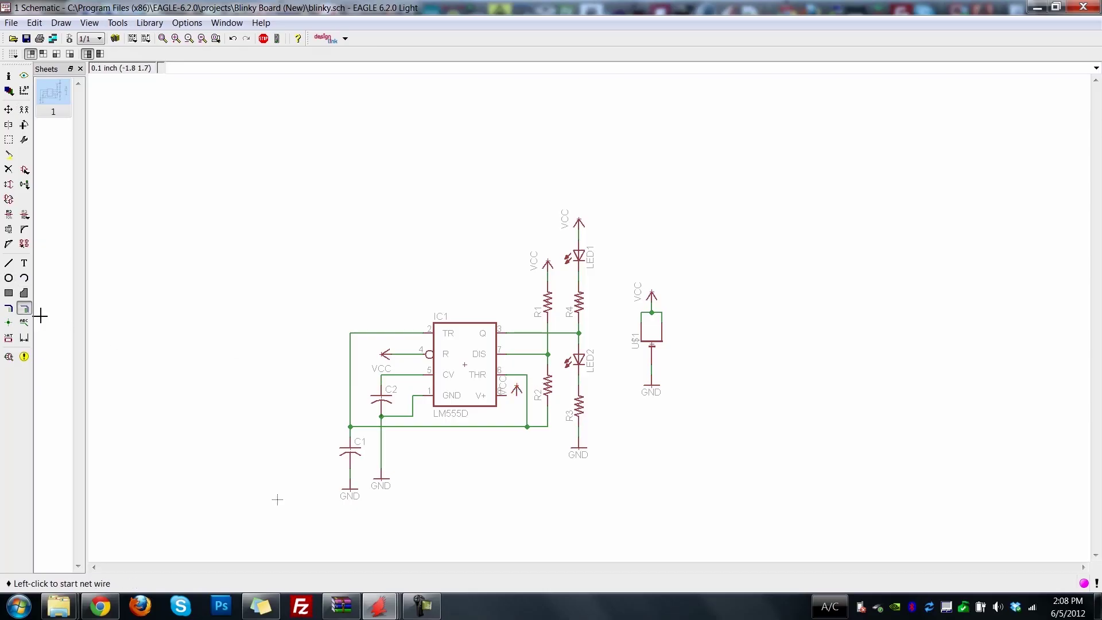
click(510, 396)
double_click(527, 395)
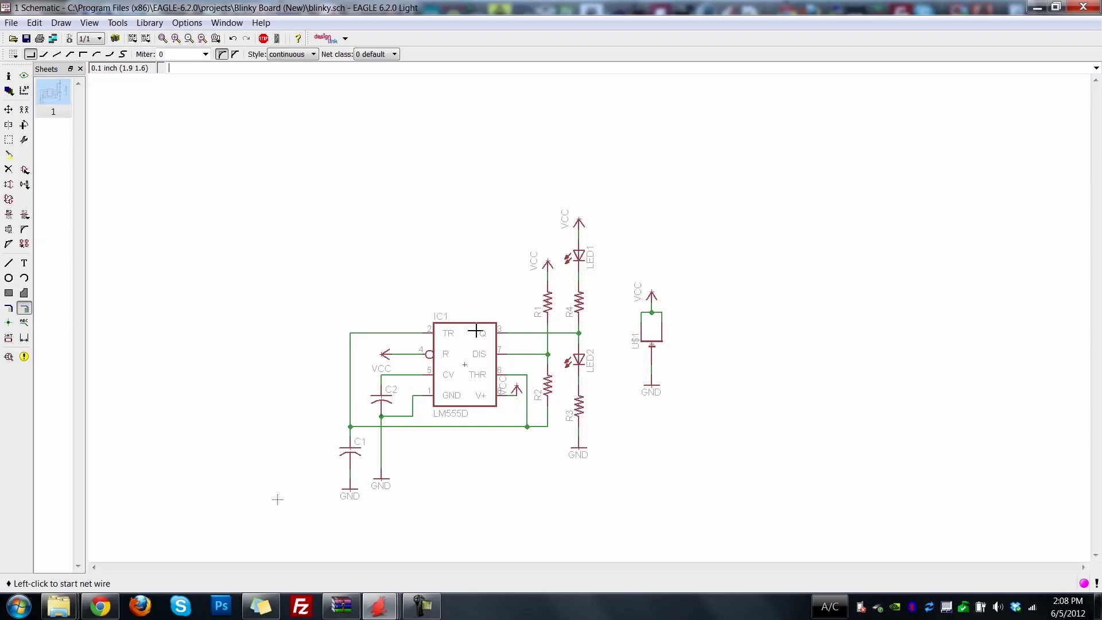
Move IC1 0.1 inch to the left and shift the vertical part of its GND pin wire left as well
click(9, 109)
click(464, 364)
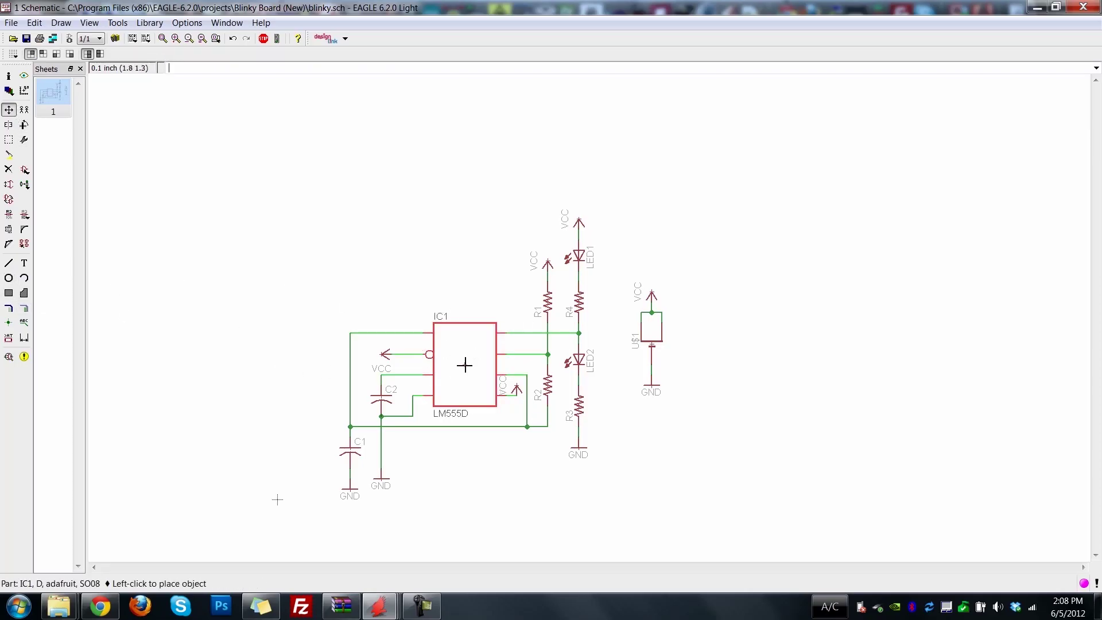
click(465, 365)
click(411, 408)
click(406, 406)
click(462, 371)
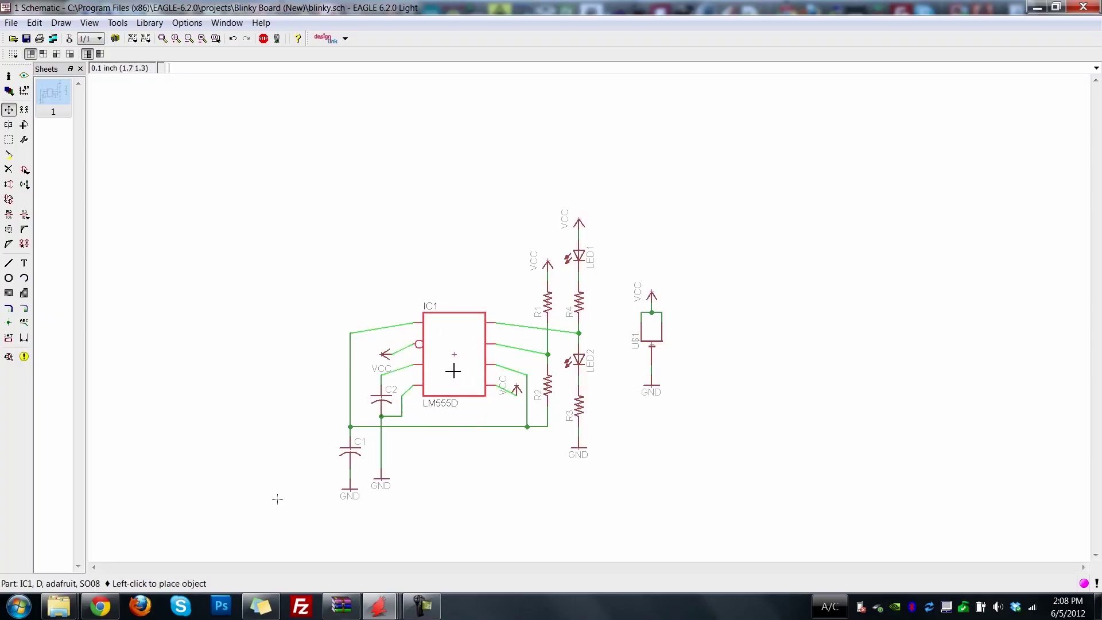
click(451, 375)
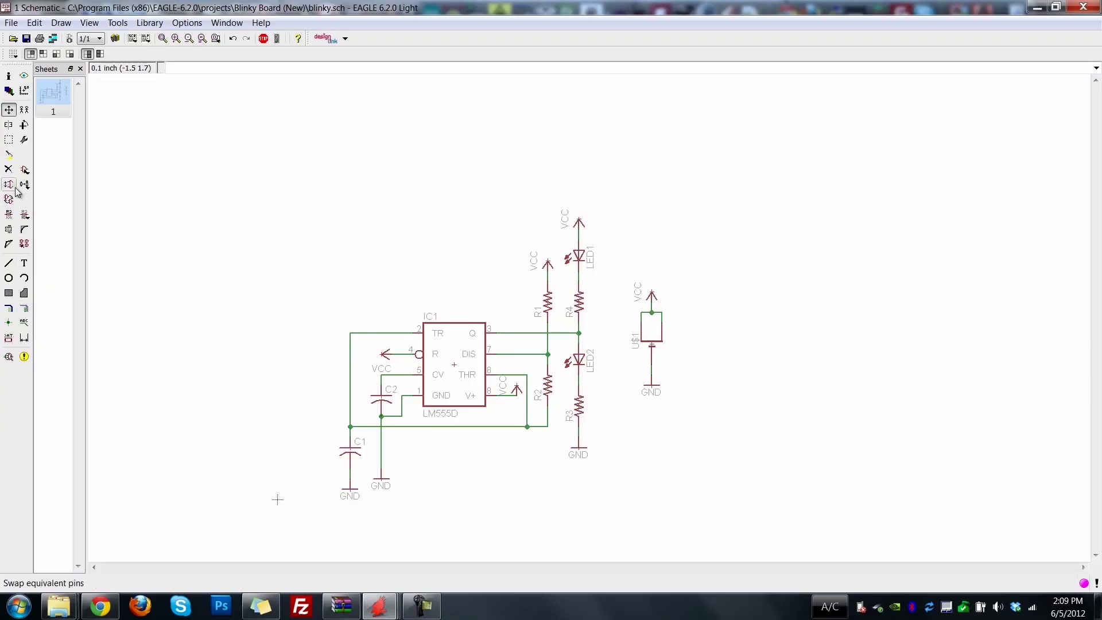
Delete the long net between C1 and R2, and draw short net stubs left of the TR corner and below the THR–R2 corner
click(9, 171)
click(451, 427)
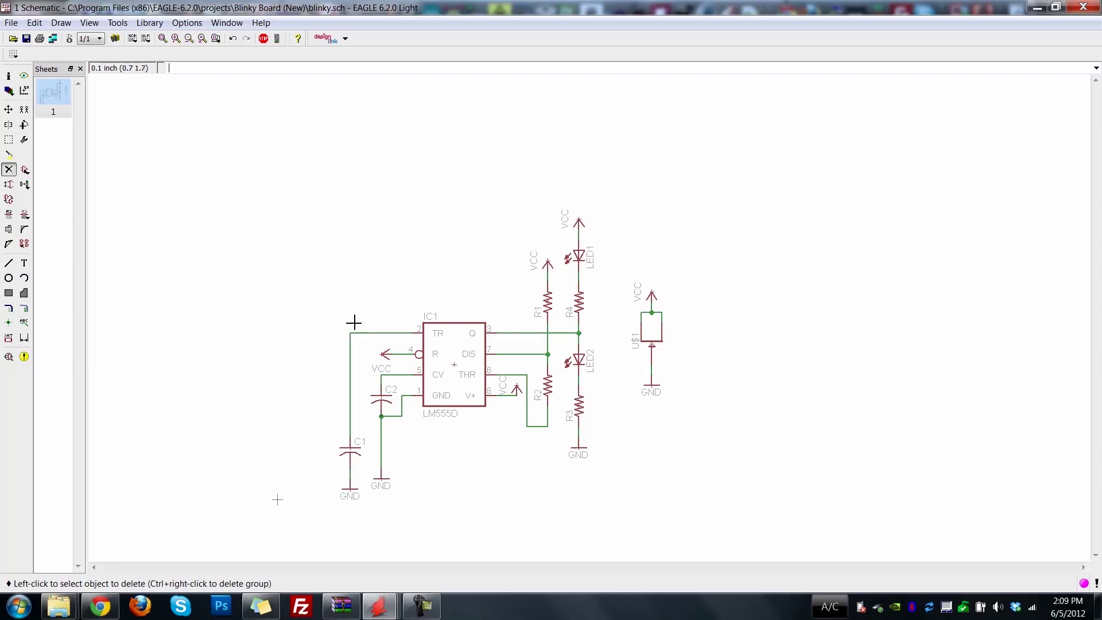
click(24, 310)
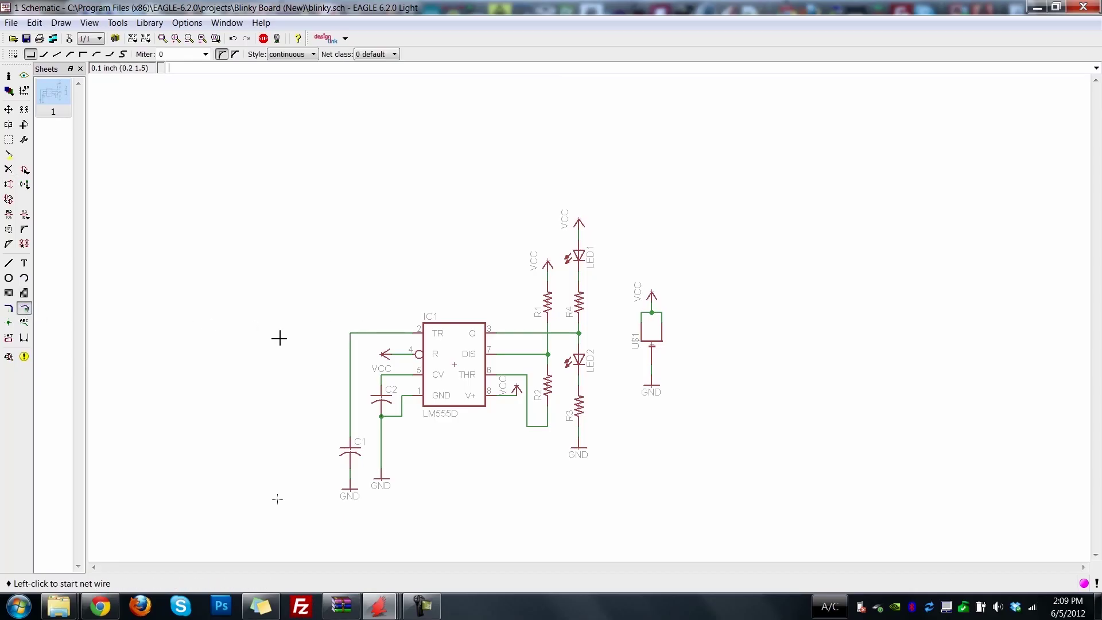
click(352, 336)
click(526, 426)
double_click(527, 436)
Place cross-reference labels pointing right on the TR net stub and on the THR–R2 net stub
click(26, 327)
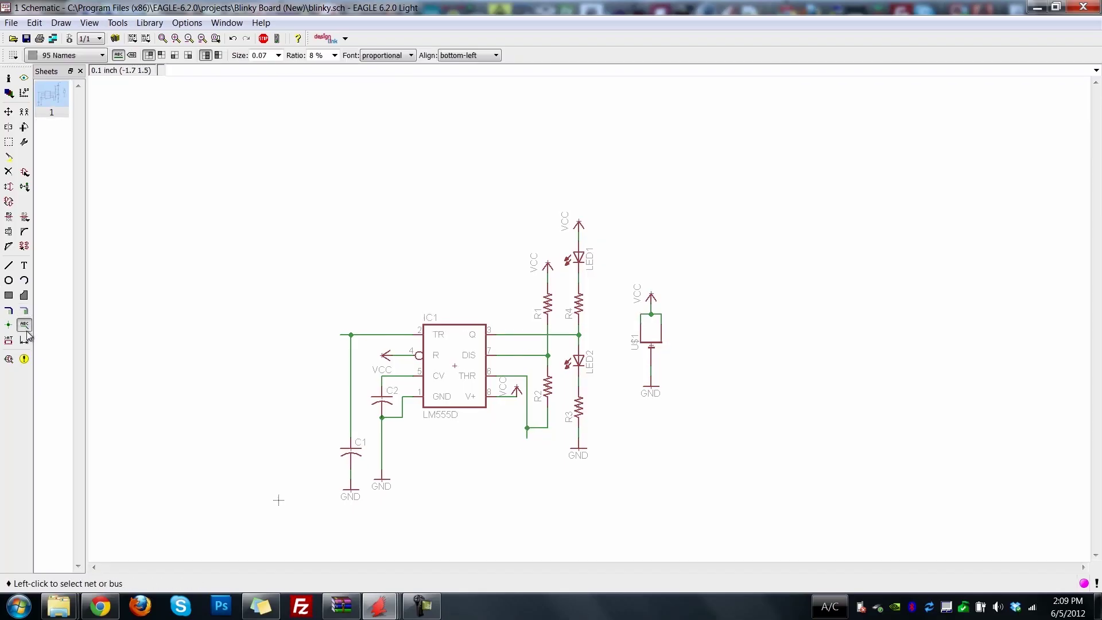
click(345, 337)
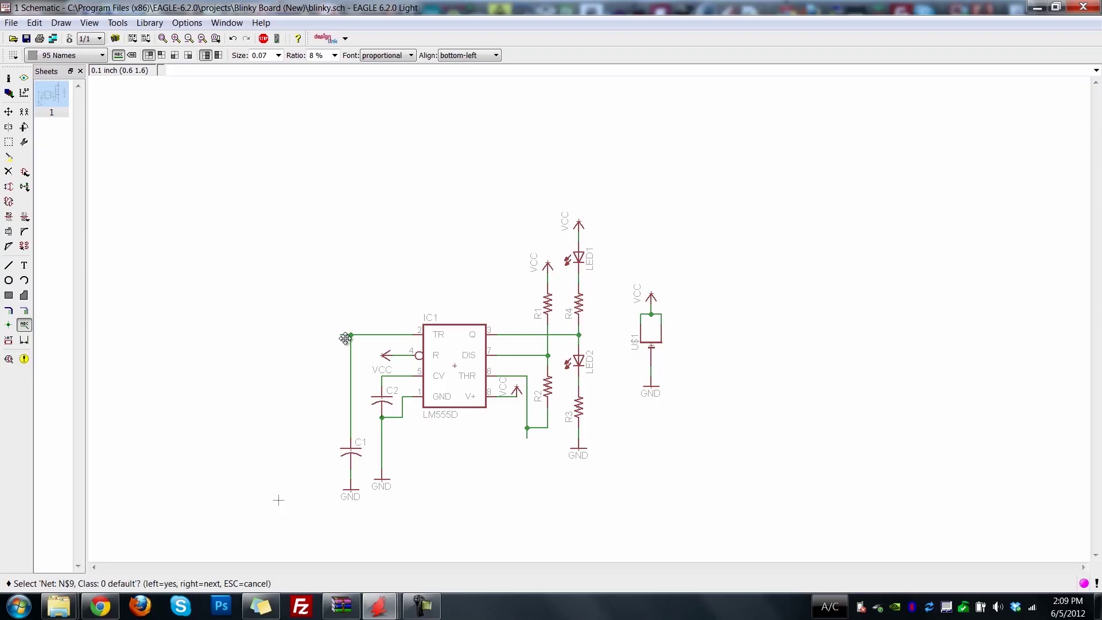
click(345, 336)
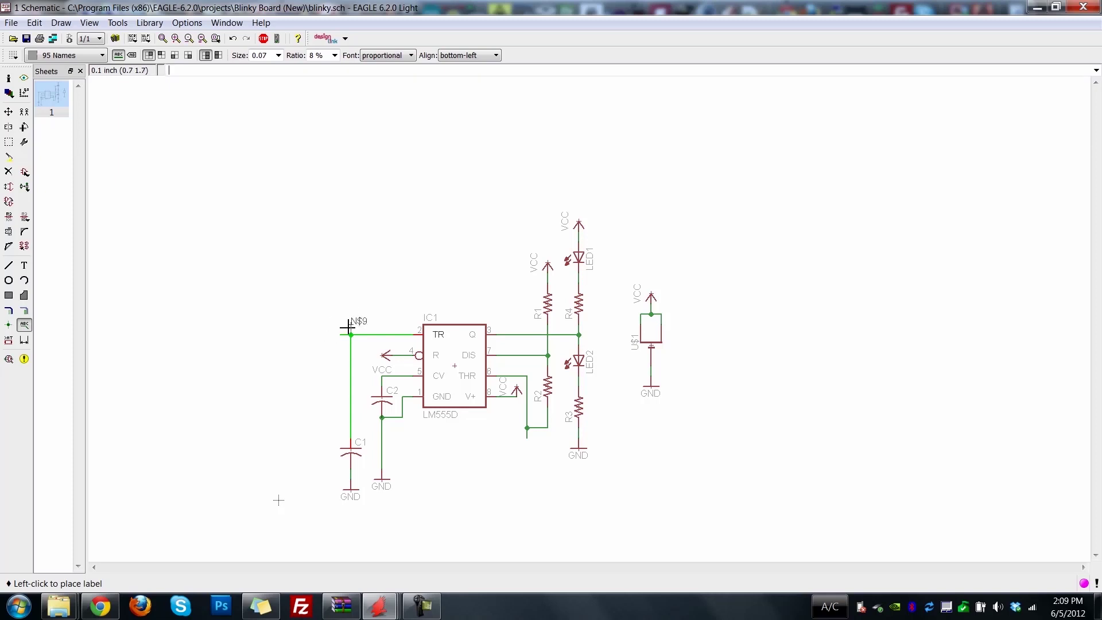
click(131, 58)
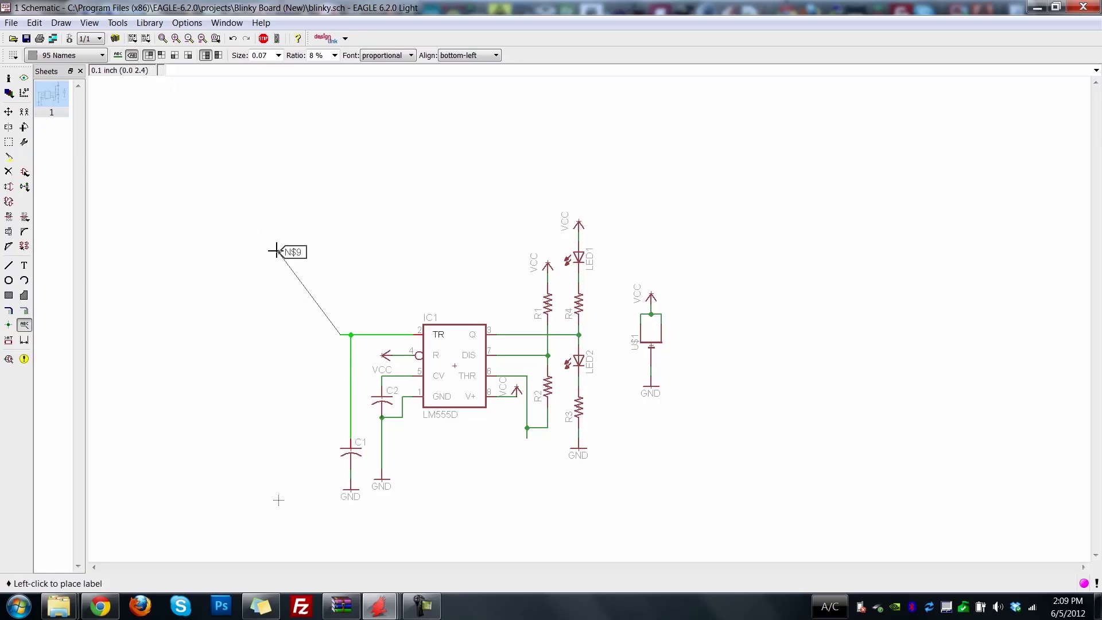
click(175, 55)
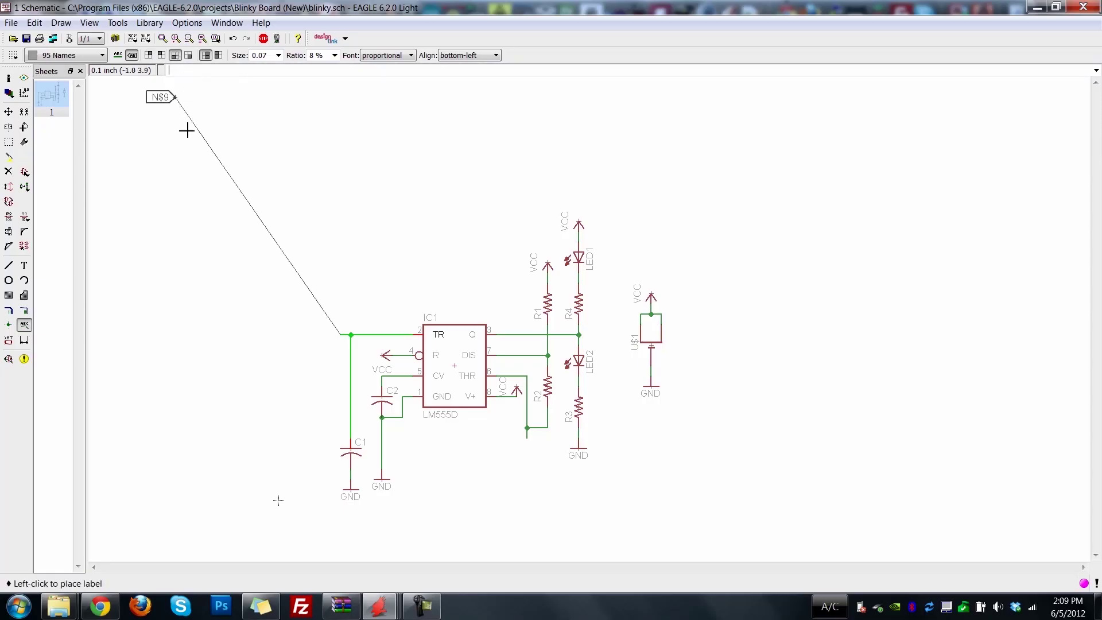
click(340, 339)
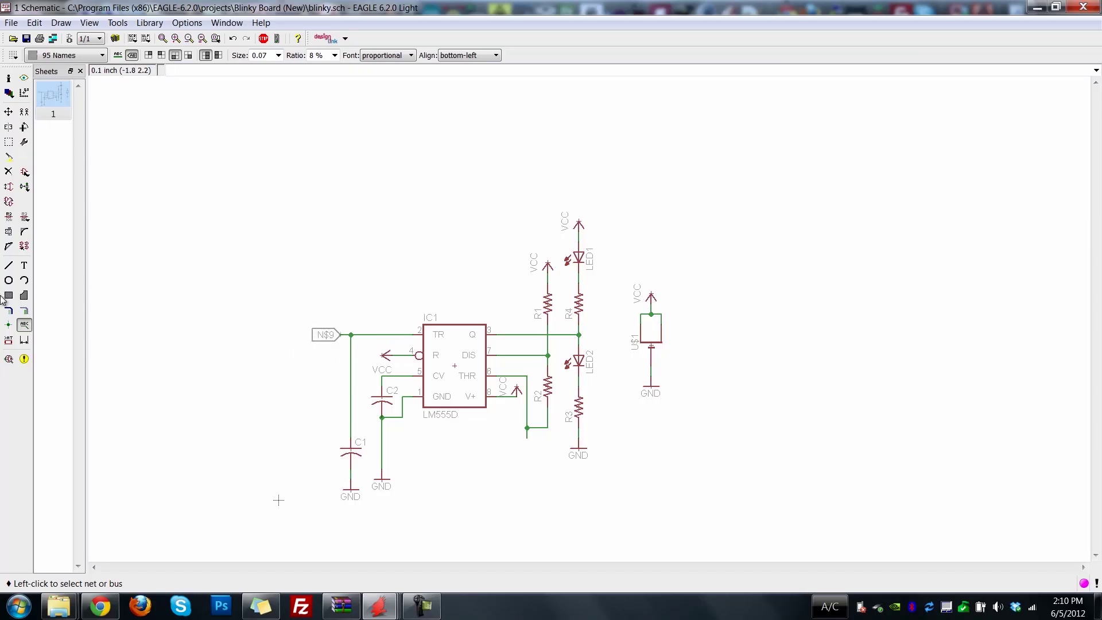
click(526, 429)
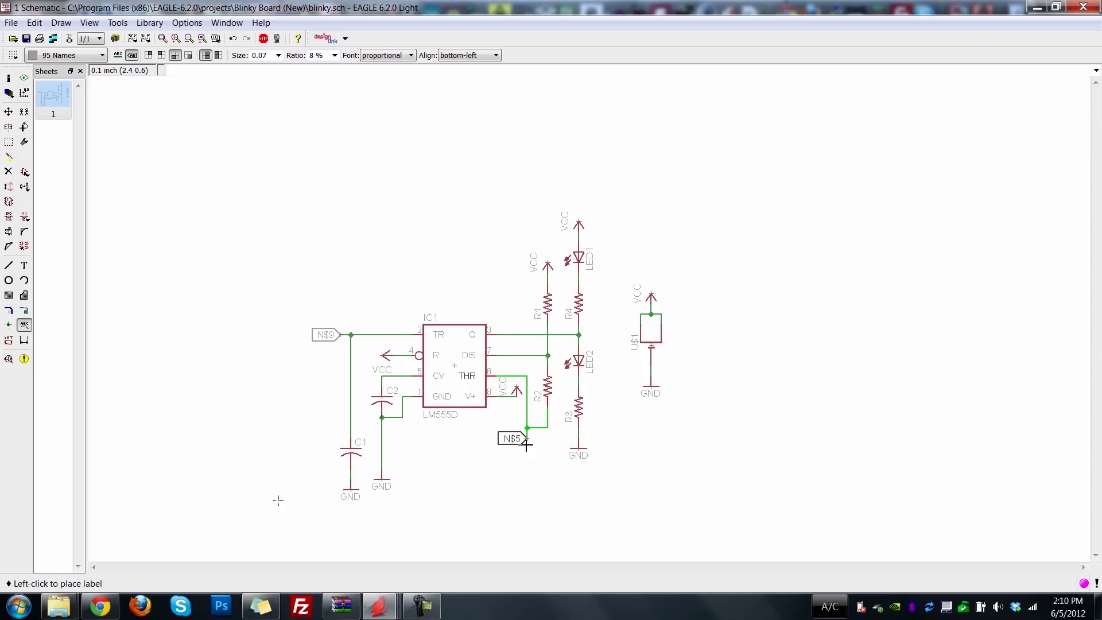
click(526, 443)
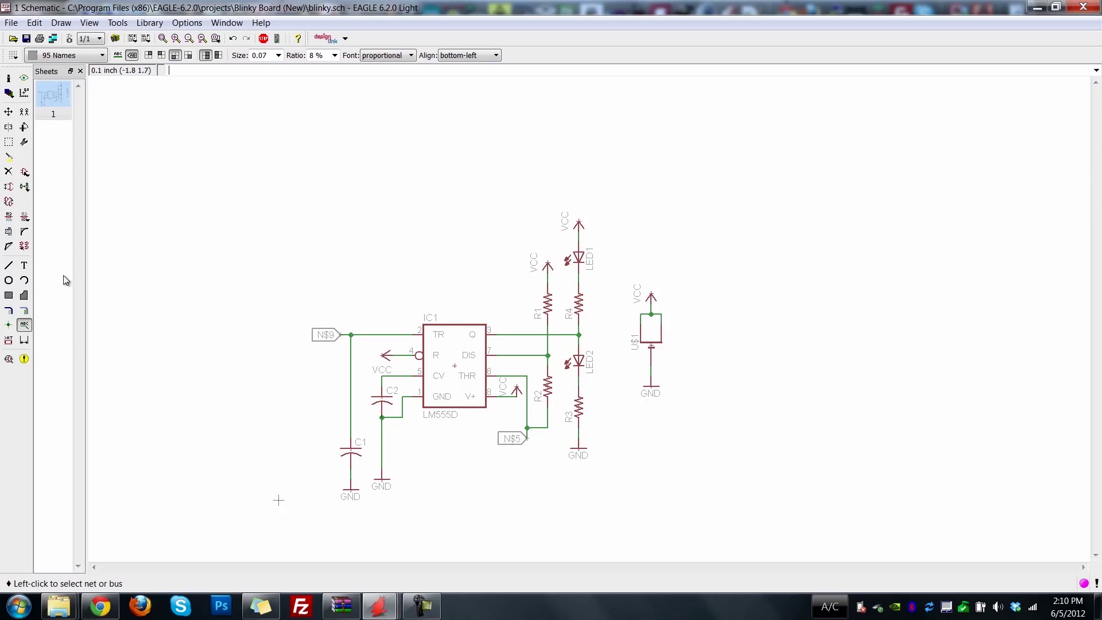
Rename the labelled net at IC1's TR pin (2) as CONN
click(8, 218)
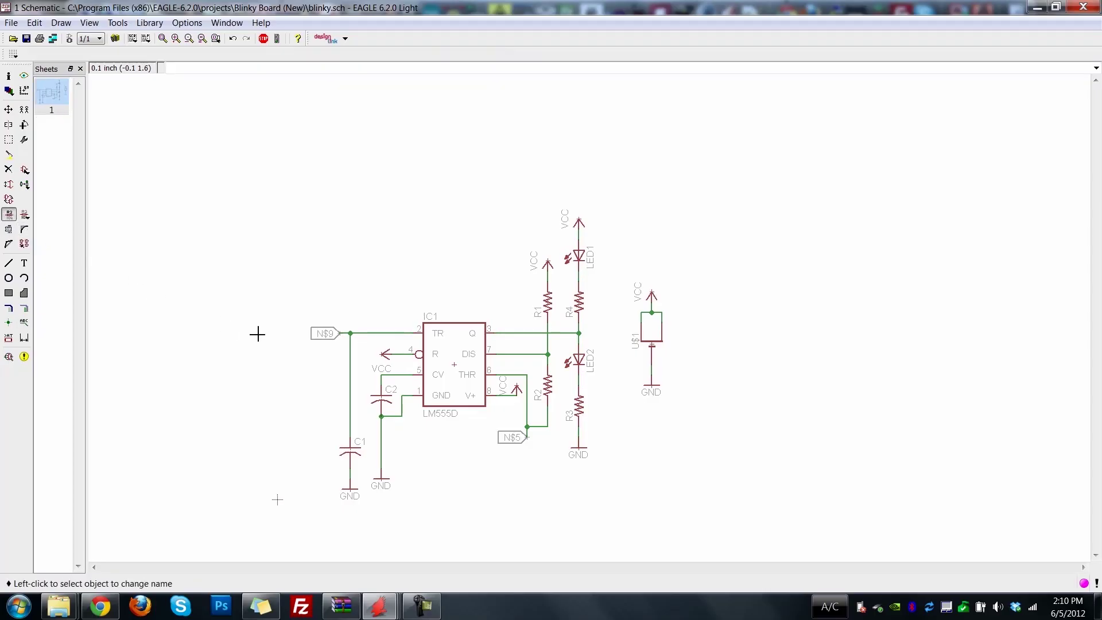
click(327, 334)
click(329, 334)
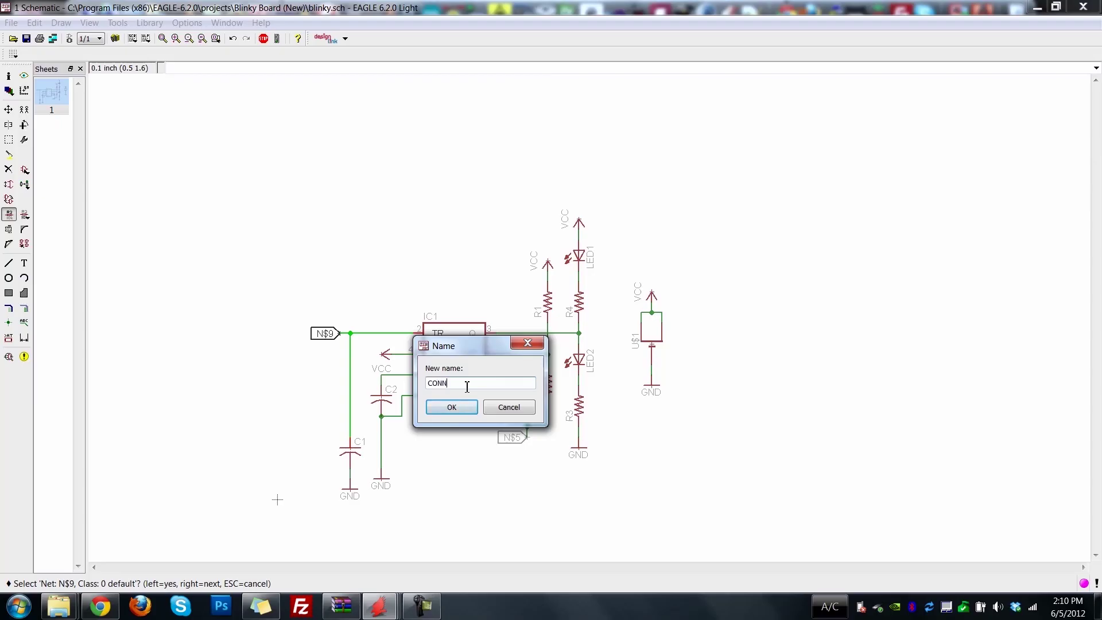
key(Return)
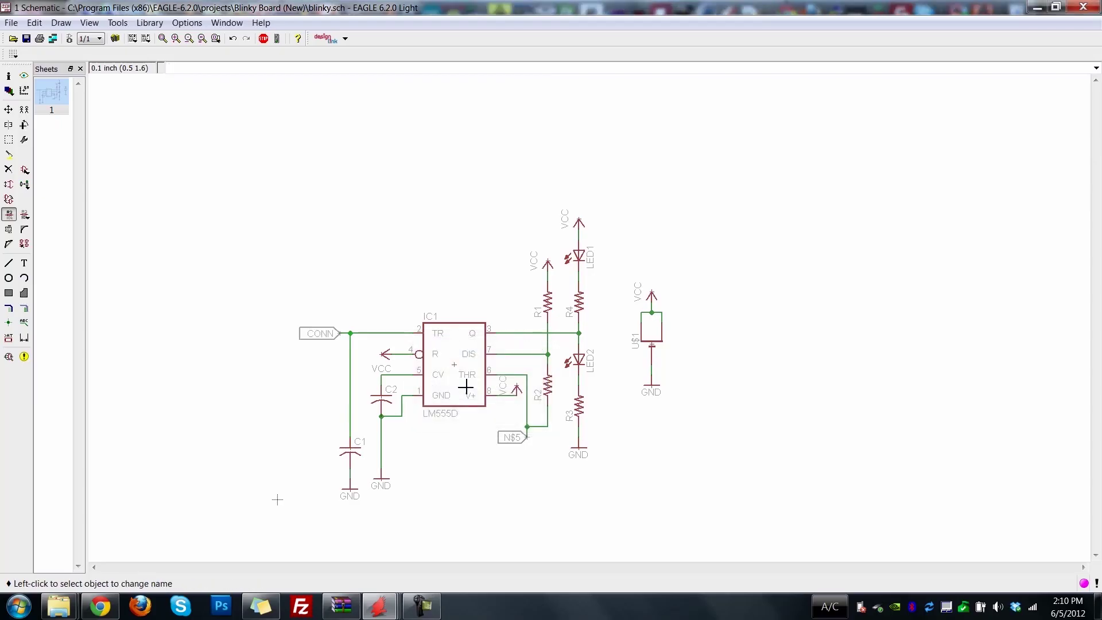
Rename the labelled net at the THR–R2 corner as CONN and connect it to the existing CONN net
click(527, 443)
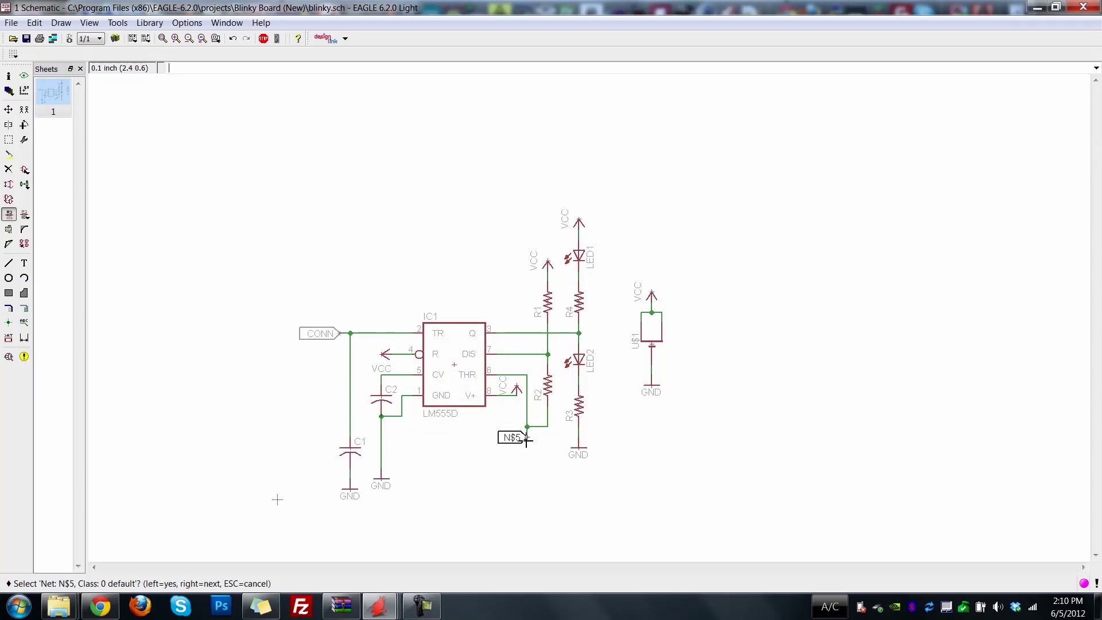
click(527, 442)
text(CO)
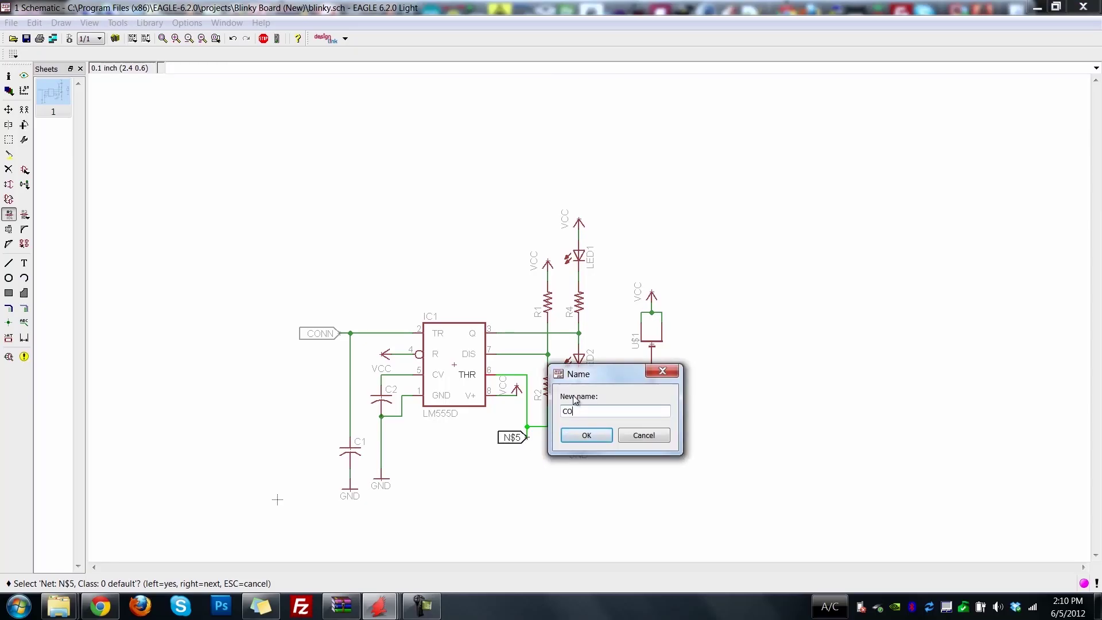
text(NN)
key(Return)
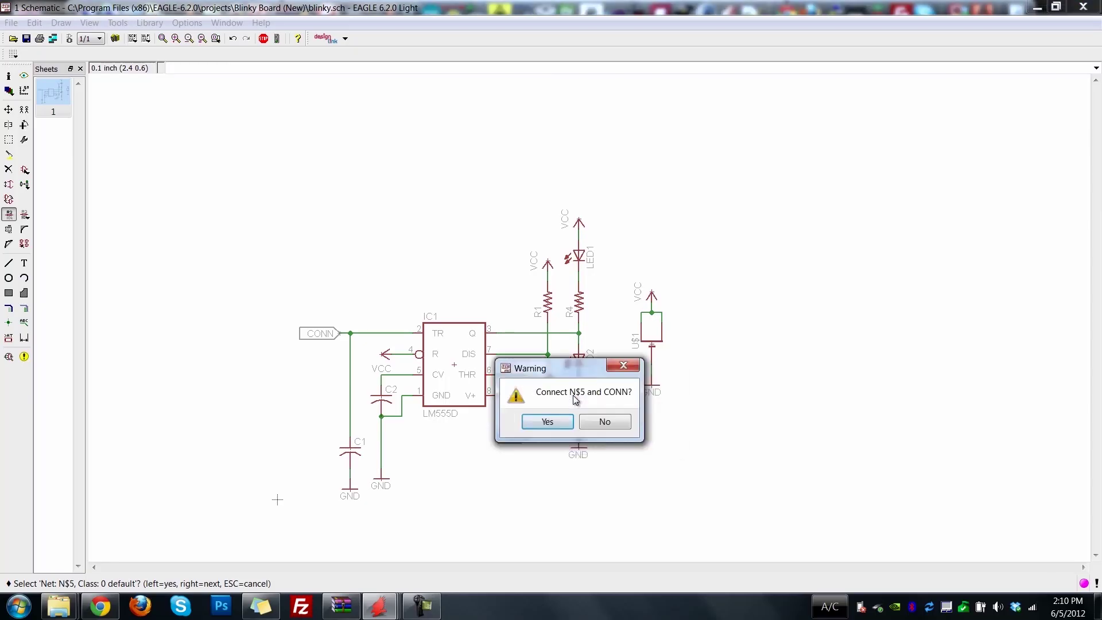
click(548, 421)
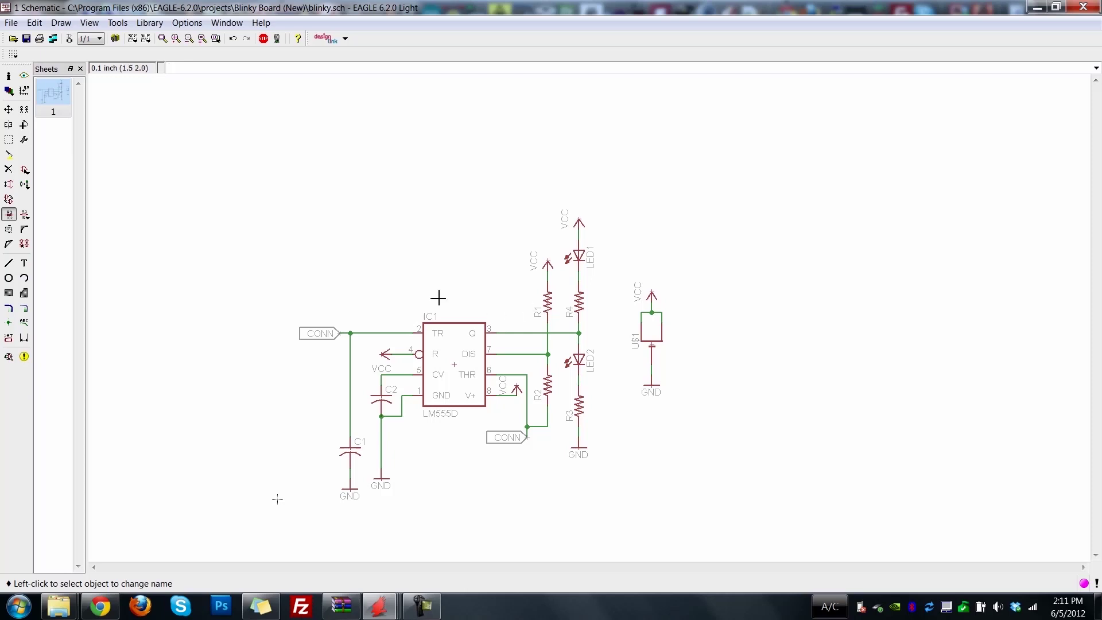
Set the value of resistor R1 to 1k and resistor R2 to 100k
click(25, 216)
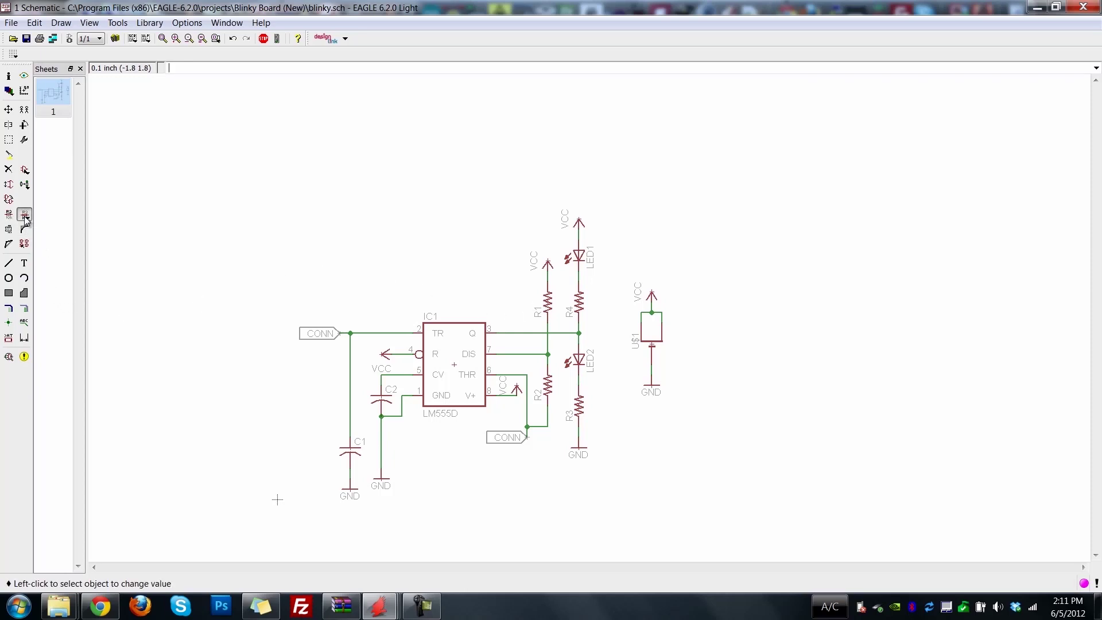
click(550, 304)
text(1k)
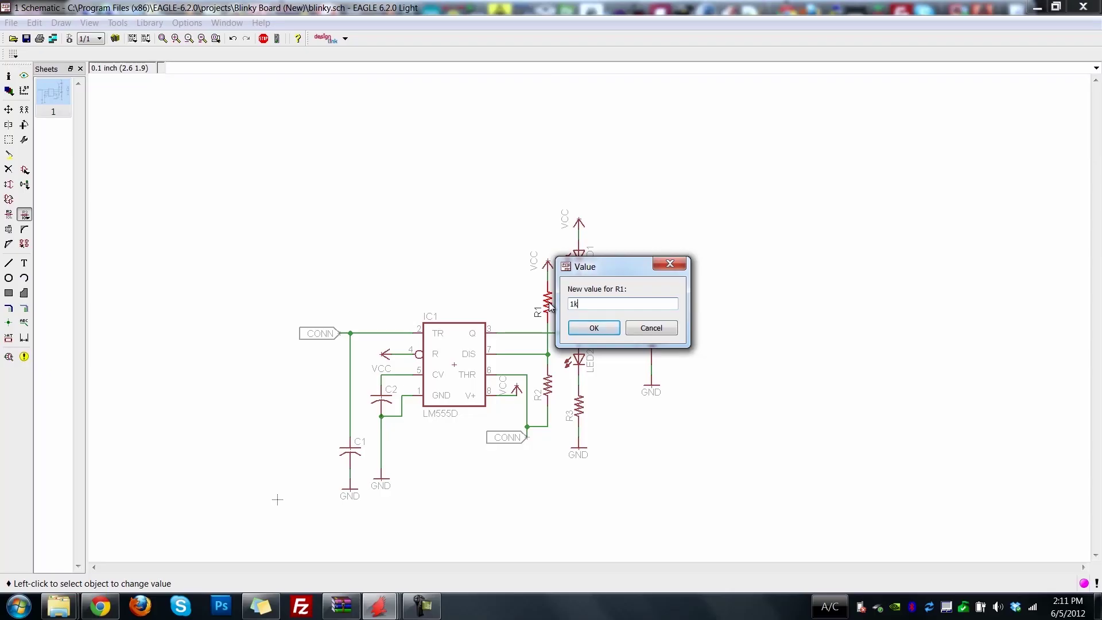
key(Return)
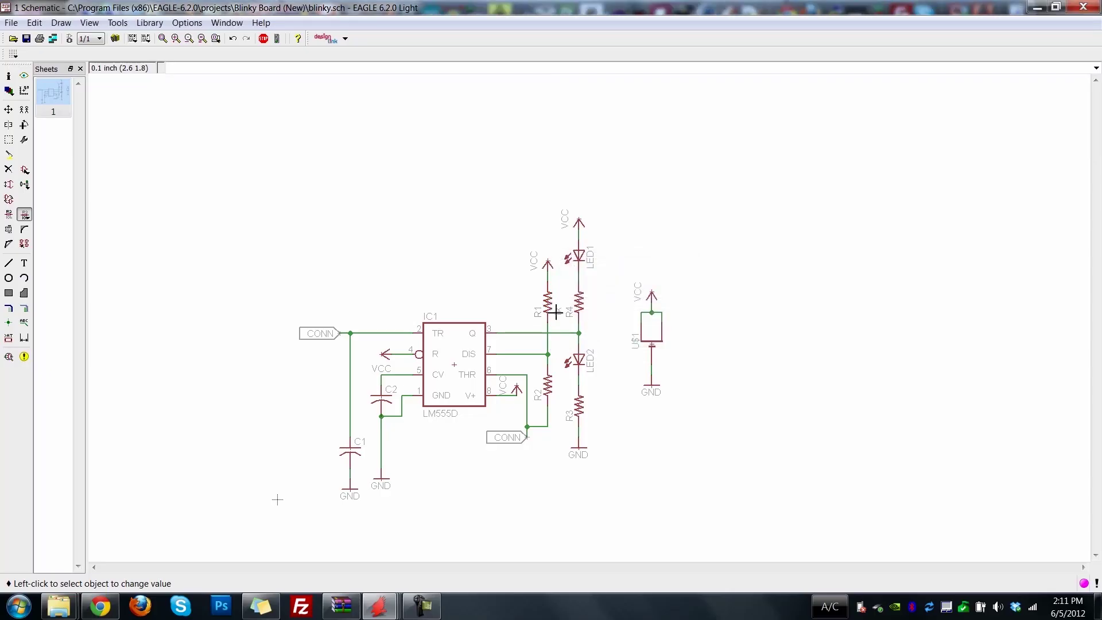
click(549, 392)
text(100k)
key(Return)
Set the values of the LED resistors R4 and R3 to 100 each
click(581, 301)
text(1)
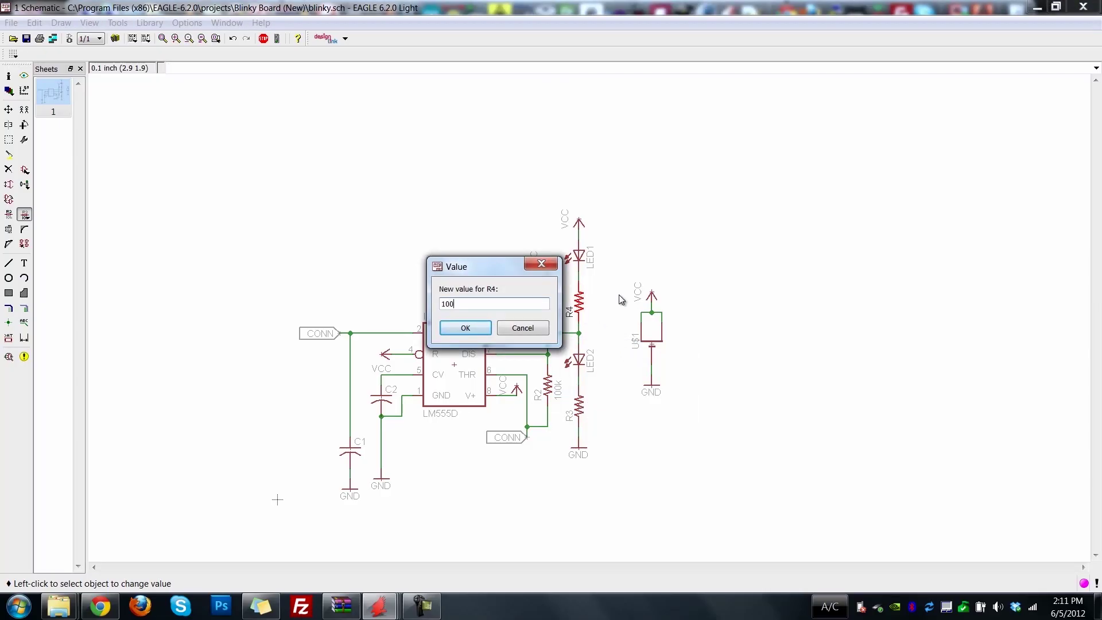
text(00)
key(Return)
click(581, 408)
text(100)
key(Return)
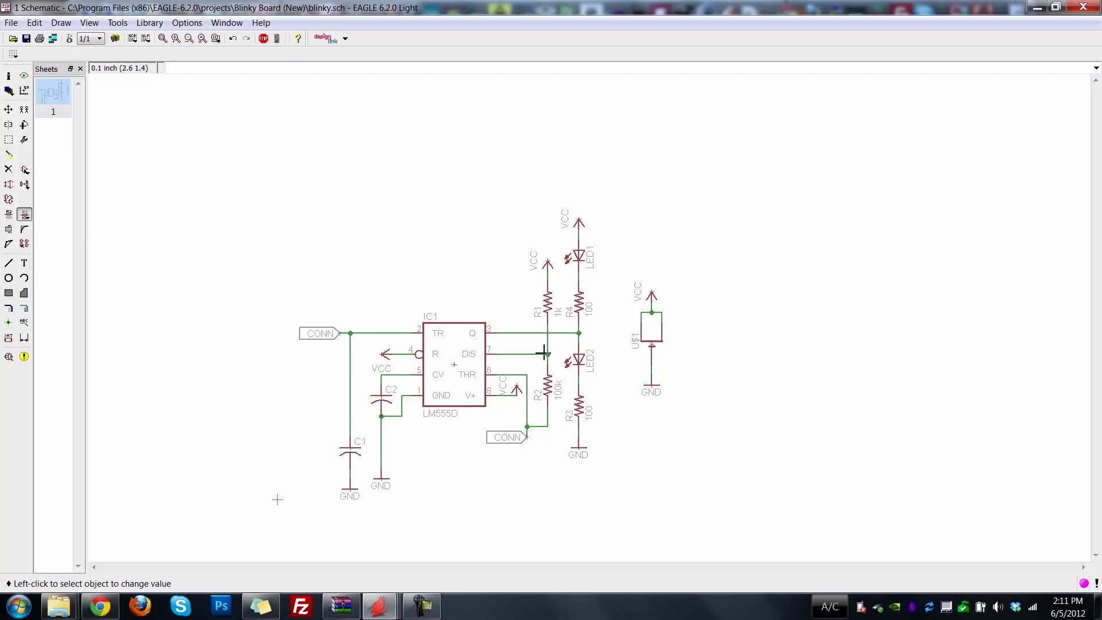
click(455, 365)
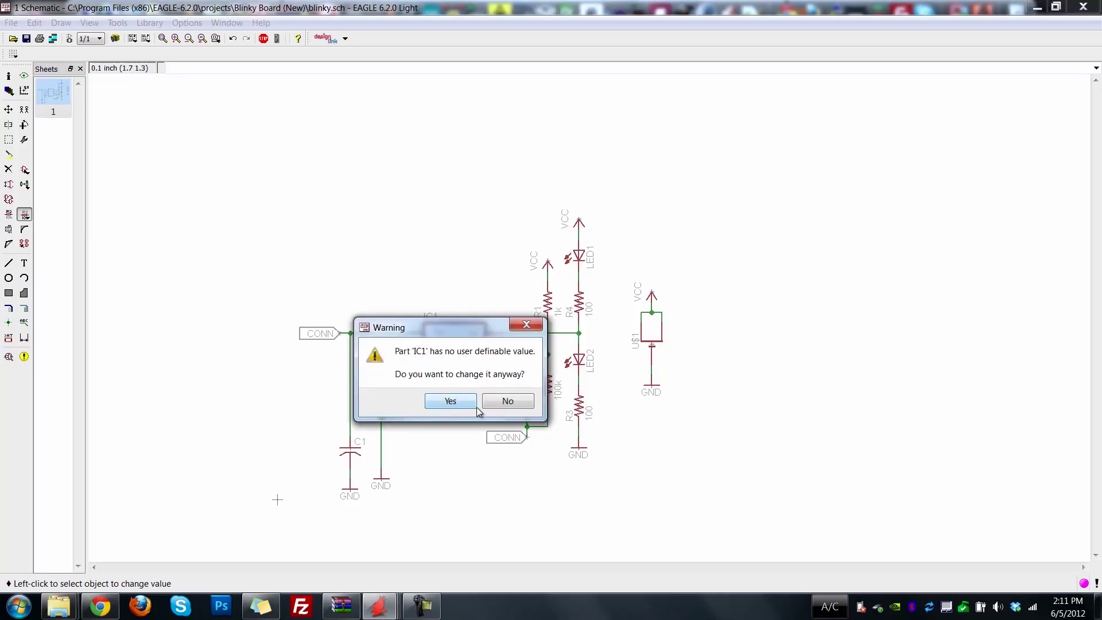
drag(465, 332, 425, 198)
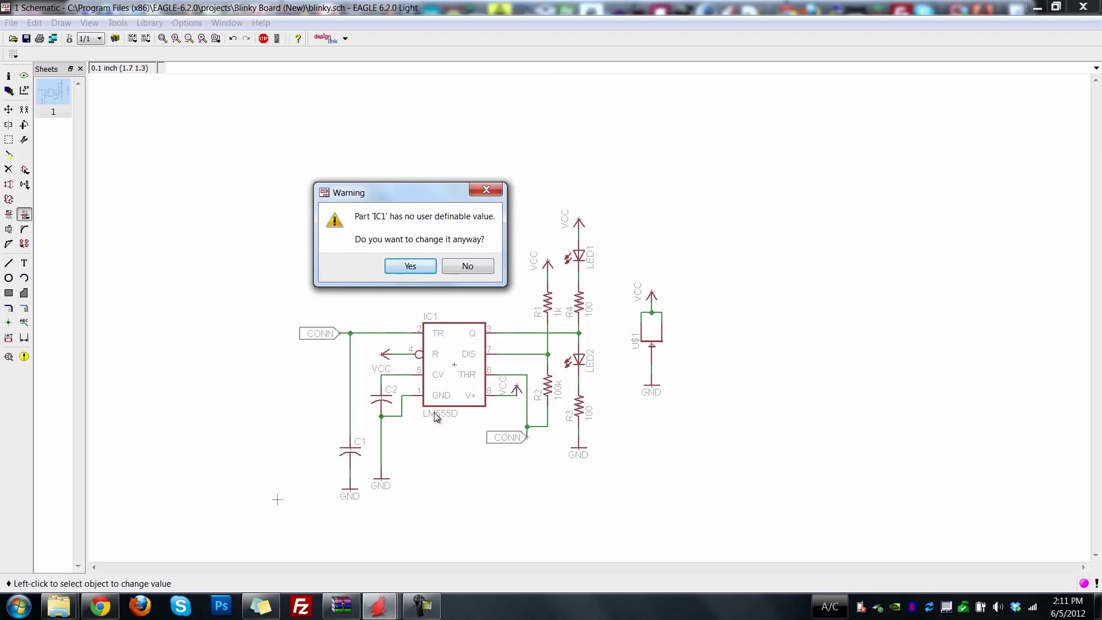
click(467, 266)
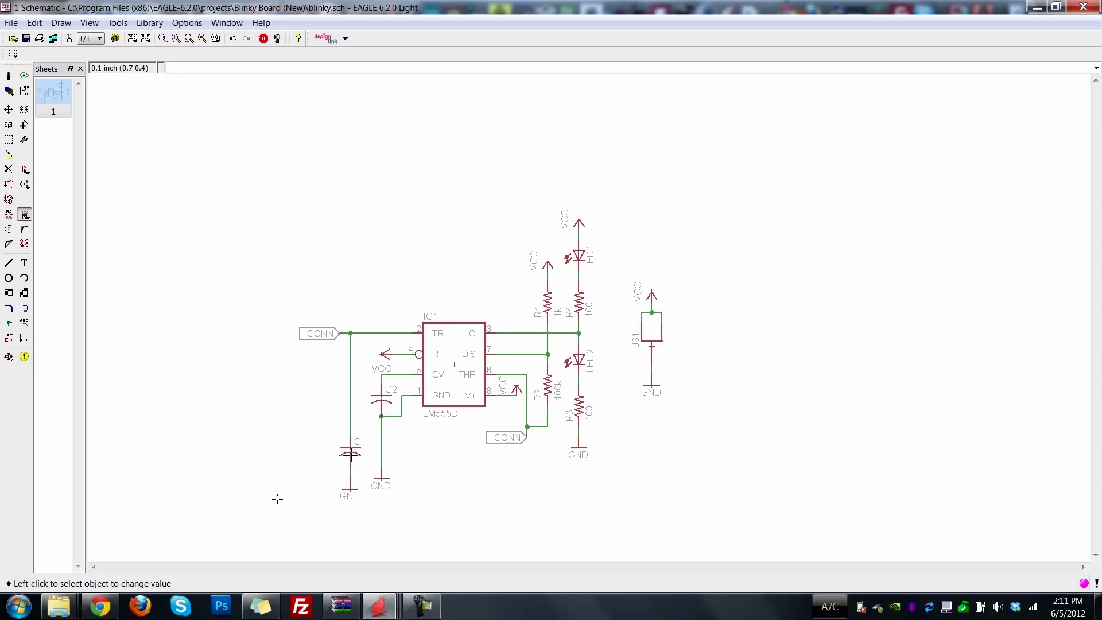
Set the value of capacitor C1 to 22uF and capacitor C2 to .01uF
click(350, 455)
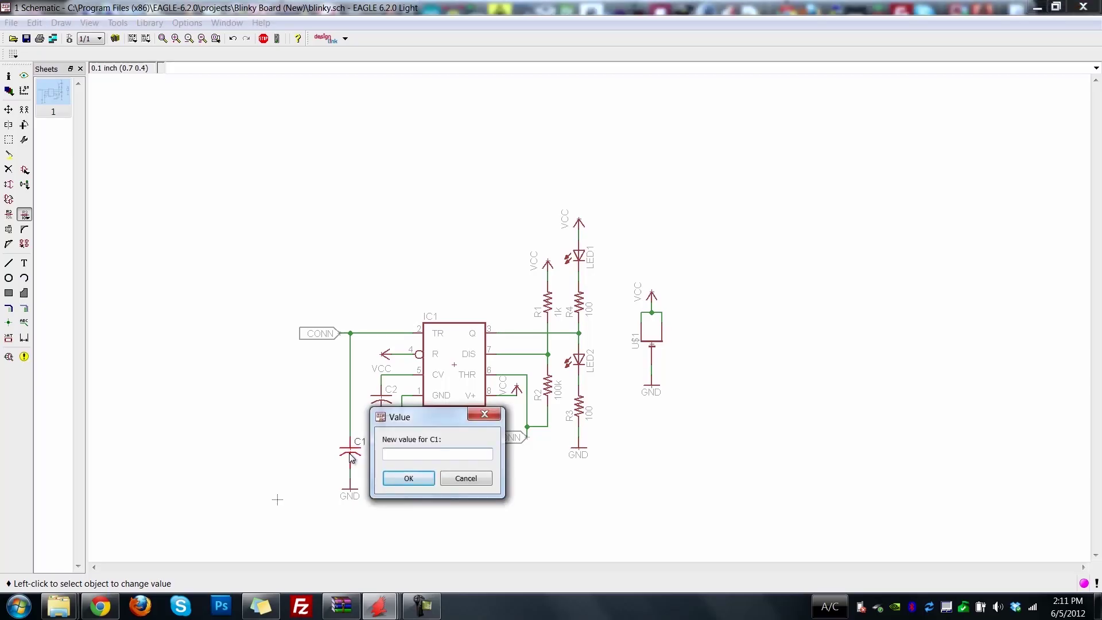
text(22uF)
click(427, 478)
click(382, 400)
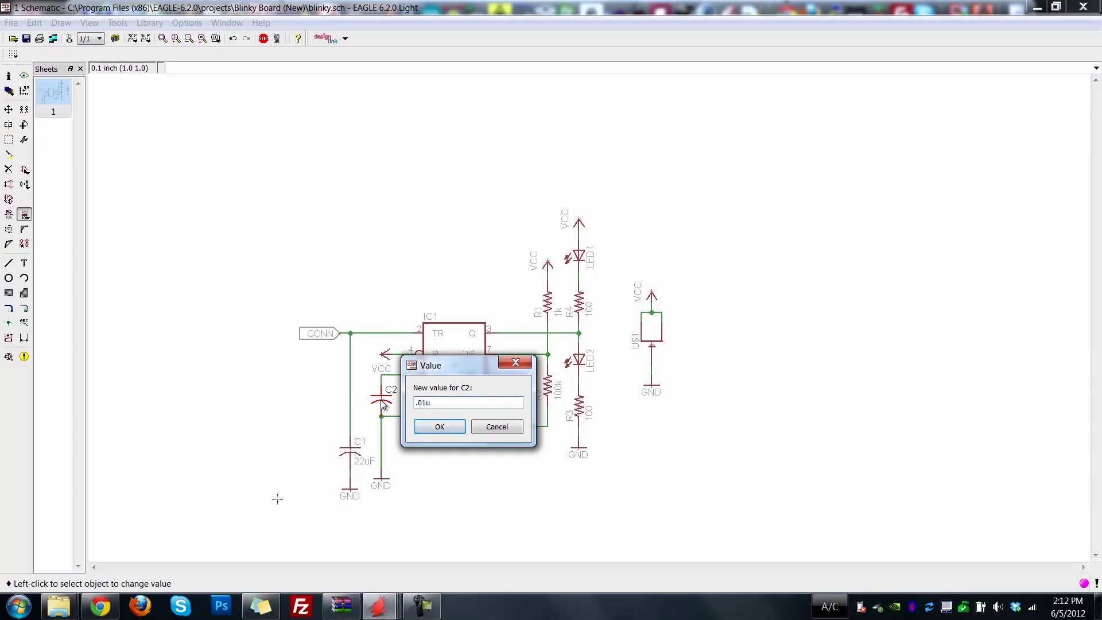
click(438, 427)
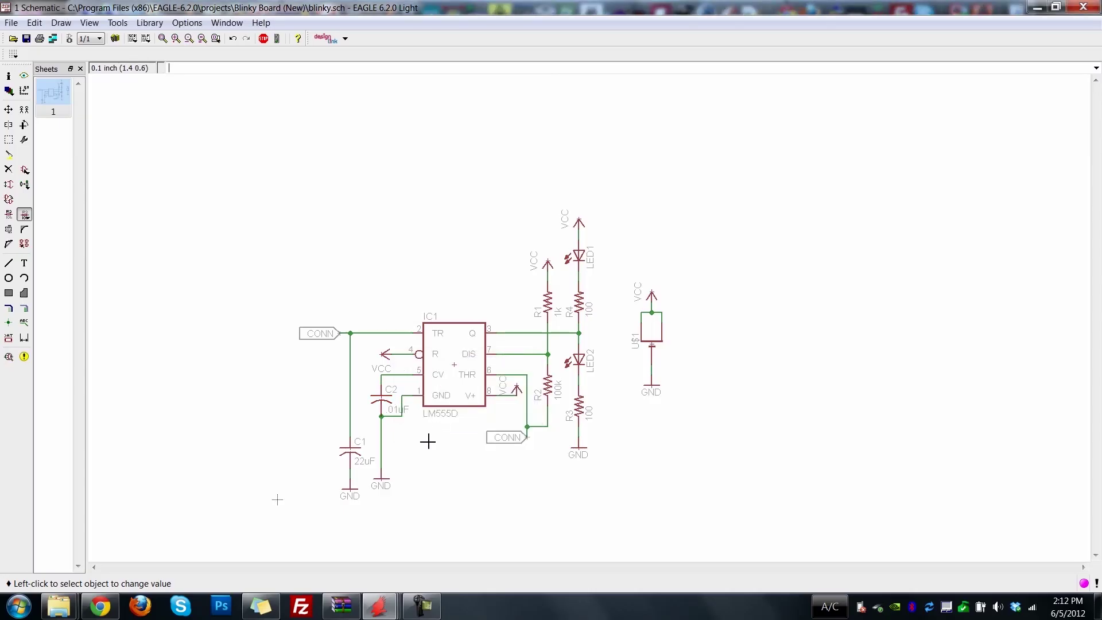
Set the values of LED1 and LED2 to green
click(580, 260)
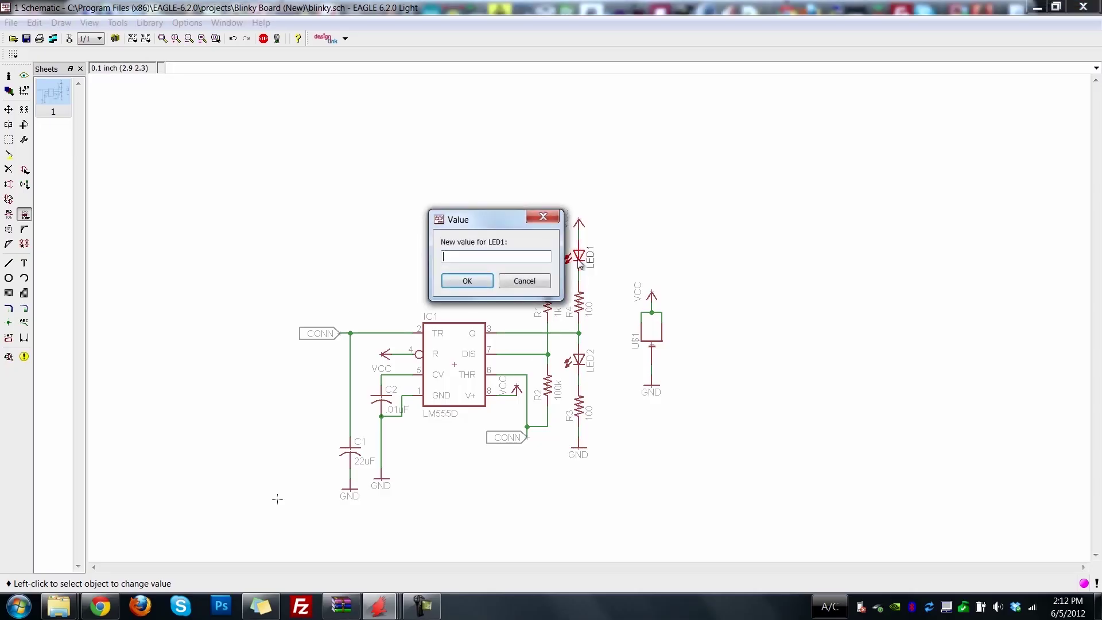
text(green)
key(Return)
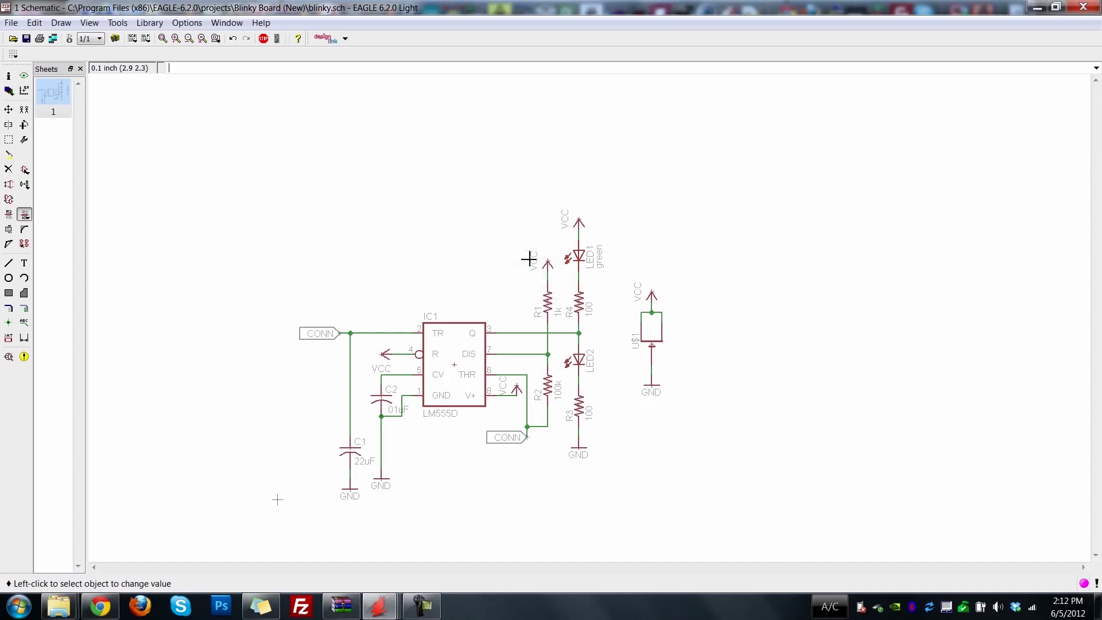
click(579, 369)
text(green)
key(Return)
Set the value of battery part U$1 to CR1220 and rename the part as BATT
click(654, 344)
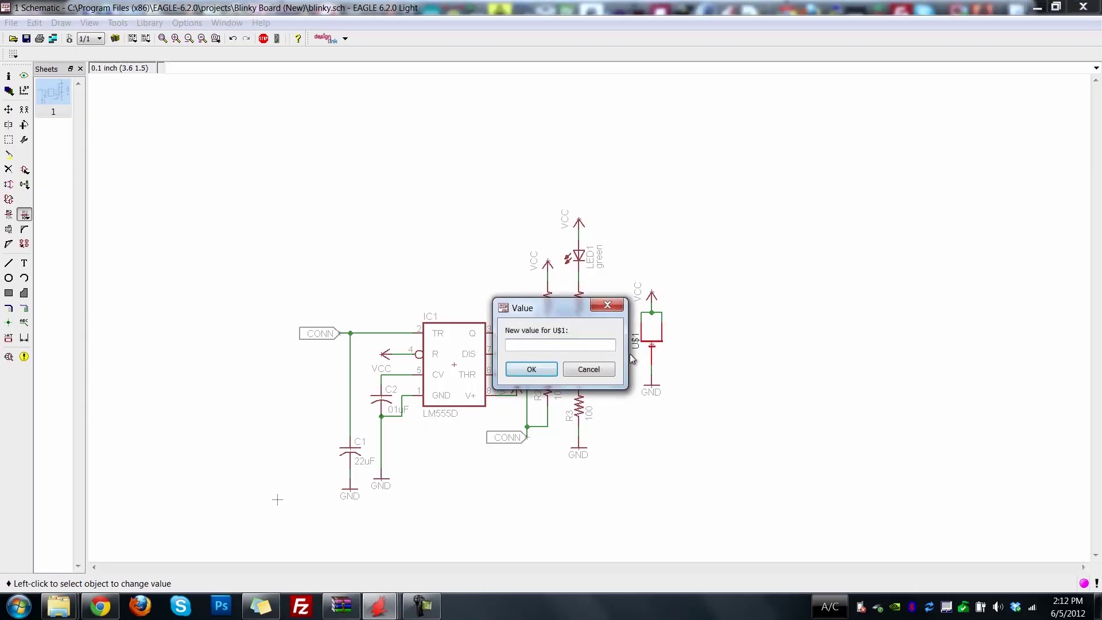
drag(566, 305, 544, 300)
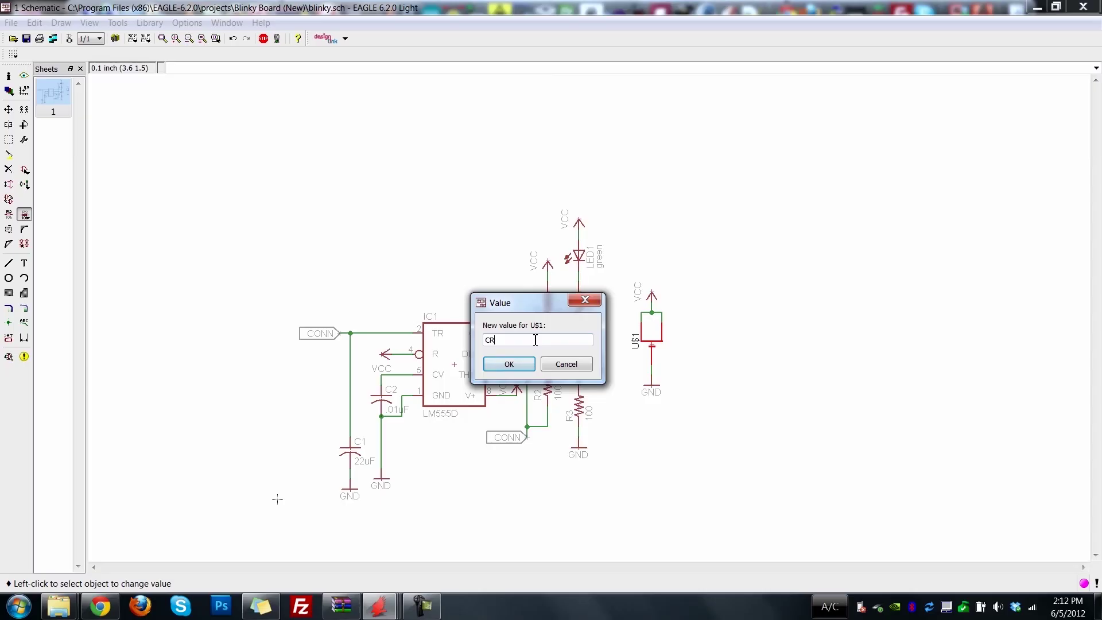
key(Return)
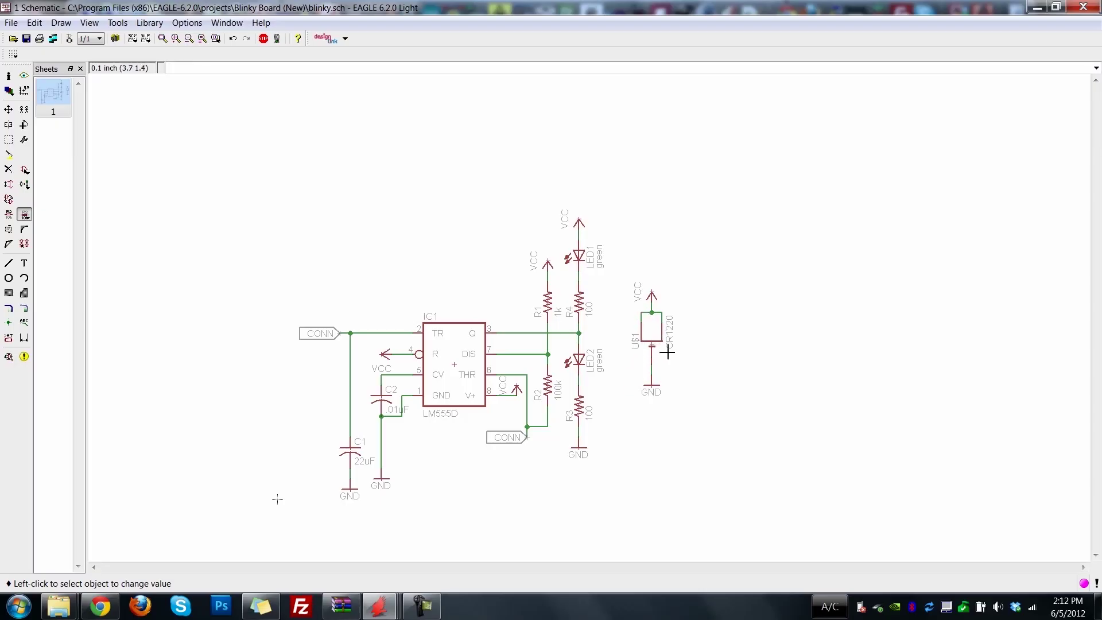
click(9, 214)
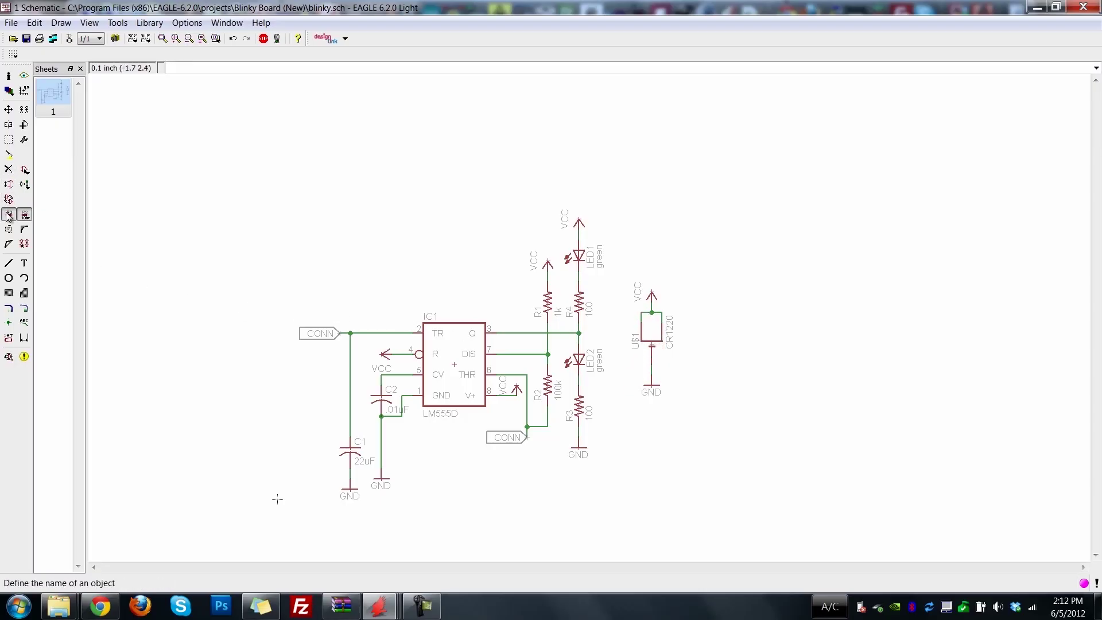
click(655, 343)
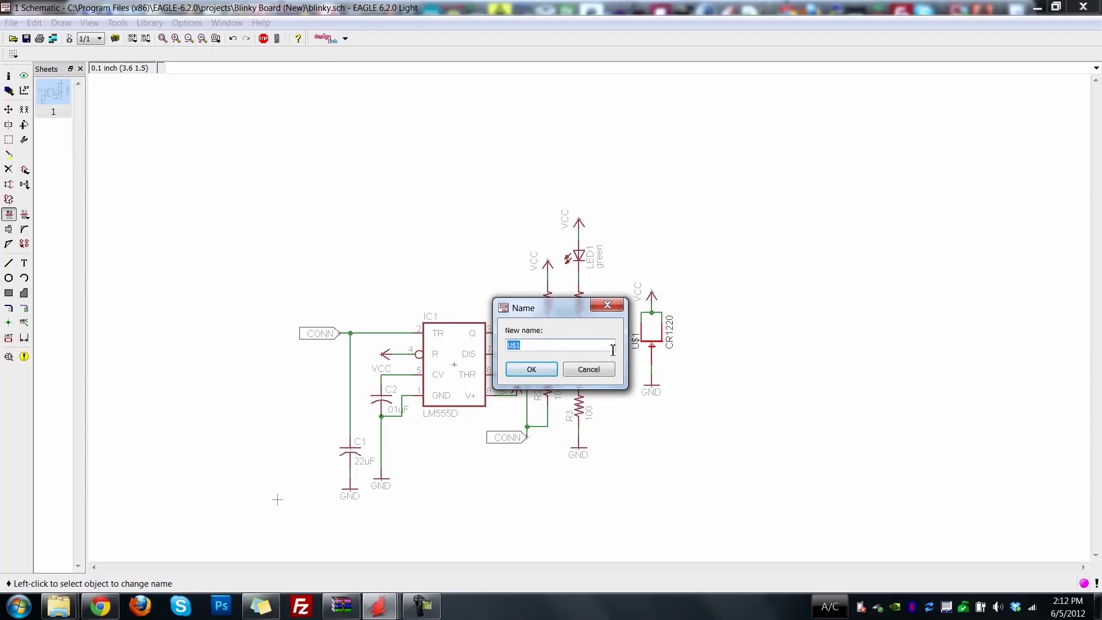
text(BATT)
key(Return)
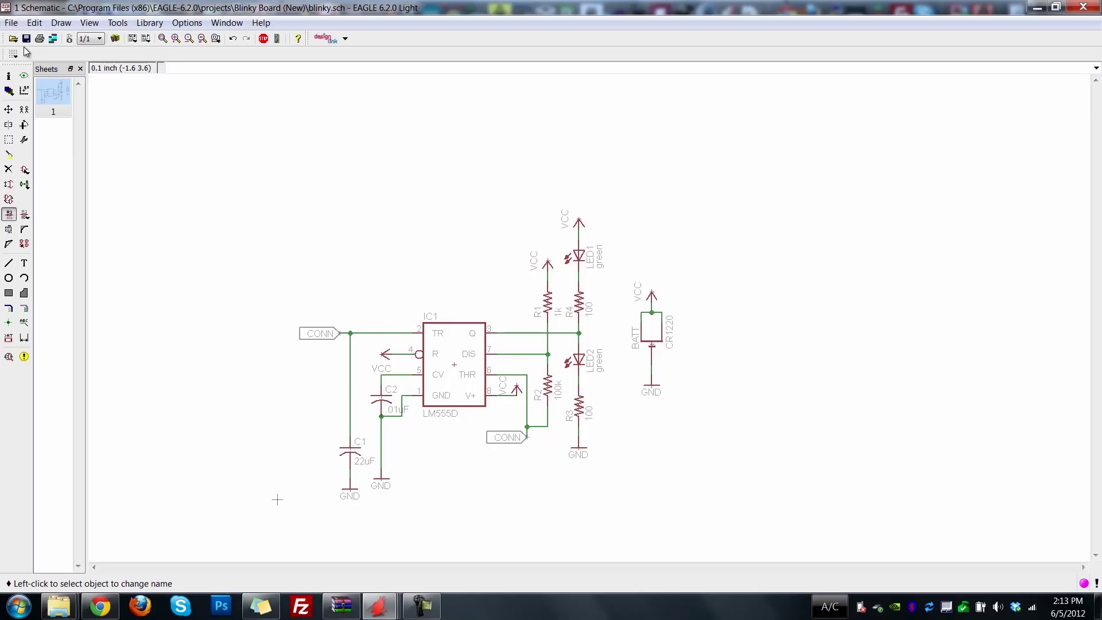
Save the schematic and renumber its parts with renumber-sch.ulp, sorting X ascending and Y descending
key(ctrl+s)
click(11, 23)
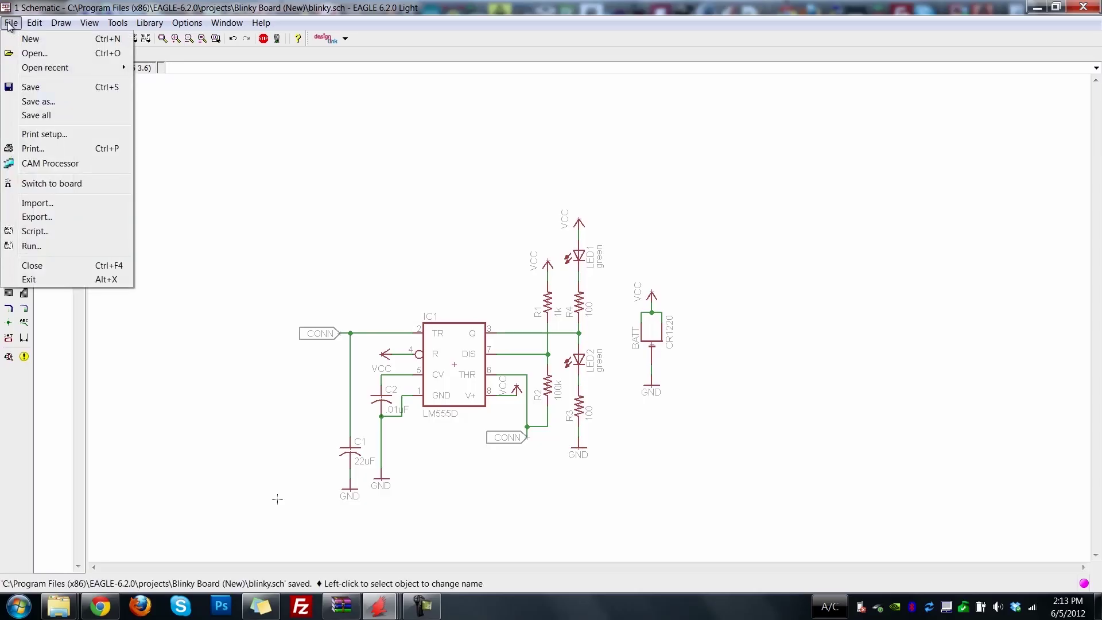
click(57, 246)
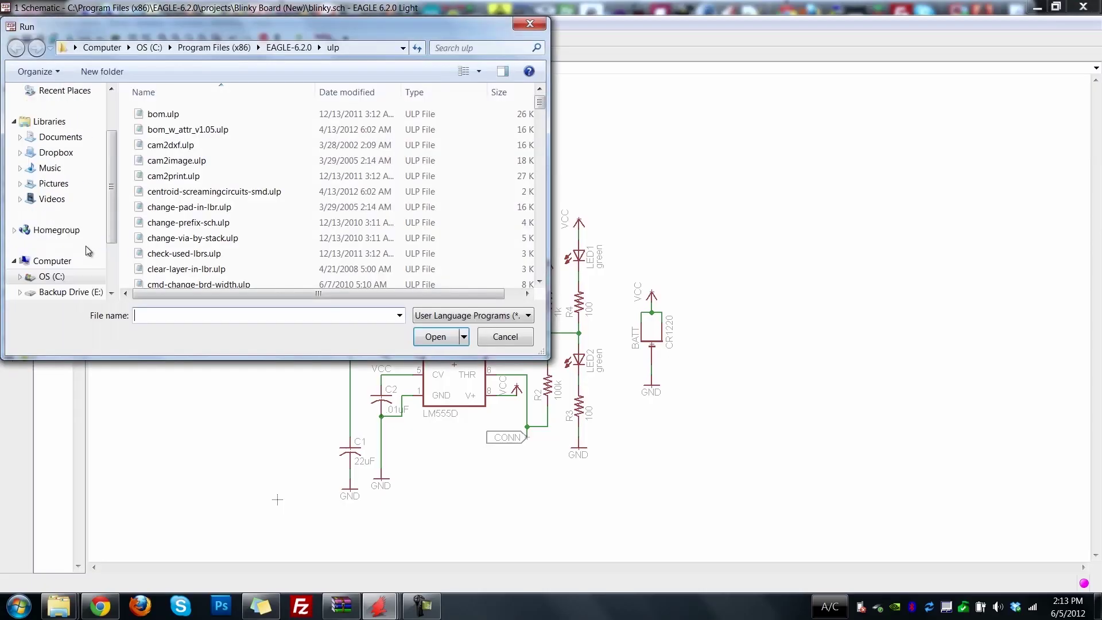
click(204, 162)
scroll(205, 164, down, 5)
click(205, 166)
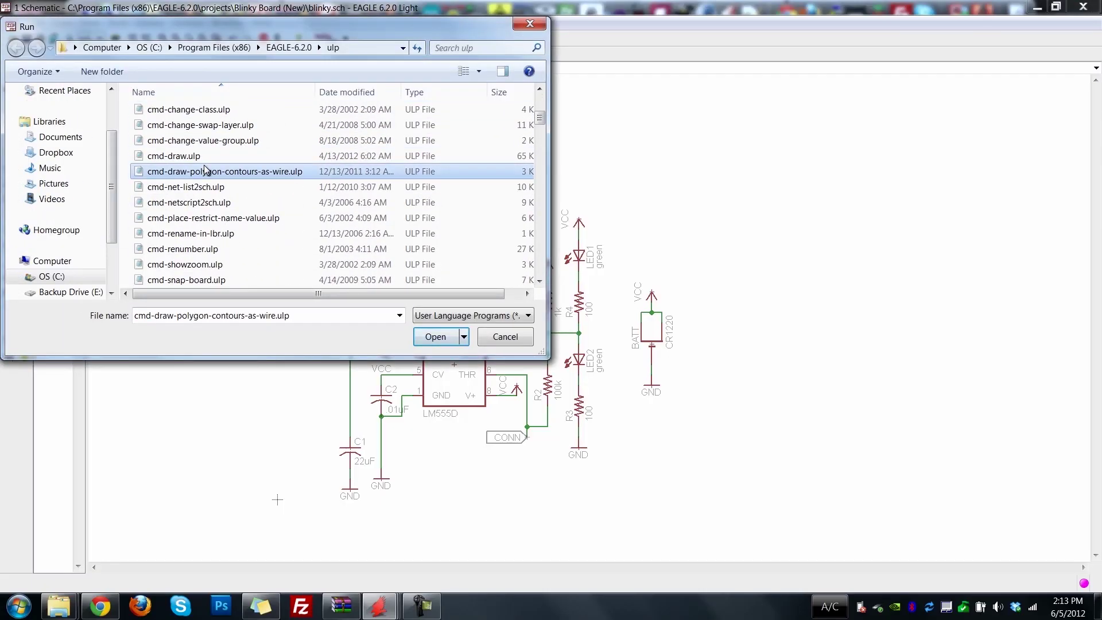
text(remove-dev-sym-pac)
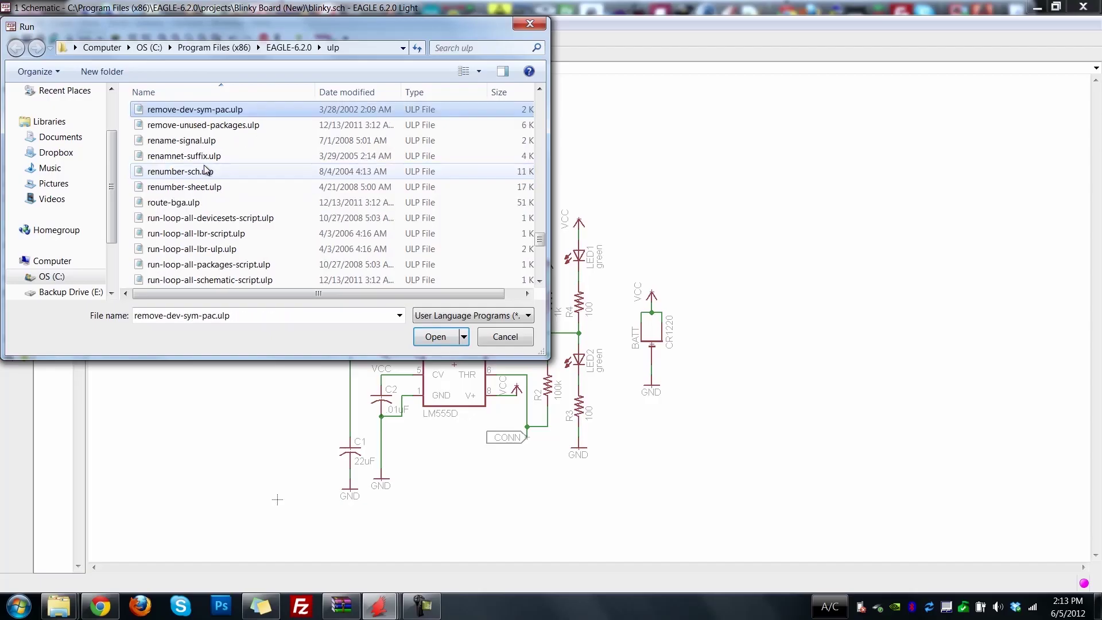
click(230, 173)
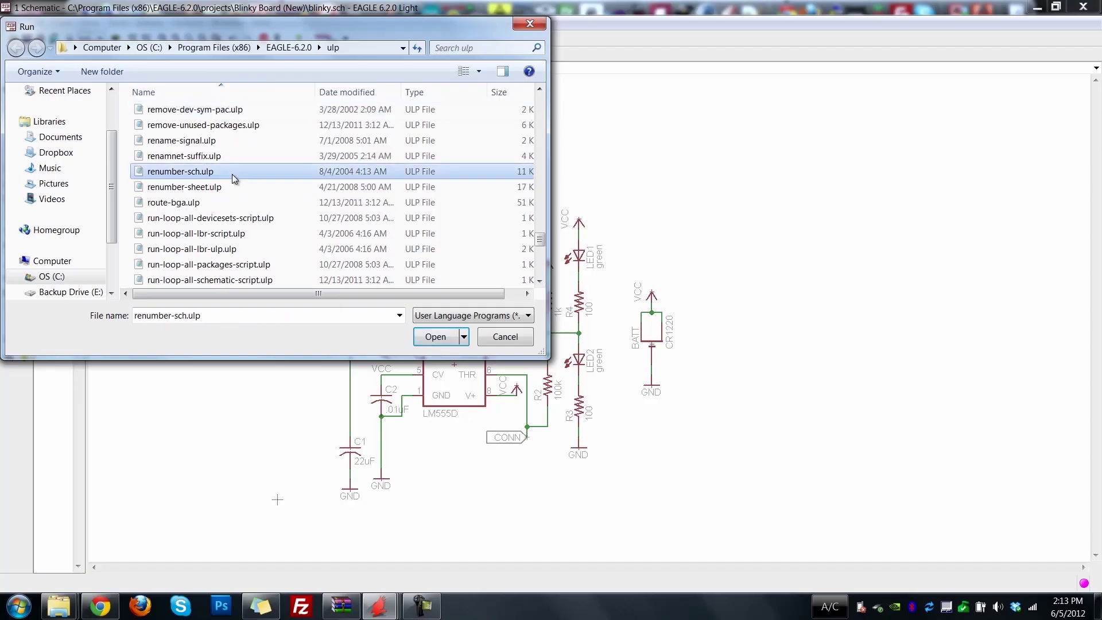
drag(328, 29, 391, 47)
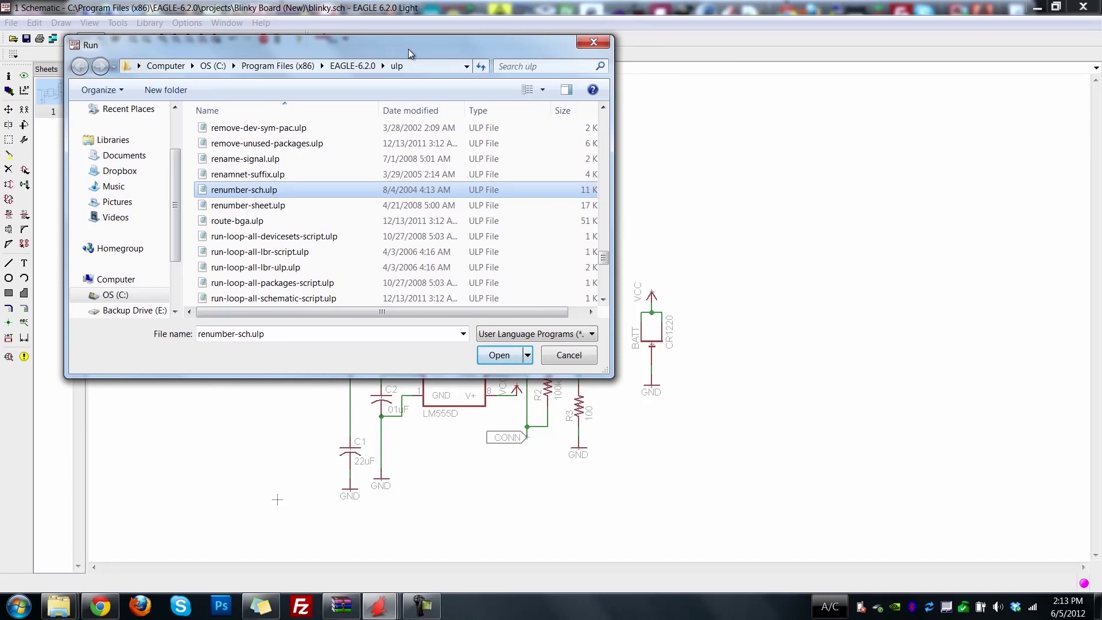
click(497, 355)
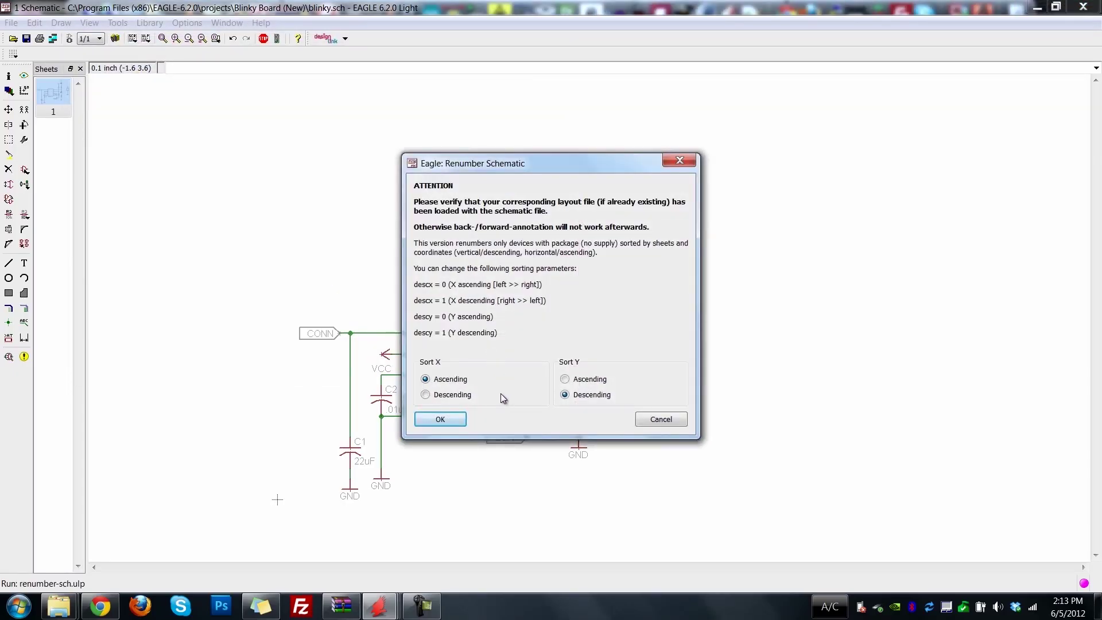
drag(559, 165, 809, 39)
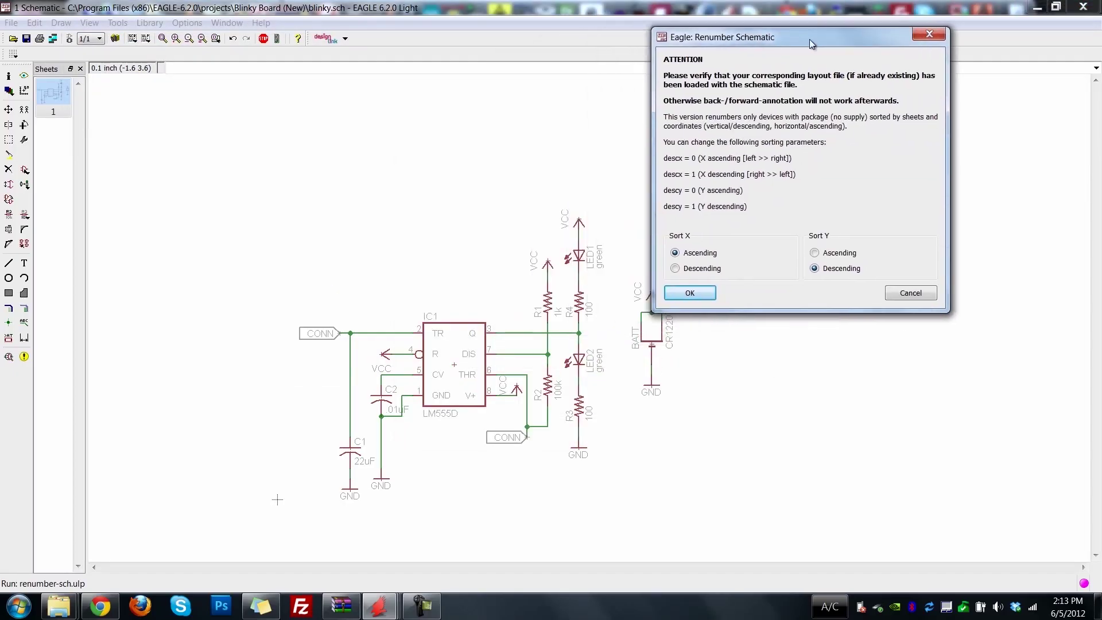
click(691, 293)
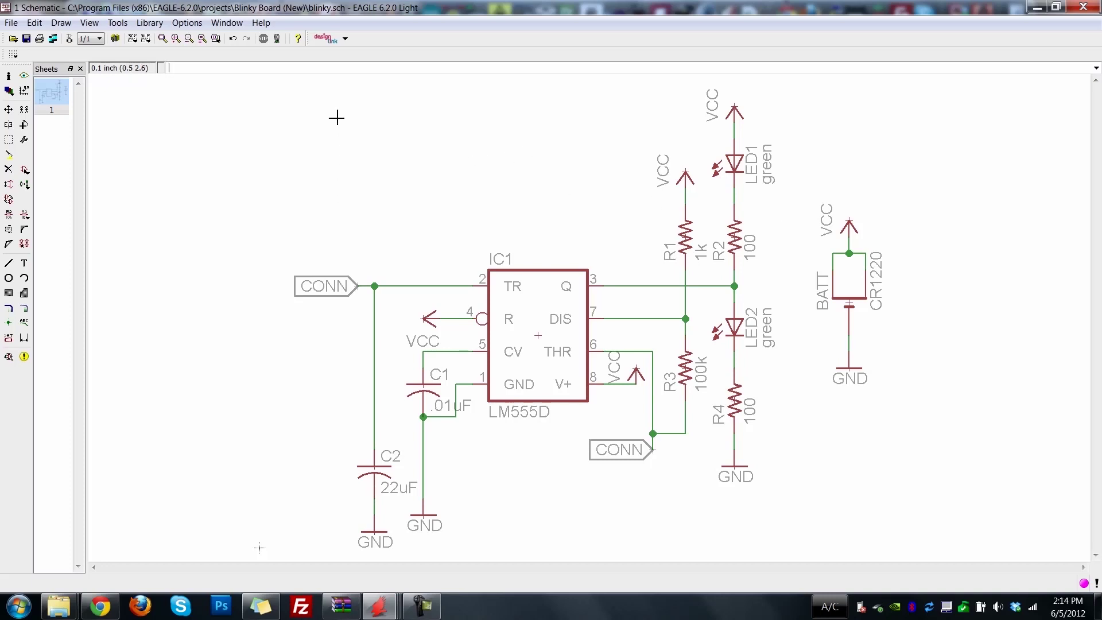
Run the DesignLink part search on the schematic's parts and reposition its results dialog
click(345, 40)
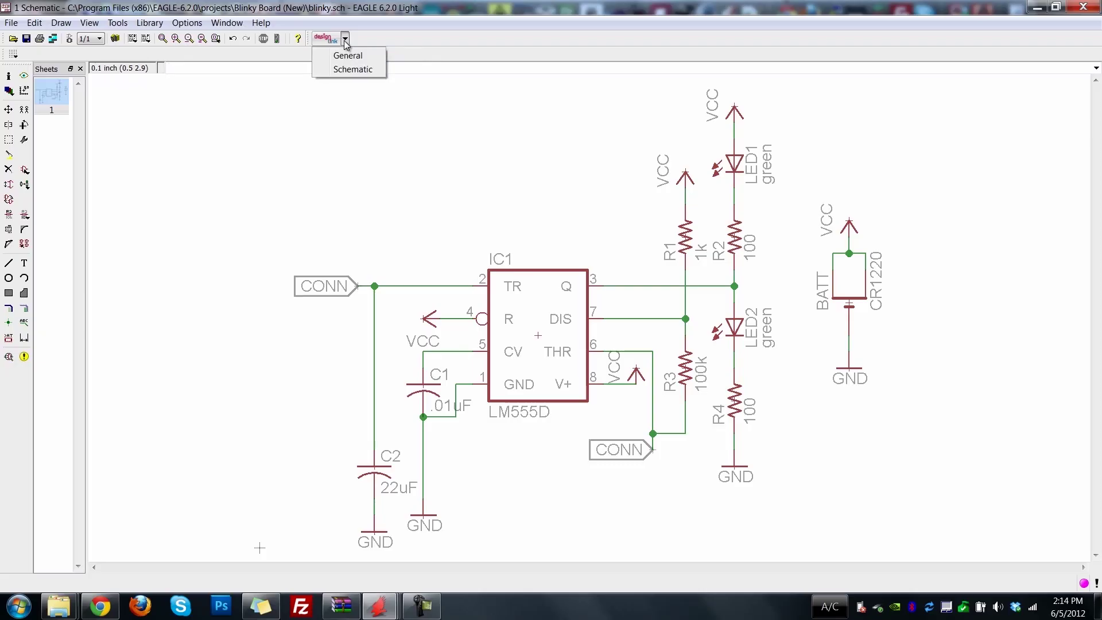
click(344, 70)
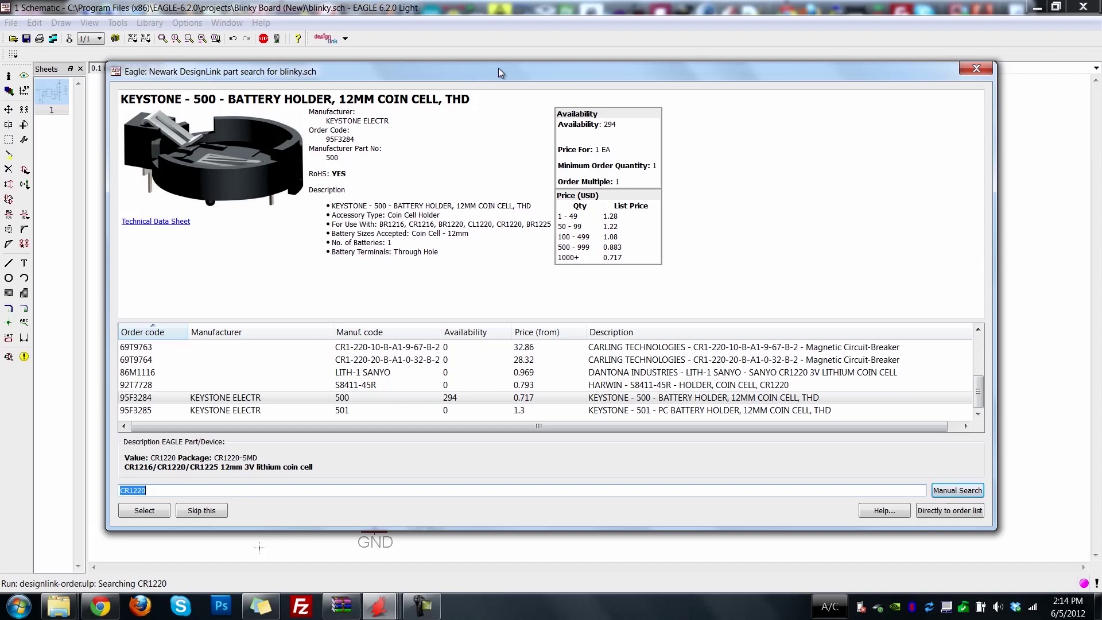
mouse_move(503, 68)
mouse_down()
mouse_move(505, 92)
mouse_move(518, 82)
mouse_up()
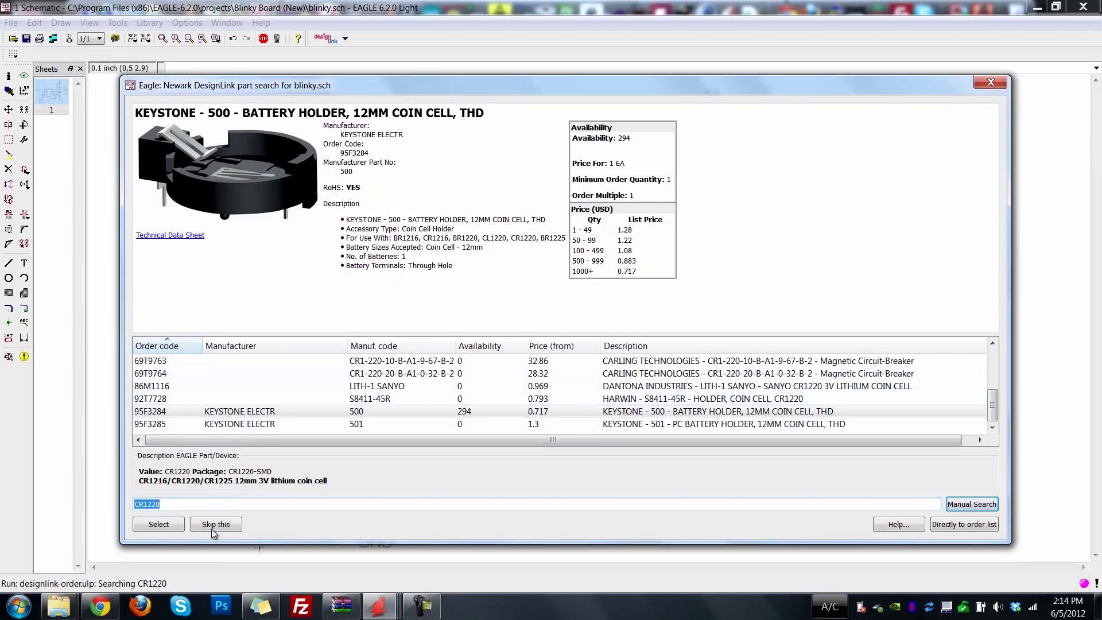
Skip the CR1220 battery, search for ".01uF 0805" and select AVX capacitor 08051A101J4T4A for the .01uF part
click(229, 527)
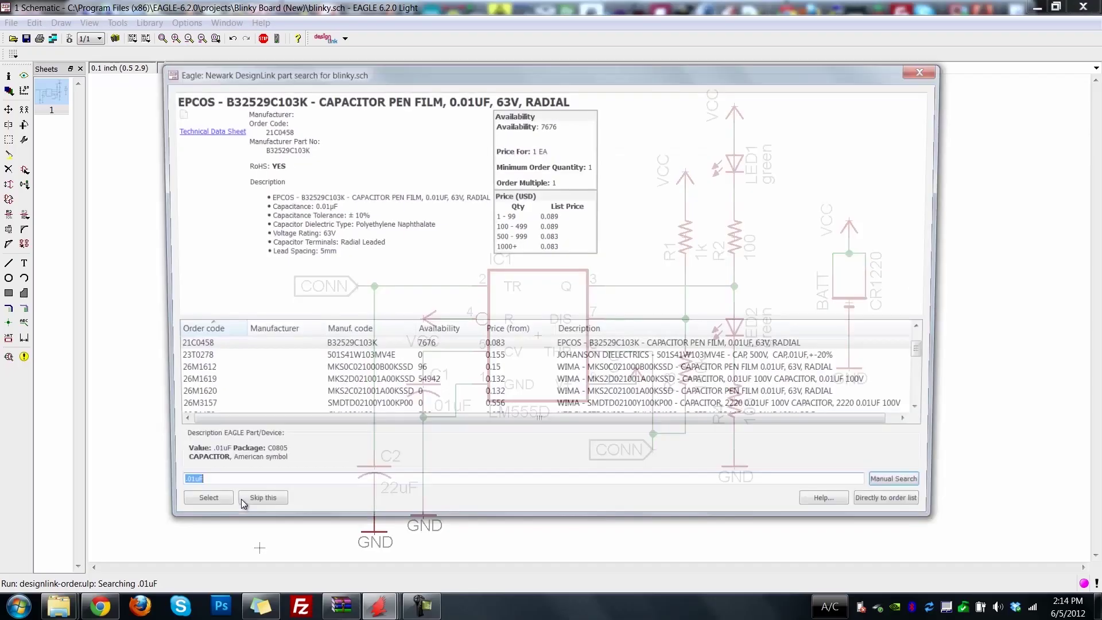
drag(395, 72, 500, 91)
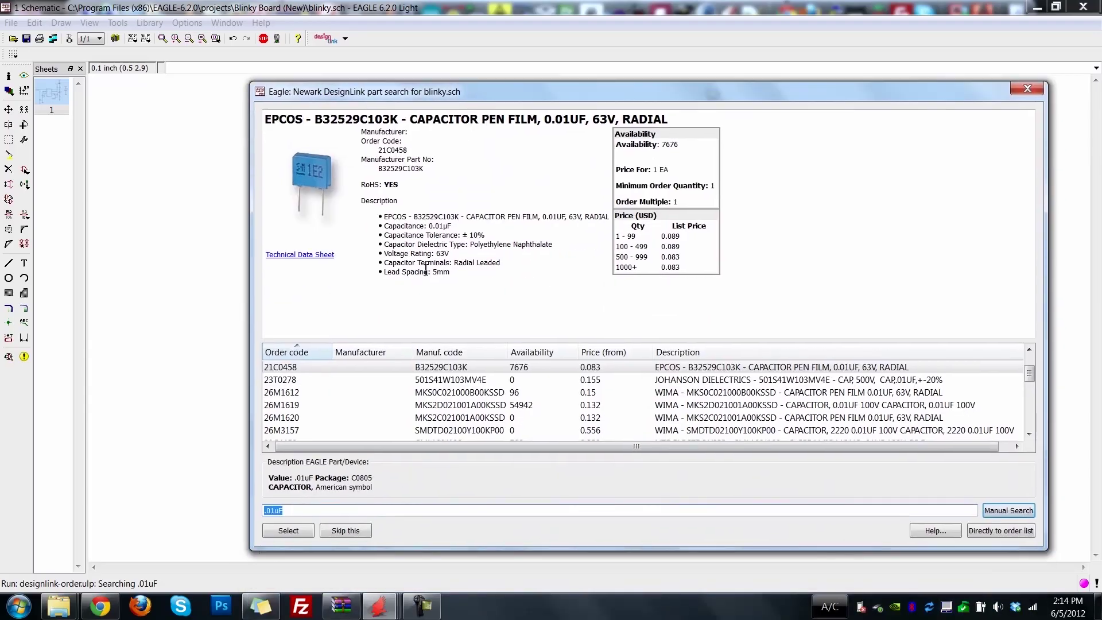
click(356, 515)
text(0805)
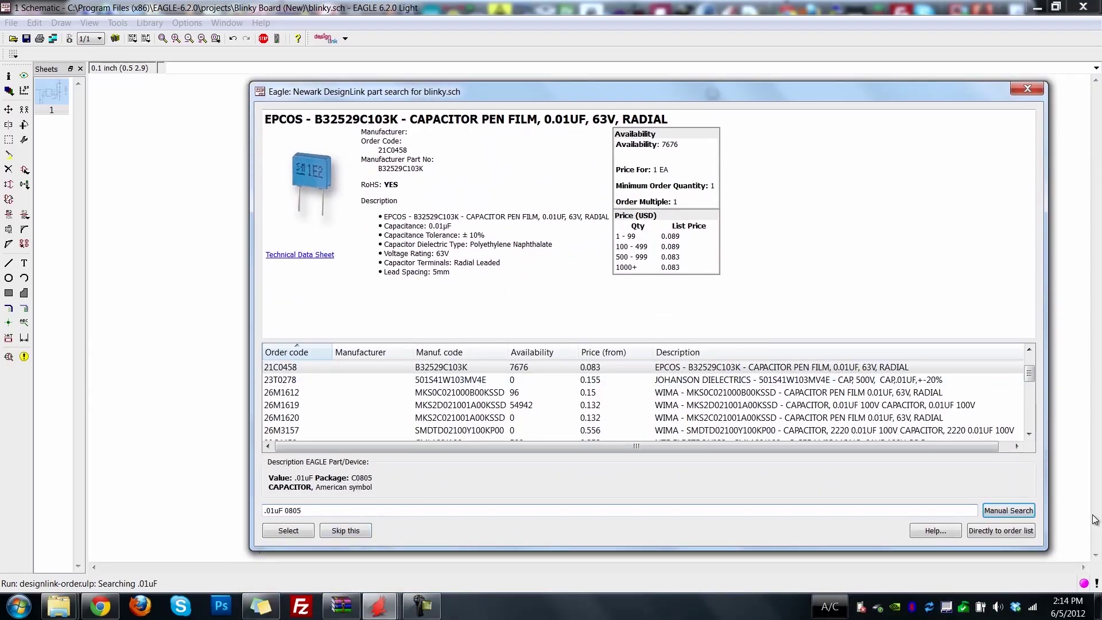
click(1008, 510)
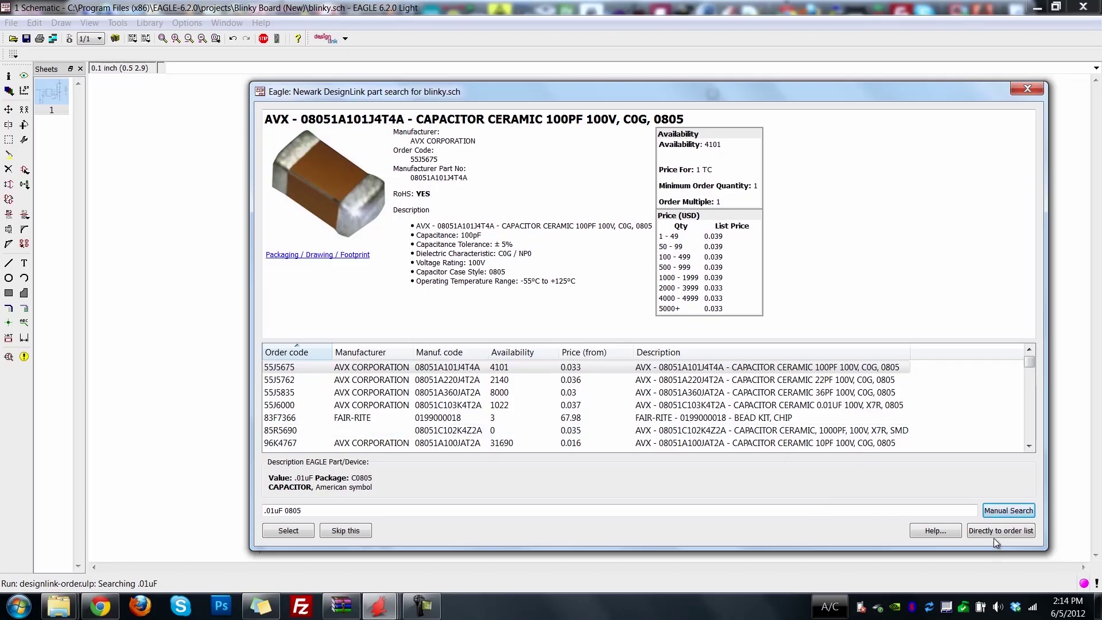
click(279, 529)
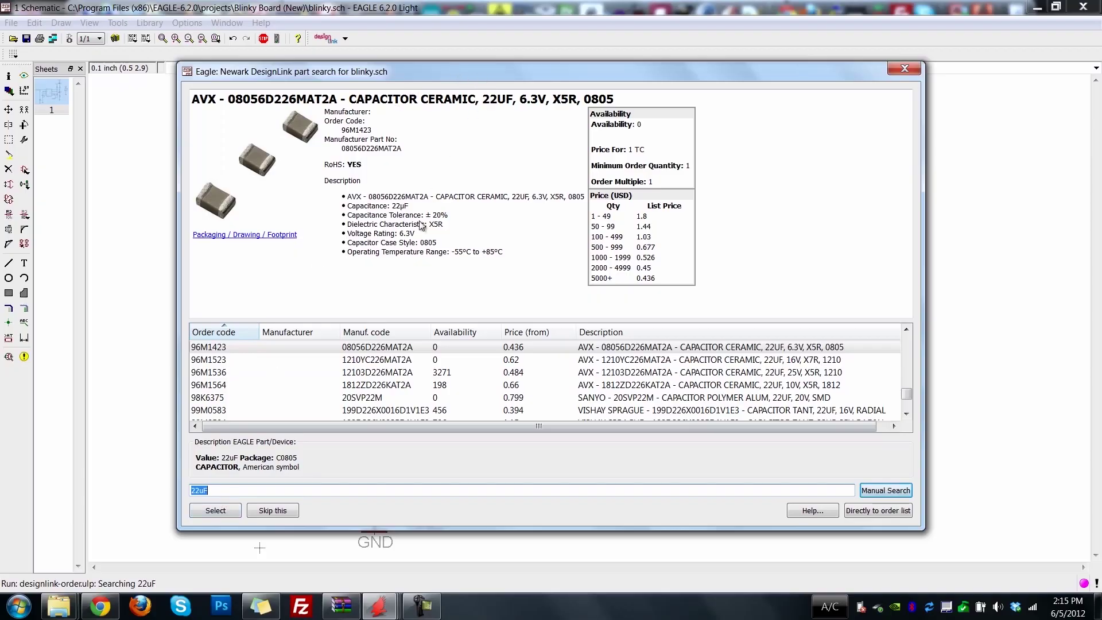
Select capacitor 08056D226MAT2A for the 22uF part, and select MCL-S270GC for the green LEDs from a "LED 0805 green" search
click(221, 510)
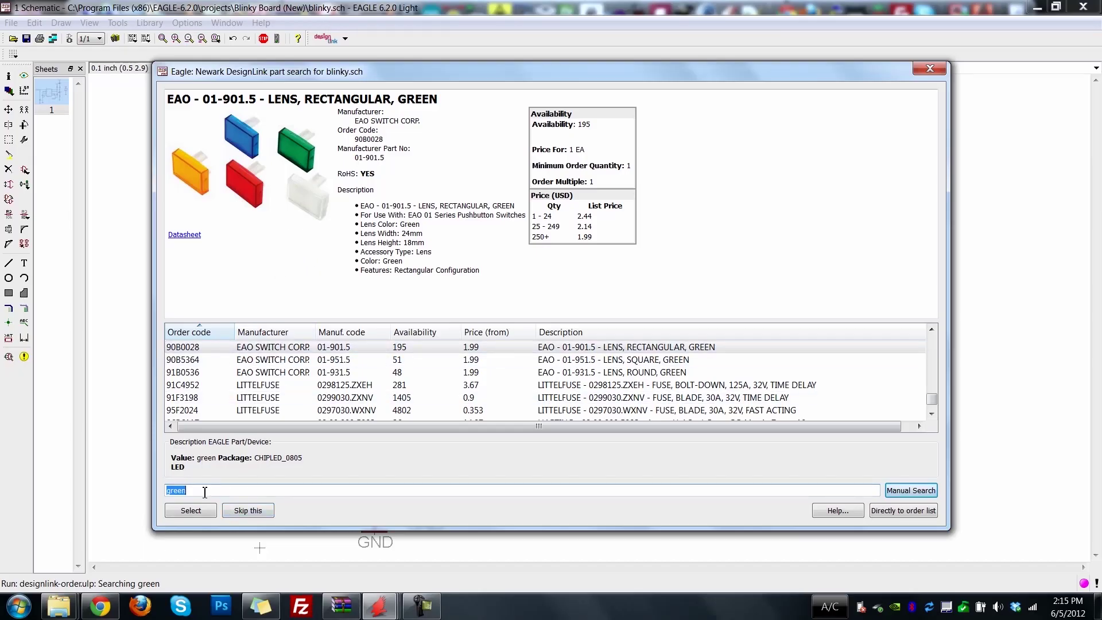
key(BackSpace)
text(LED 0805 green)
click(931, 488)
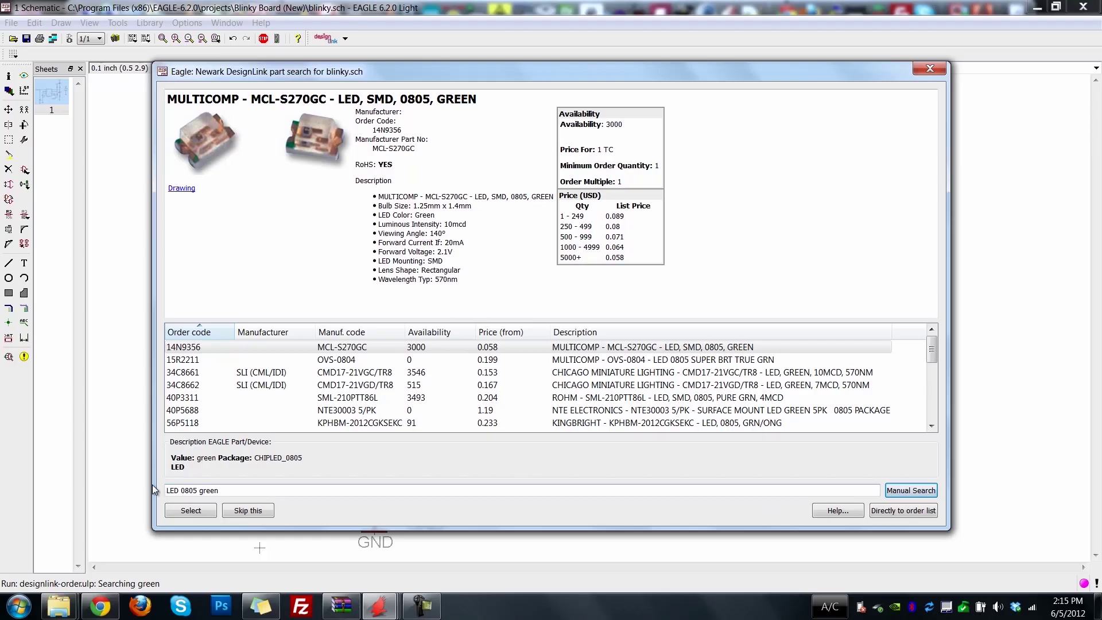
click(199, 509)
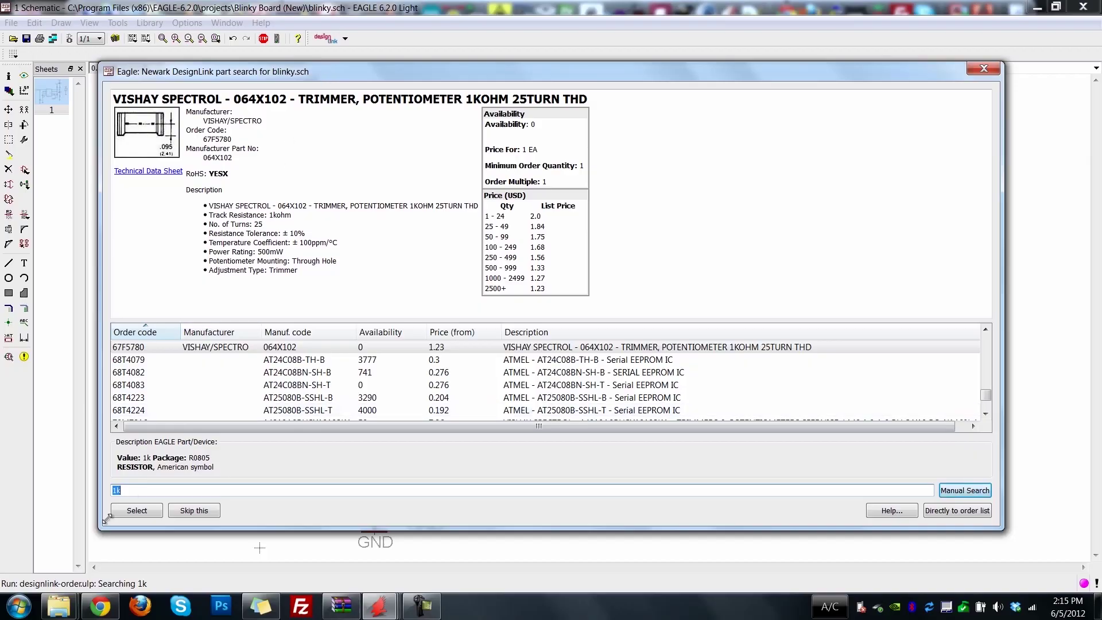
Search for "1k resistor 0805" and select Vishay Dale CRCW08051K00FKTA for the 1k resistor
click(138, 492)
text(resistor)
key(Return)
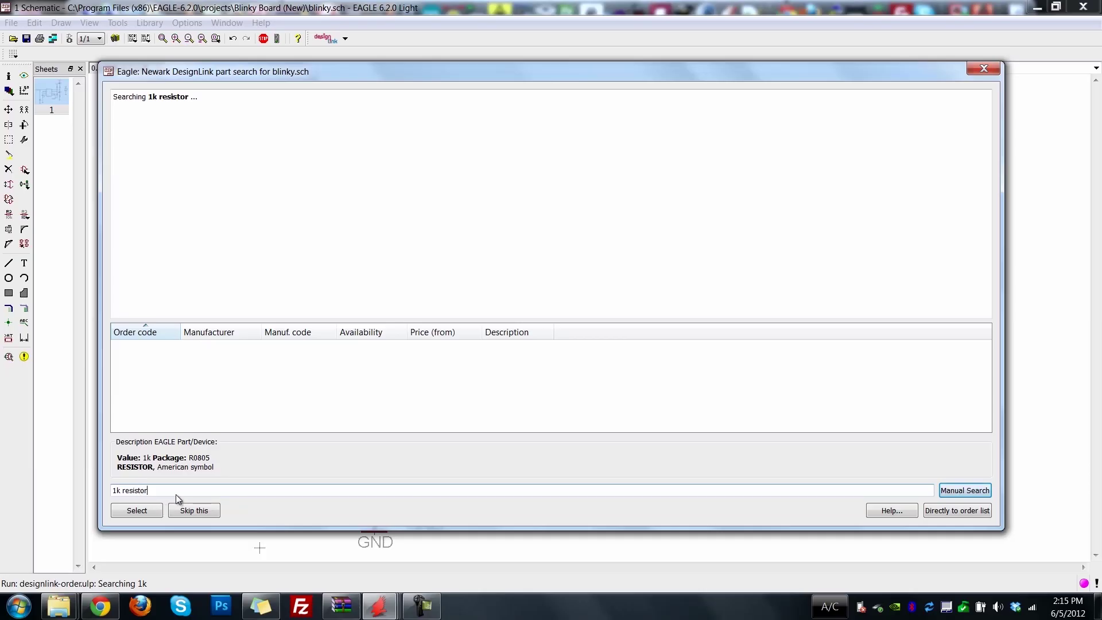
text(0805)
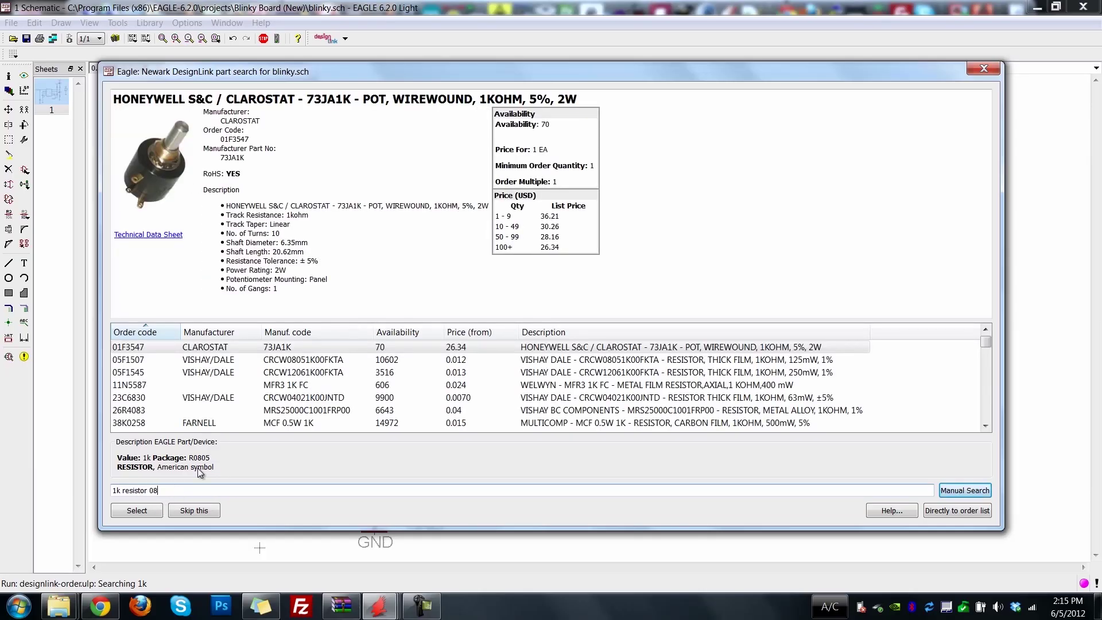
click(952, 489)
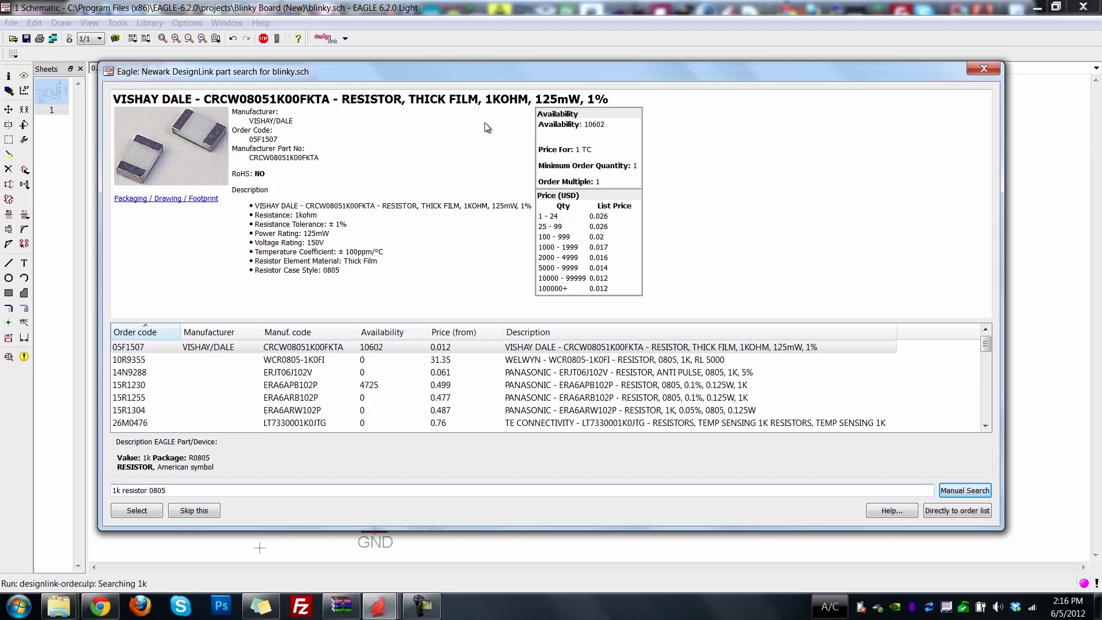
click(133, 512)
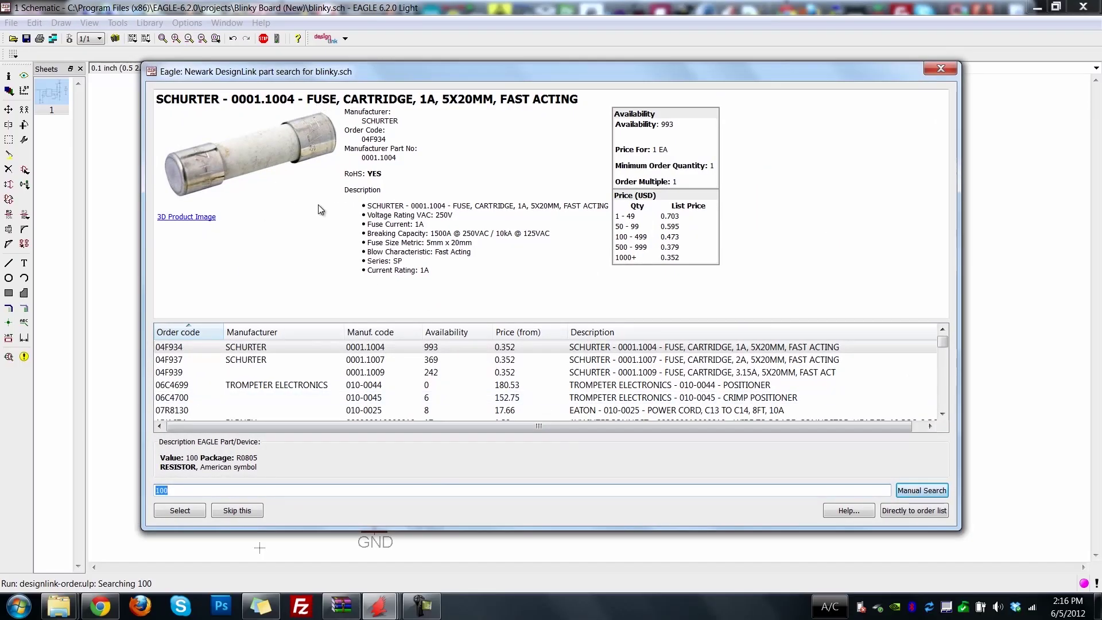
Check the 100 ohm resistors in the schematic, search for "100 0805 resistors" and select Vishay Dale CRCW0805100RFKTA
drag(366, 68, 311, 455)
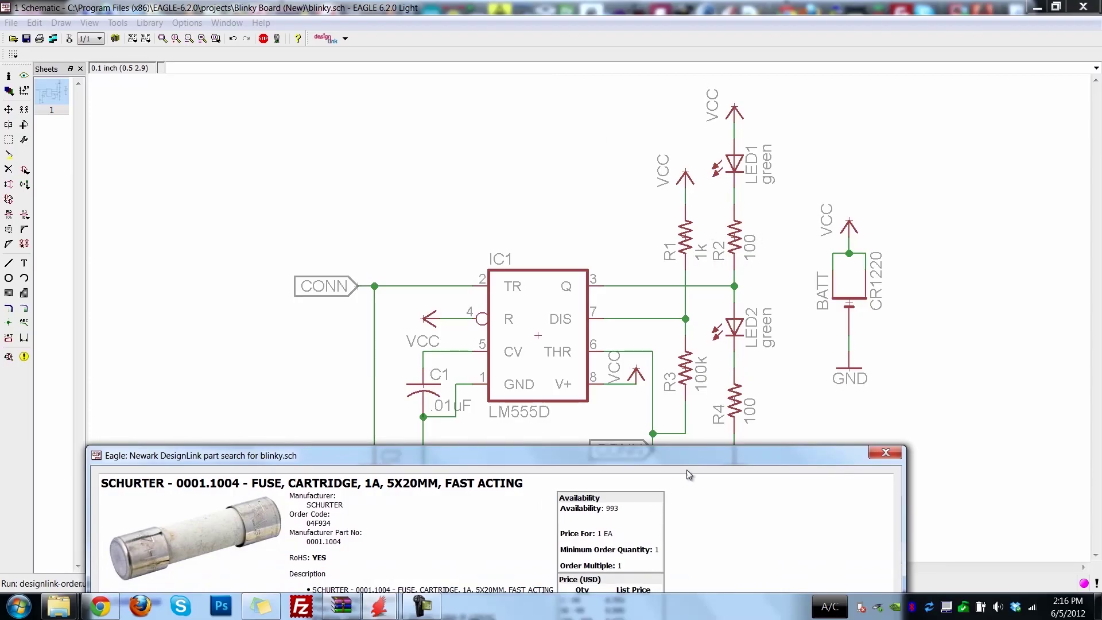
drag(694, 454, 758, 93)
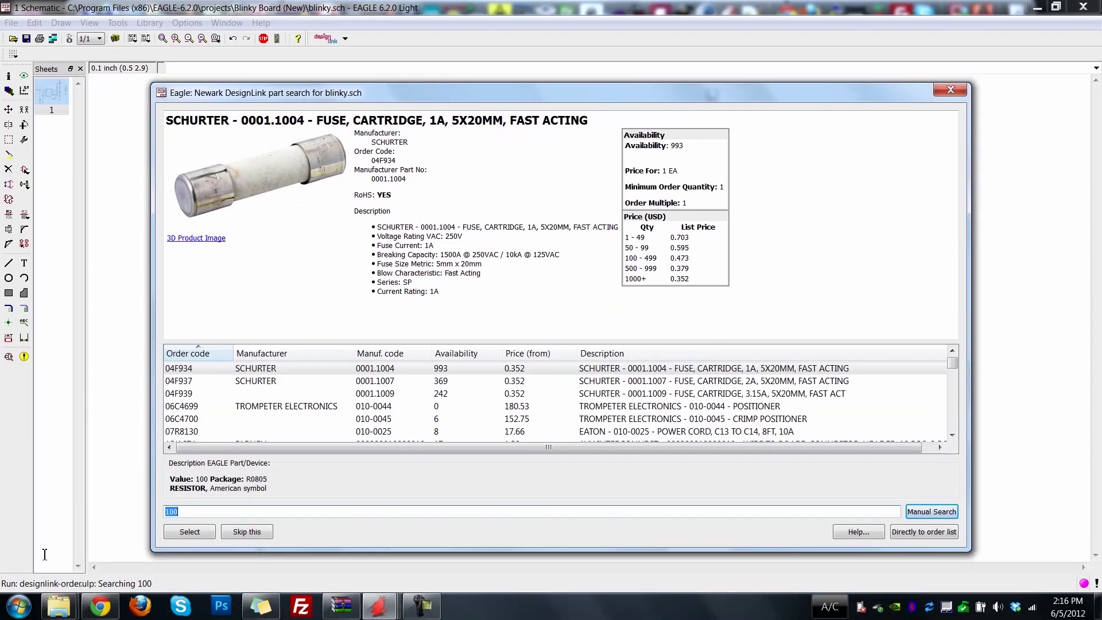
click(200, 509)
text(0805 resistors)
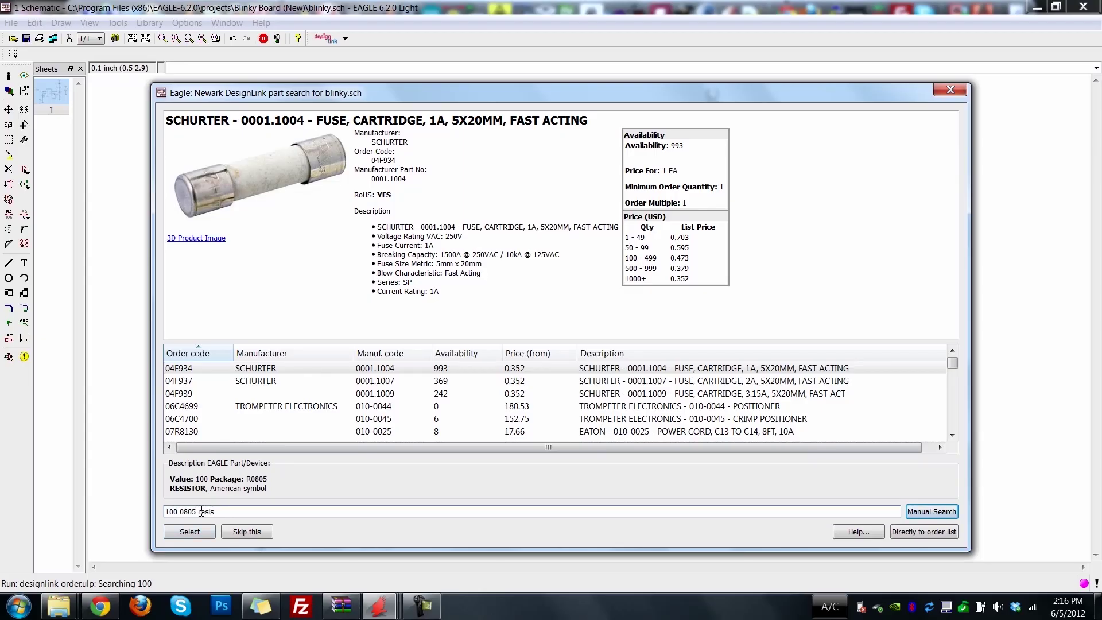
click(928, 512)
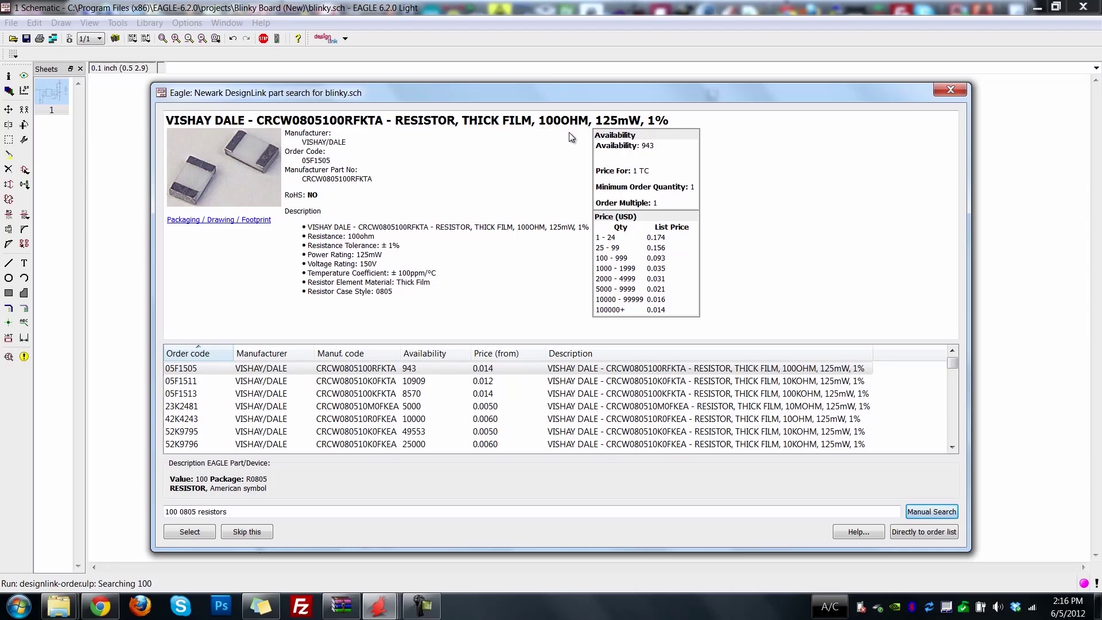
click(188, 533)
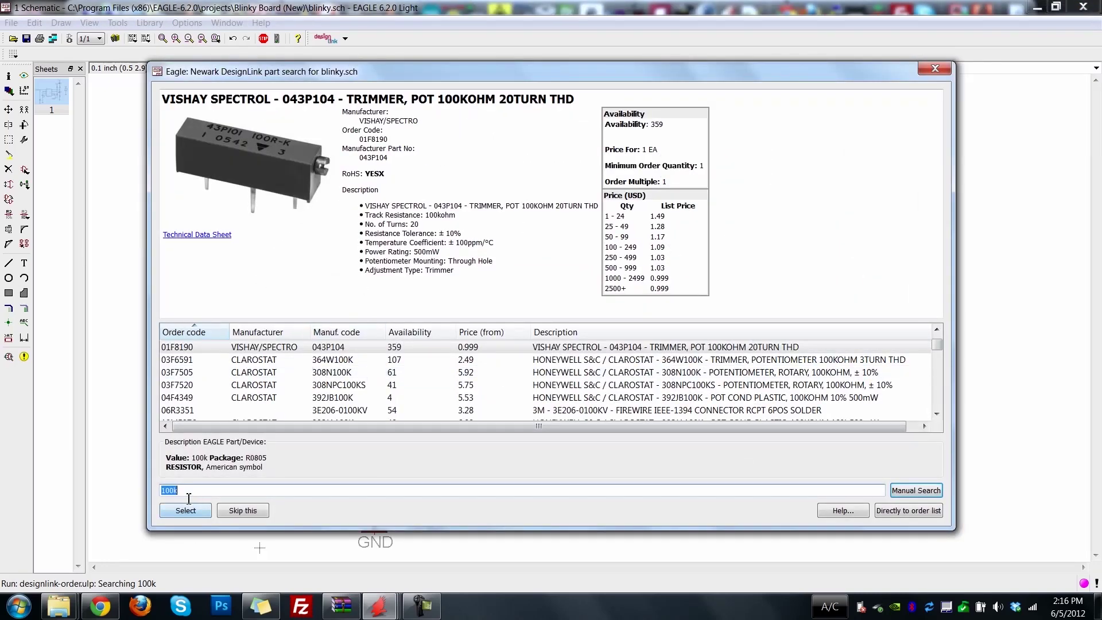
Search for "100k 0805", compare the listed resistors and select Vishay Dale CRCW0805100KFKTA for the 100k part
click(203, 487)
text(0805)
click(920, 490)
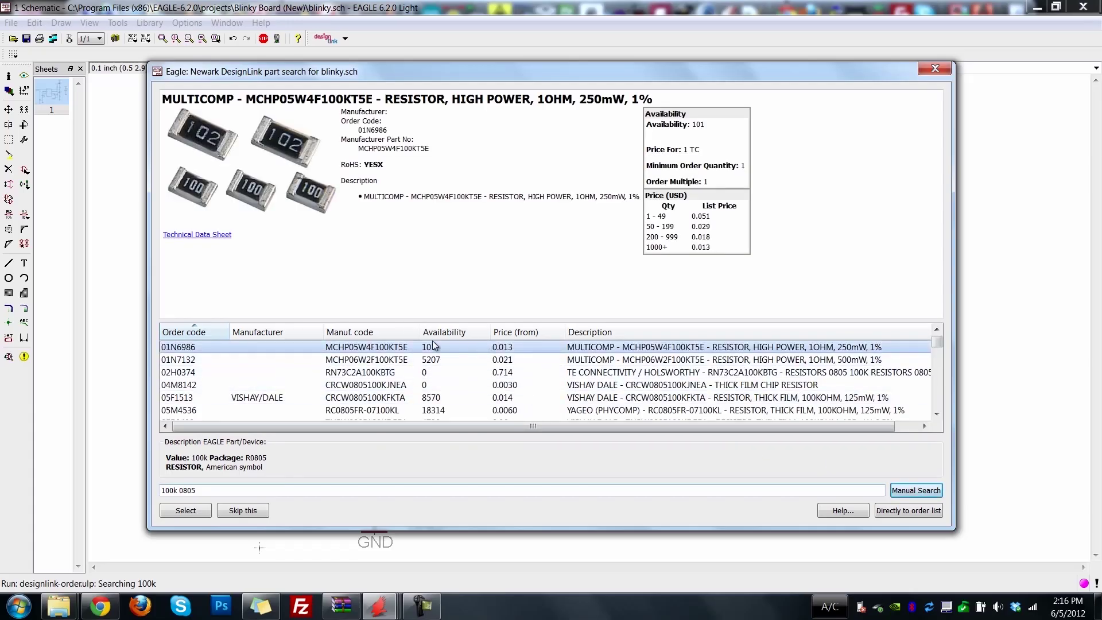
click(306, 380)
click(306, 373)
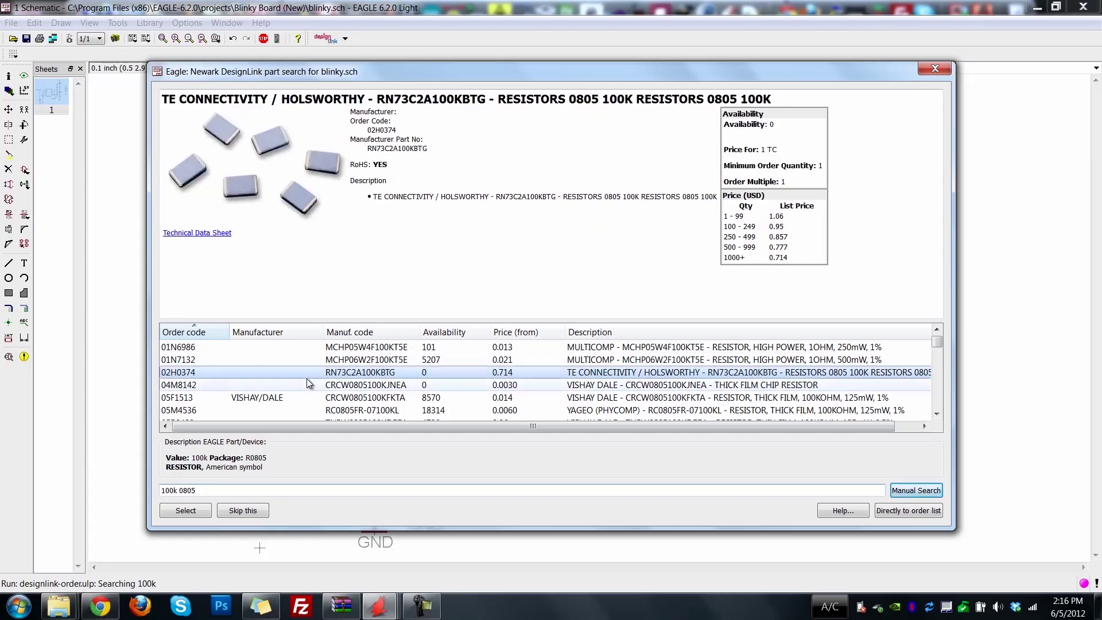
click(308, 383)
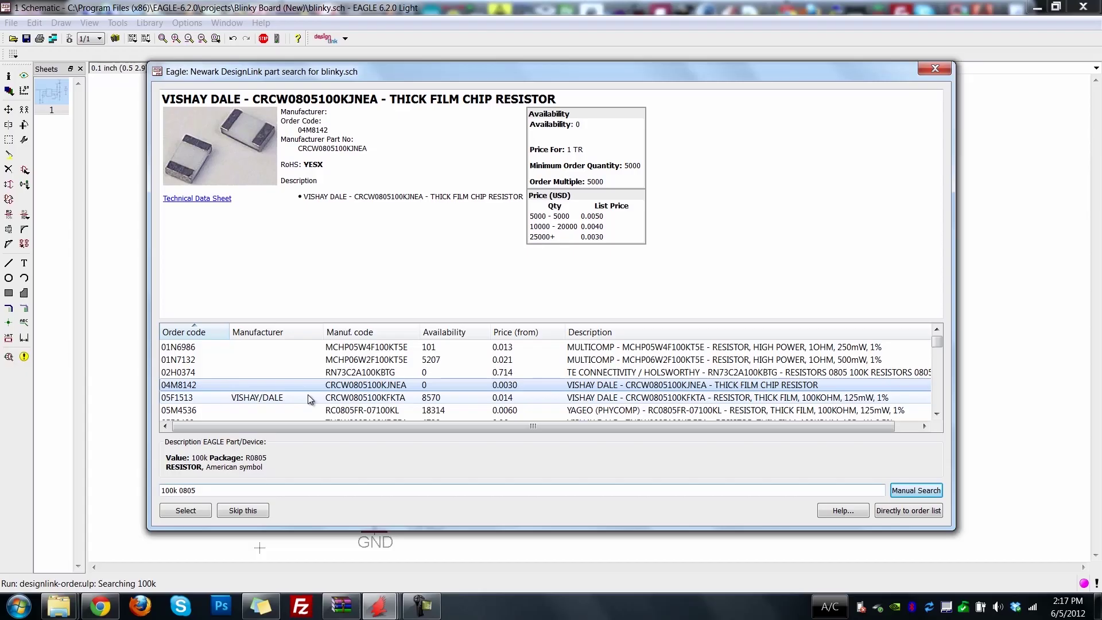
click(308, 394)
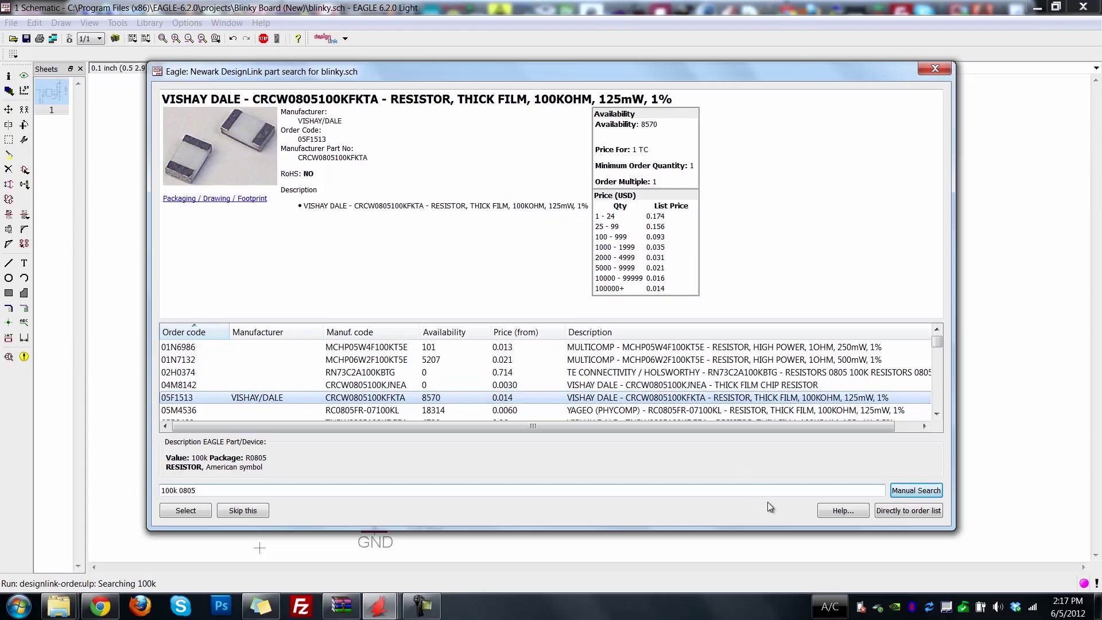
click(185, 511)
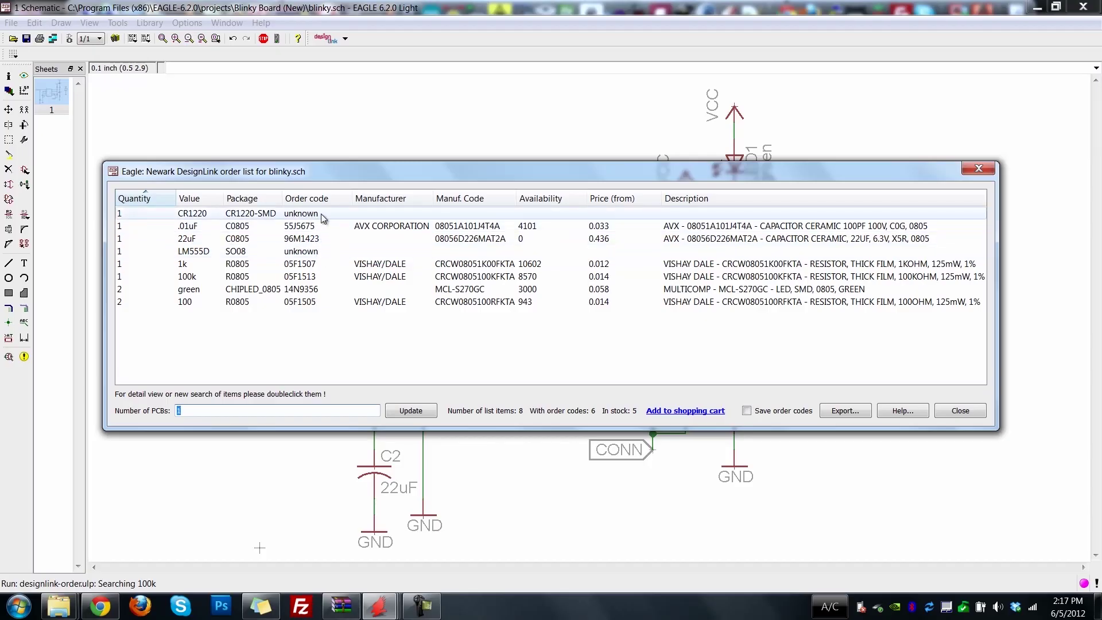
Reopen the LM555D entry from the order list, search for "555 Timer" and select Texas Instruments TLC555IDG4
click(292, 214)
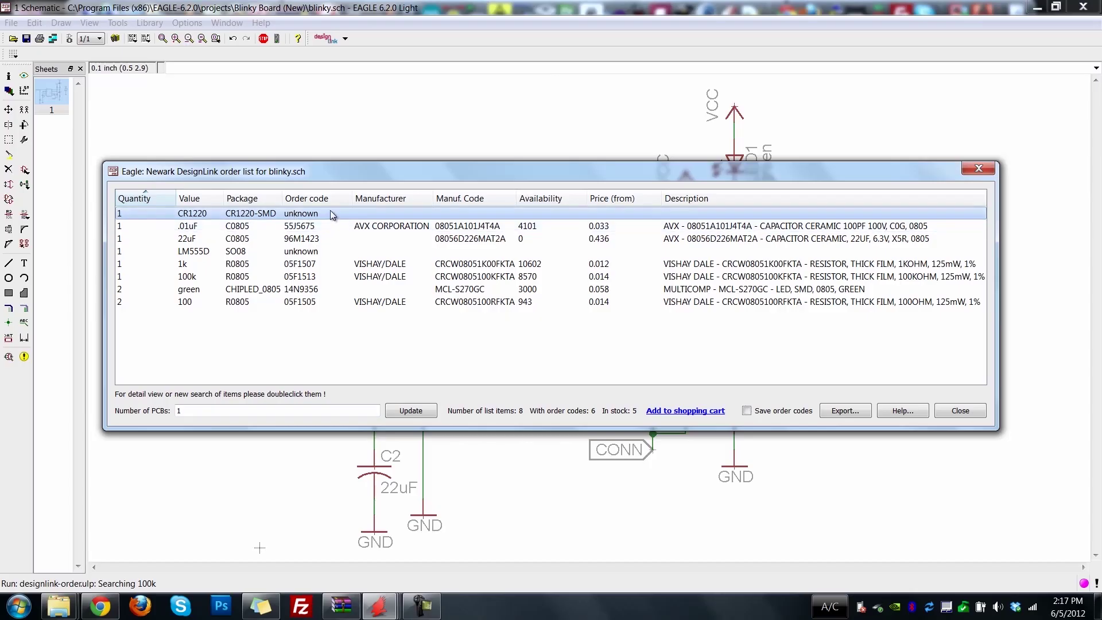
click(318, 252)
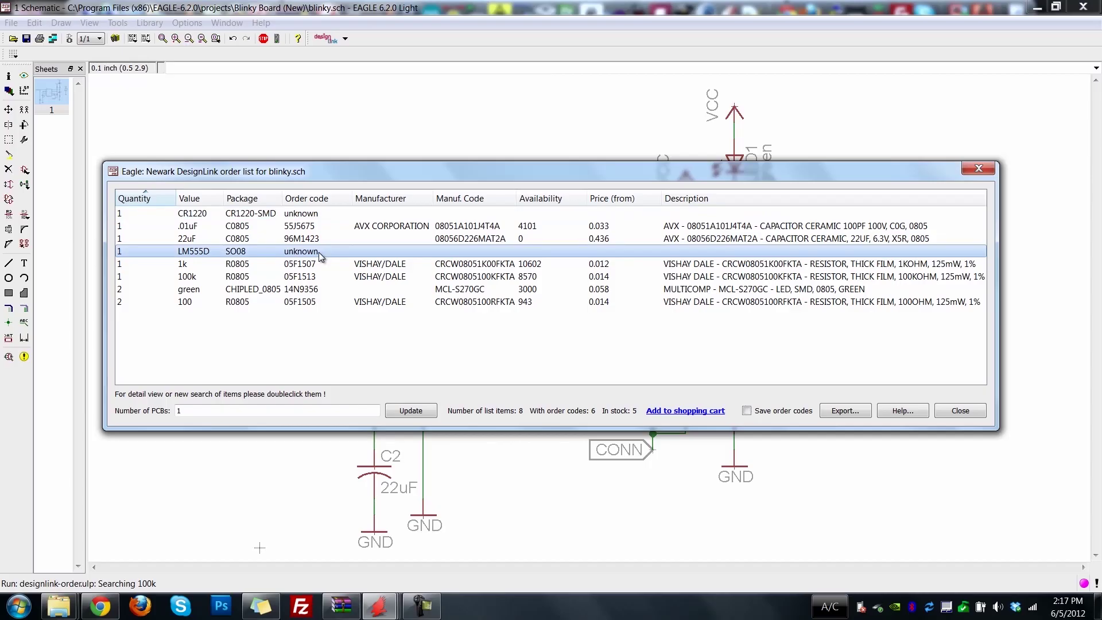
double_click(261, 256)
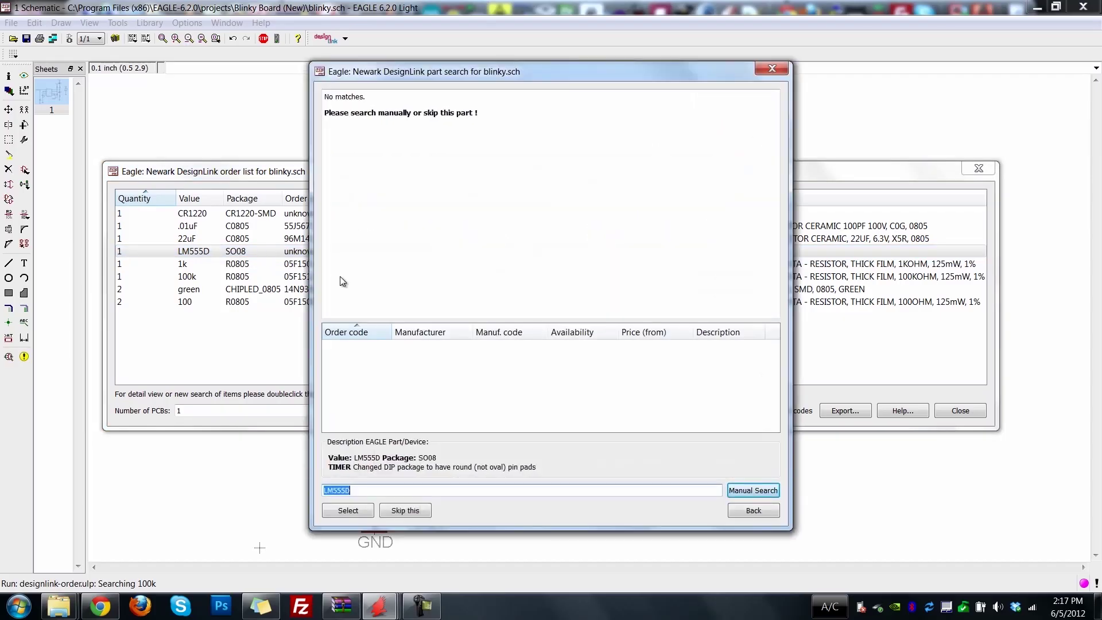
click(377, 492)
key(BackSpace)
key(BackSpace)
key(BackSpace)
key(BackSpace)
key(BackSpace)
text(555 TI)
text(meerr)
key(BackSpace)
key(BackSpace)
text(r)
click(756, 491)
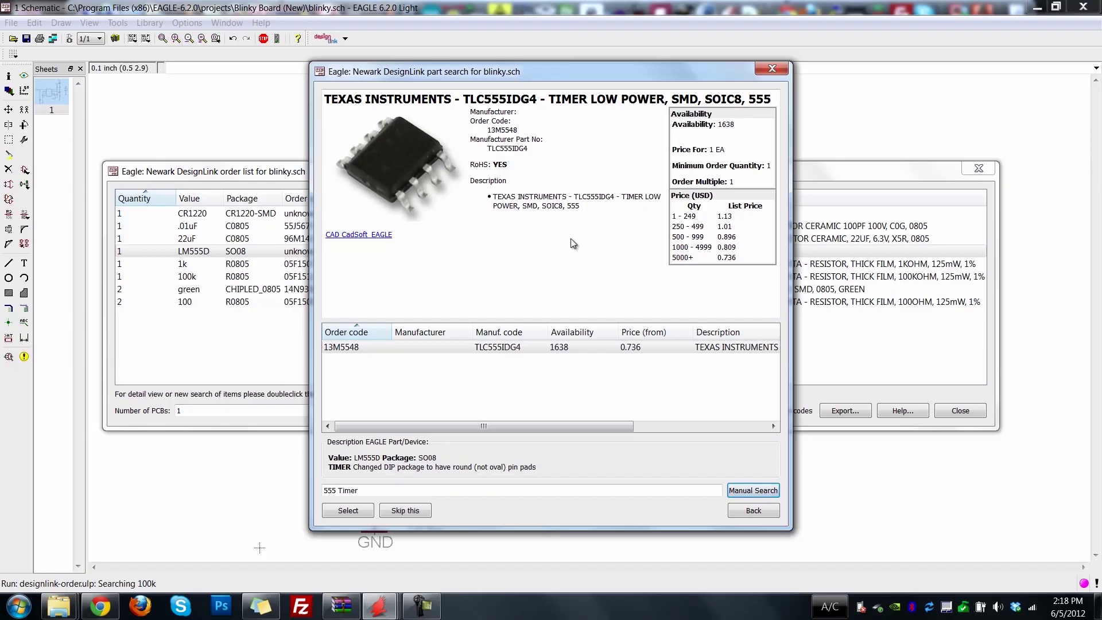
click(421, 348)
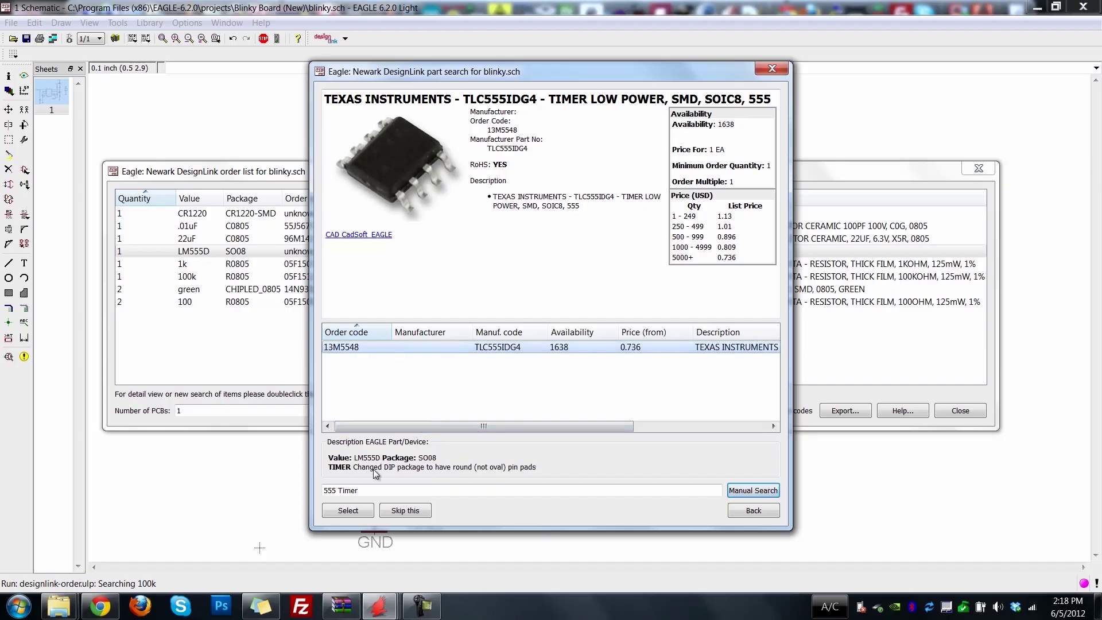
click(347, 511)
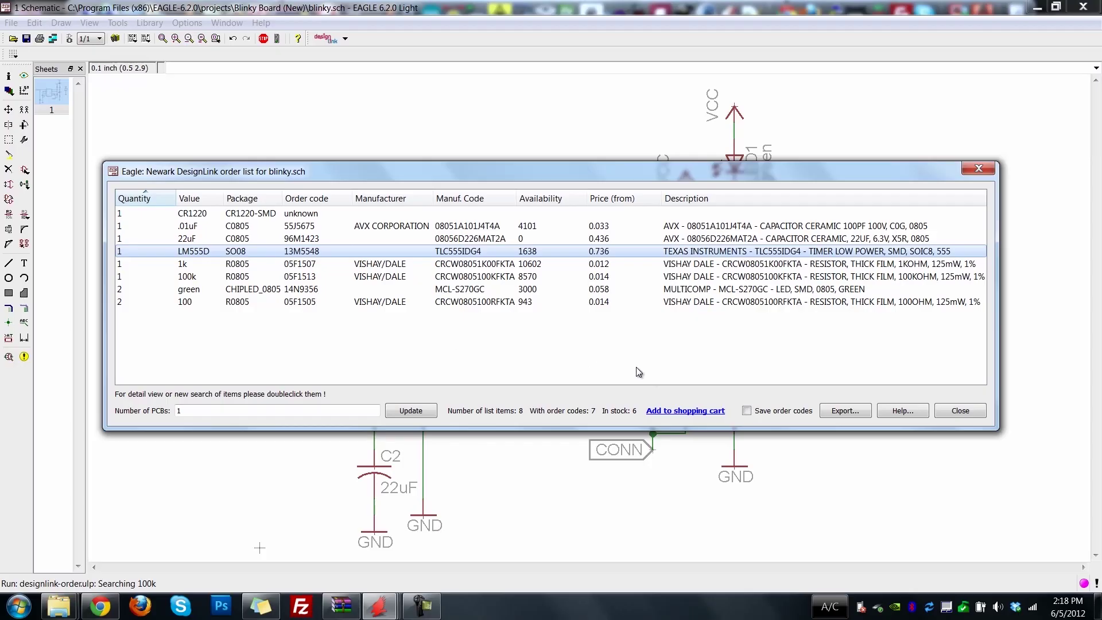
Export the order list as blinky-order.txt in the Blinky Board (New) project folder and close the list
click(846, 411)
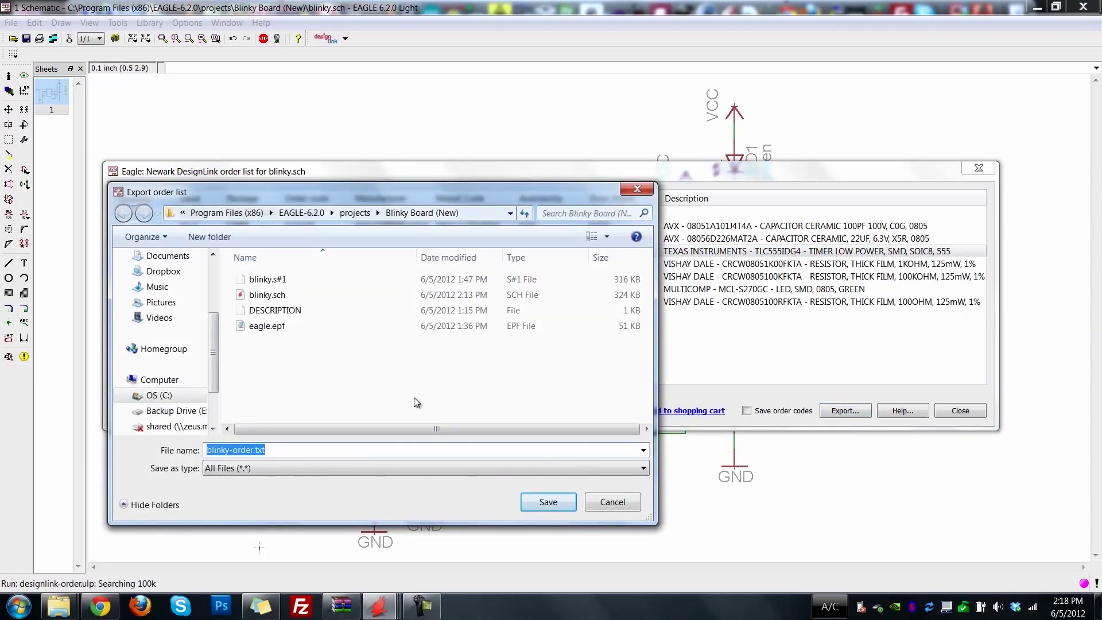
click(542, 503)
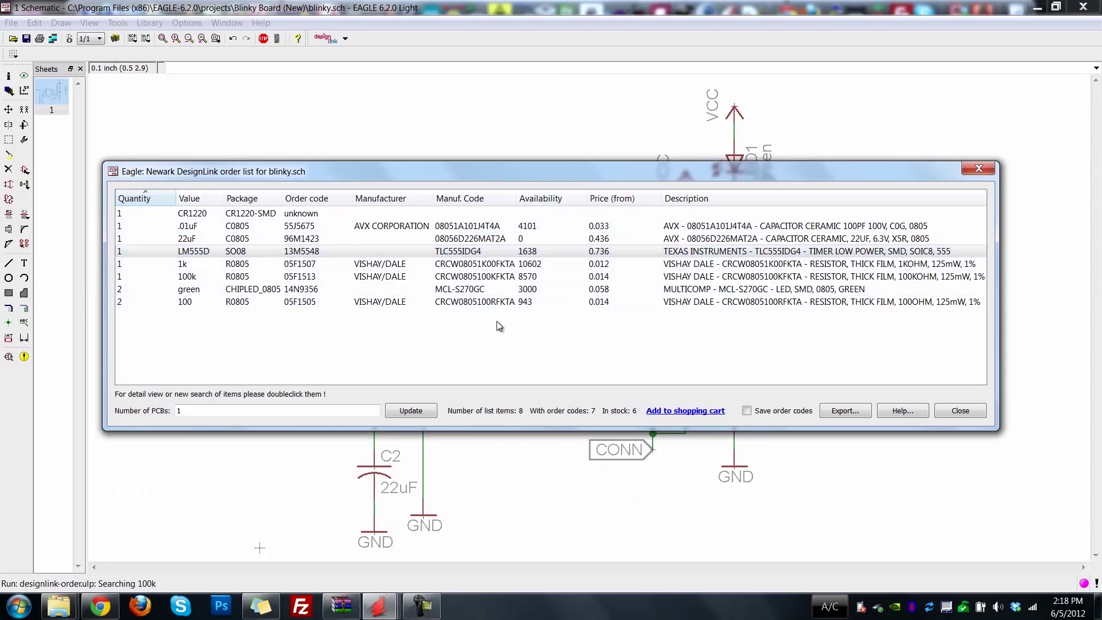
click(959, 411)
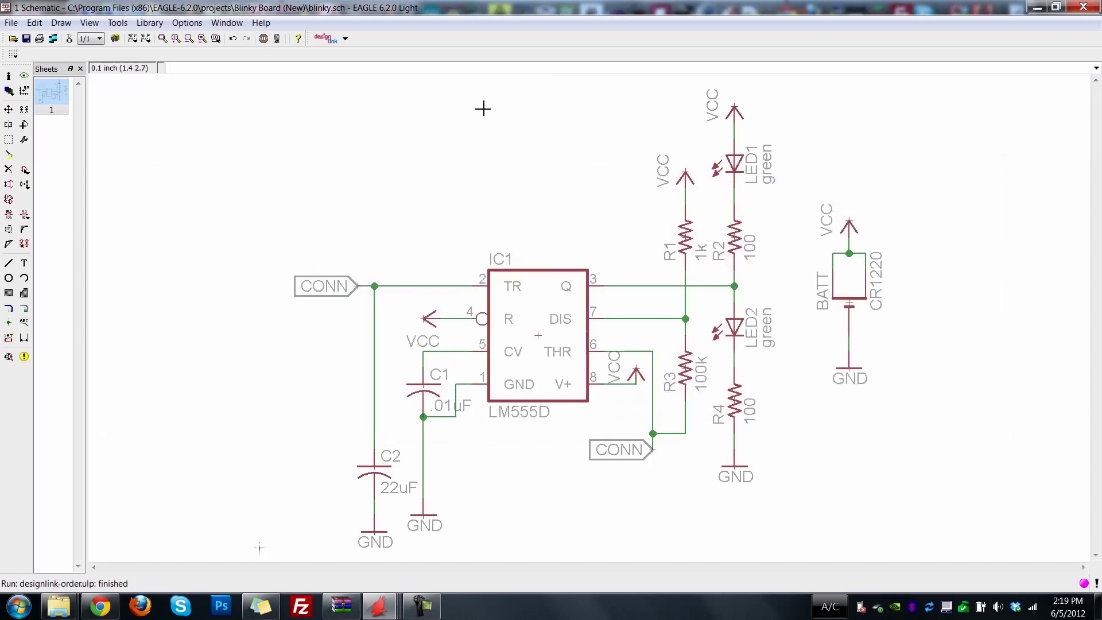